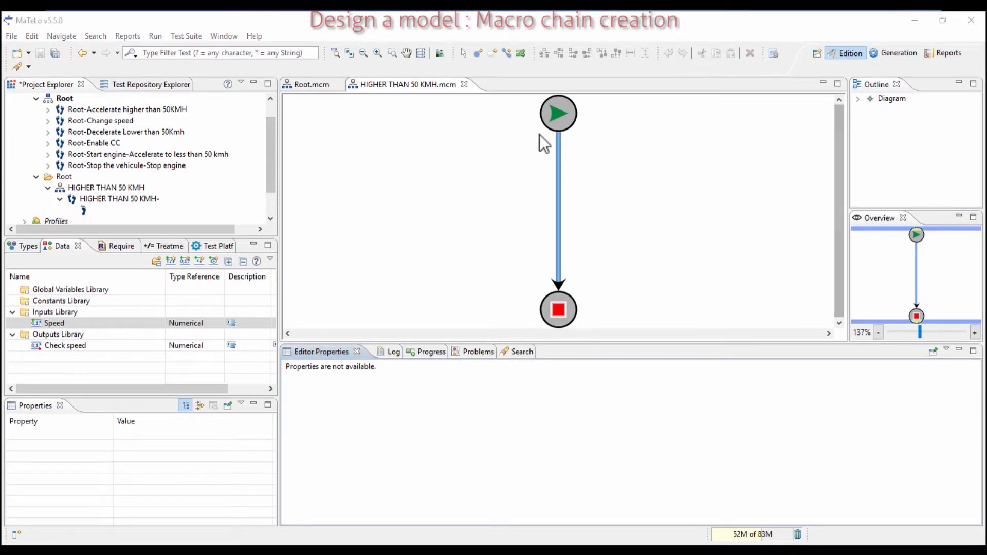
# Step: Add a state named DIS between the start and end states of the HIGHER THAN 50 KMH chain
pyautogui.click(478, 53)
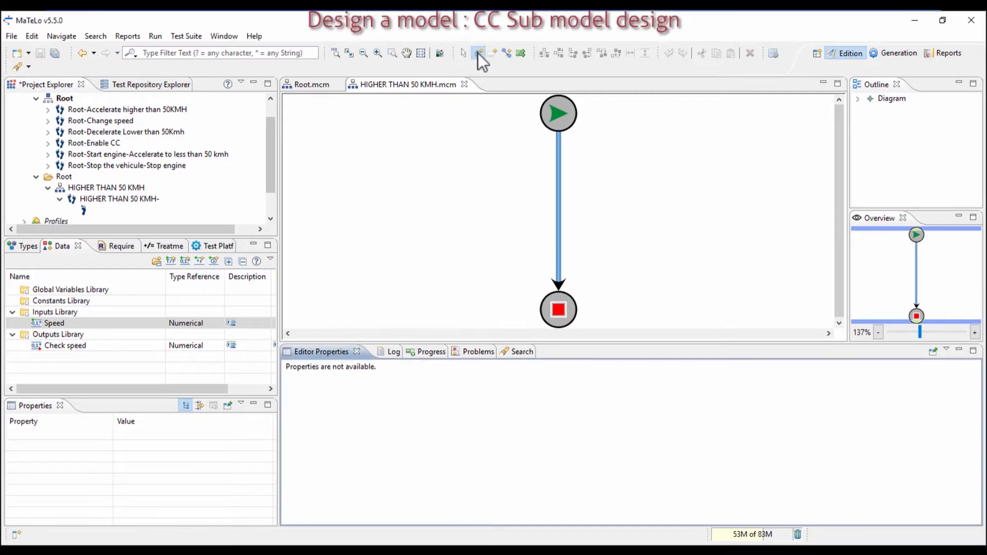
pyautogui.click(555, 193)
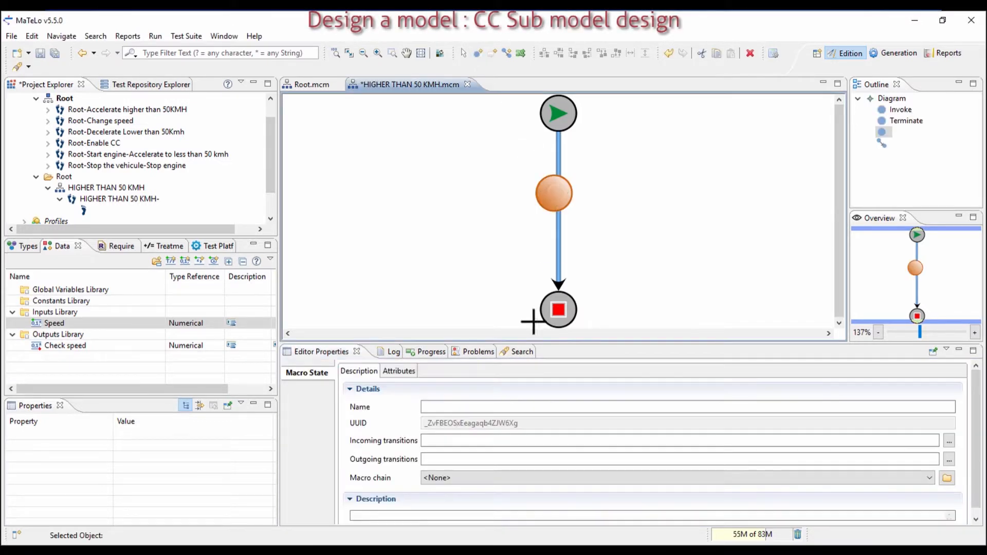
pyautogui.click(496, 407)
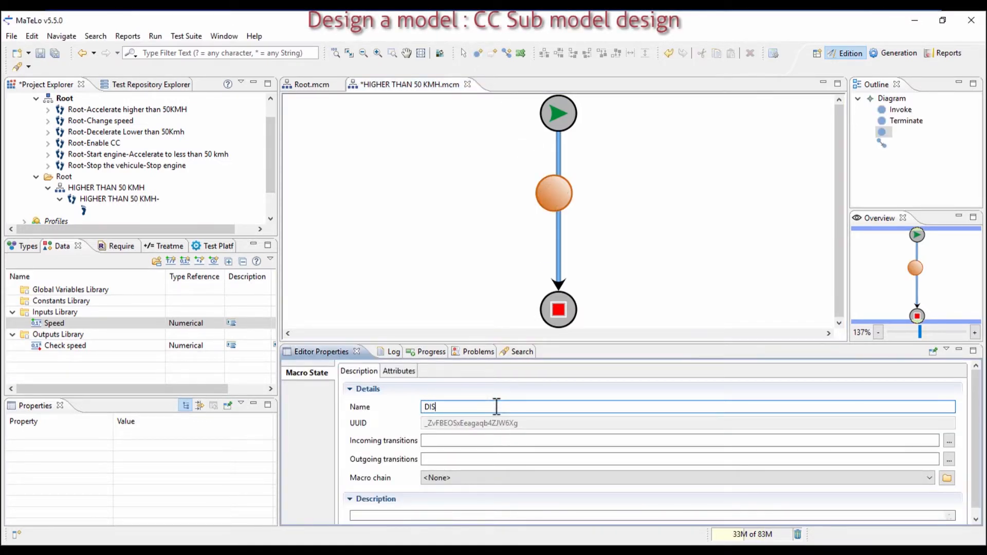
pyautogui.press('Return')
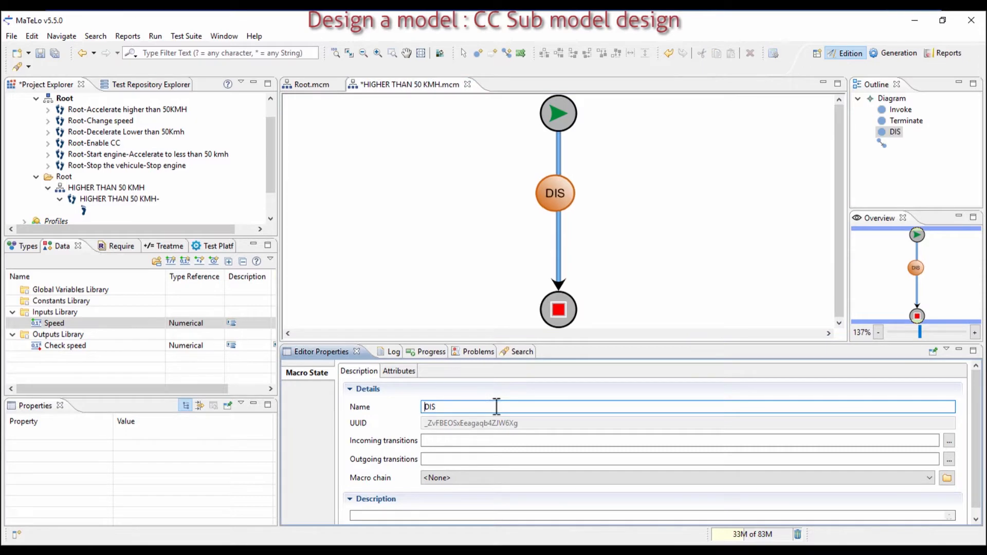
# Step: Reattach the end of the start state's transition to DIS and turn off its Test Step option
pyautogui.click(487, 273)
pyautogui.moveTo(558, 281); pyautogui.dragTo(555, 193)
pyautogui.click(562, 193)
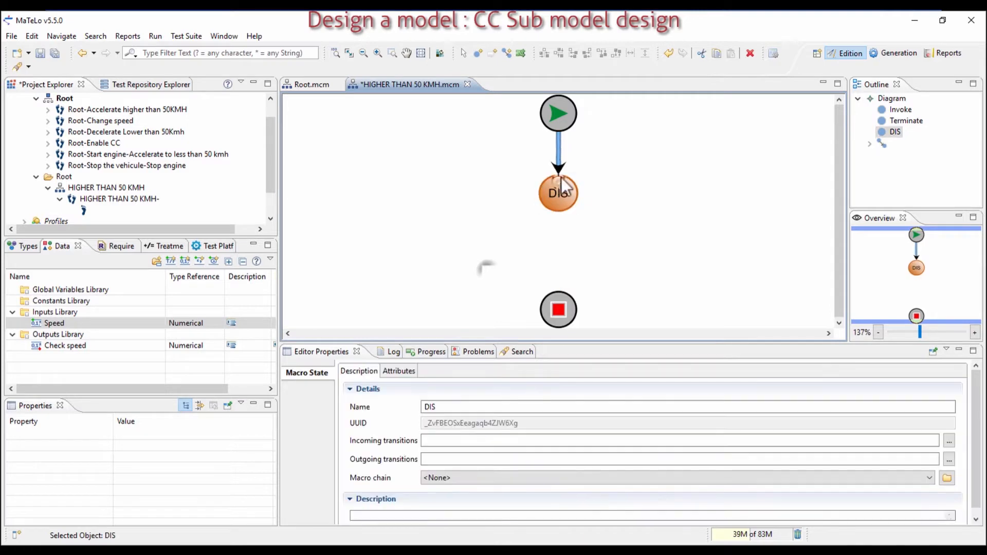
pyautogui.click(560, 163)
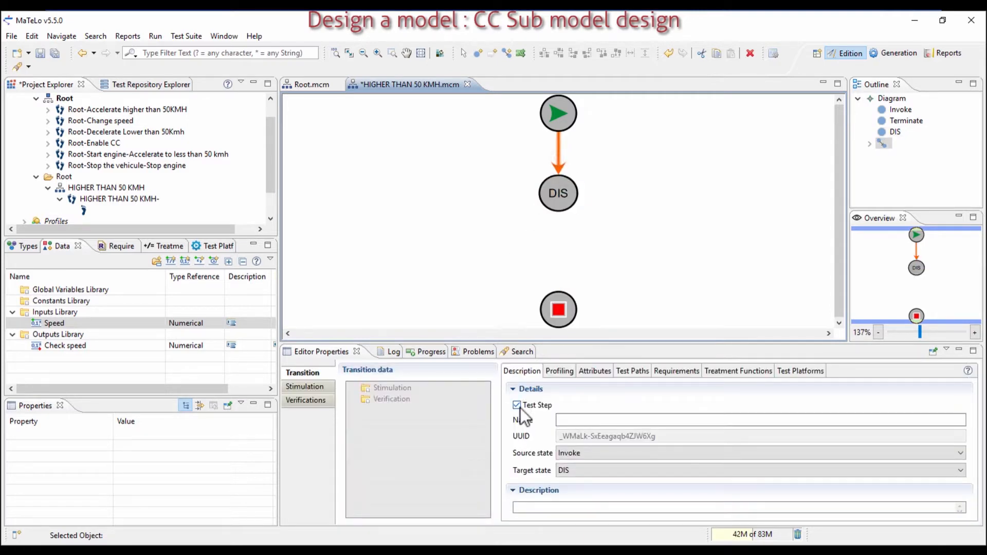
pyautogui.click(518, 406)
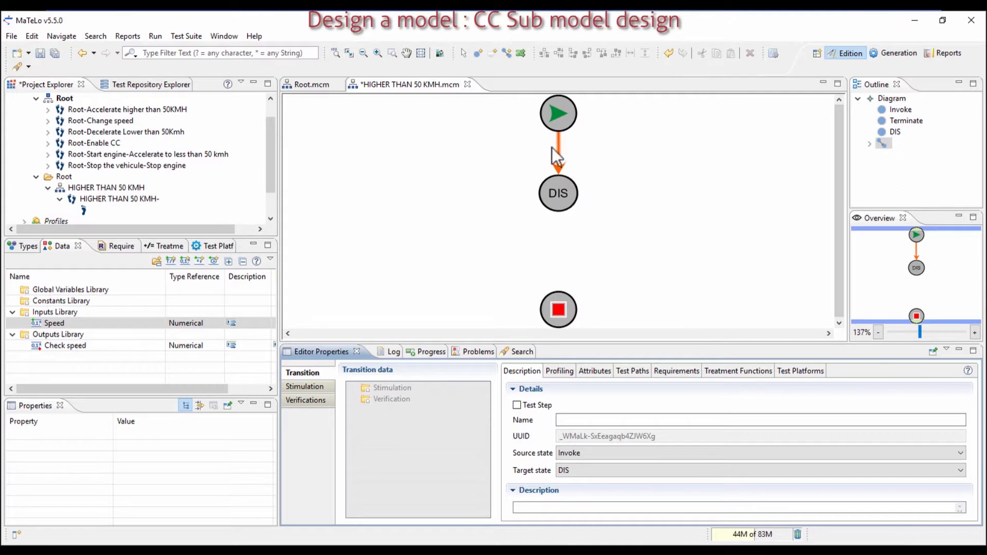
# Step: Add a second state named ENA to the right of DIS, level with it
pyautogui.click(492, 53)
pyautogui.click(772, 189)
pyautogui.click(548, 408)
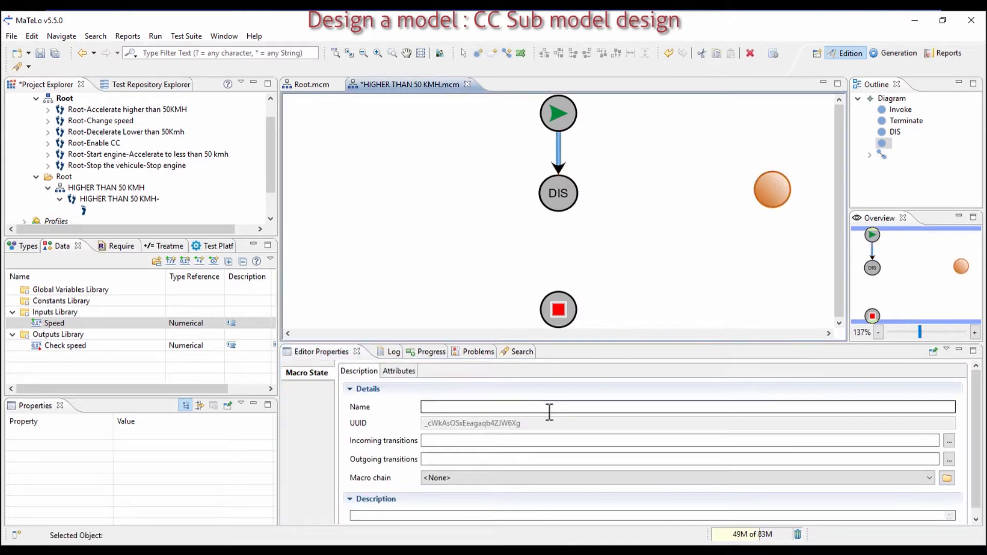
pyautogui.press('Return')
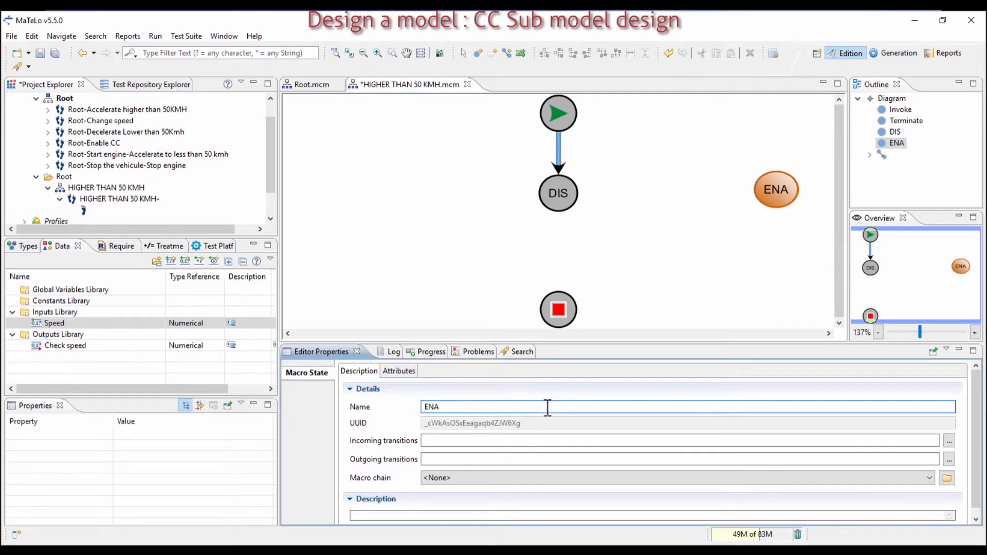
# Step: Draw a transition from DIS to ENA and name it Press CC Button
pyautogui.click(506, 53)
pyautogui.click(562, 192)
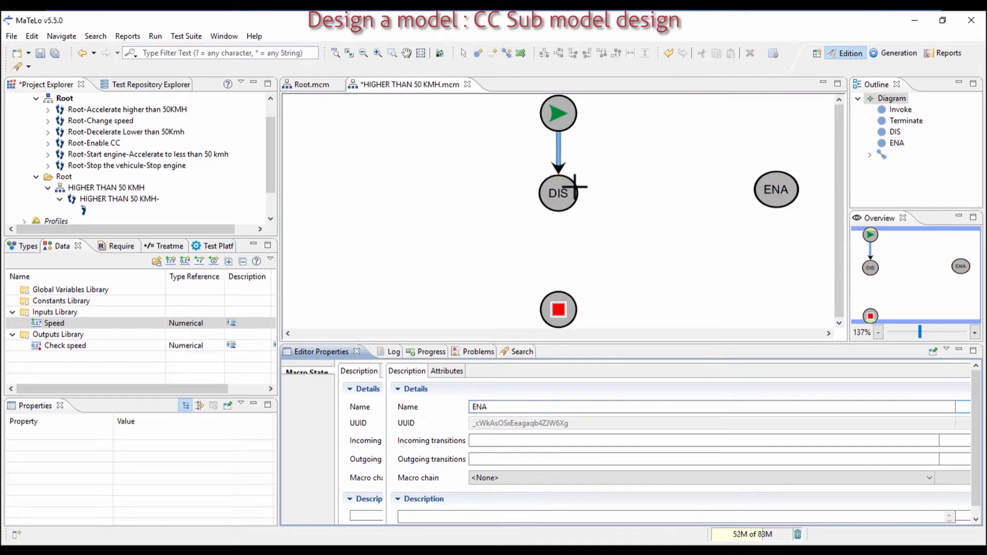
pyautogui.click(783, 191)
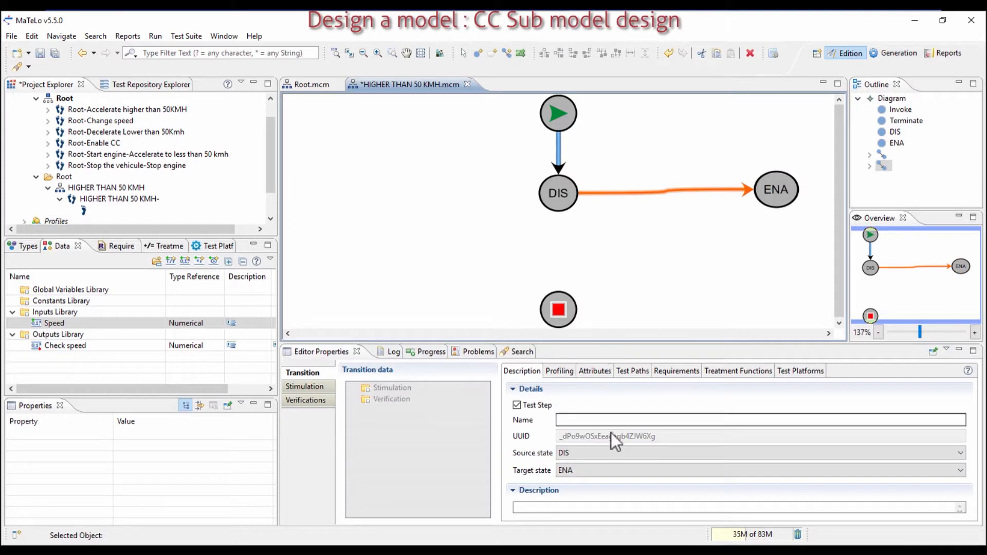
pyautogui.click(601, 421)
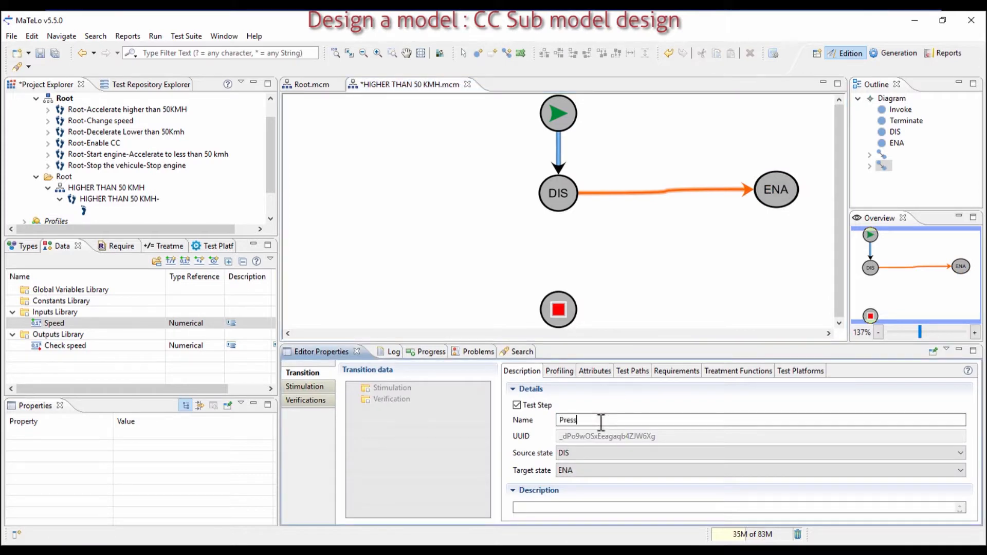
pyautogui.write('Press CC Button')
pyautogui.press('Return')
# Step: Draw a return transition from ENA to DIS, also named Press CC Button
pyautogui.click(776, 190)
pyautogui.click(558, 194)
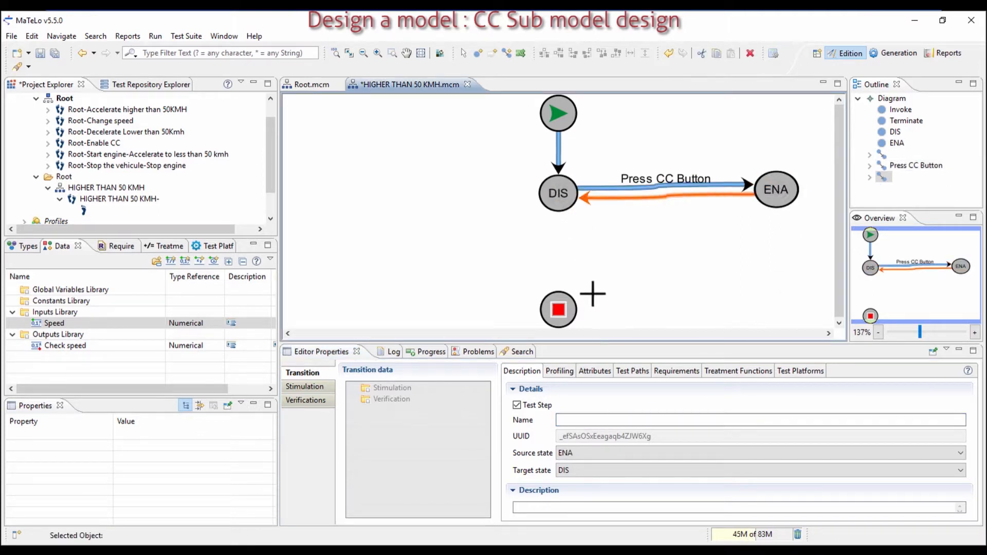
pyautogui.click(599, 422)
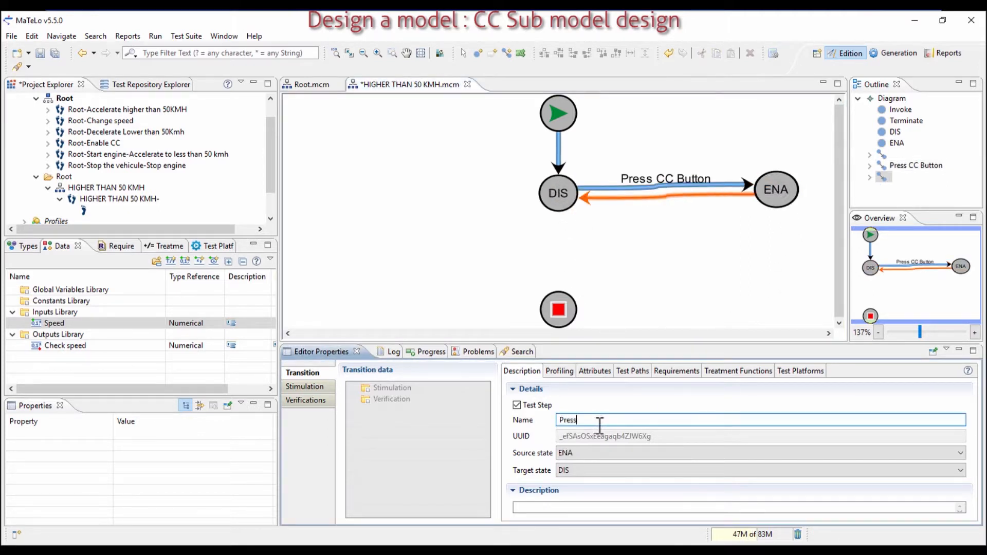
pyautogui.write('Press CC Button')
pyautogui.press('Return')
# Step: Select the DIS and ENA states with their transitions and align them on one horizontal line
pyautogui.rightClick(673, 279)
pyautogui.click(704, 289)
pyautogui.moveTo(517, 170); pyautogui.dragTo(494, 153)
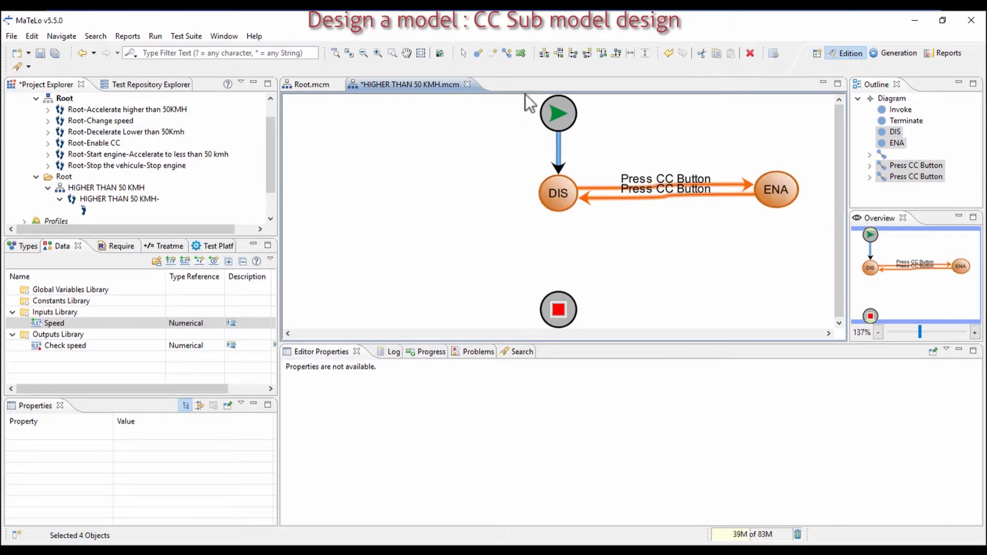
pyautogui.click(560, 54)
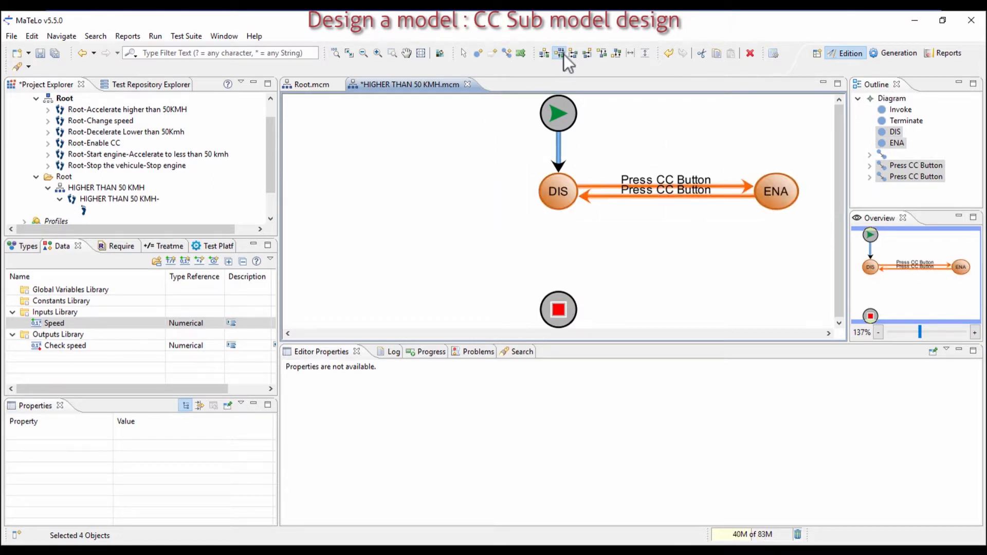
pyautogui.click(547, 243)
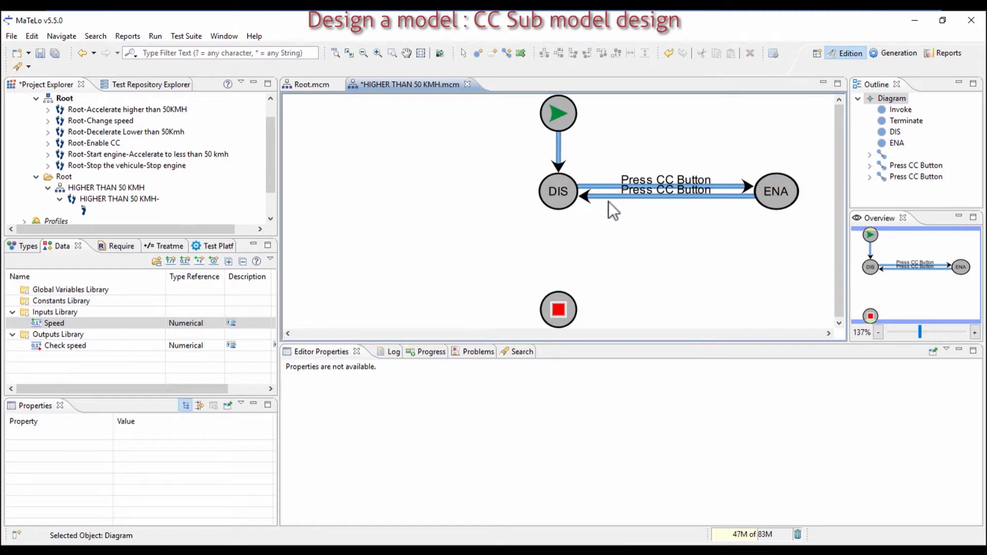
# Step: Draw an unnamed transition from DIS to the Terminate state
pyautogui.click(510, 52)
pyautogui.click(559, 194)
pyautogui.click(559, 309)
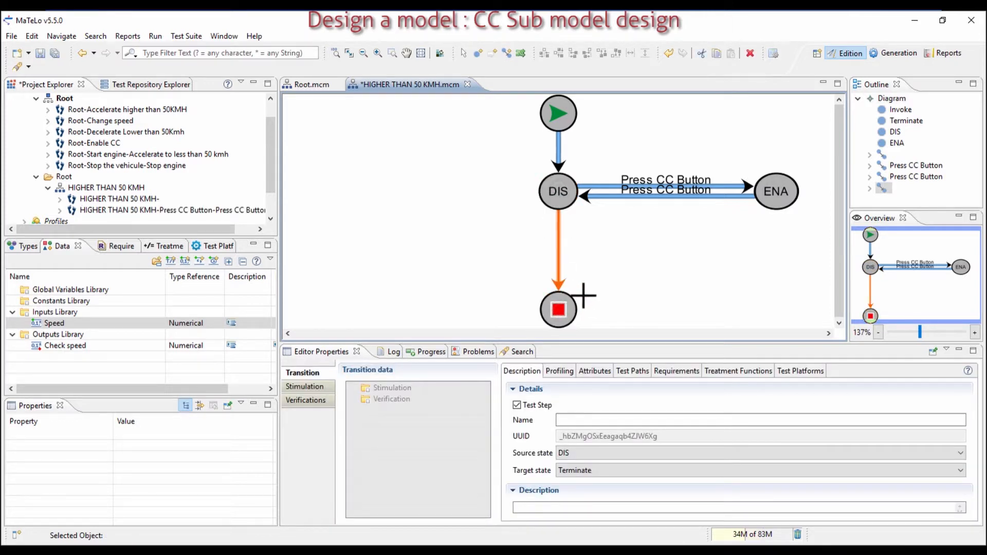
pyautogui.click(661, 266)
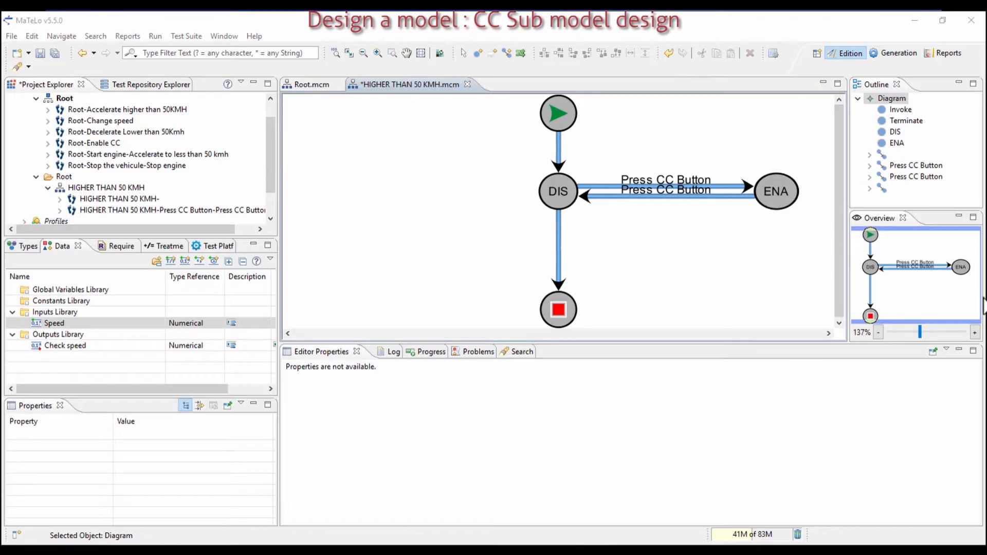
# Step: Create a macro chain for the ENA state, keeping the chain name ENA
pyautogui.click(772, 190)
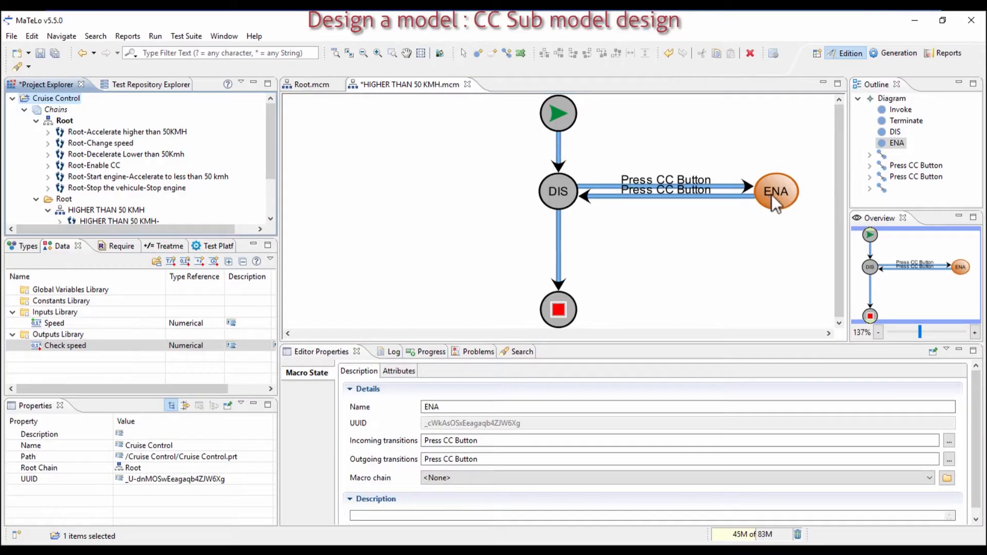
pyautogui.doubleClick(772, 193)
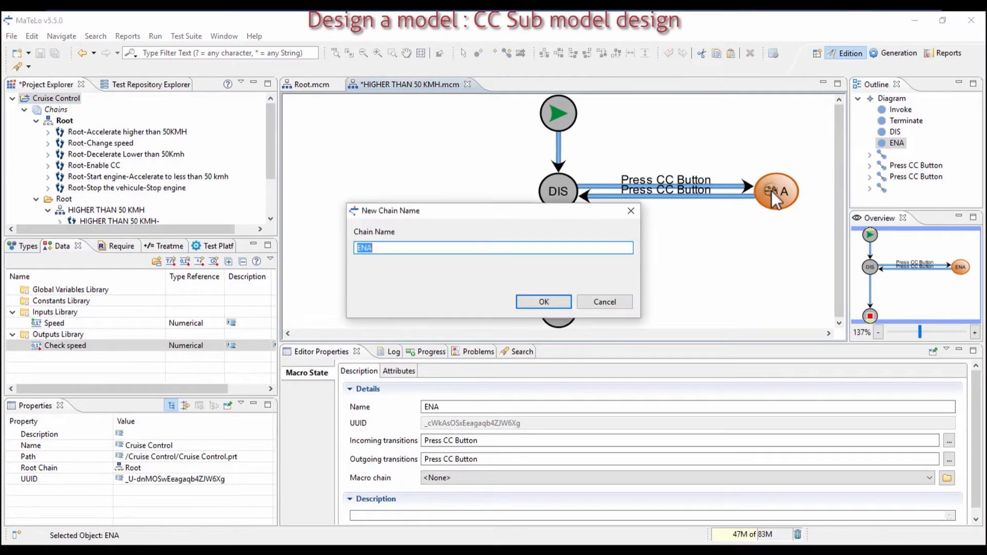
pyautogui.click(544, 303)
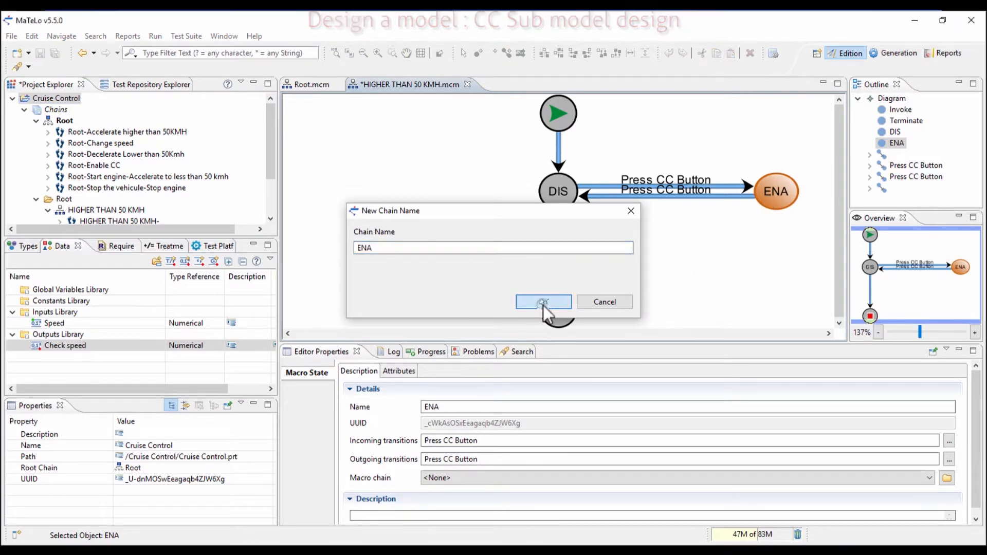
# Step: Add two states to the ENA chain, SET+ left of the start-to-end transition and SET- right of it
pyautogui.click(477, 54)
pyautogui.click(391, 208)
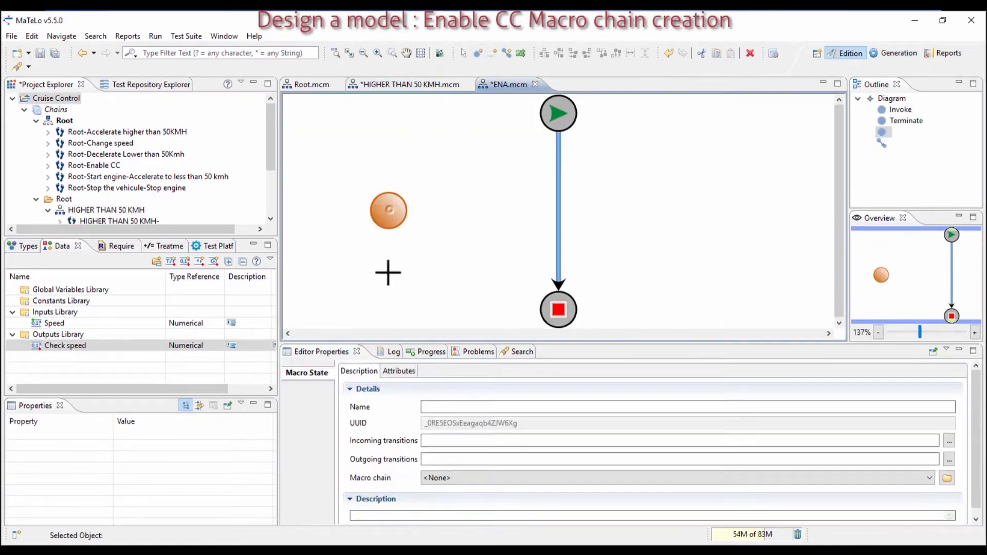
pyautogui.click(448, 406)
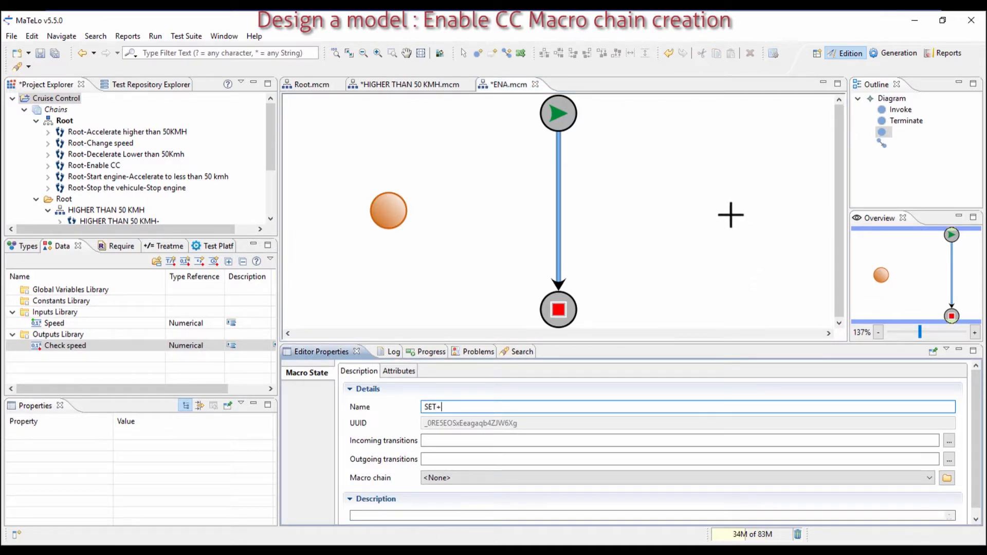
pyautogui.click(721, 214)
pyautogui.click(533, 406)
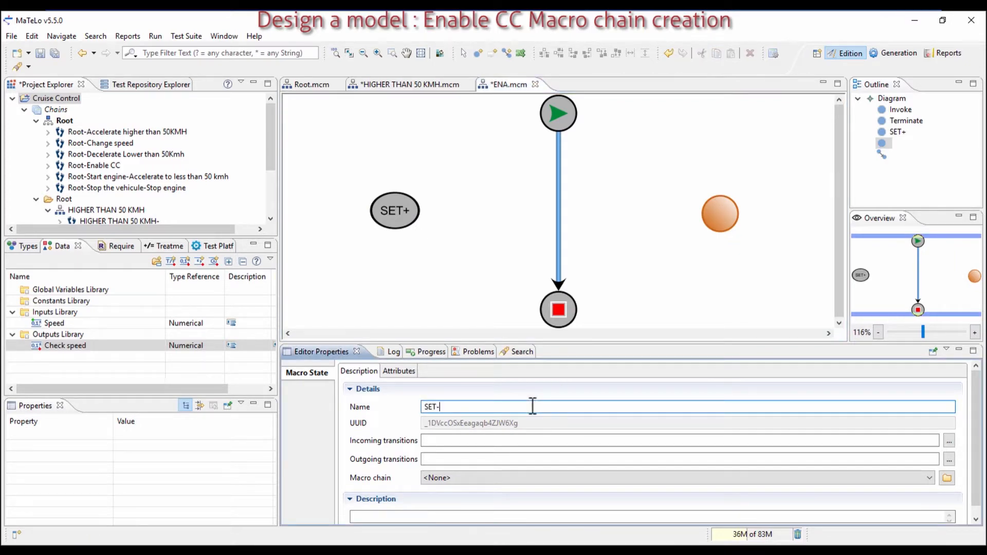
pyautogui.press('Return')
# Step: Reattach the end of the start state's transition to SET+ and name it Push SET+
pyautogui.rightClick(538, 222)
pyautogui.click(569, 230)
pyautogui.click(558, 287)
pyautogui.moveTo(558, 288); pyautogui.dragTo(405, 210)
pyautogui.click(606, 420)
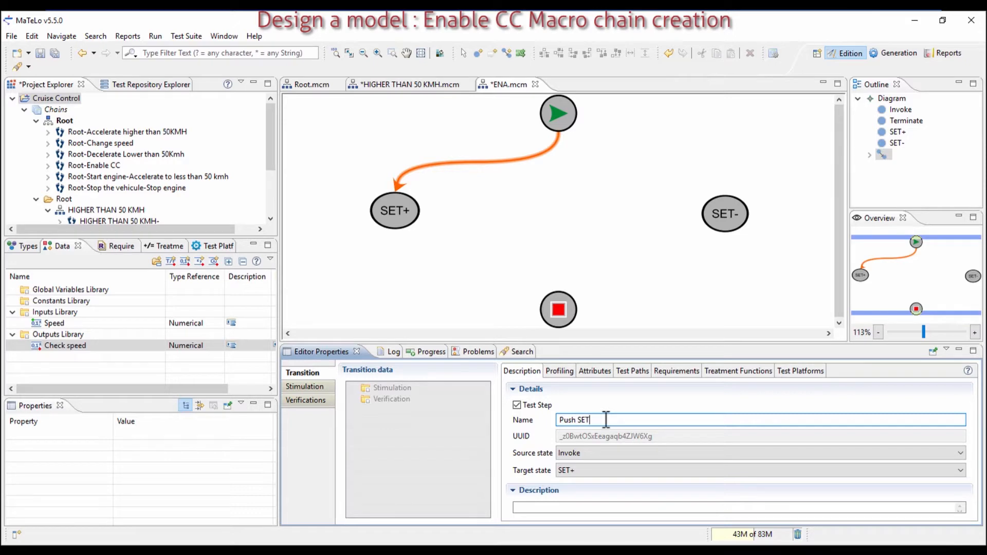
pyautogui.press('Return')
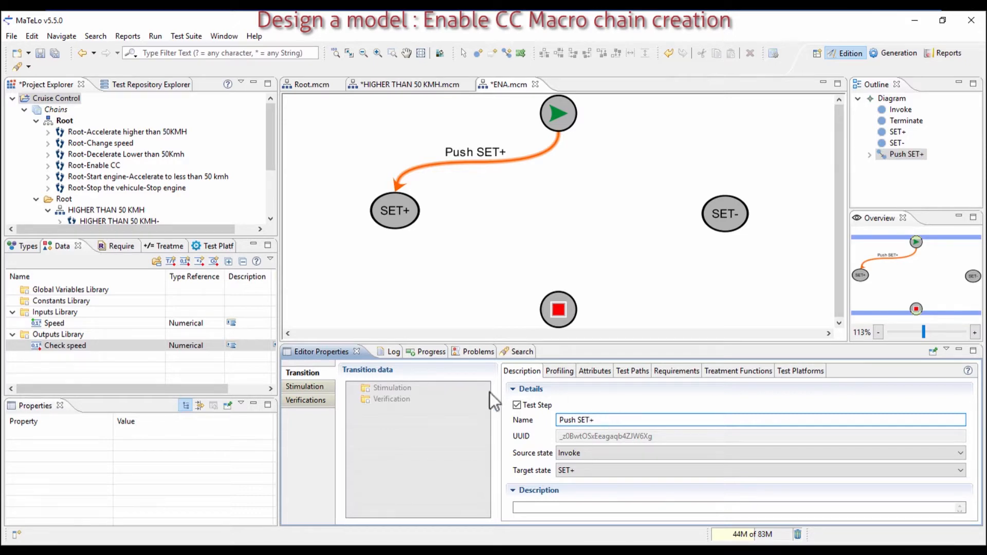
# Step: Draw a transition from SET+ to the Terminate state and name it Check speed increases
pyautogui.click(507, 53)
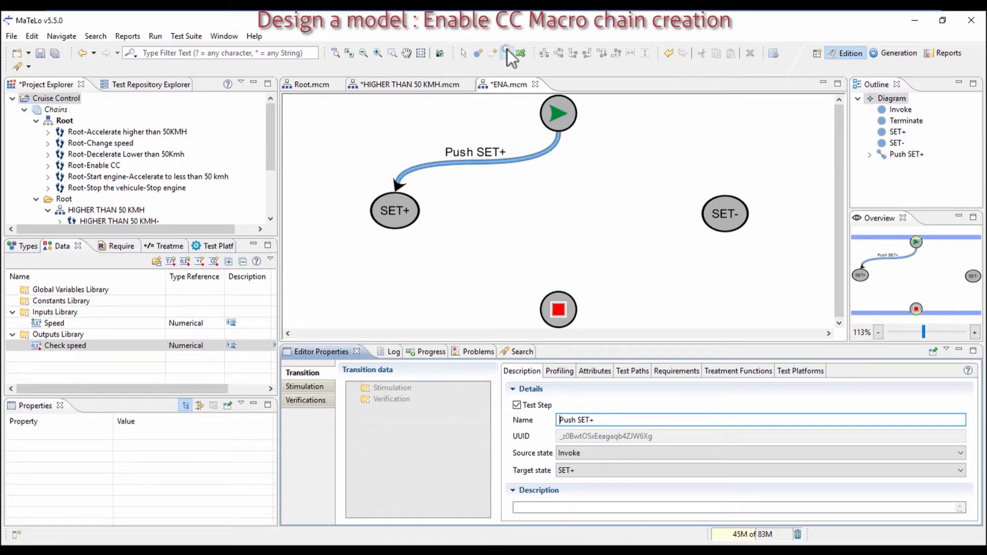
pyautogui.click(394, 211)
pyautogui.click(555, 307)
pyautogui.click(571, 420)
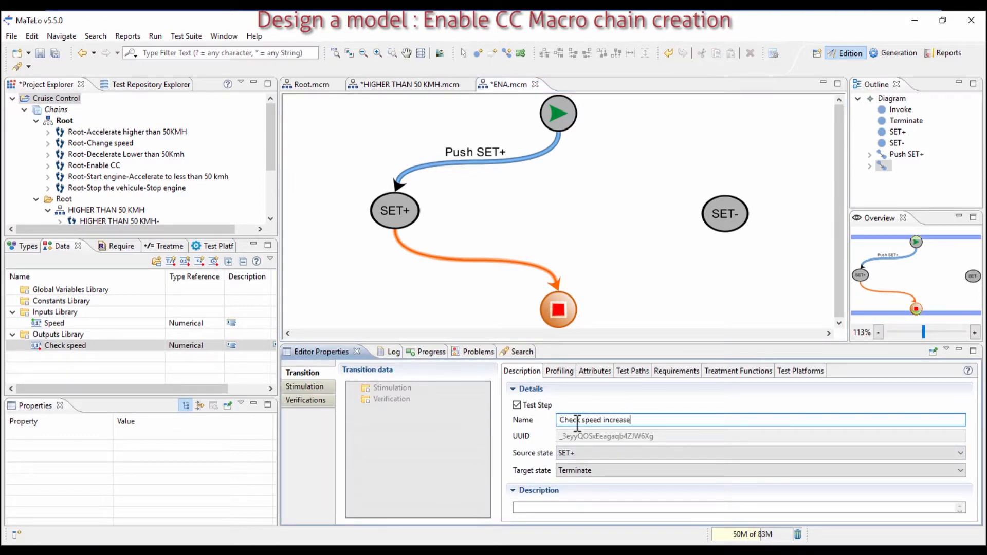
pyautogui.write('s')
pyautogui.press('Return')
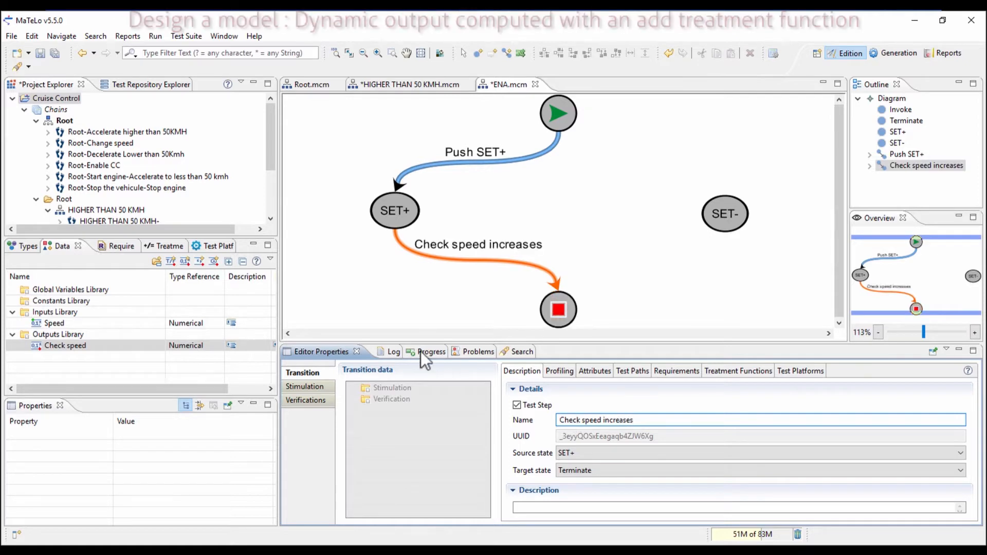
# Step: Add the Check speed output to the transition's verifications, with a single == comparison and no second condition
pyautogui.click(316, 400)
pyautogui.moveTo(66, 347); pyautogui.dragTo(387, 390)
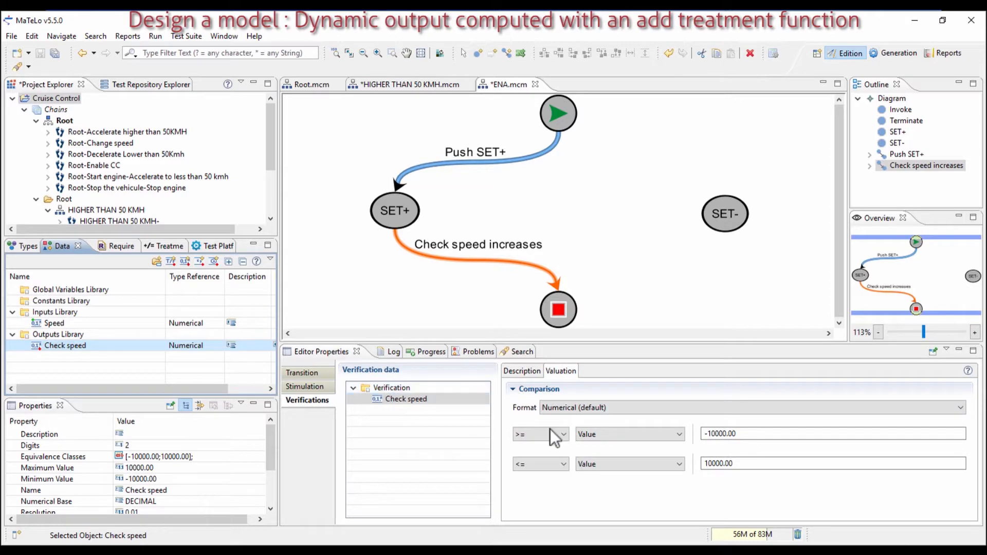
pyautogui.click(542, 467)
pyautogui.click(541, 476)
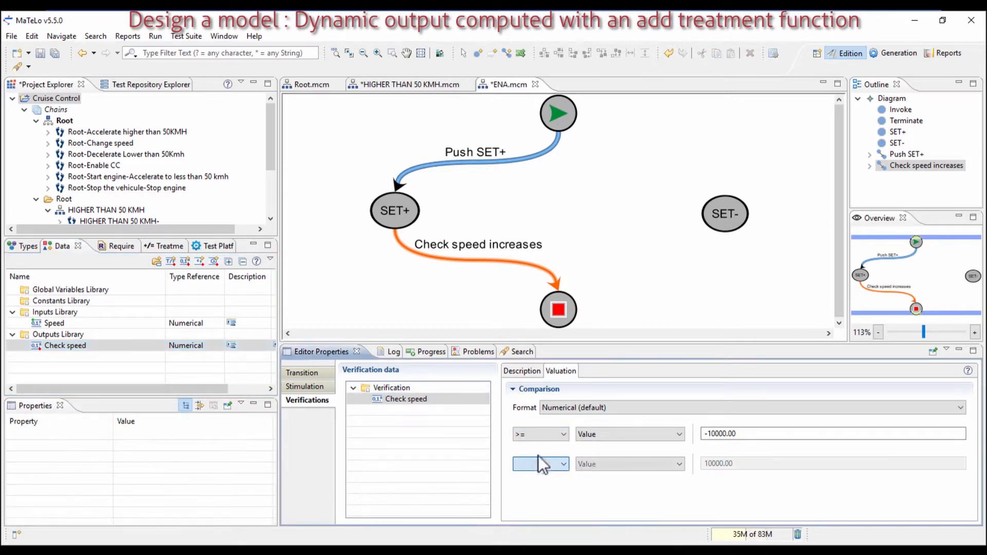
pyautogui.click(536, 435)
pyautogui.click(536, 445)
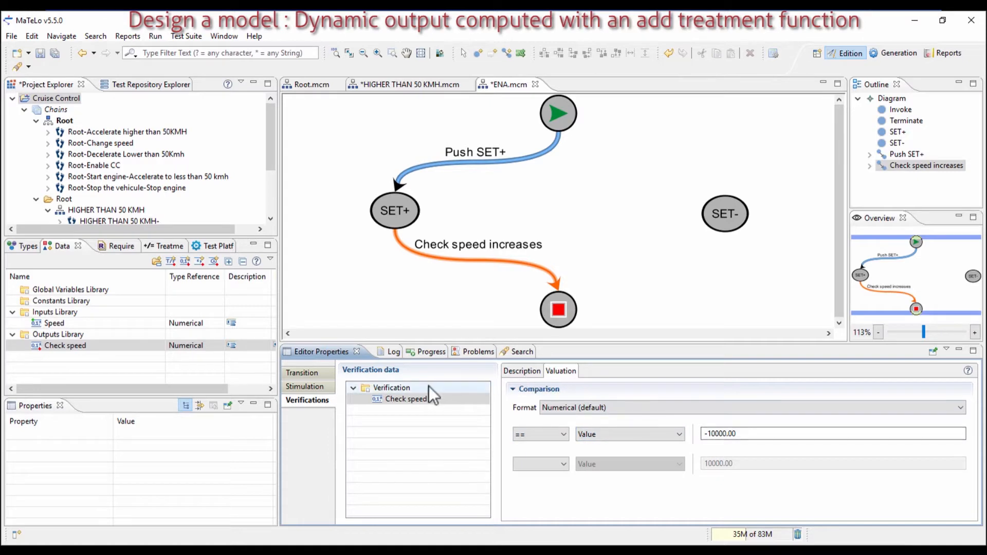
# Step: Create the static treatment function add, with its a, b and return parameters, in the Treatment Functions Library
pyautogui.click(410, 388)
pyautogui.click(172, 246)
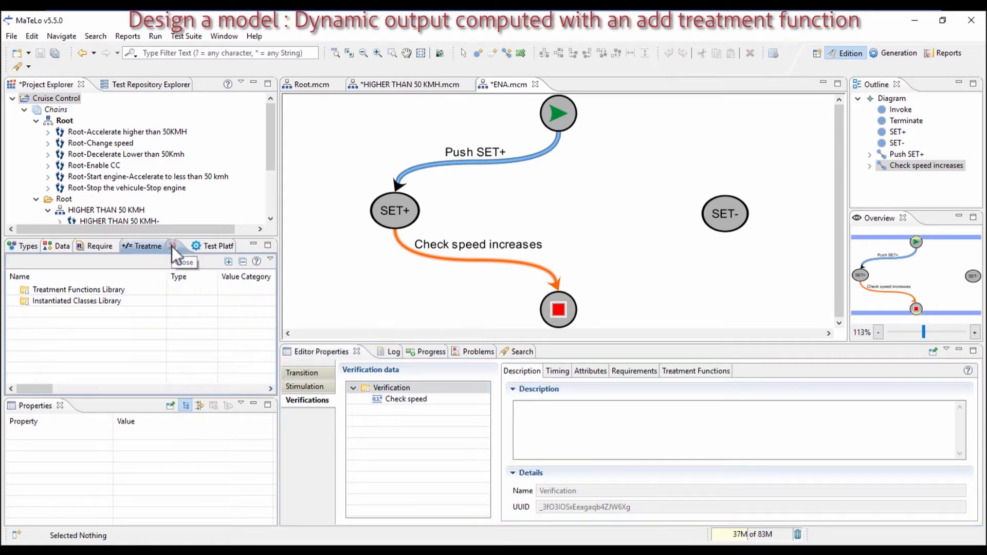
pyautogui.rightClick(85, 287)
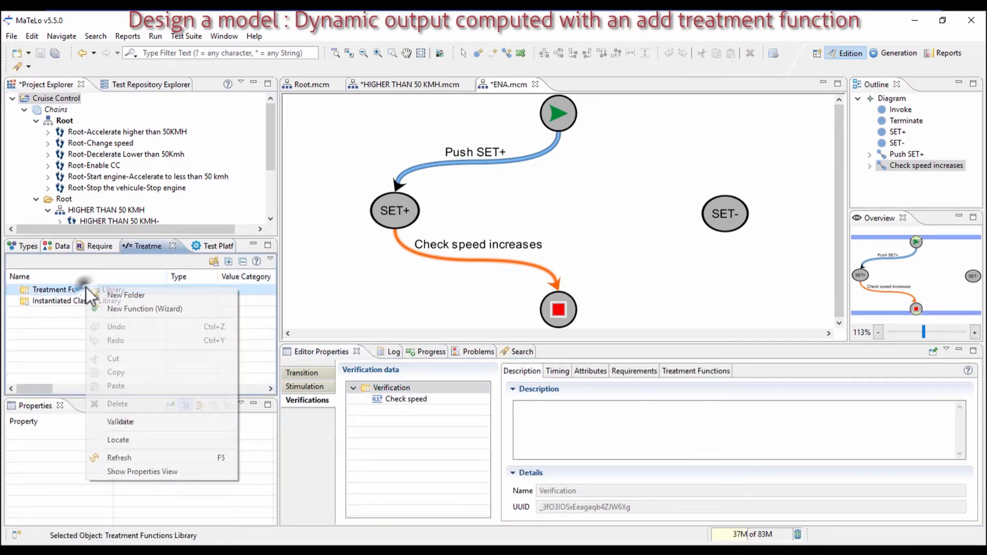
pyautogui.click(118, 305)
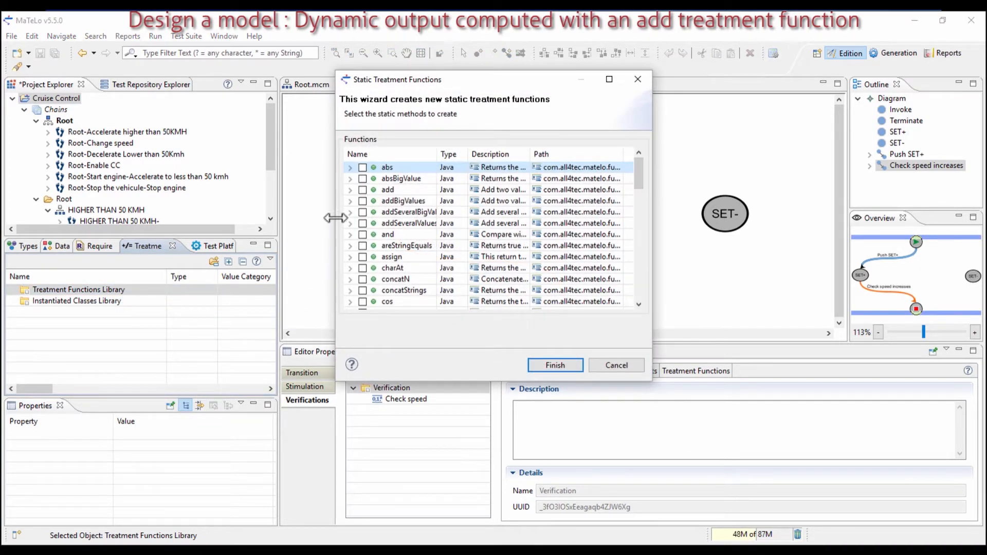
pyautogui.click(363, 190)
pyautogui.click(350, 190)
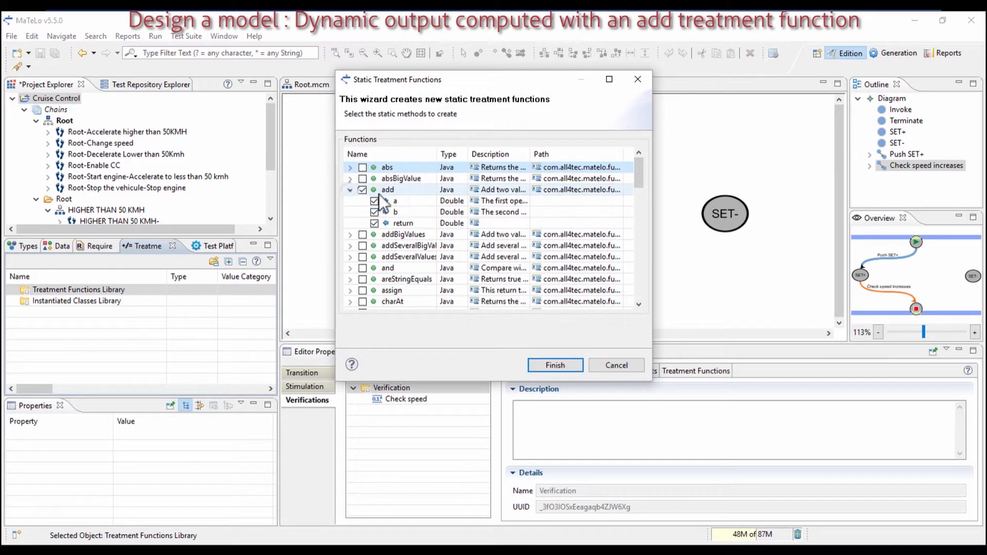
pyautogui.click(556, 365)
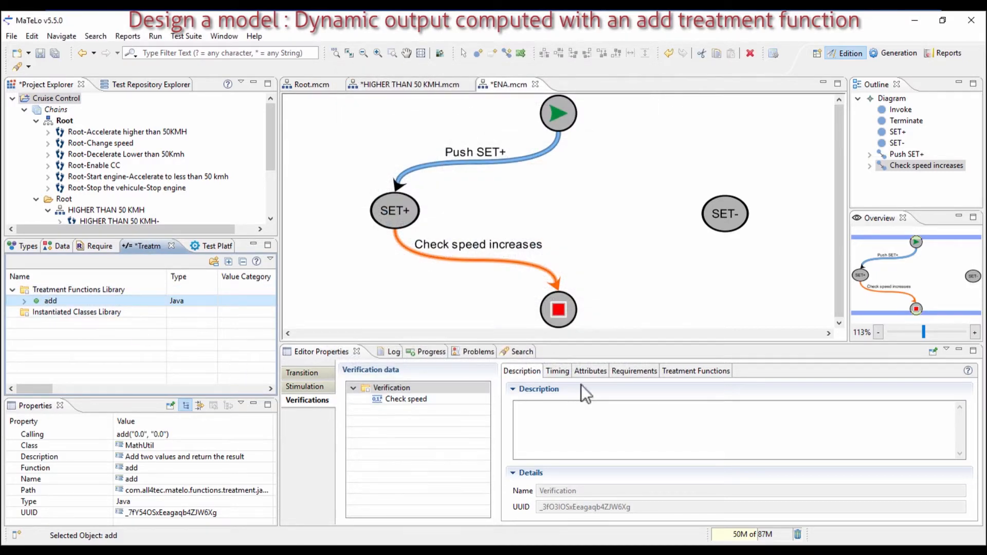
# Step: Schedule add as a pre-treatment function of the Check speed increases verification and set parameter a's value category to External Output
pyautogui.click(670, 375)
pyautogui.moveTo(51, 301); pyautogui.dragTo(540, 431)
pyautogui.click(529, 430)
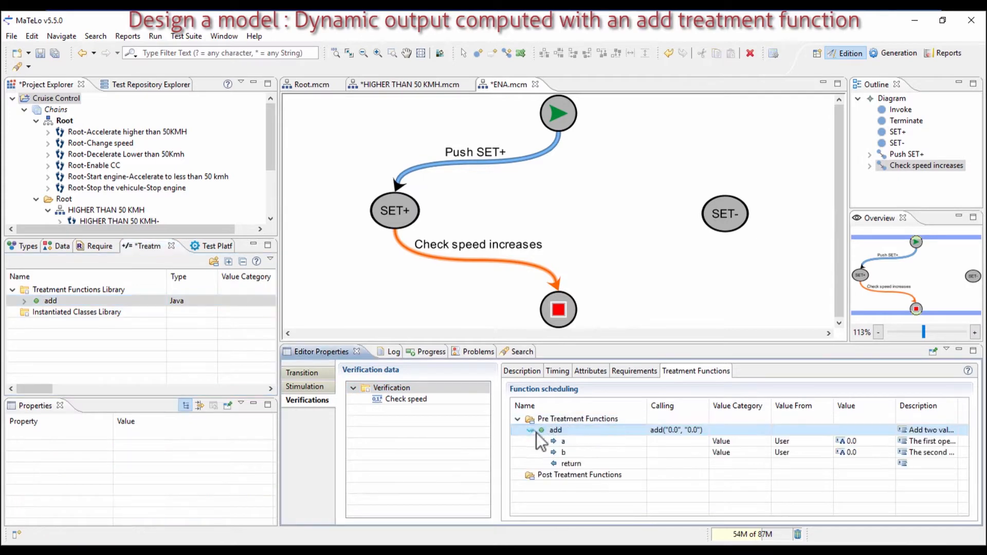
pyautogui.click(722, 442)
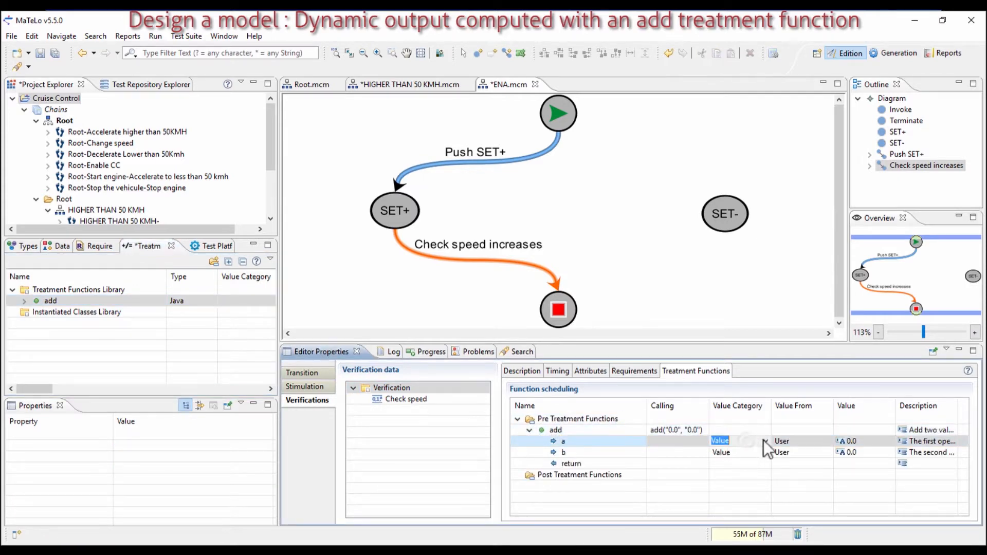
pyautogui.click(765, 440)
pyautogui.click(751, 460)
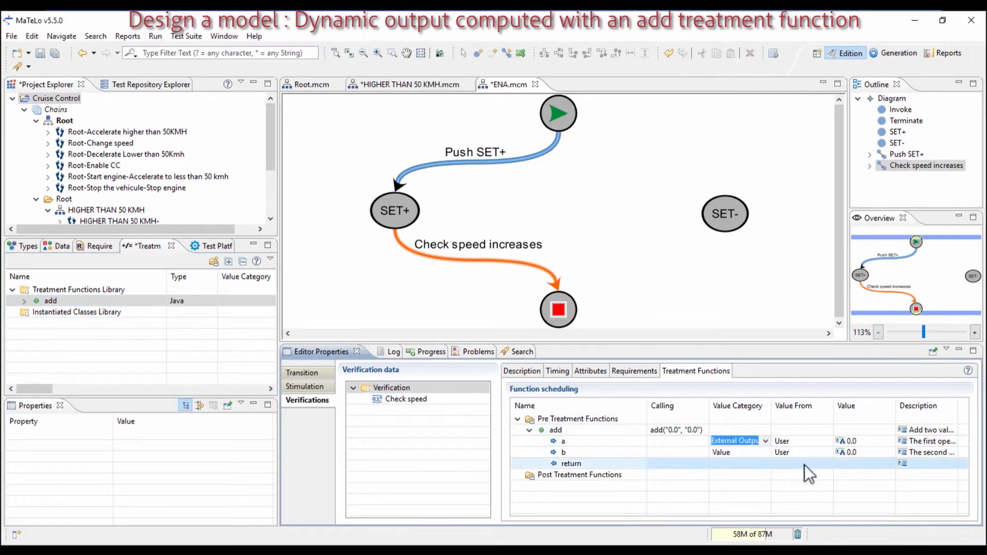
# Step: Set parameter b of the add function to 10 and its return category to Transition Output
pyautogui.click(853, 454)
pyautogui.click(855, 456)
pyautogui.write('10')
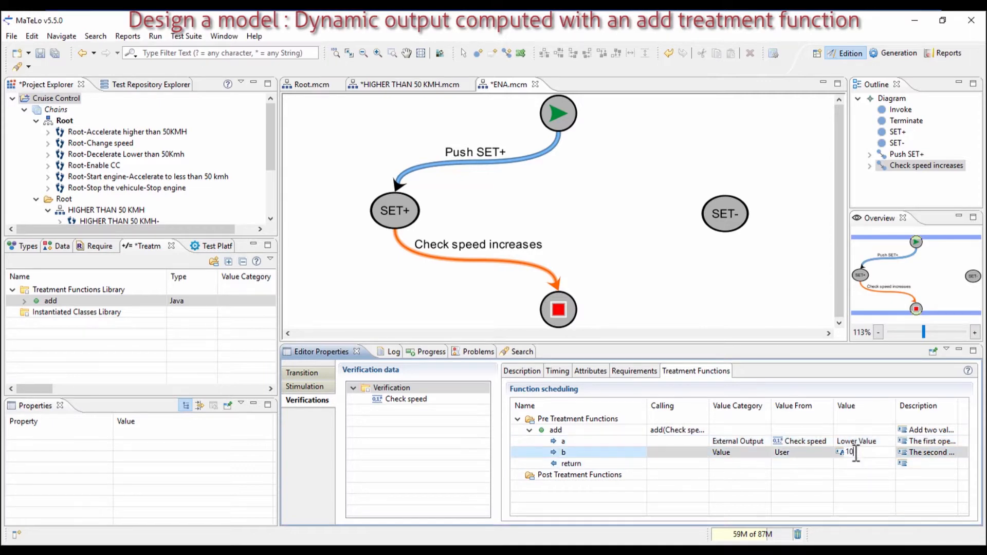
pyautogui.click(720, 463)
pyautogui.click(764, 463)
pyautogui.click(756, 484)
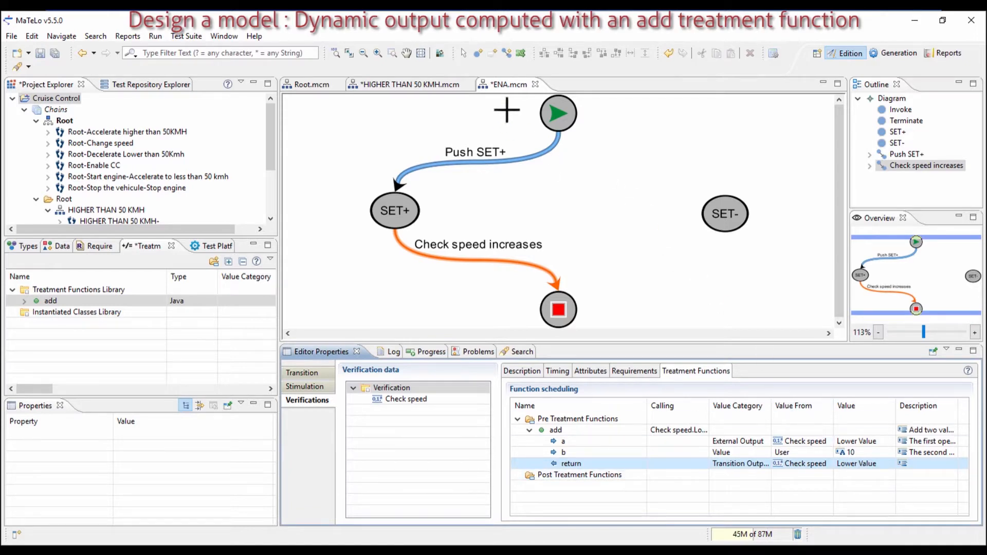
# Step: Draw a transition from the start state to SET- and name it Push SET-
pyautogui.click(507, 54)
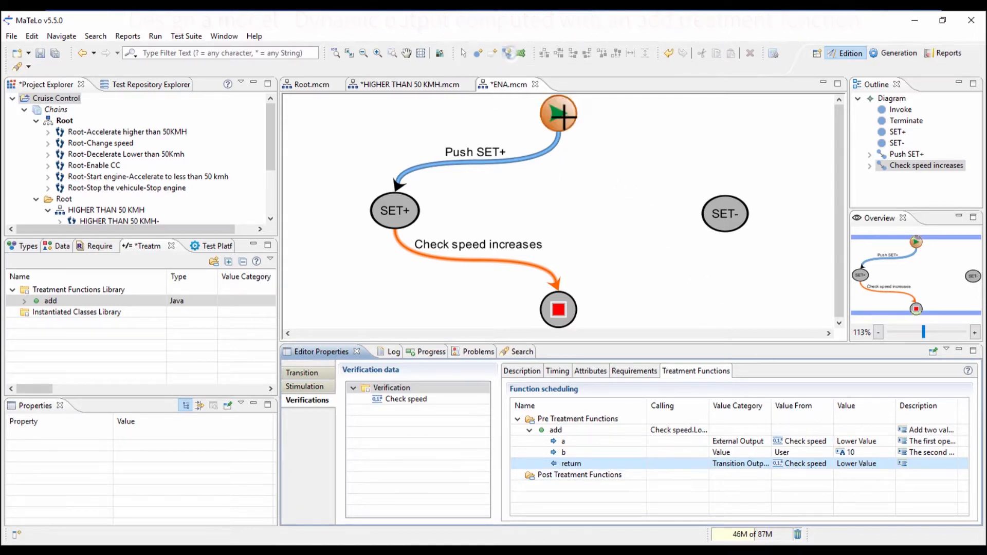
pyautogui.click(564, 117)
pyautogui.click(725, 213)
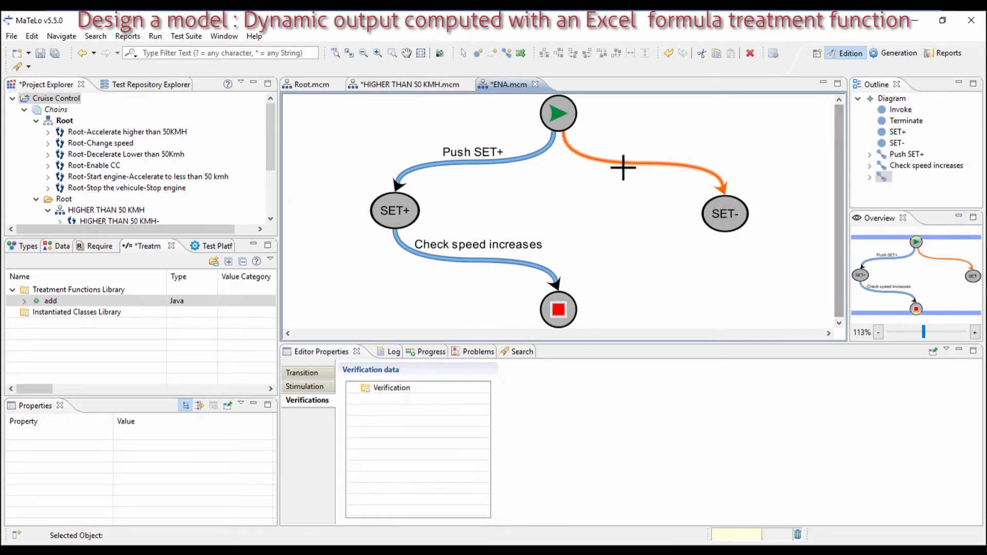
pyautogui.click(309, 371)
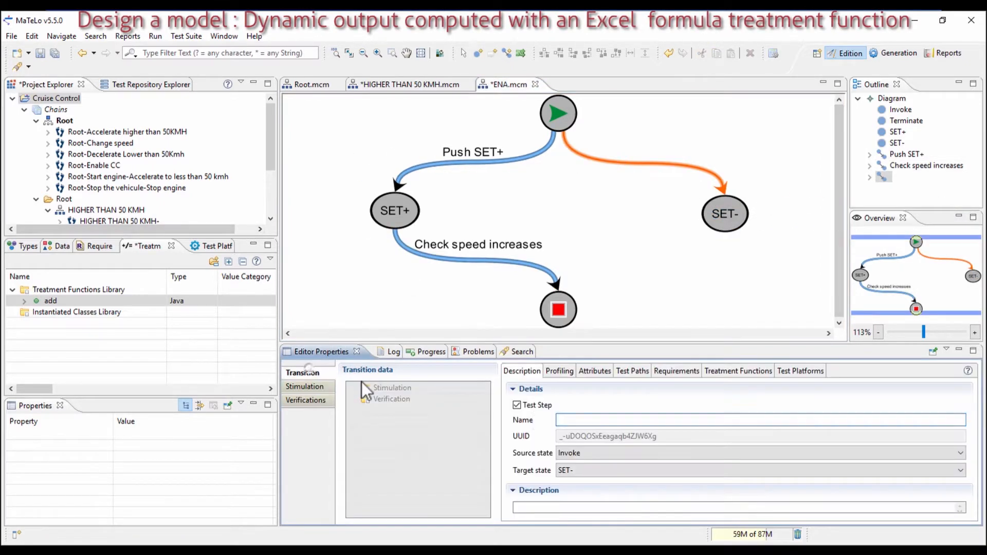
pyautogui.click(632, 423)
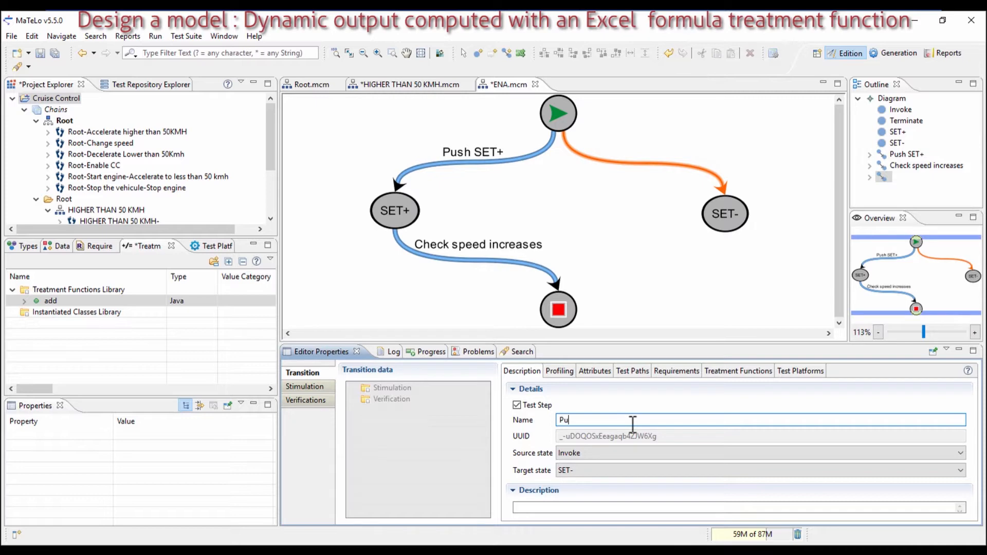
pyautogui.write('Push SET-')
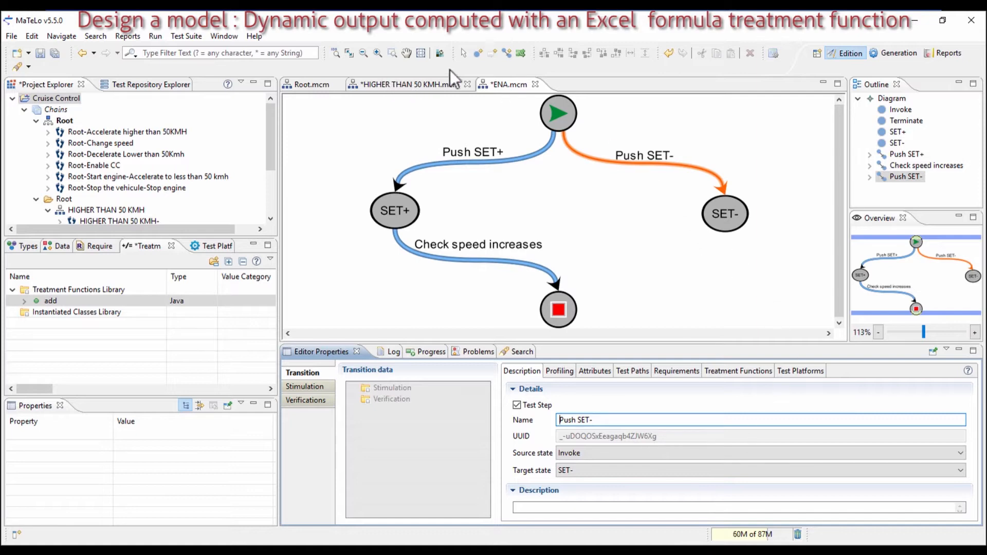
# Step: Draw a transition from SET- to the Terminate state and name it Check Speed Decreases
pyautogui.click(506, 53)
pyautogui.click(726, 214)
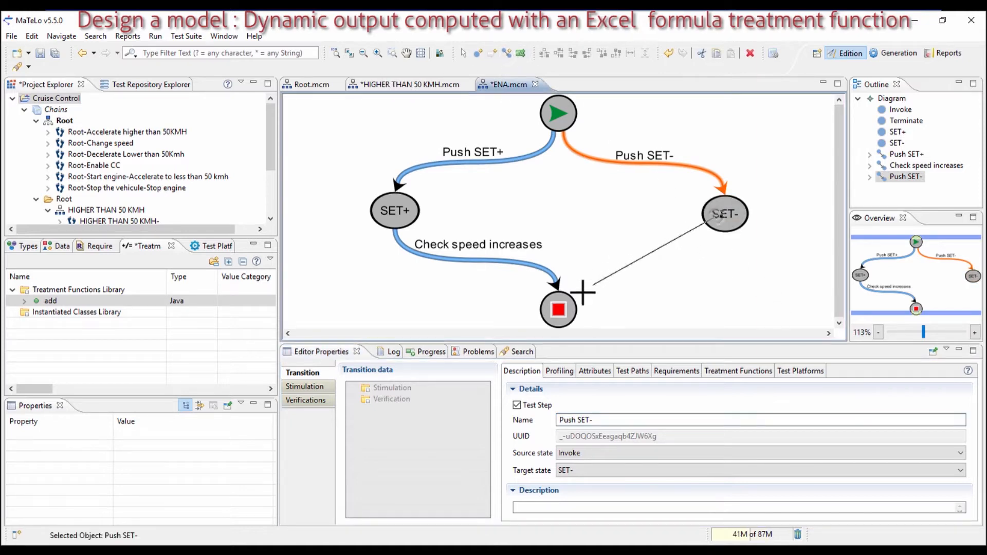
pyautogui.click(560, 306)
pyautogui.click(581, 418)
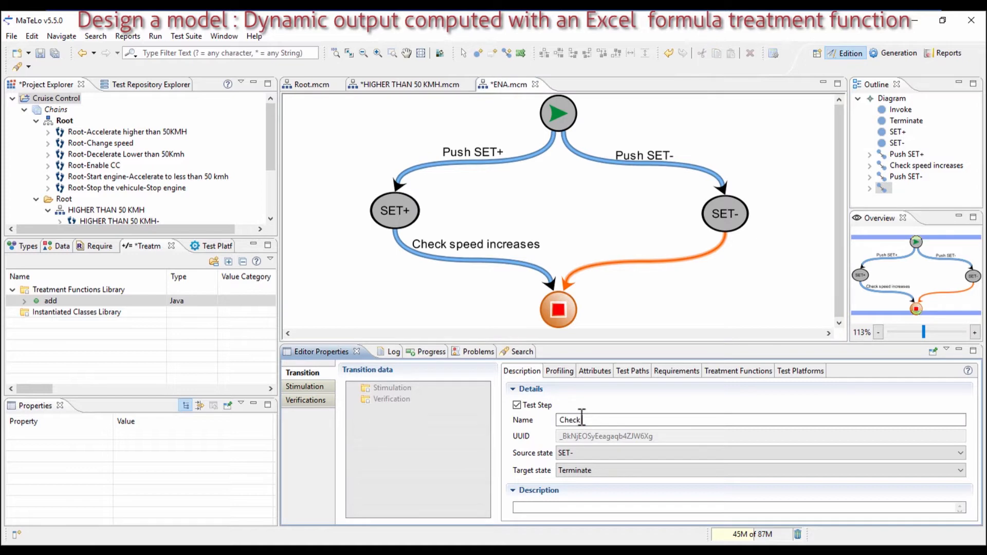
pyautogui.write('Check Speed Decreases')
pyautogui.press('Return')
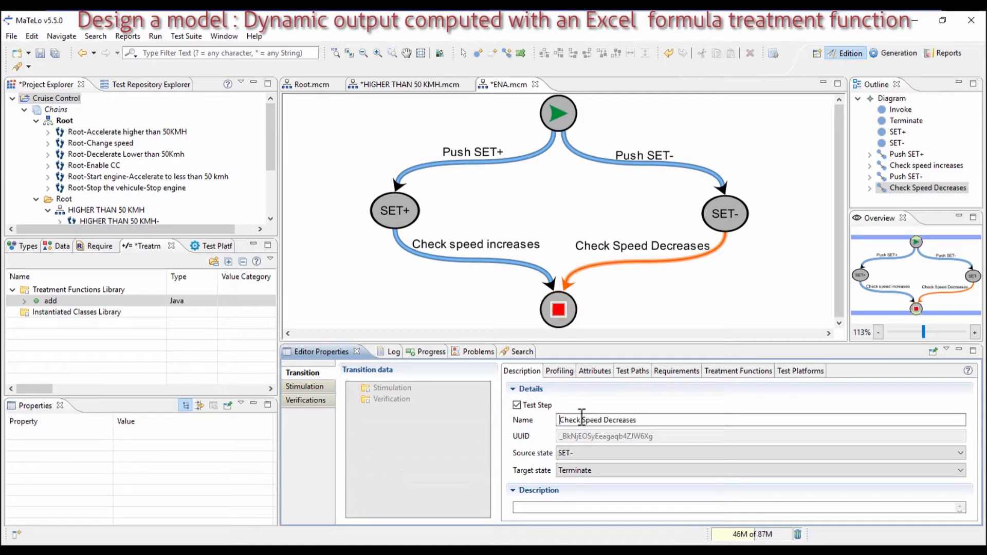
# Step: Add the Check speed output to the verifications of the Check Speed Decreases transition
pyautogui.click(324, 400)
pyautogui.click(366, 391)
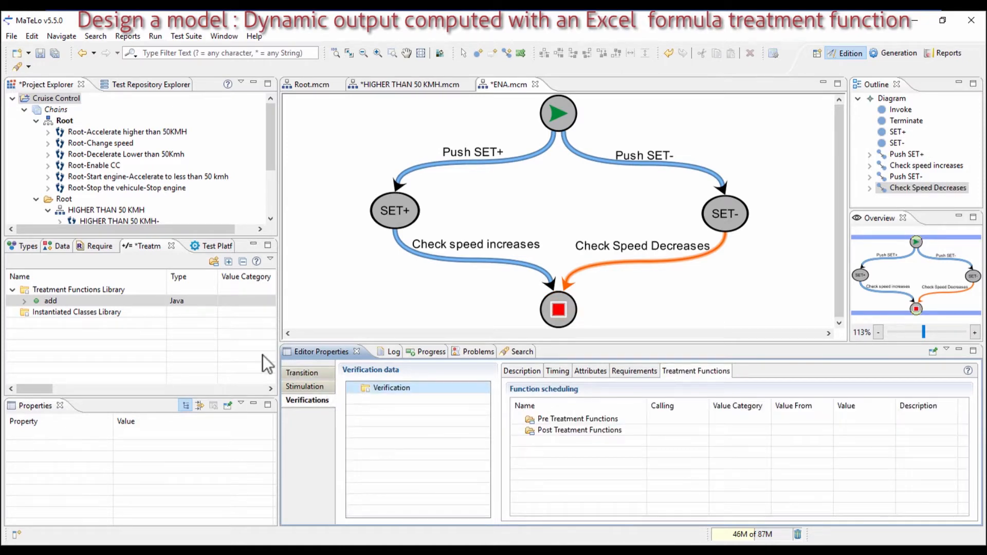
pyautogui.click(83, 301)
pyautogui.click(58, 246)
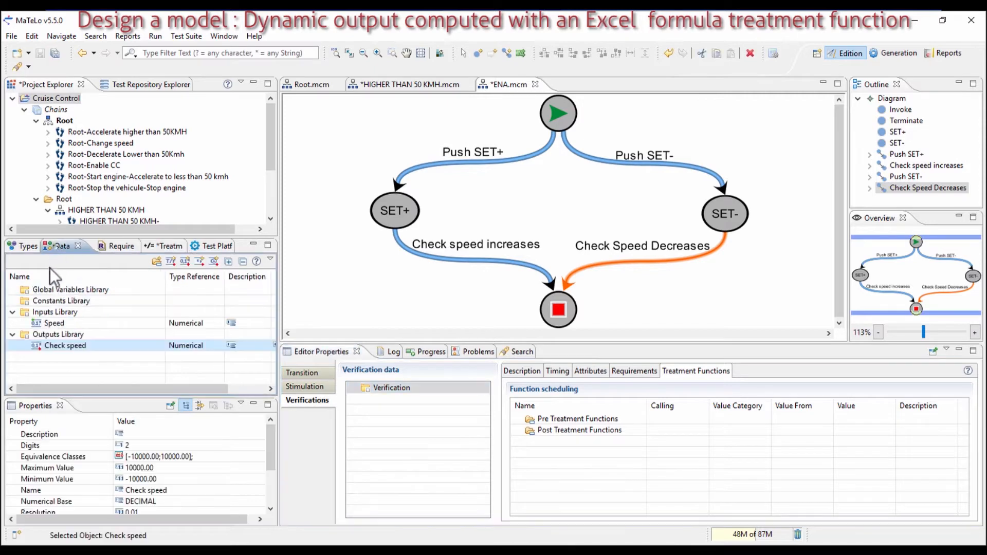
pyautogui.doubleClick(47, 334)
pyautogui.moveTo(48, 345); pyautogui.dragTo(380, 386)
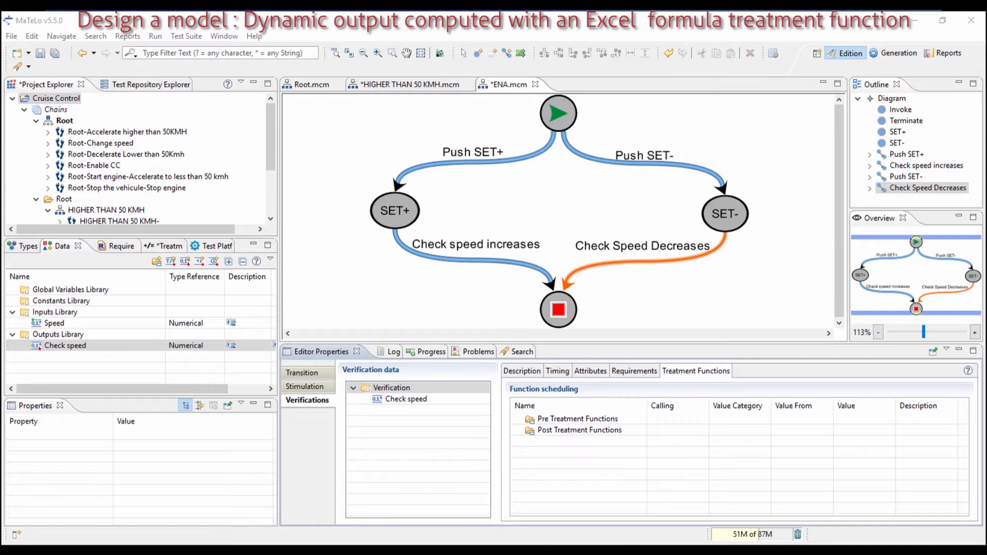
# Step: Create the static treatment function evaluateExcelFormula in the Treatment Functions Library and expand its parameters
pyautogui.click(156, 246)
pyautogui.rightClick(35, 289)
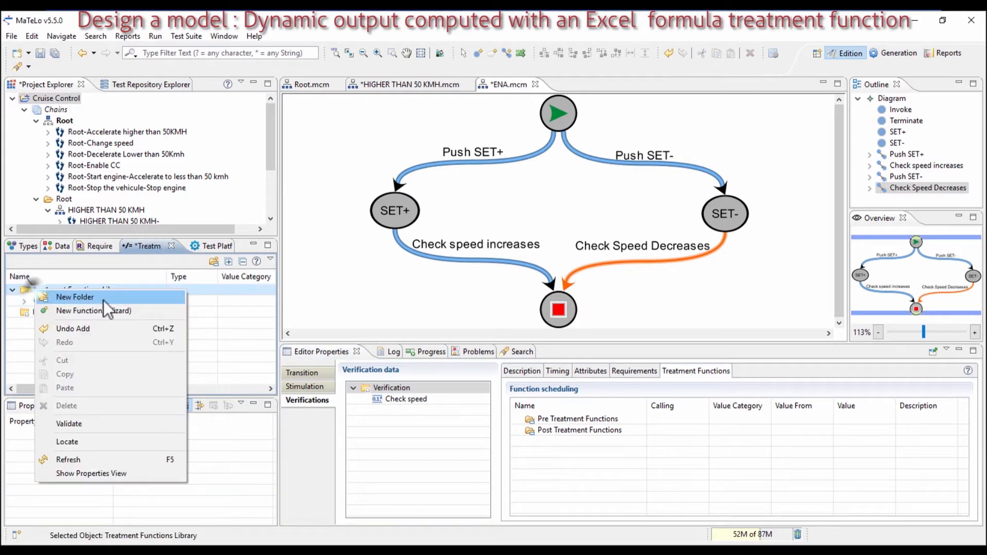
pyautogui.click(106, 310)
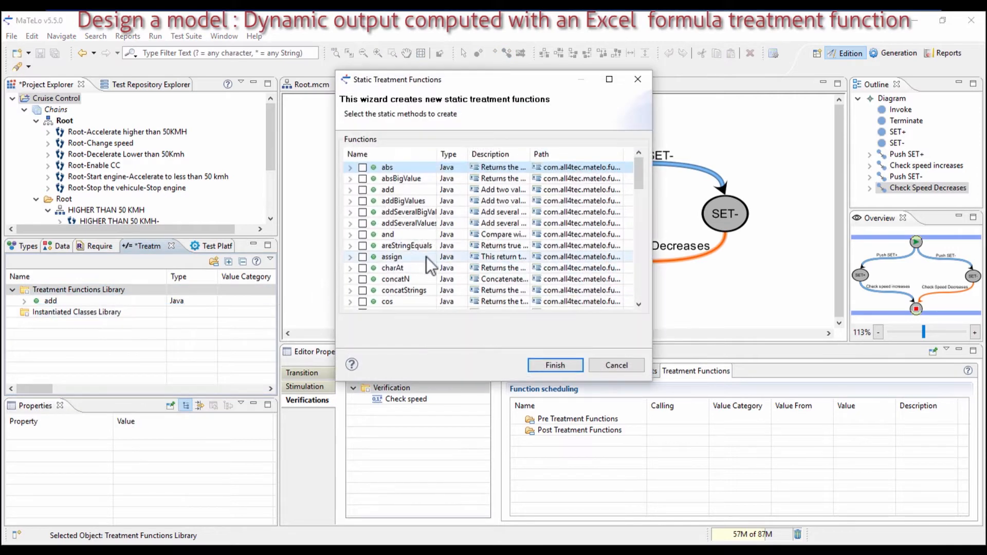
pyautogui.scroll(-1, 414, 238)
pyautogui.scroll(-2, 409, 236)
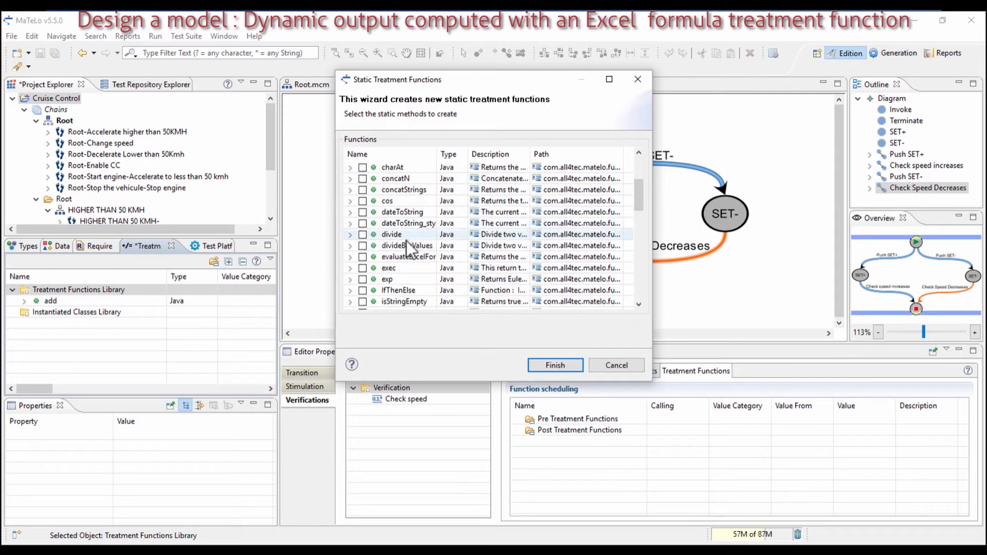
pyautogui.click(362, 257)
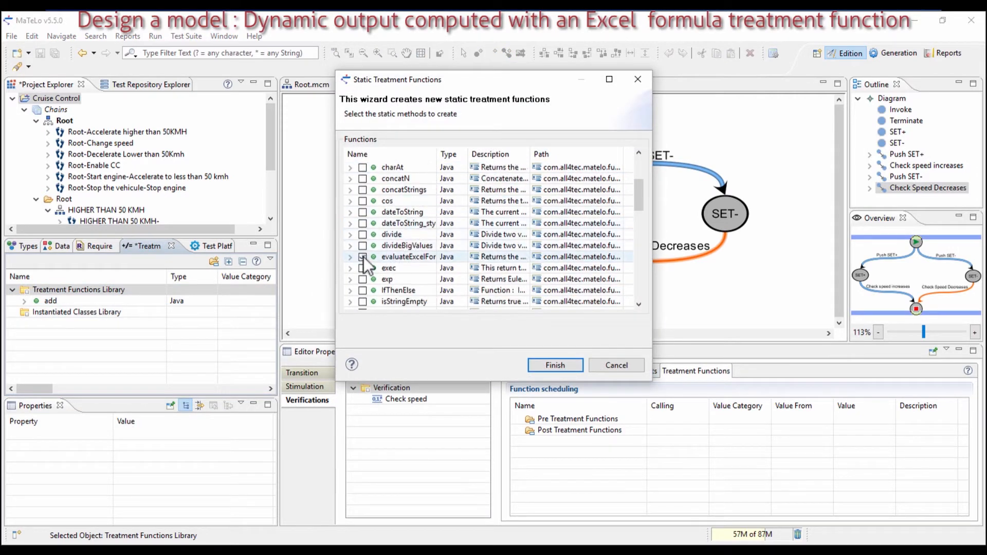
pyautogui.click(566, 367)
pyautogui.click(26, 313)
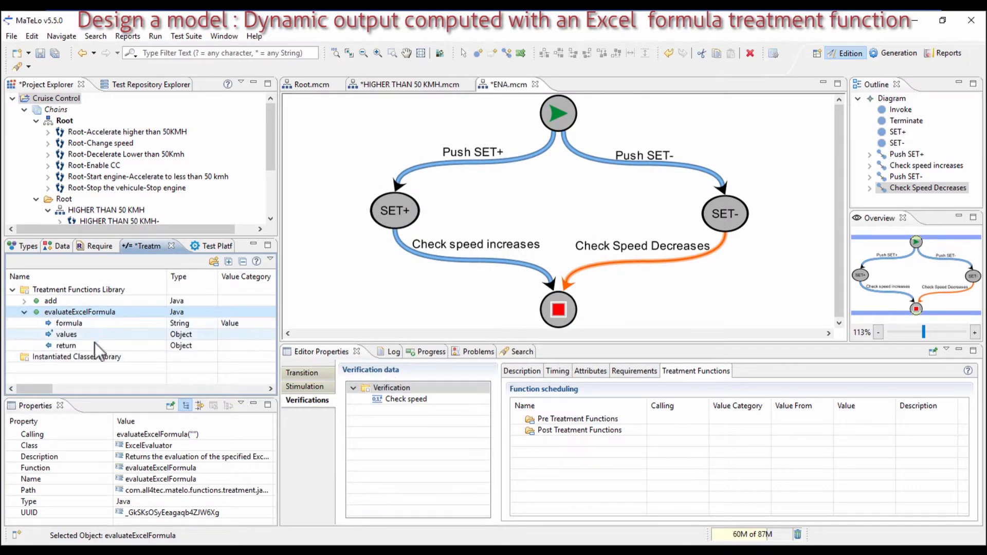
# Step: Schedule evaluateExcelFormula as a pre-treatment function of the verification and give its values parameter a child [0] of category External Output
pyautogui.moveTo(73, 312); pyautogui.dragTo(560, 420)
pyautogui.doubleClick(538, 430)
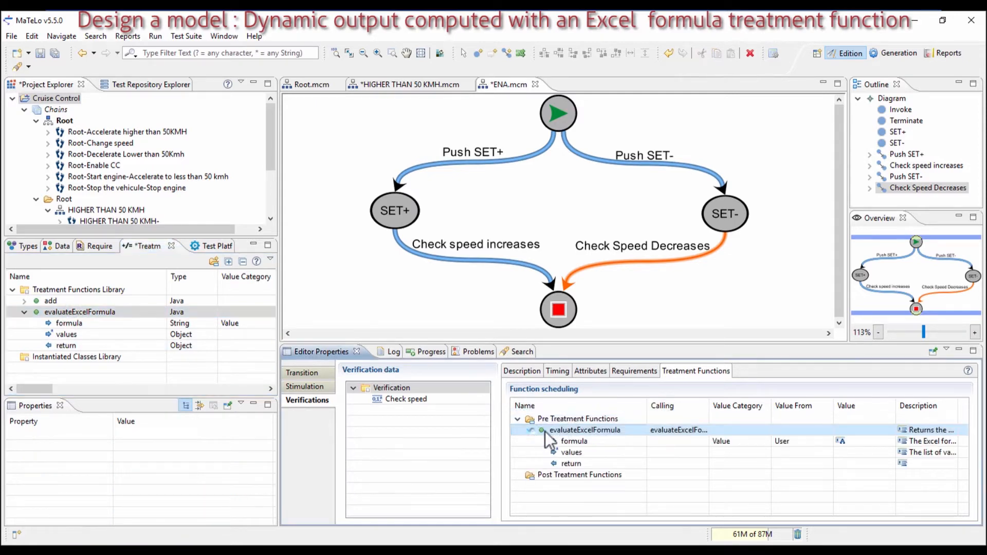
pyautogui.rightClick(575, 452)
pyautogui.moveTo(641, 360)
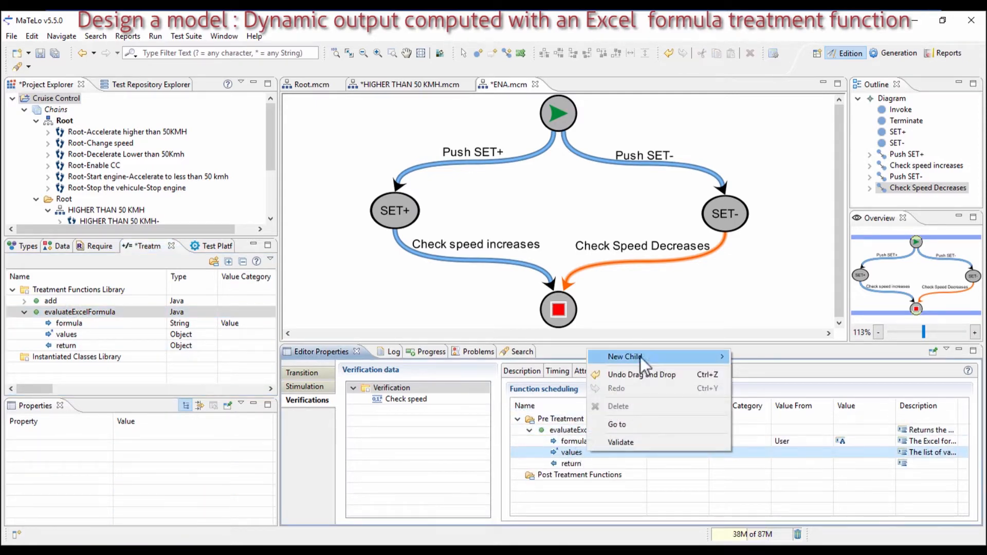
pyautogui.click(743, 357)
pyautogui.click(756, 464)
pyautogui.click(763, 464)
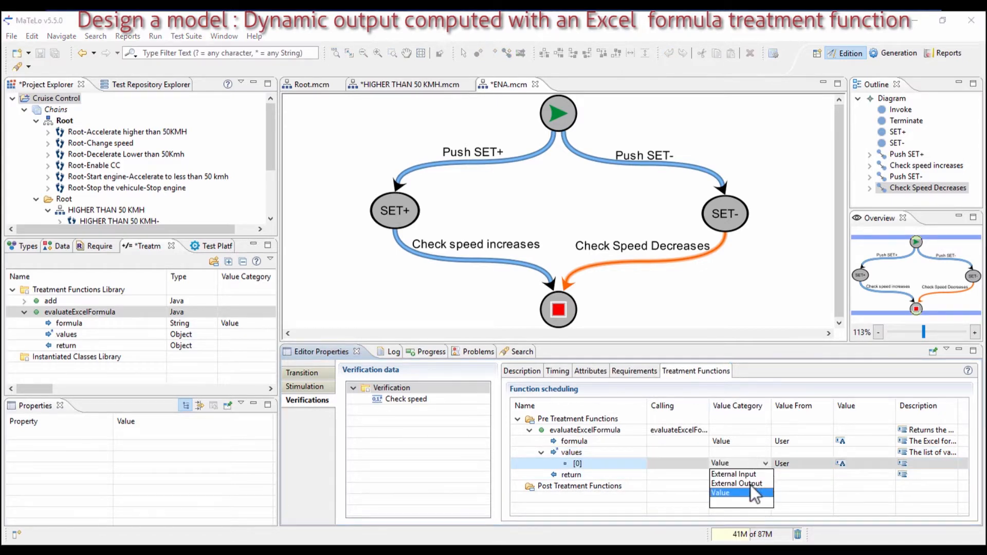
pyautogui.click(749, 484)
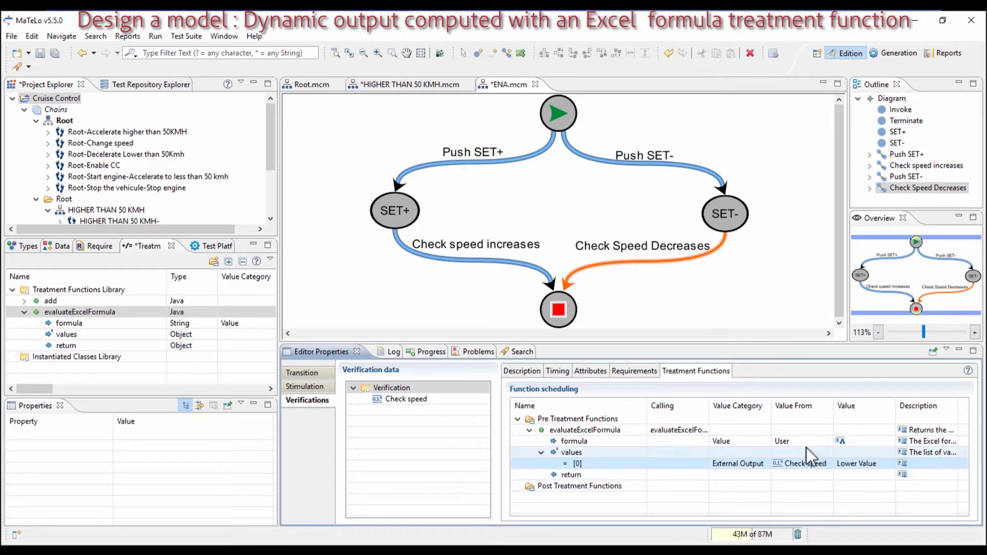
# Step: Set the formula parameter to =if([0]<60,50,[0]-10) and the function's return category to Transition Output
pyautogui.click(859, 442)
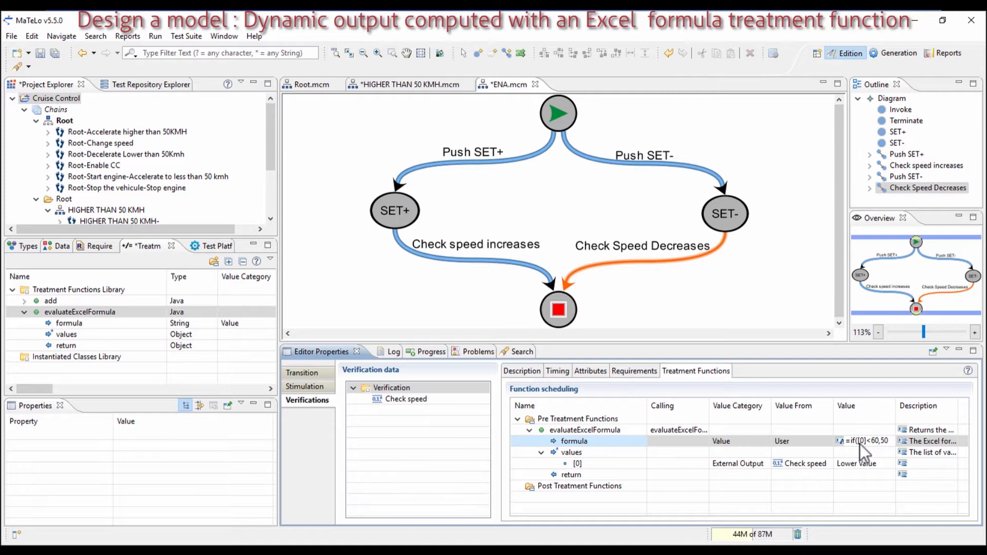
pyautogui.write('[0]-10')
pyautogui.click(735, 476)
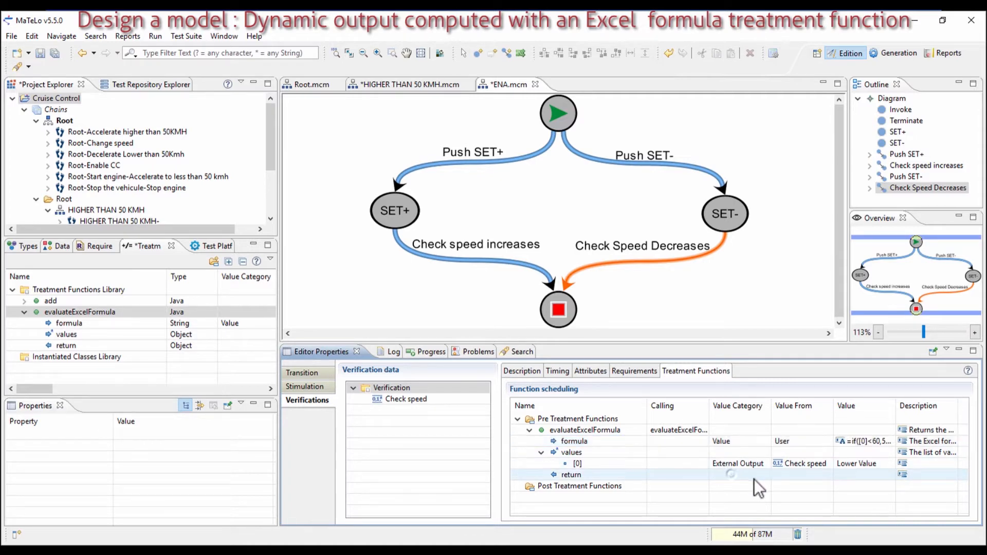
pyautogui.click(763, 476)
pyautogui.click(749, 495)
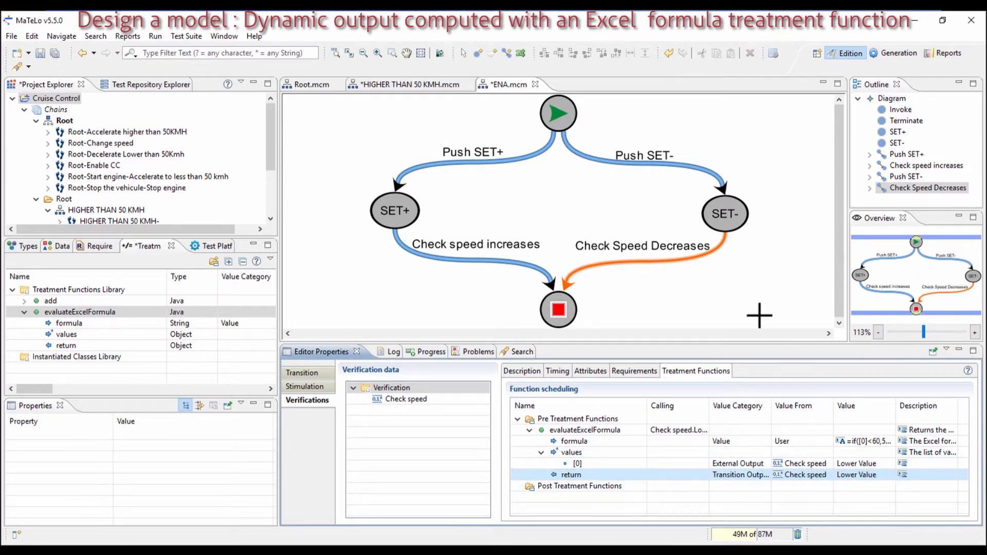
# Step: Deselect the transition in the ENA chain and return to the HIGHER THAN 50 KMH chain
pyautogui.rightClick(754, 288)
pyautogui.click(770, 293)
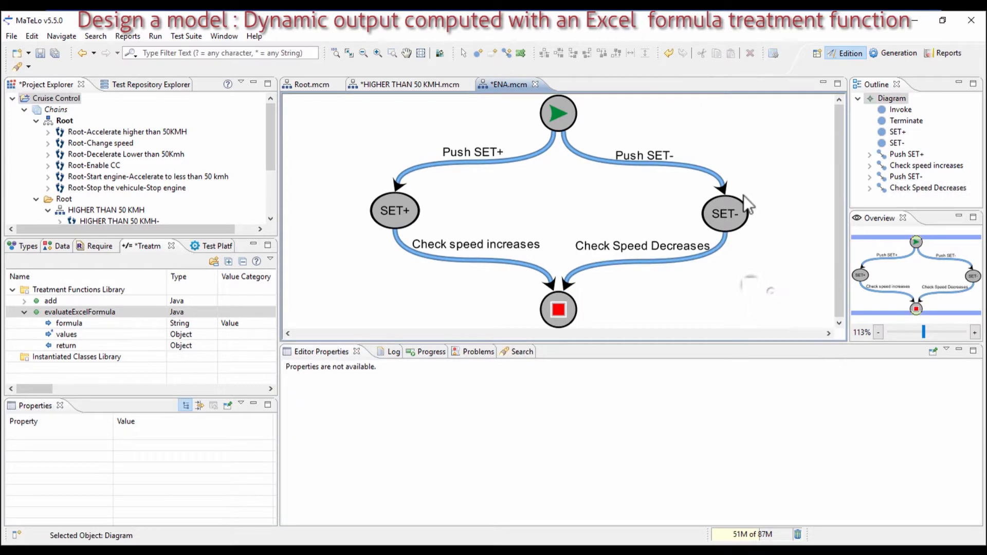
pyautogui.click(403, 84)
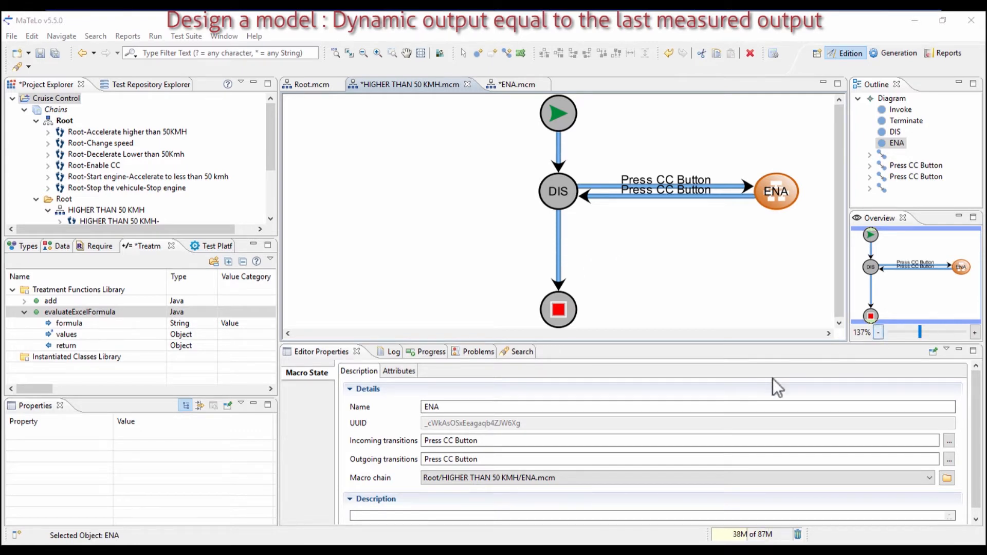
# Step: Create a macro chain named DIS for the DIS state of the HIGHER THAN 50 KMH chain
pyautogui.click(560, 194)
pyautogui.doubleClick(560, 194)
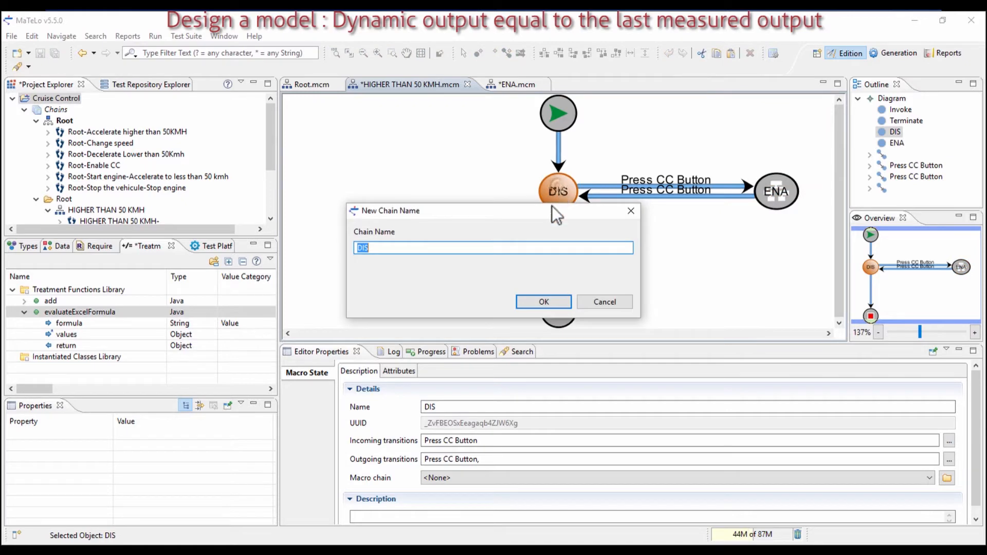
pyautogui.click(543, 299)
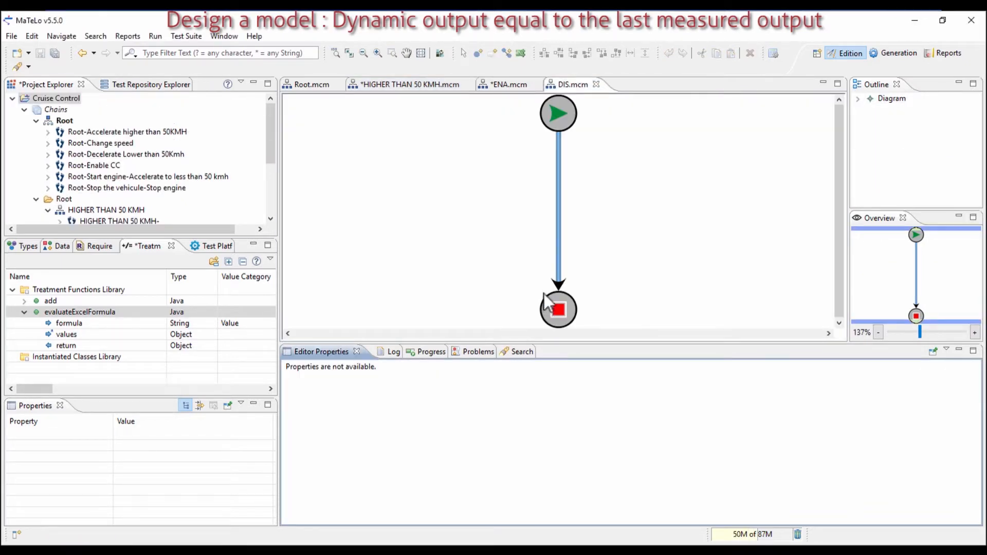
# Step: Add a state named SET + beside the existing transition in the DIS chain
pyautogui.click(475, 51)
pyautogui.click(420, 208)
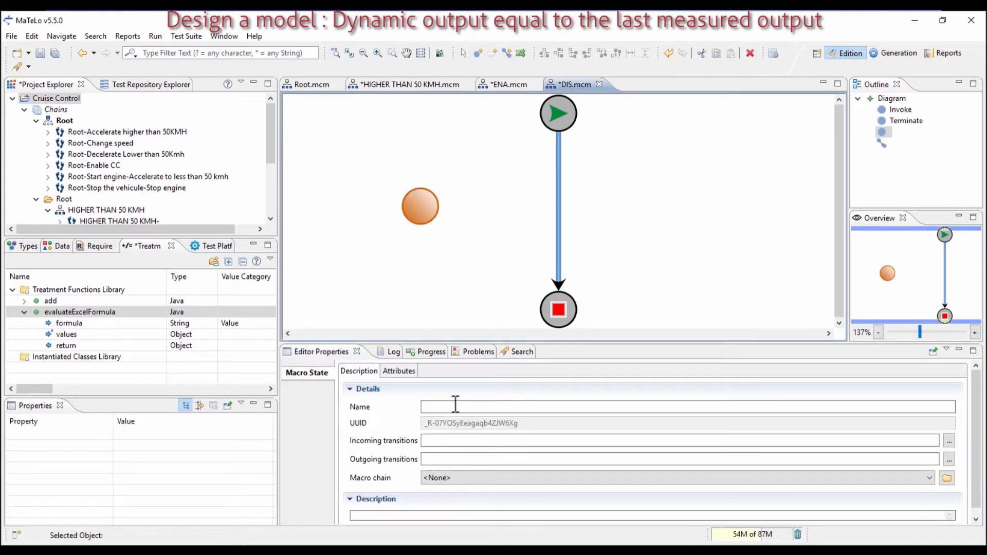
pyautogui.click(455, 405)
pyautogui.write('SET')
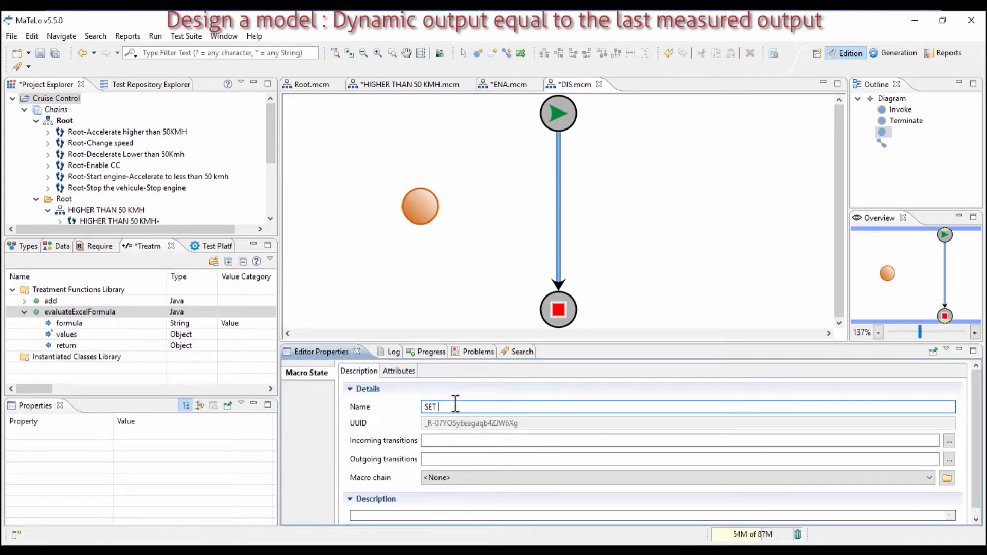
pyautogui.write(' +')
pyautogui.rightClick(504, 137)
pyautogui.click(515, 141)
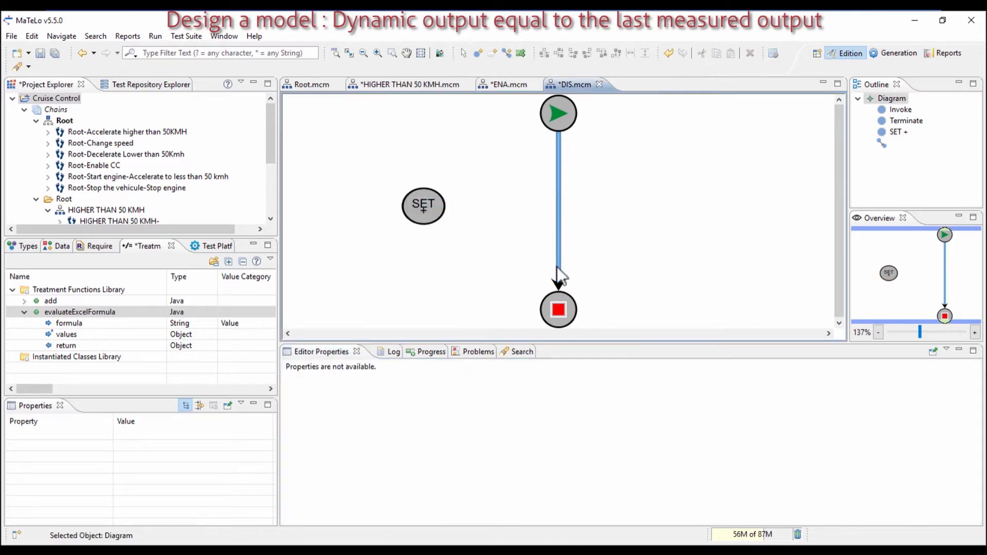
# Step: Reroute the start state's transition to end at SET + and name it Click on Set+
pyautogui.moveTo(558, 281); pyautogui.dragTo(432, 208)
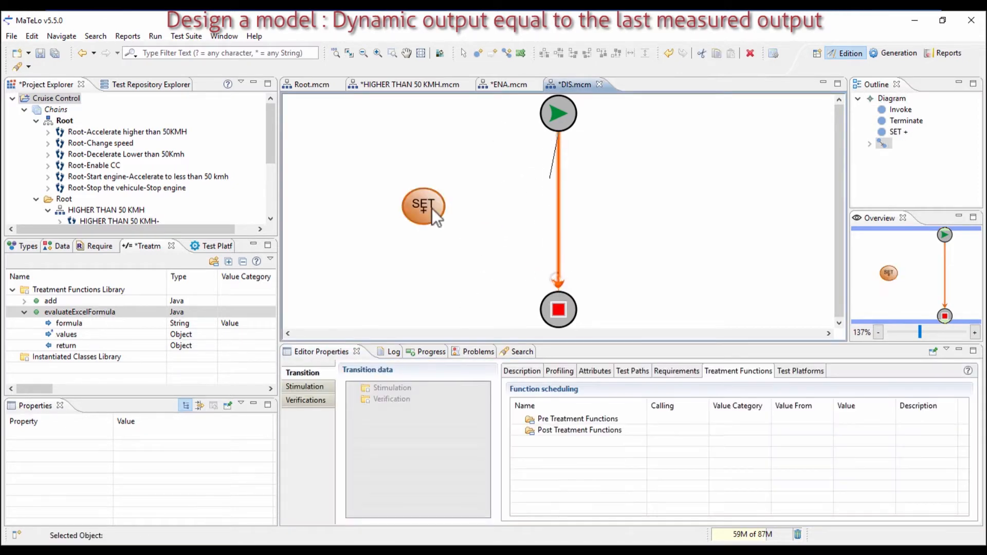
pyautogui.click(519, 371)
pyautogui.click(580, 420)
pyautogui.write('Cl')
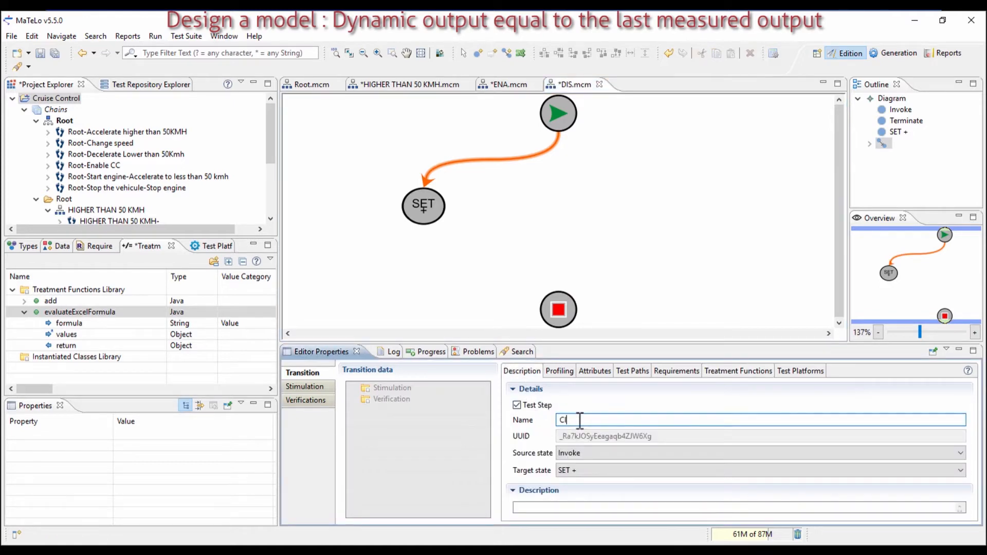
pyautogui.write('ick on Set+')
pyautogui.press('Return')
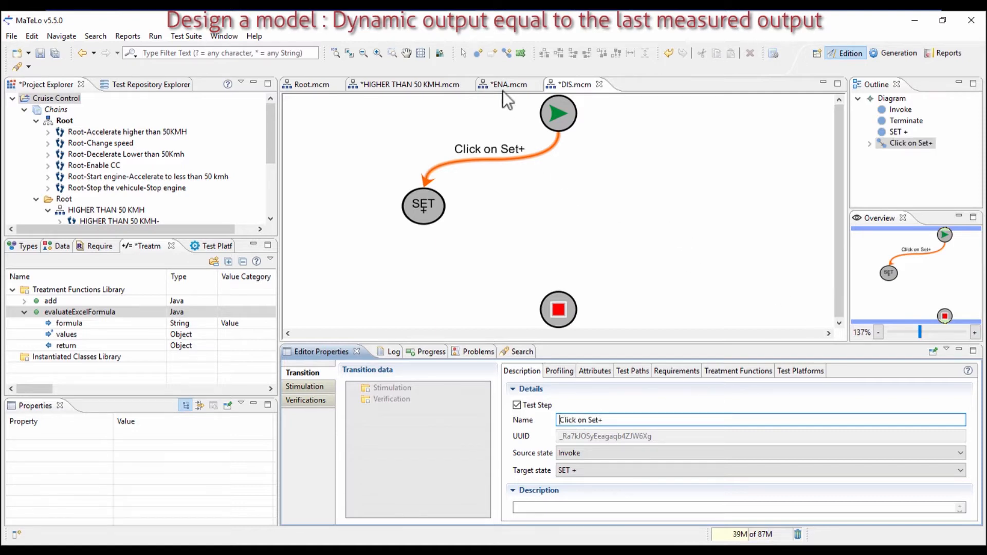
# Step: Add a second state across from SET + in the DIS chain and name it SET -
pyautogui.click(478, 53)
pyautogui.click(689, 205)
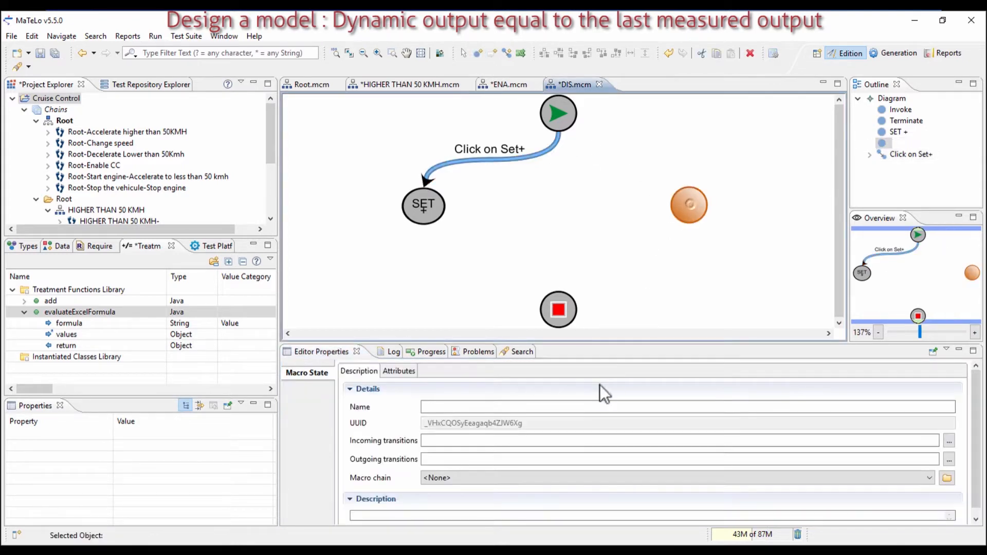
pyautogui.click(583, 406)
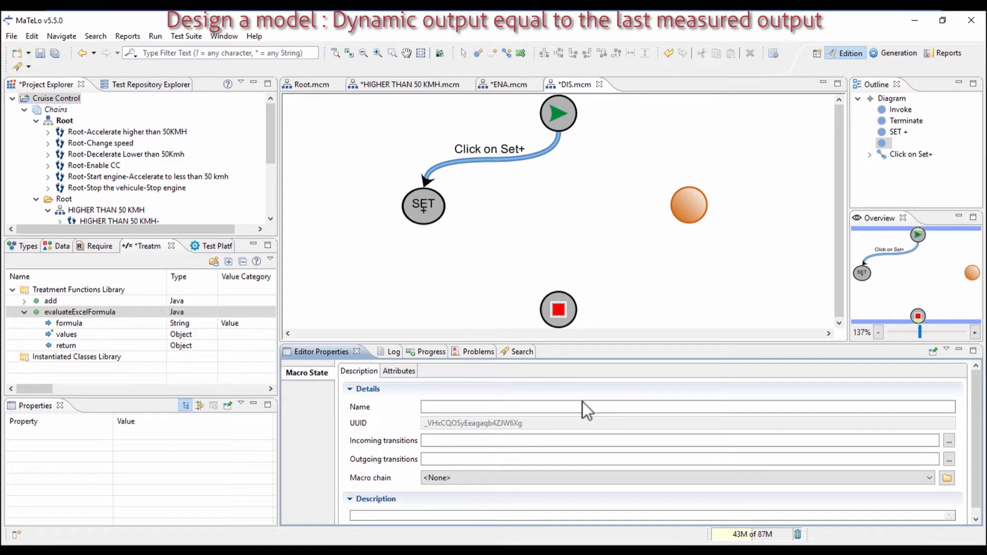
pyautogui.press('space')
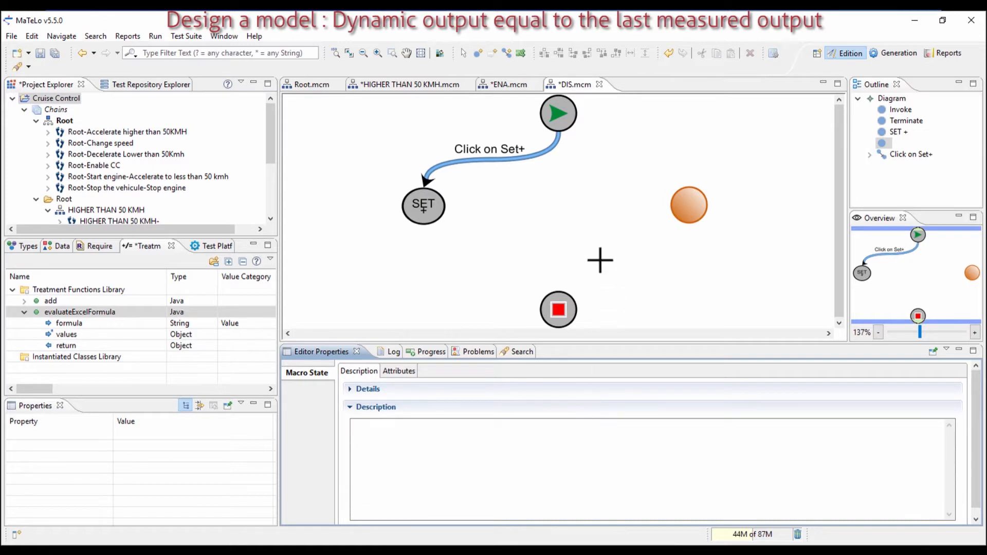
pyautogui.rightClick(606, 265)
pyautogui.click(687, 203)
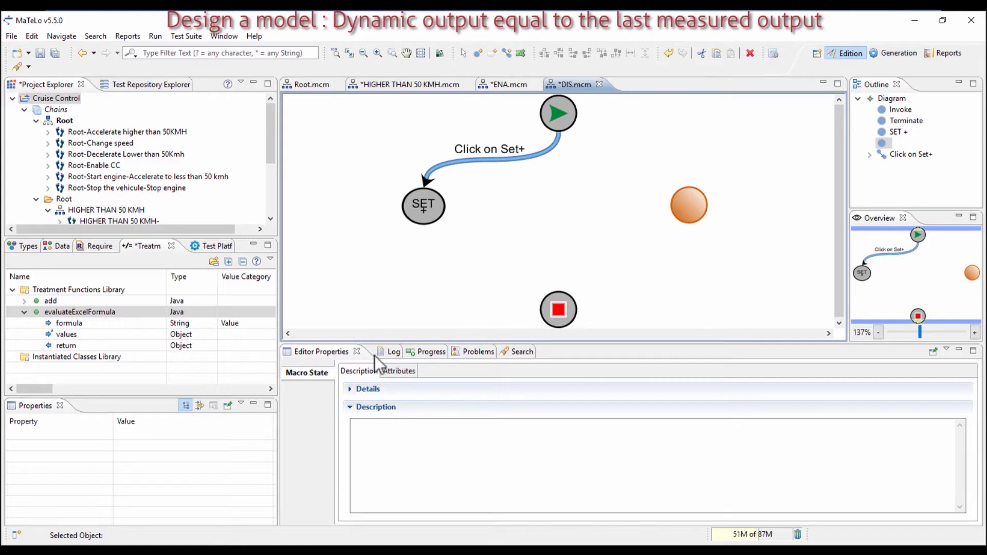
pyautogui.click(397, 371)
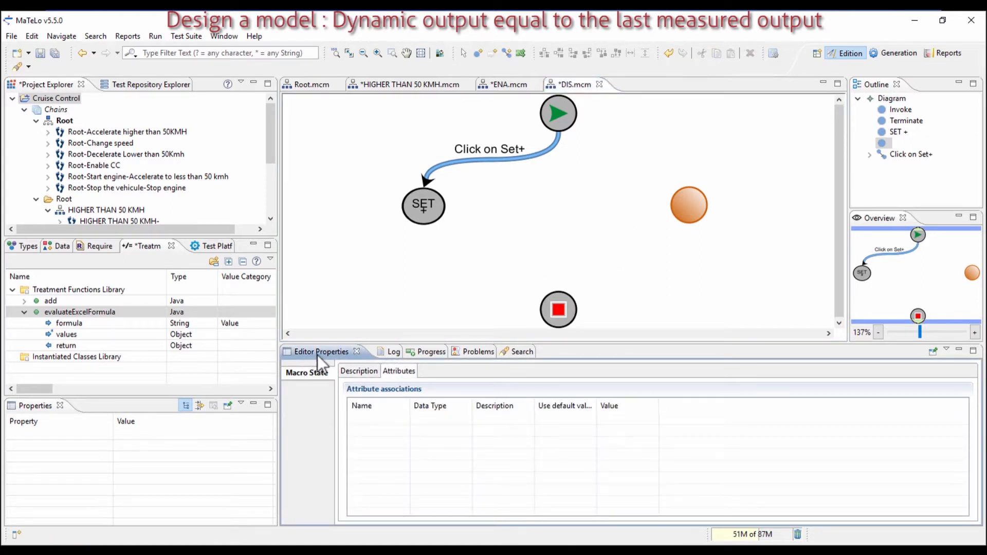
pyautogui.click(357, 373)
pyautogui.click(452, 406)
pyautogui.write('SET -')
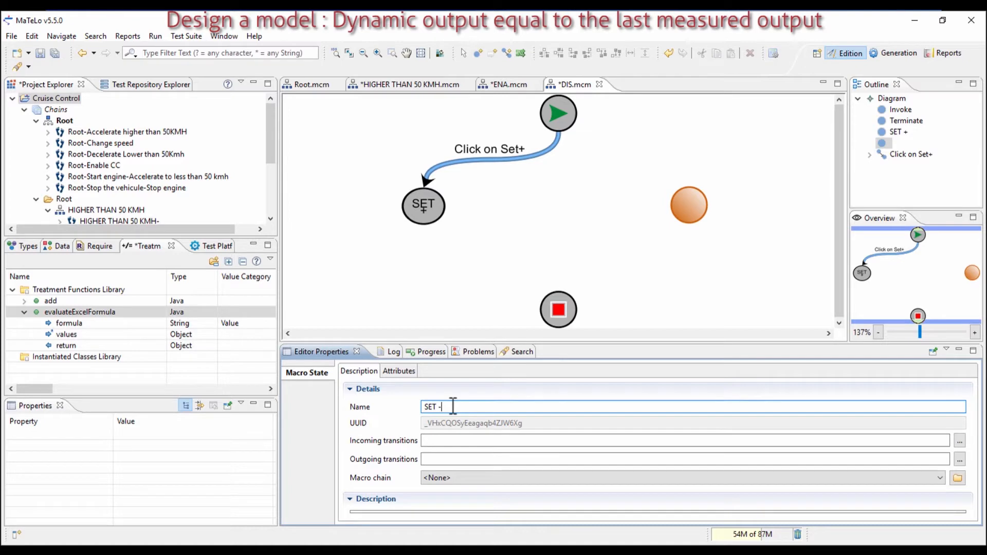
# Step: Draw a transition from the start state to SET - and name it Click on Set -
pyautogui.click(507, 53)
pyautogui.click(572, 106)
pyautogui.click(690, 204)
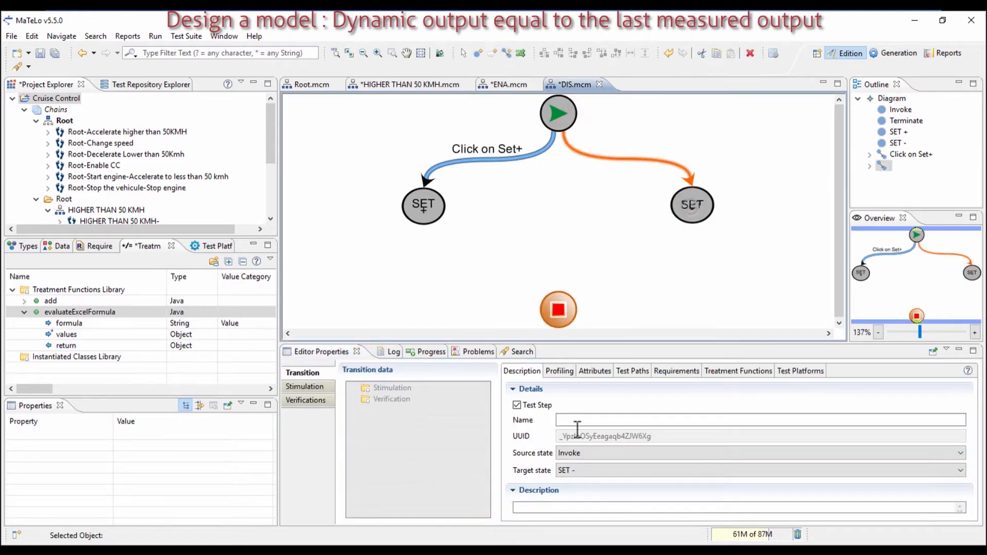
pyautogui.click(581, 420)
pyautogui.write('Click')
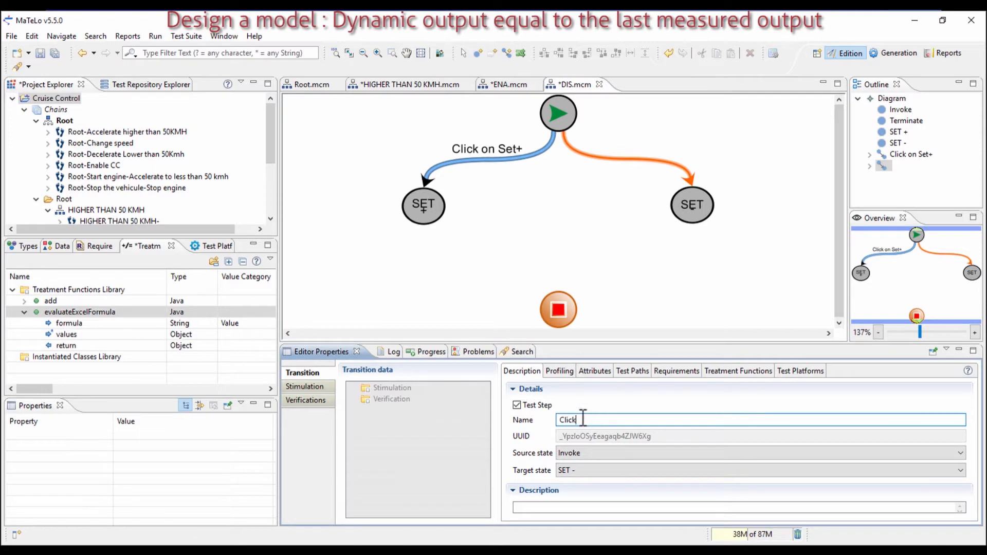
pyautogui.write(' on Set -')
# Step: Draw a transition from SET + to the end state and name it Check Speed
pyautogui.click(478, 53)
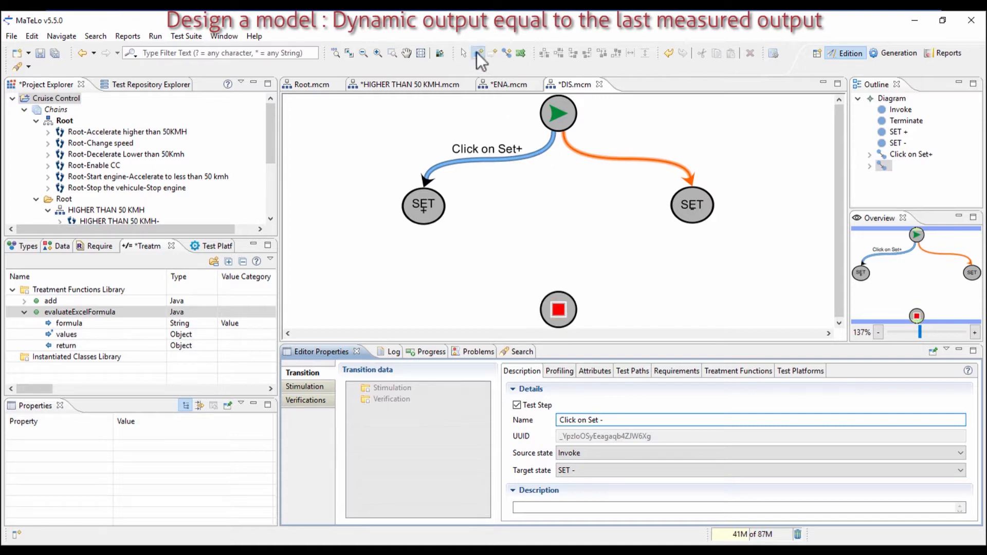
pyautogui.click(507, 53)
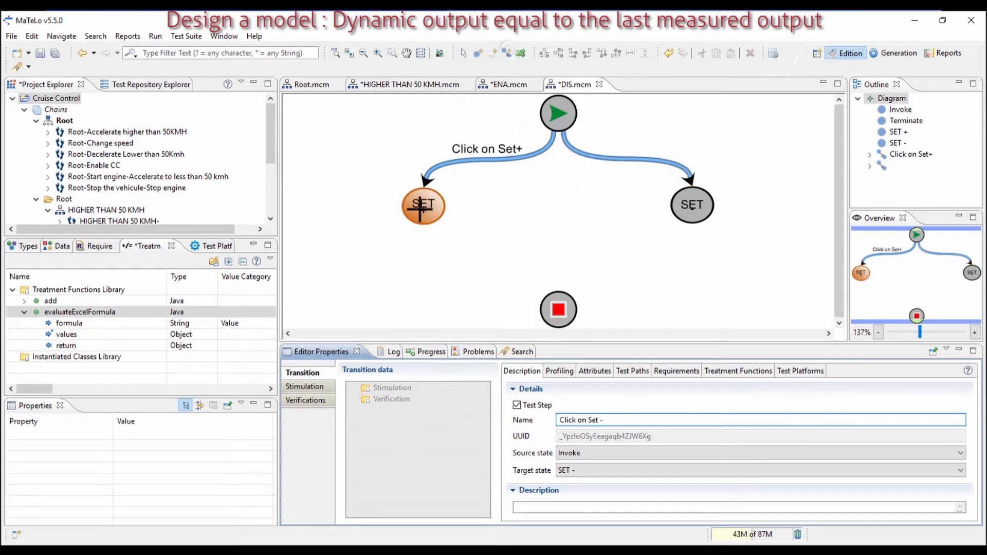
pyautogui.click(422, 209)
pyautogui.click(558, 309)
pyautogui.click(576, 420)
pyautogui.write('Chcek')
pyautogui.press('BackSpace')
pyautogui.press('BackSpace')
pyautogui.press('BackSpace')
pyautogui.press('BackSpace')
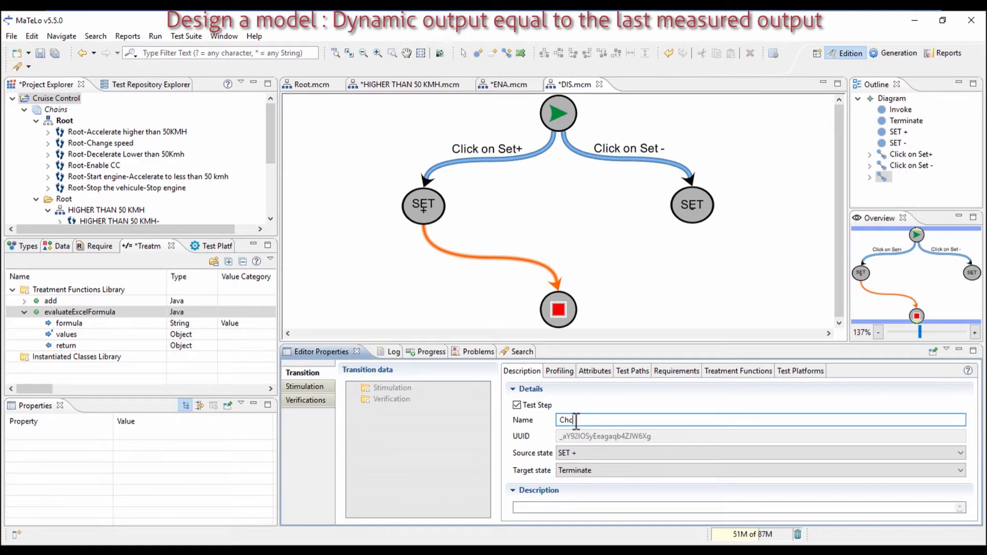
pyautogui.write('eck Speed')
pyautogui.press('Return')
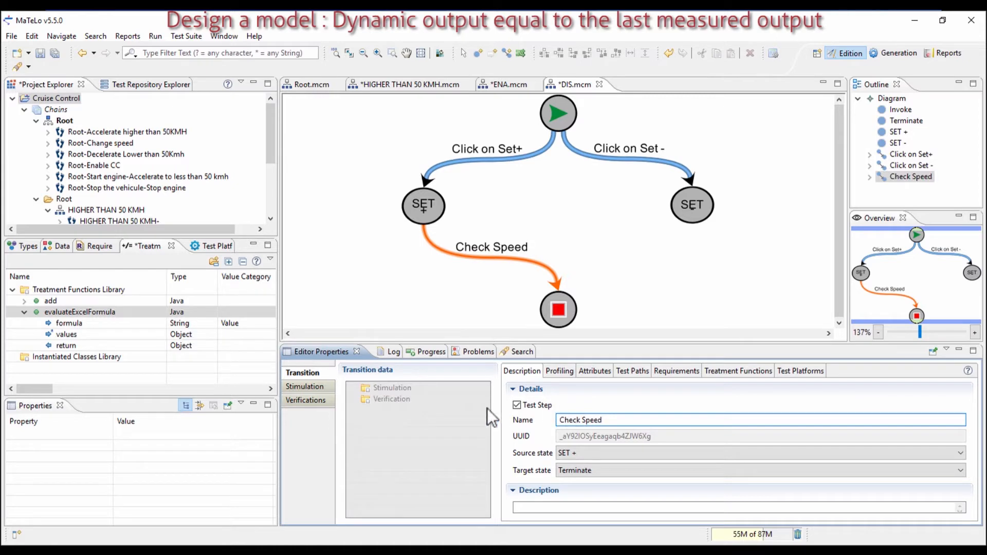
# Step: Add the Check speed output to the SET + transition's verification, set to == External Output Check speed with the second comparison left blank
pyautogui.click(315, 403)
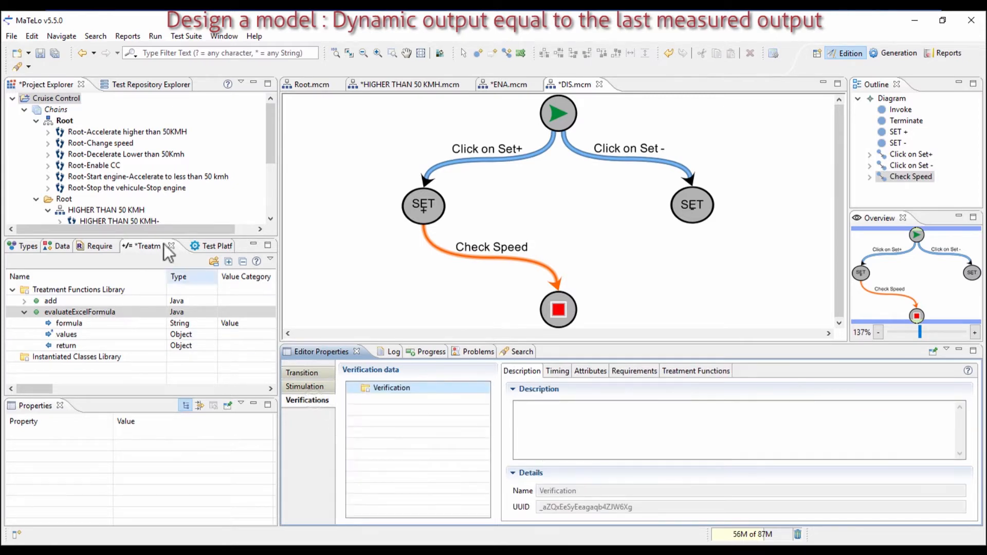
pyautogui.click(59, 246)
pyautogui.moveTo(64, 342); pyautogui.dragTo(380, 391)
pyautogui.click(561, 370)
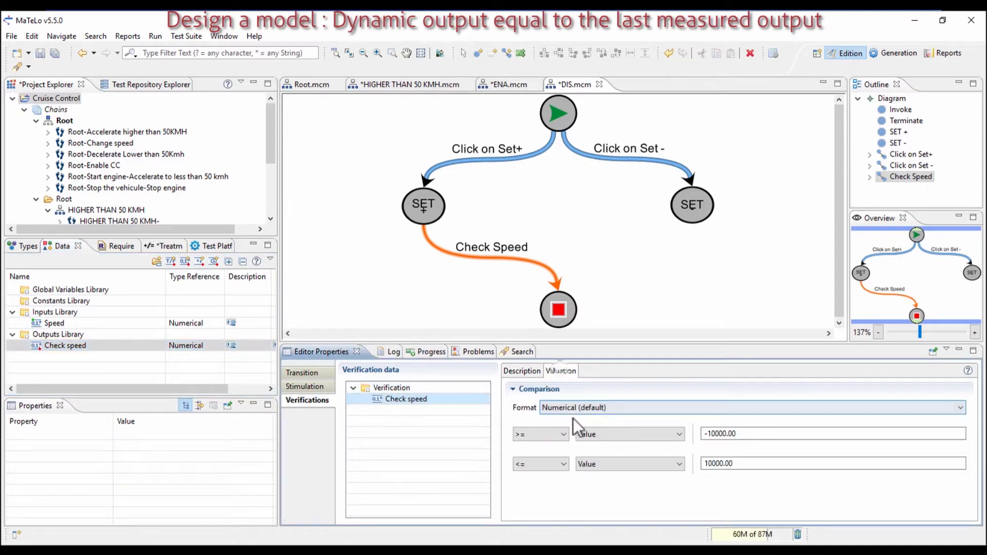
pyautogui.click(562, 434)
pyautogui.click(555, 447)
pyautogui.click(591, 434)
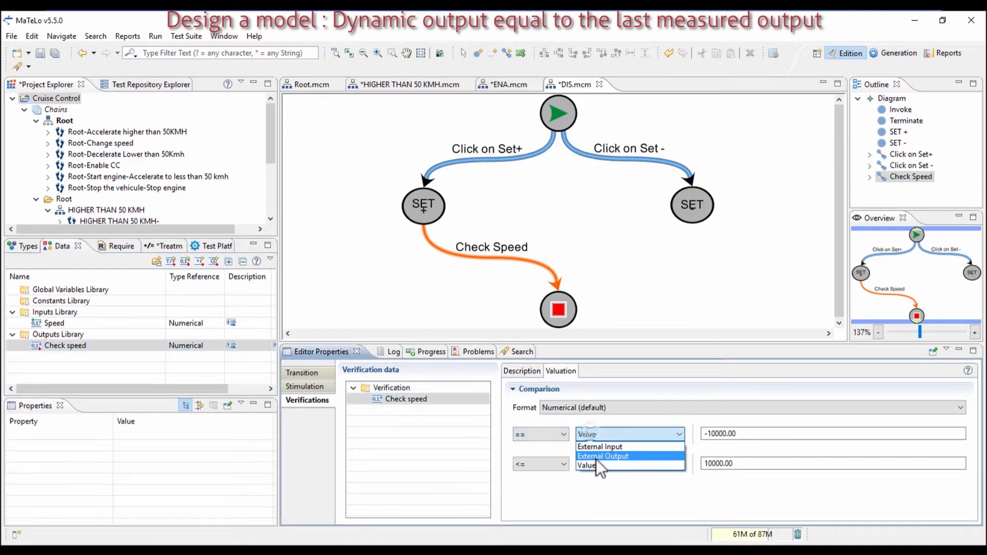
pyautogui.click(596, 459)
pyautogui.click(546, 463)
pyautogui.click(539, 474)
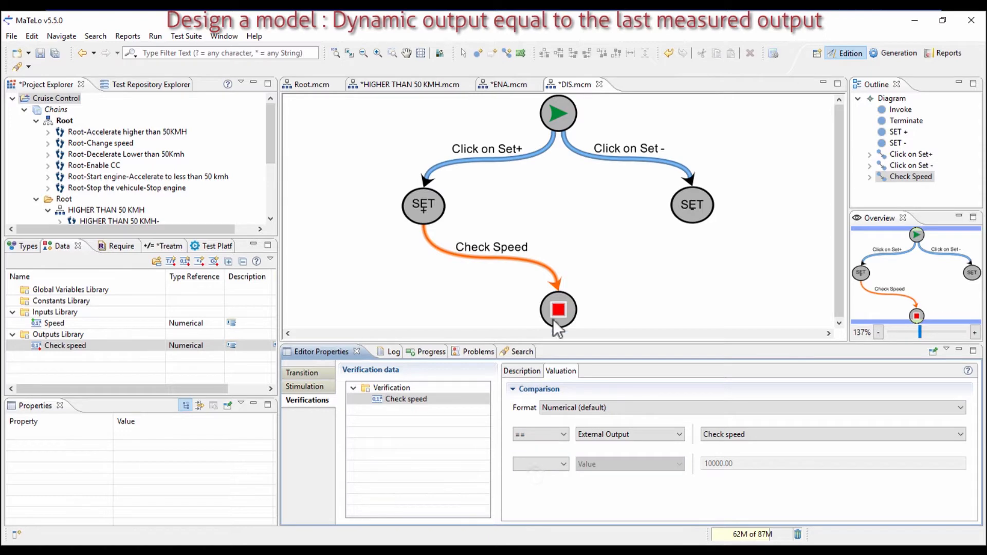
# Step: Draw a transition from SET - to the end state and name it Check speed
pyautogui.click(508, 53)
pyautogui.click(689, 204)
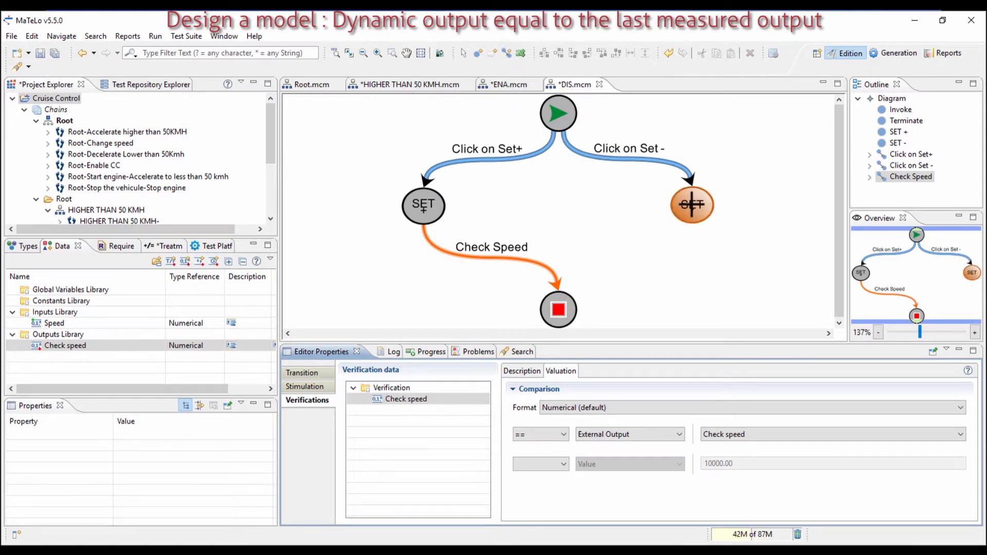
pyautogui.click(560, 308)
pyautogui.click(303, 373)
pyautogui.click(601, 421)
pyautogui.write('Che')
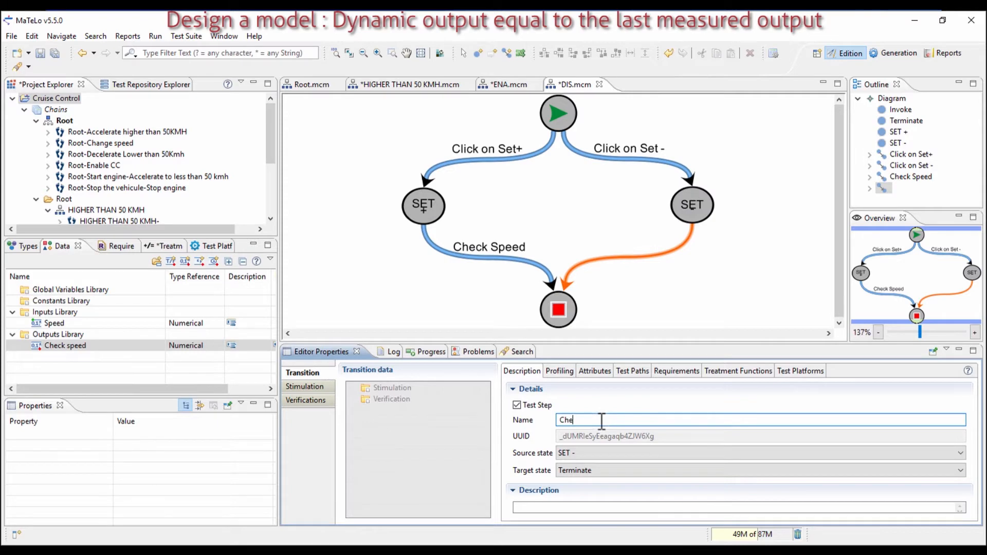
pyautogui.write('ck speed')
# Step: Add the Check speed output to the SET - transition's verification, set to == External Output Check speed with the second comparison blank
pyautogui.doubleClick(396, 401)
pyautogui.moveTo(77, 346); pyautogui.dragTo(397, 387)
pyautogui.click(540, 437)
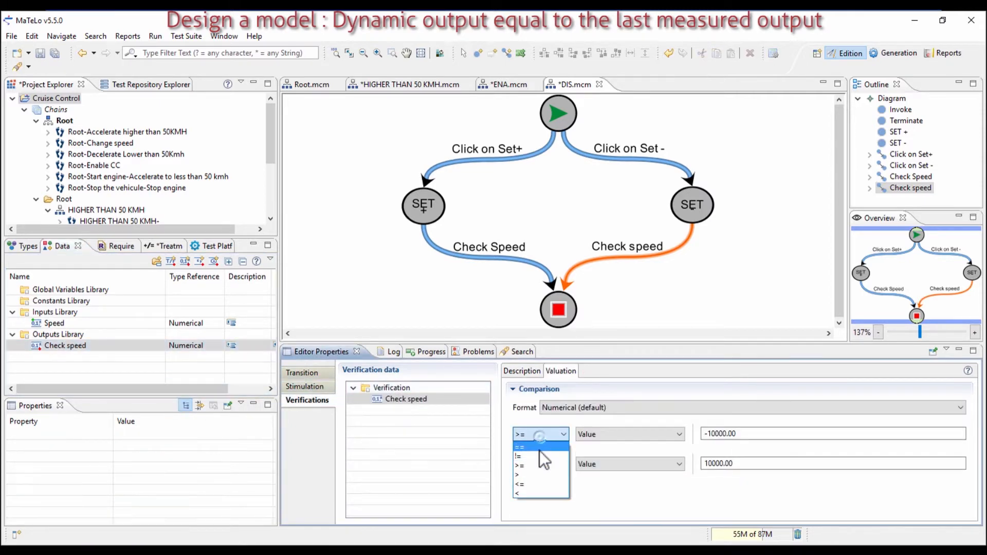
pyautogui.click(538, 450)
pyautogui.click(537, 464)
pyautogui.click(537, 469)
pyautogui.click(536, 467)
pyautogui.click(534, 474)
pyautogui.click(596, 439)
pyautogui.click(622, 457)
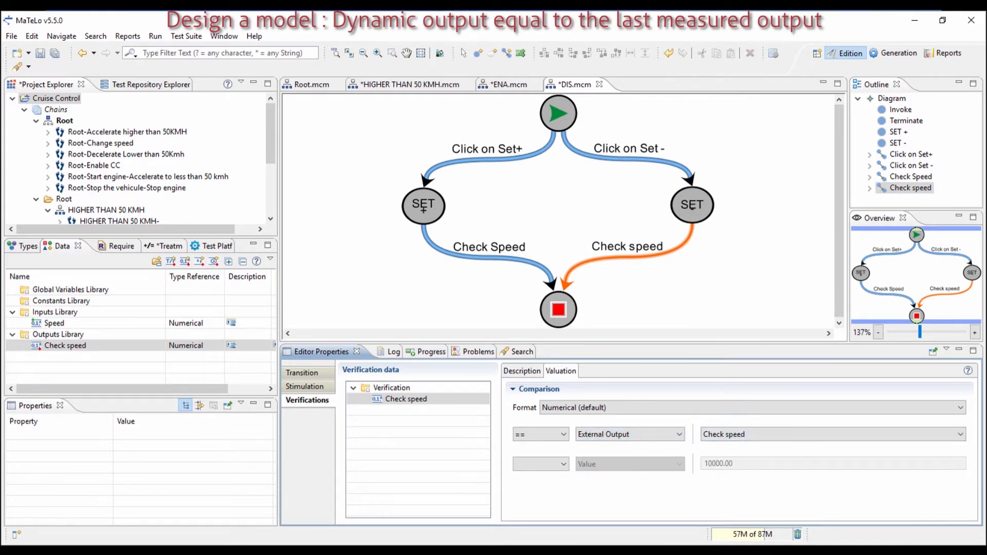
# Step: Return to the HIGHER THAN 50 KMH chain, switch to the Generation perspective and include Root with all its subchains in the test scope
pyautogui.click(419, 85)
pyautogui.click(894, 53)
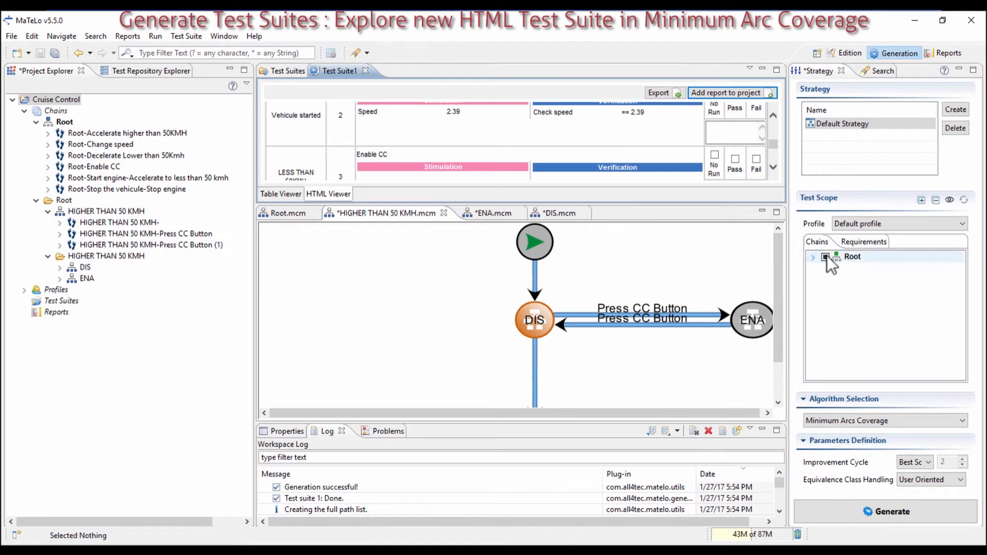
pyautogui.click(823, 255)
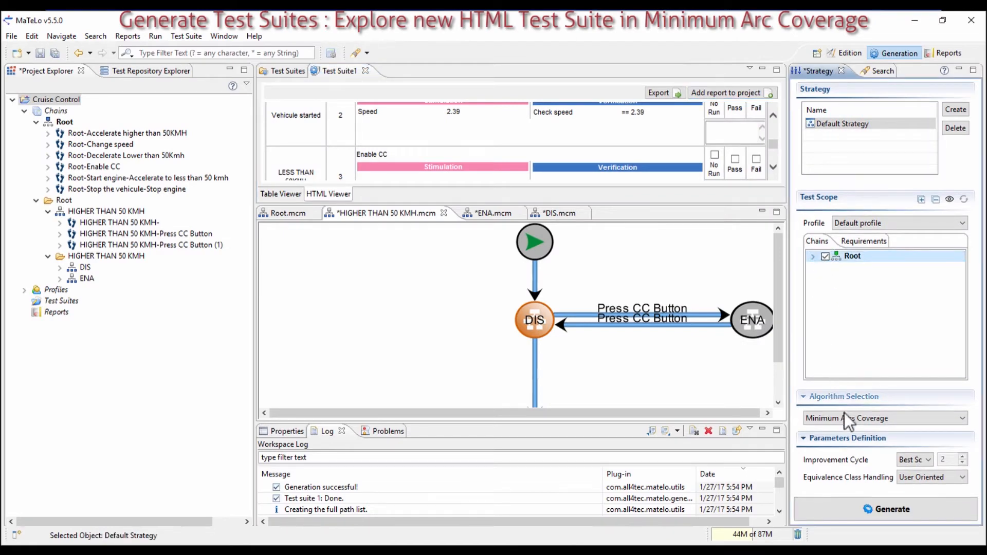
pyautogui.click(813, 256)
pyautogui.click(824, 268)
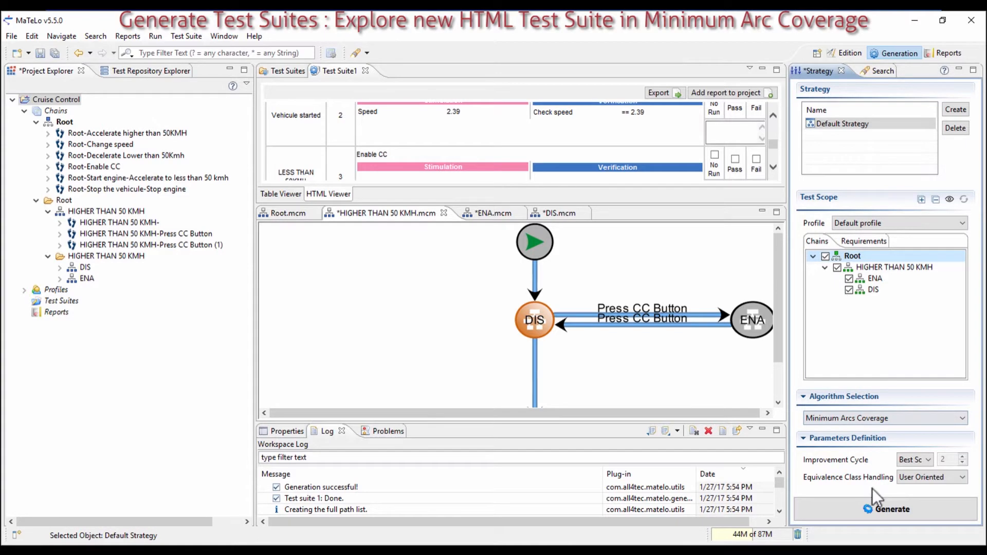
# Step: Generate the test suite with Minimum Arcs Coverage, accepting closure of the test case details views, and open Test Suite1
pyautogui.click(877, 506)
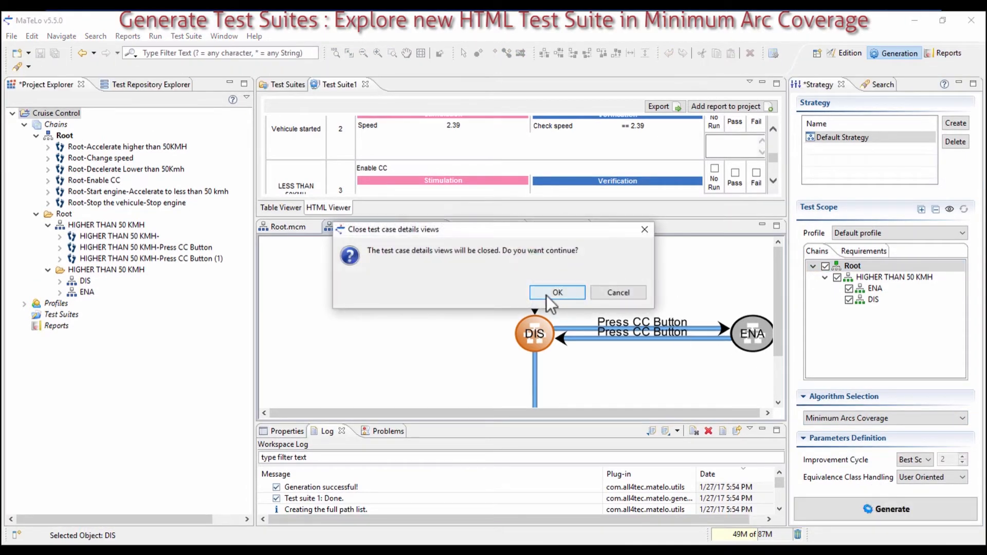
pyautogui.click(547, 294)
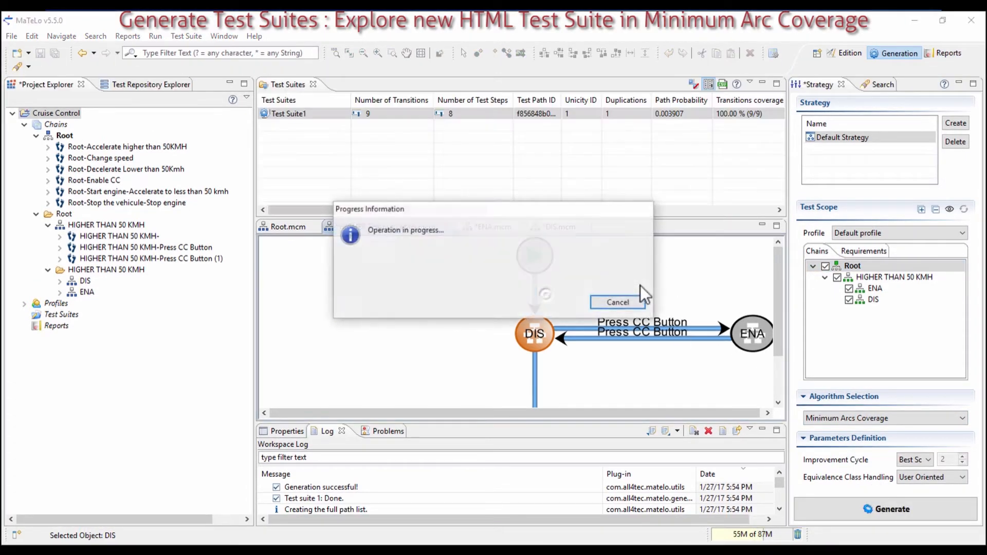
pyautogui.click(603, 294)
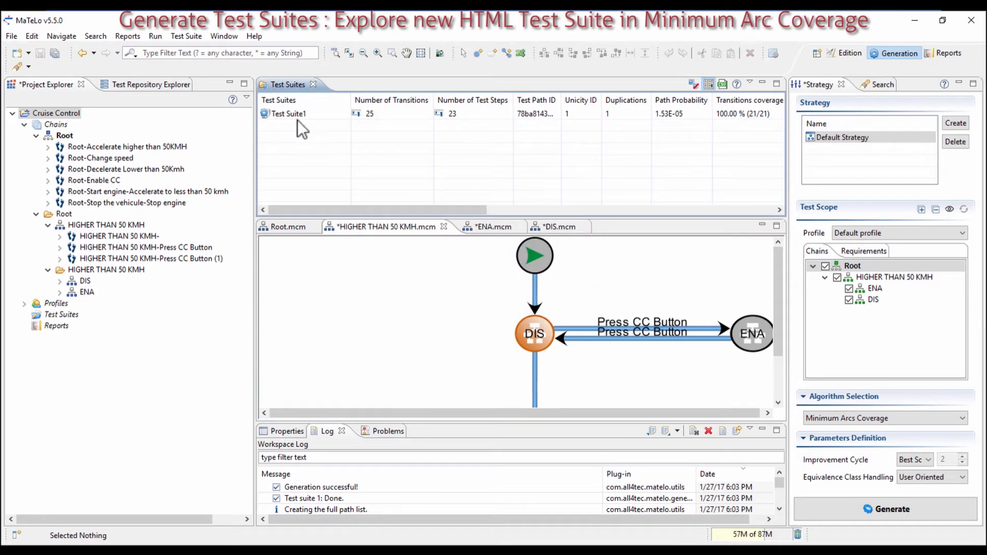
pyautogui.doubleClick(298, 113)
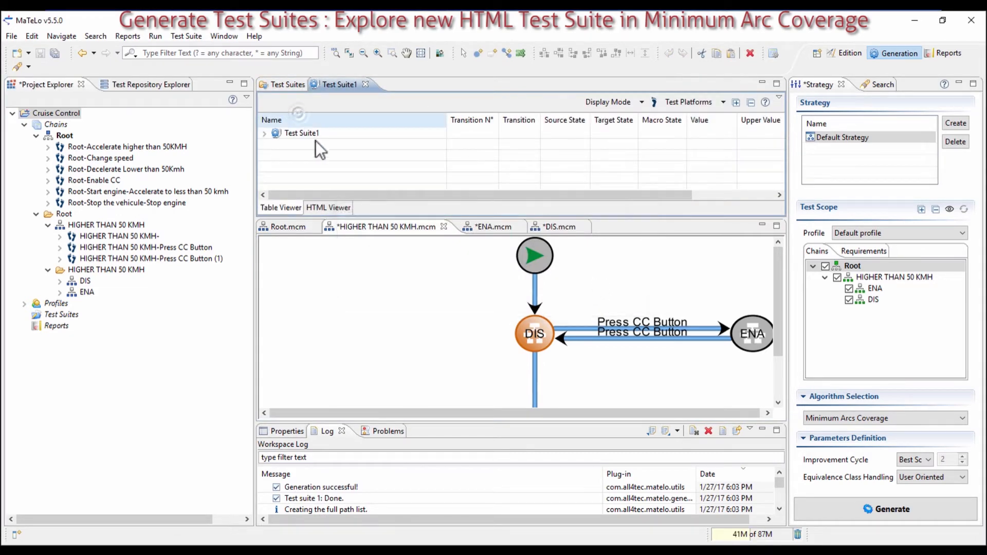
# Step: Show Test Suite1 as an HTML report in an enlarged view and examine the Root chain steps through Accelerate higher than 50KMH
pyautogui.click(319, 207)
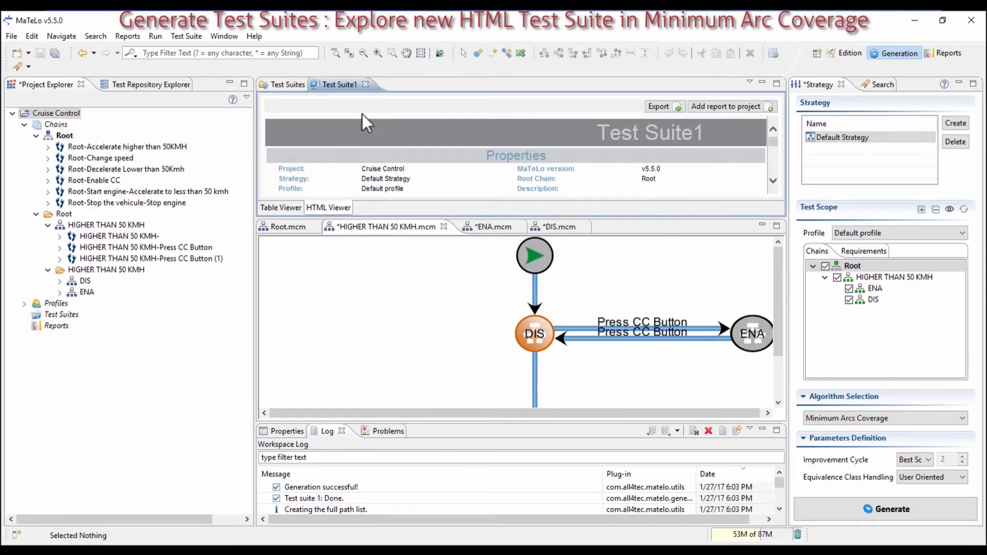
pyautogui.doubleClick(346, 85)
pyautogui.scroll(-5, 481, 248)
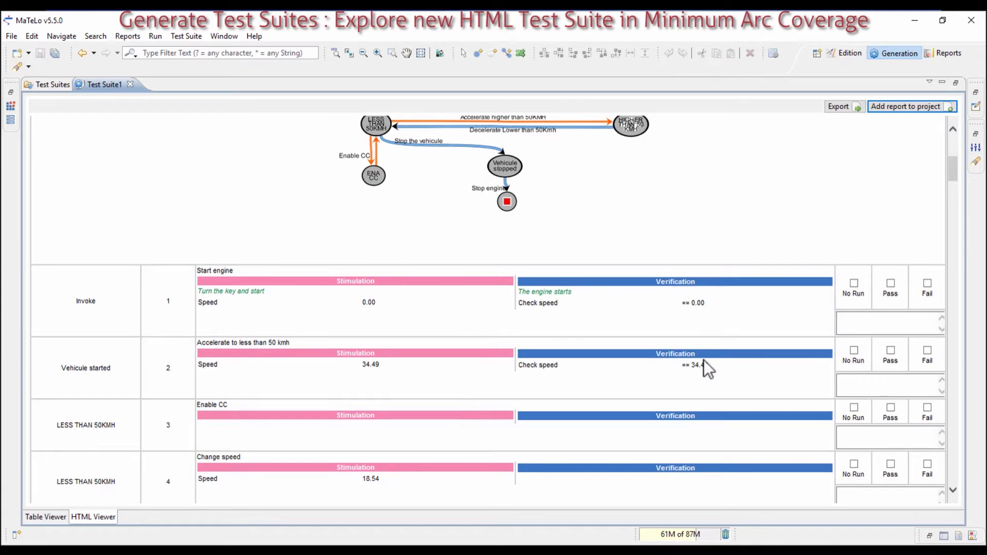
pyautogui.scroll(-5, 705, 360)
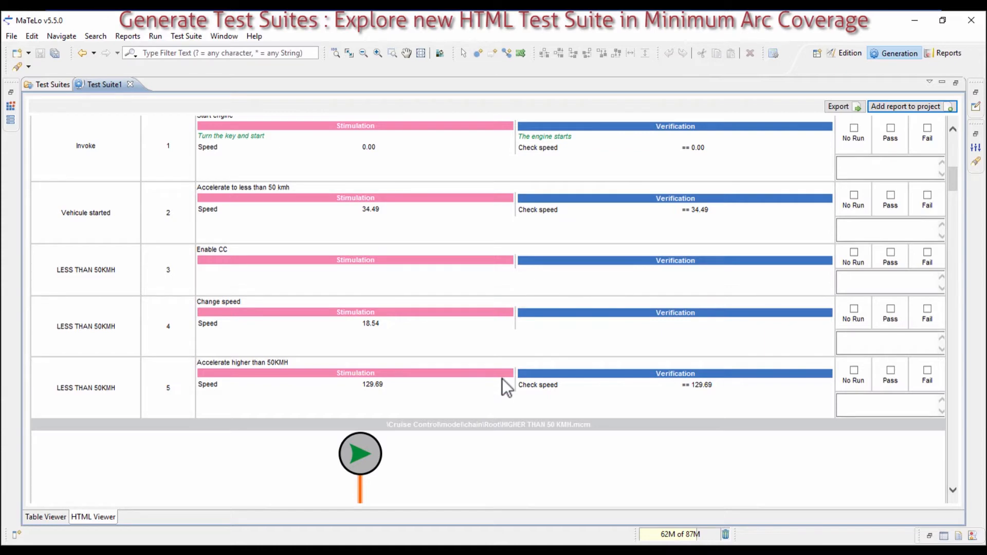
pyautogui.scroll(-4, 442, 347)
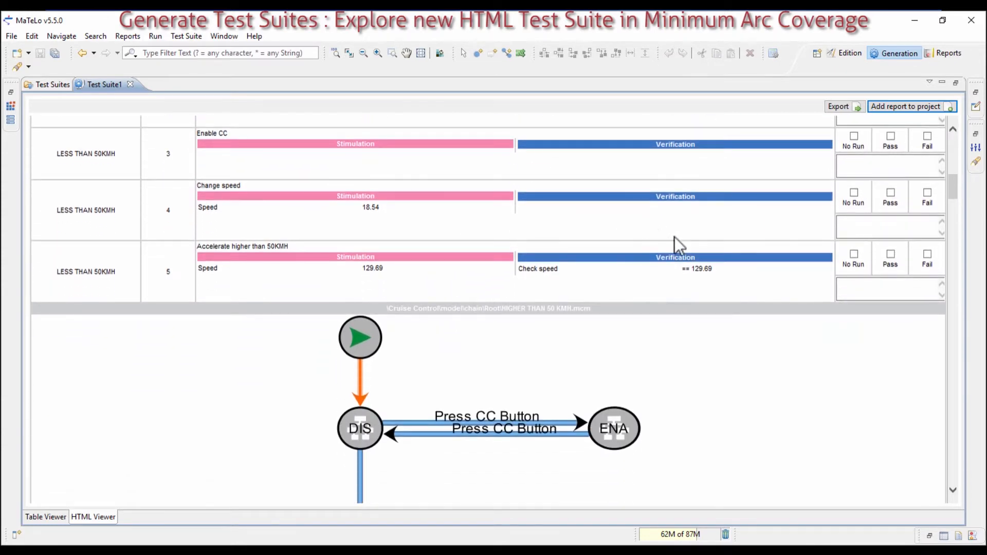
pyautogui.scroll(-1, 701, 265)
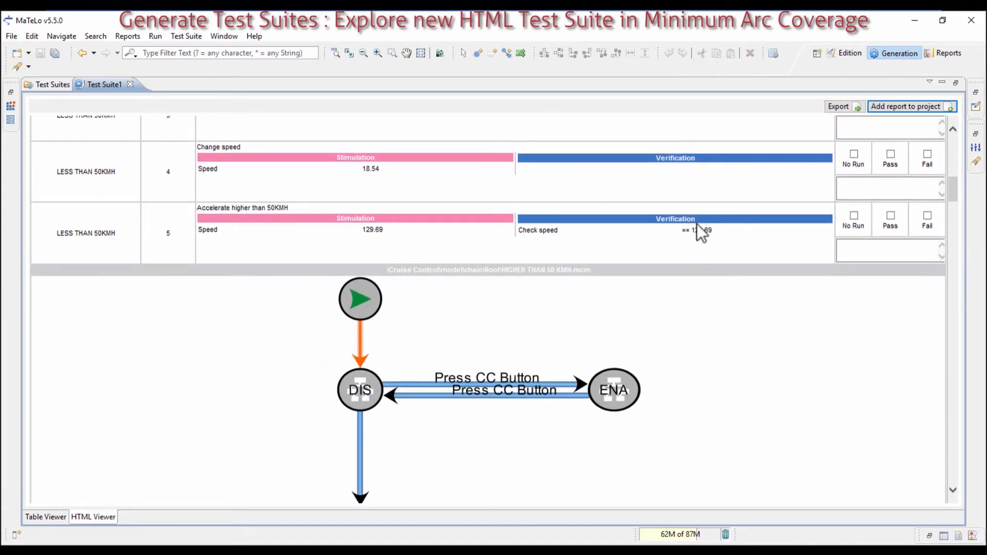
pyautogui.scroll(-1, 718, 225)
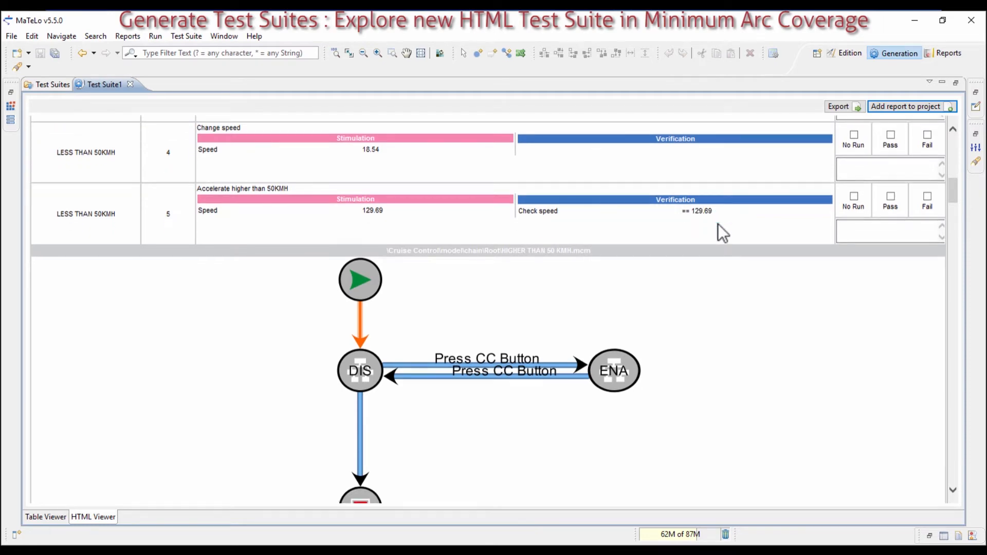
# Step: Examine the report's path through the HIGHER THAN 50 KMH and DIS chains, including the Click on Set+ and Check Speed steps
pyautogui.scroll(-1, 715, 225)
pyautogui.scroll(-2, 668, 231)
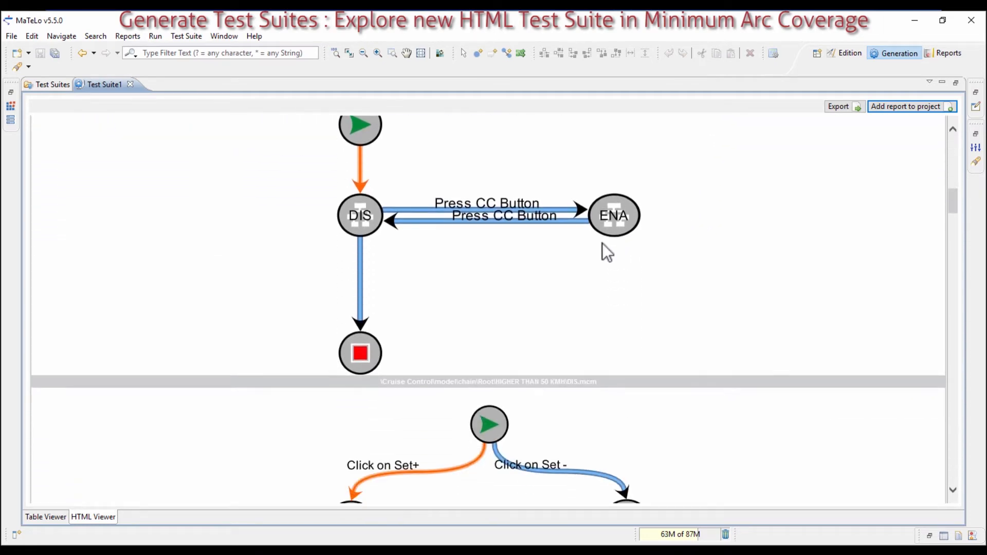
pyautogui.scroll(-3, 602, 243)
pyautogui.scroll(-4, 426, 303)
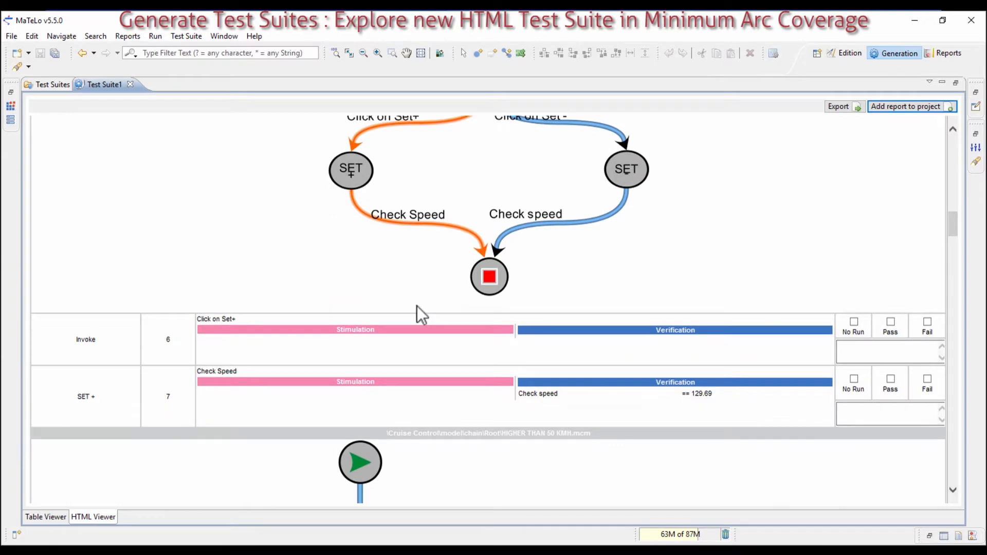
pyautogui.scroll(7, 739, 376)
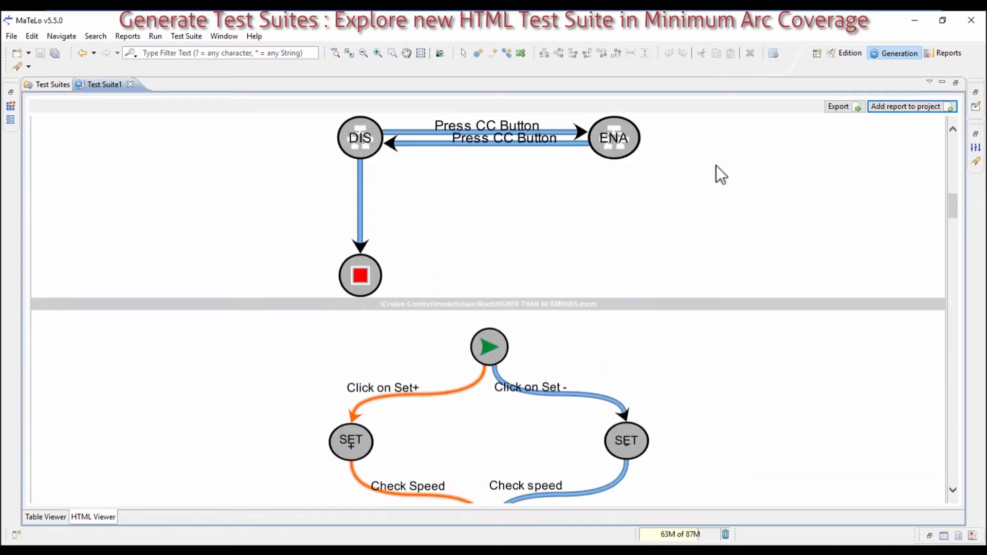
pyautogui.scroll(2, 715, 175)
pyautogui.scroll(-8, 708, 186)
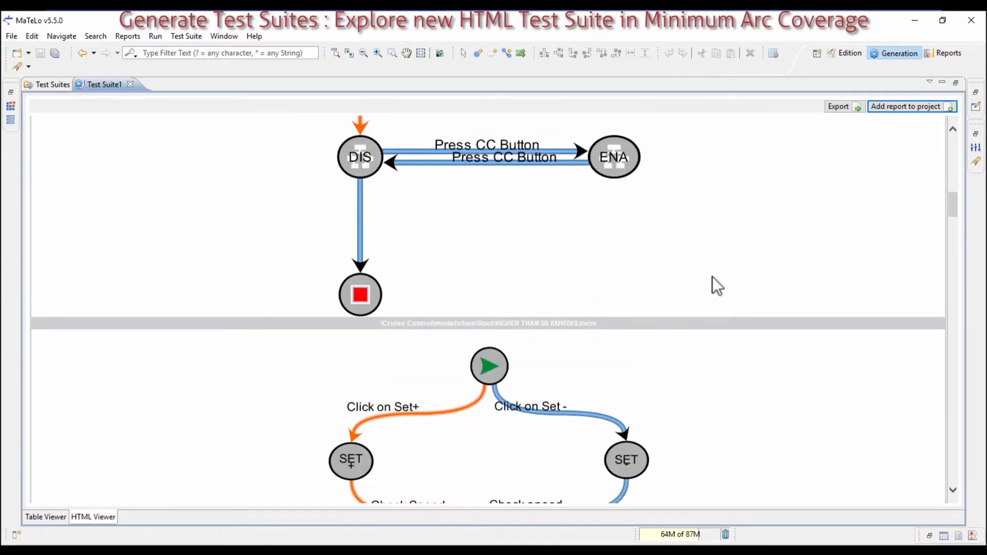
pyautogui.scroll(-3, 694, 349)
pyautogui.scroll(-7, 720, 337)
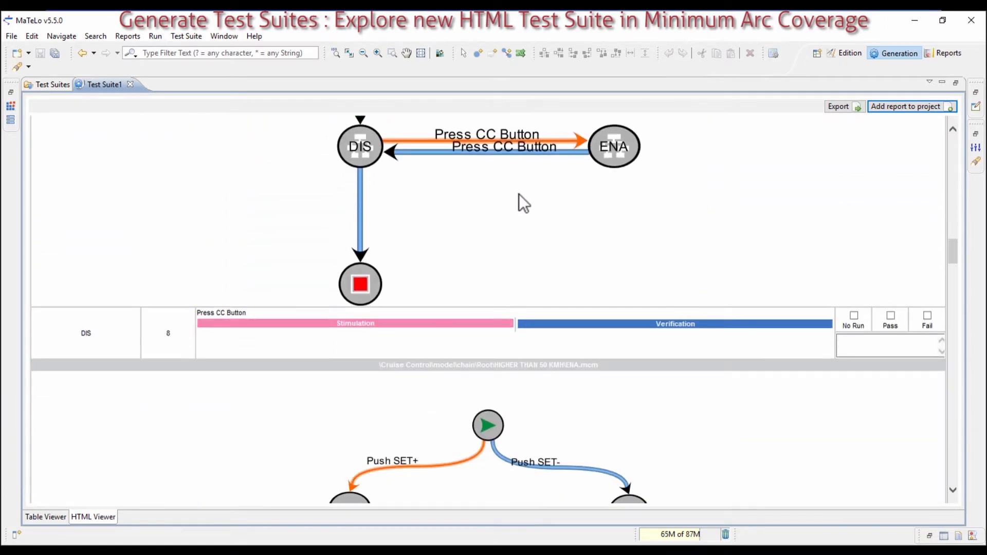
# Step: Compare the Check speed verifications after Push SET+ in the ENA chain and after Click on Set - in the DIS chain
pyautogui.scroll(-6, 519, 194)
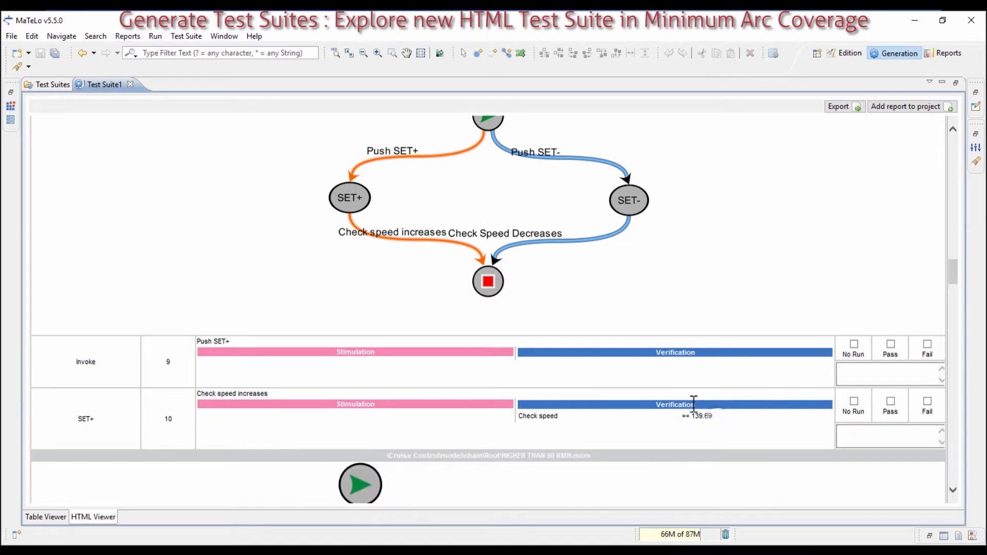
pyautogui.scroll(-7, 694, 400)
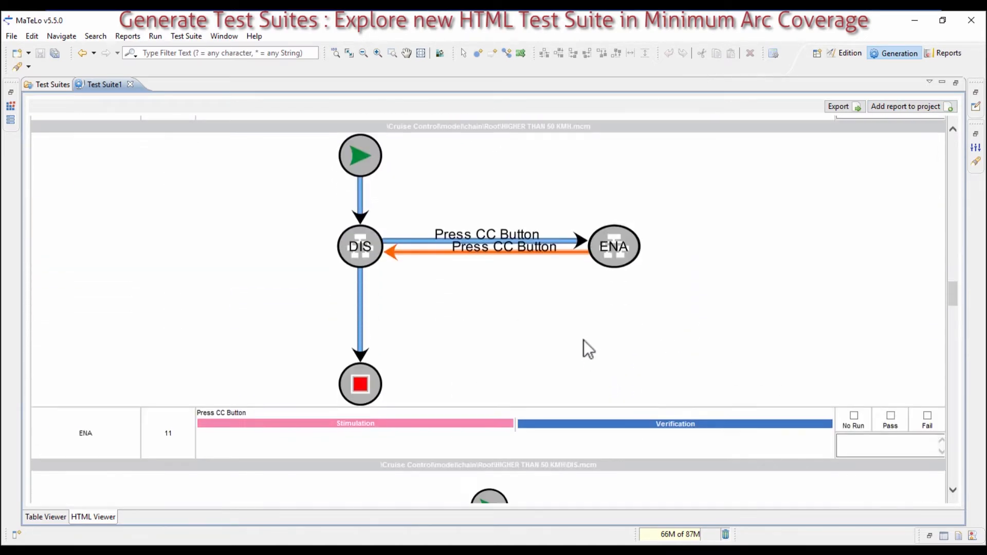
pyautogui.scroll(-7, 298, 312)
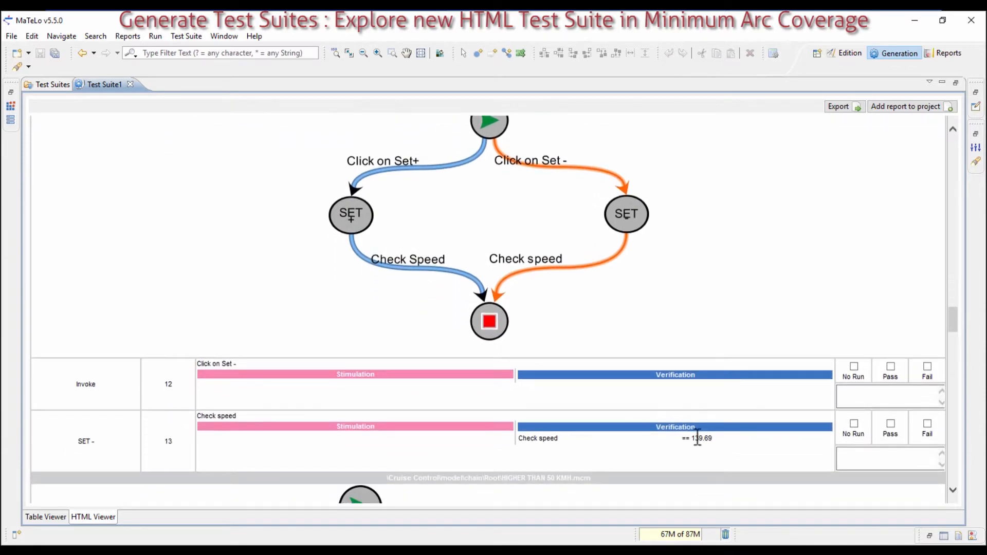
pyautogui.doubleClick(697, 438)
pyautogui.scroll(-3, 668, 412)
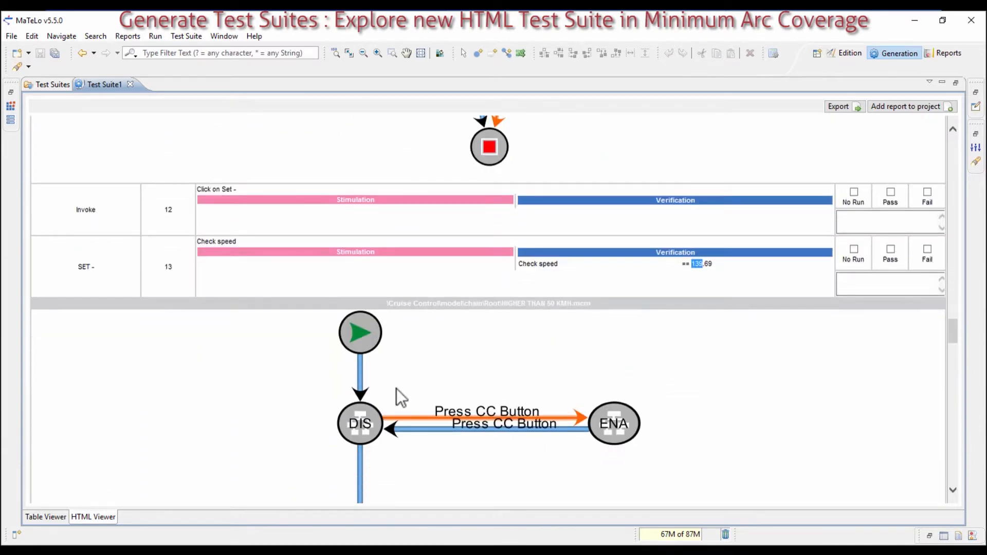
# Step: Inspect the Check speed verification of the Check Speed Decreases step on the ENA chain's Push SET- path
pyautogui.scroll(-7, 496, 429)
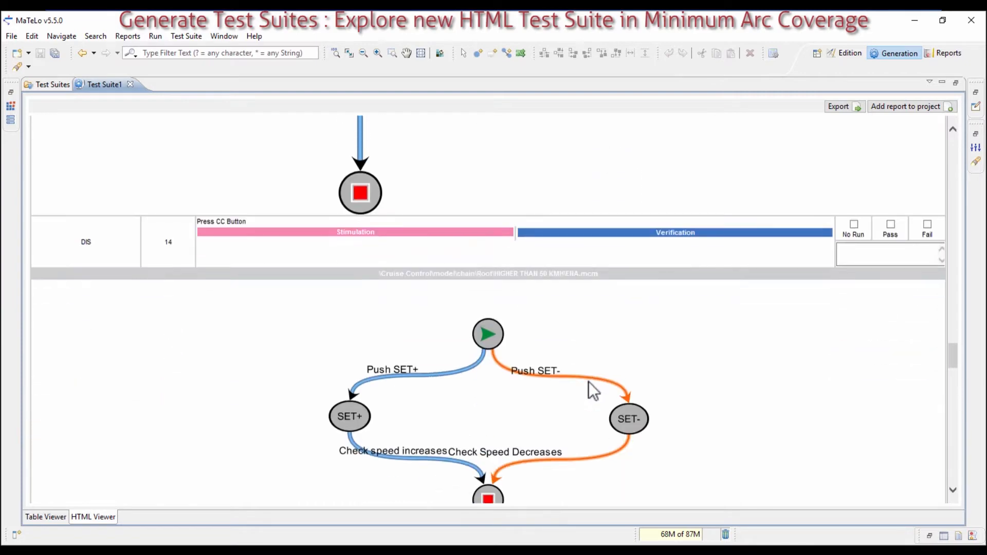
pyautogui.scroll(-3, 628, 355)
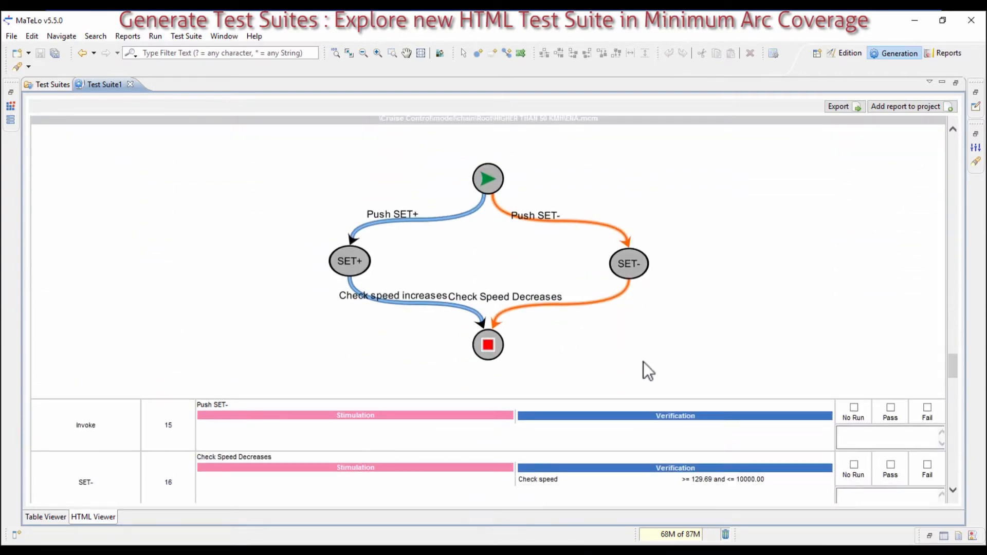
pyautogui.scroll(-1, 658, 366)
pyautogui.moveTo(693, 405); pyautogui.dragTo(713, 405)
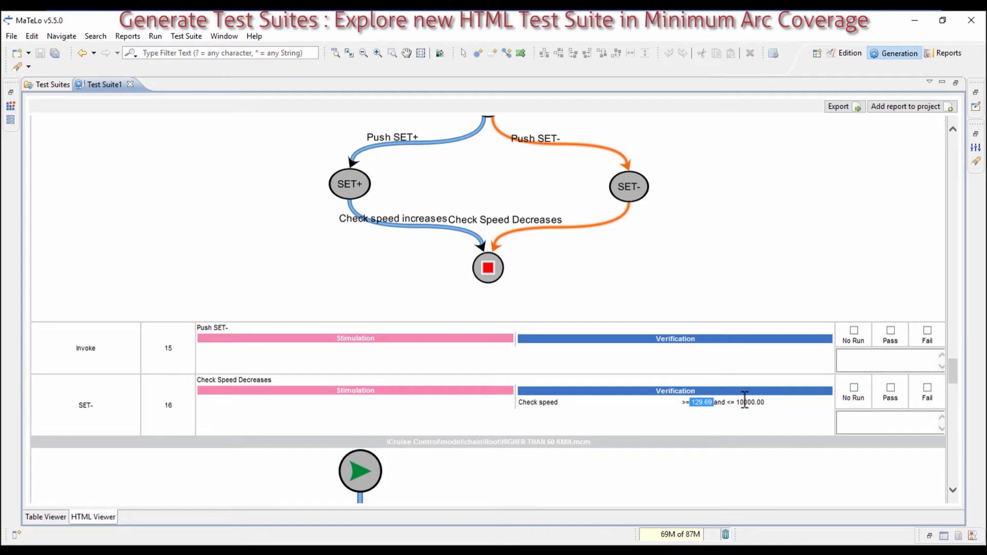
# Step: Switch to the Edition perspective, open the ENA chain and set Check Speed Decreases' Check speed verification to == with the second comparison blank
pyautogui.click(848, 54)
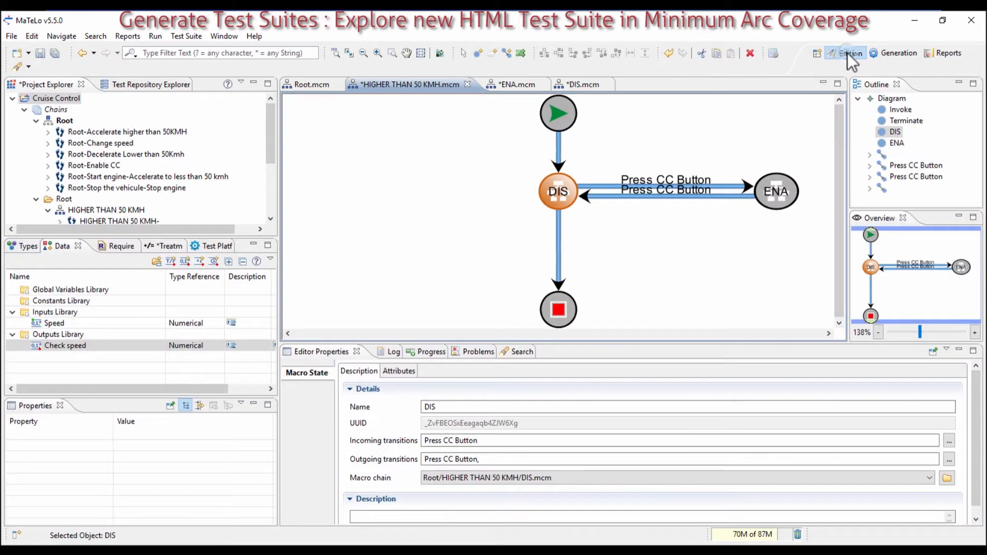
pyautogui.doubleClick(795, 183)
pyautogui.click(692, 258)
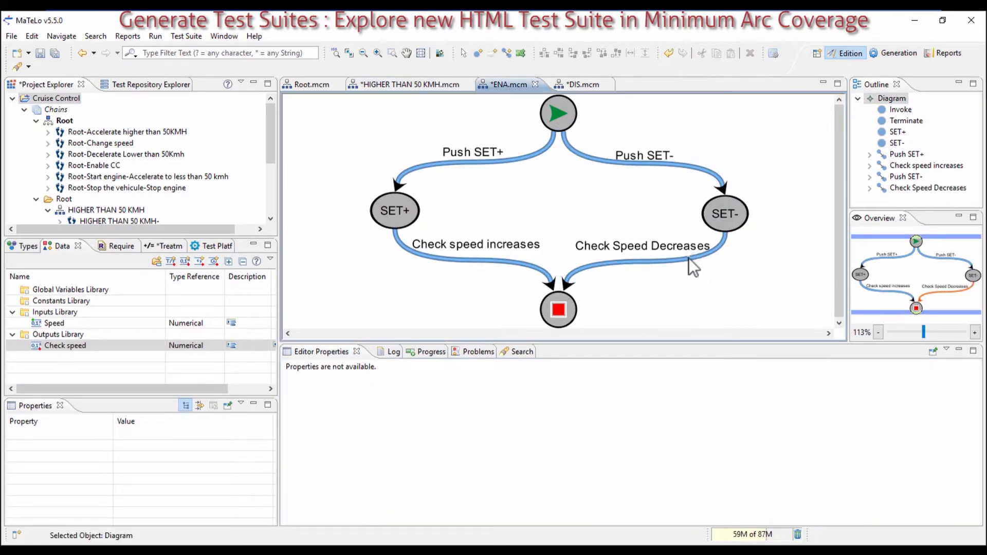
pyautogui.click(537, 436)
pyautogui.click(535, 445)
pyautogui.click(542, 465)
pyautogui.click(543, 474)
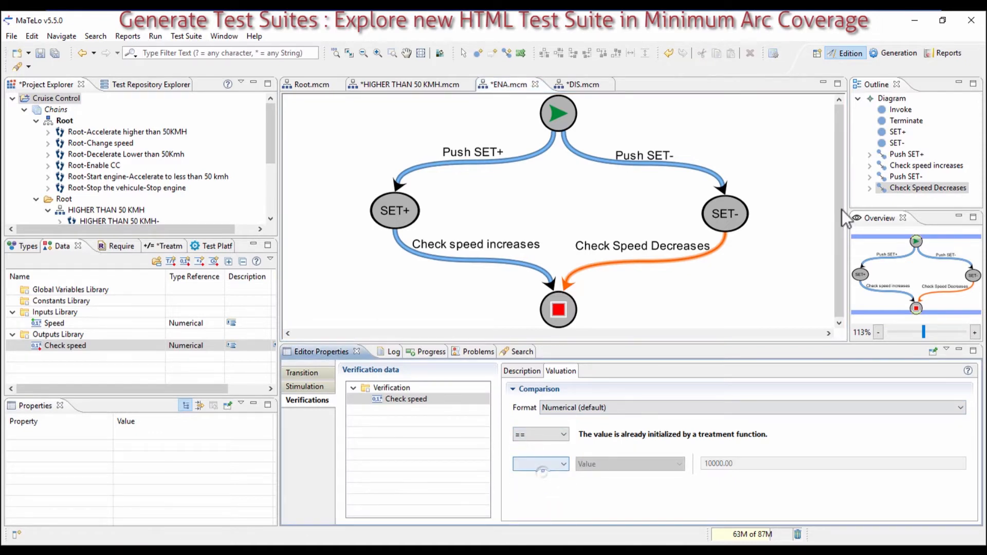
# Step: Return to the Generation perspective and examine the remaining report steps from the ENA chain's exit through Stop engine
pyautogui.click(886, 52)
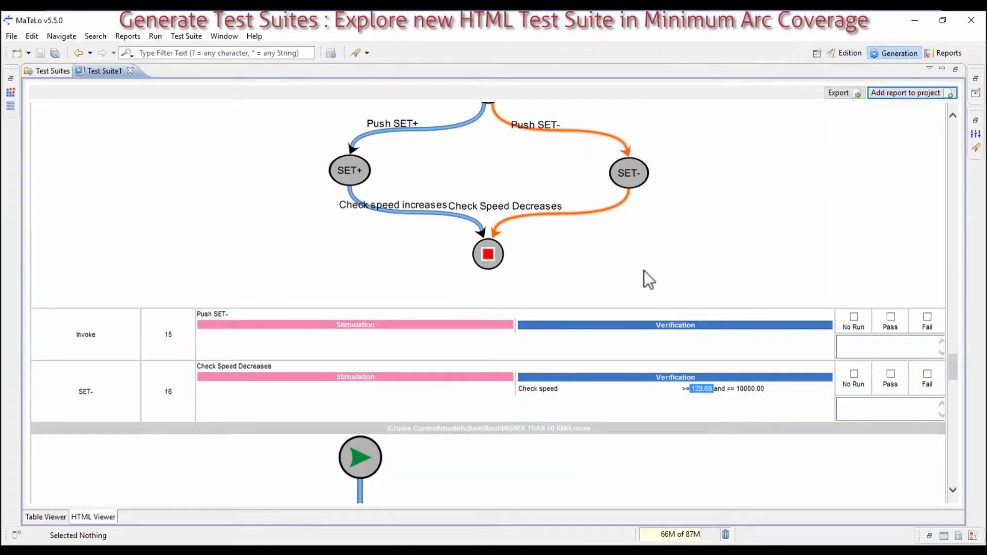
pyautogui.scroll(-6, 644, 271)
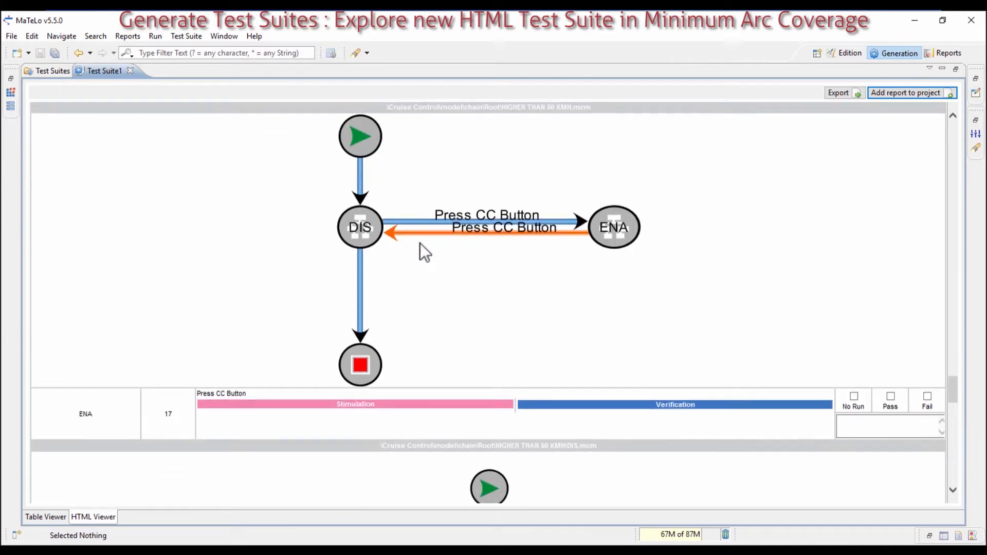
pyautogui.scroll(-6, 381, 240)
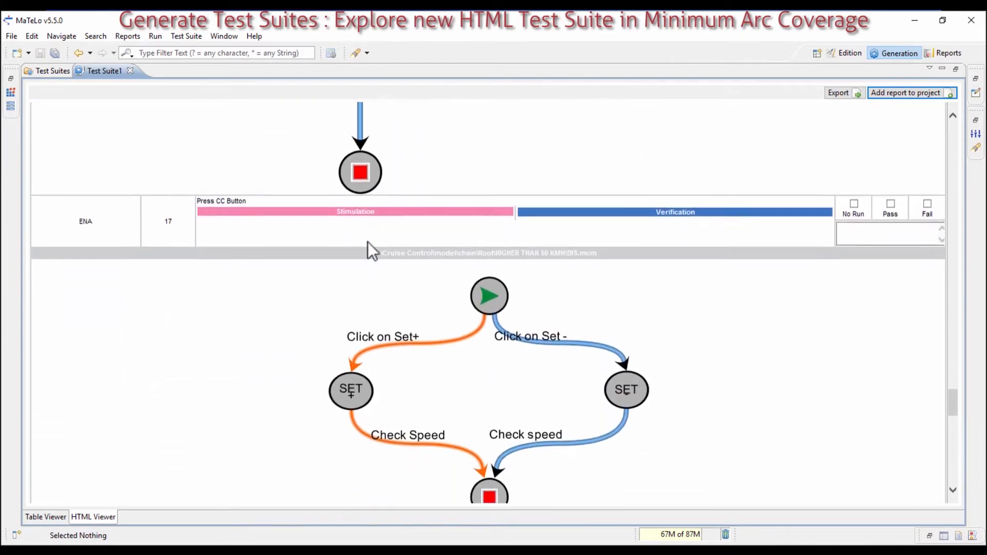
pyautogui.scroll(-2, 563, 320)
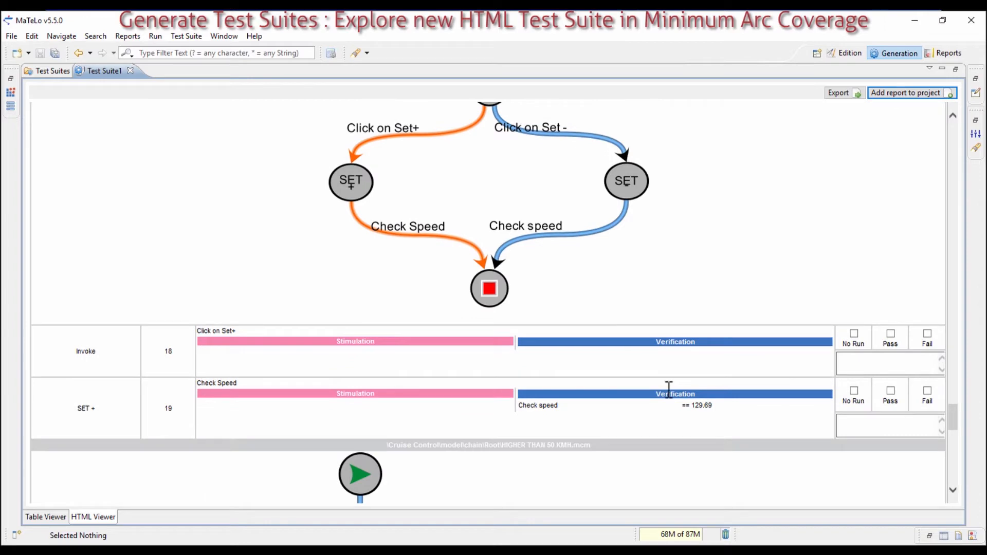
pyautogui.scroll(-11, 669, 388)
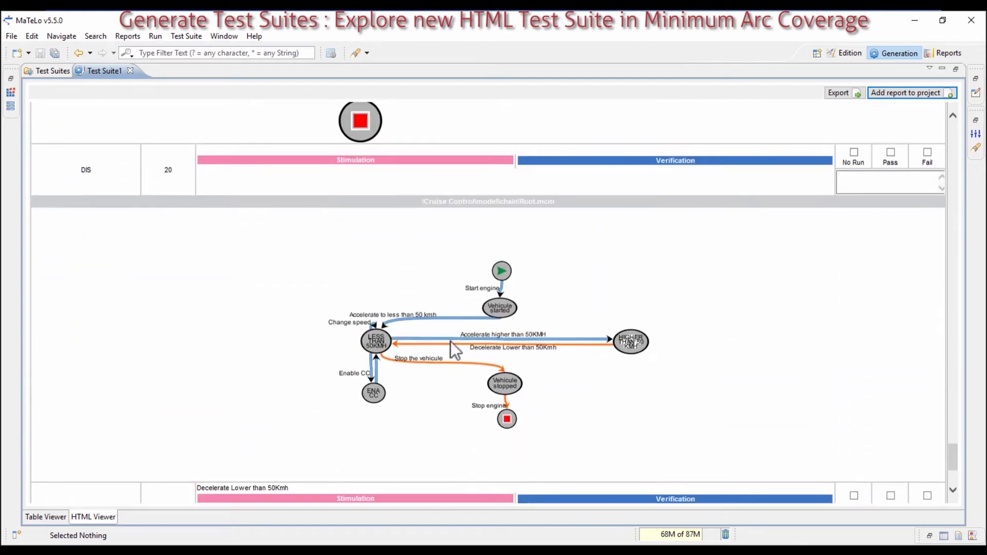
pyautogui.scroll(-2, 420, 360)
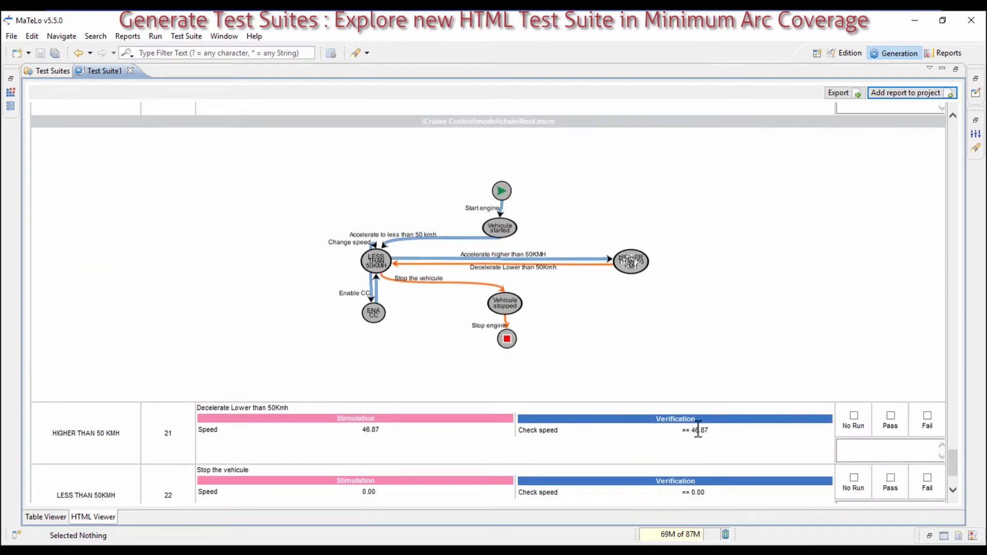
pyautogui.scroll(-2, 414, 447)
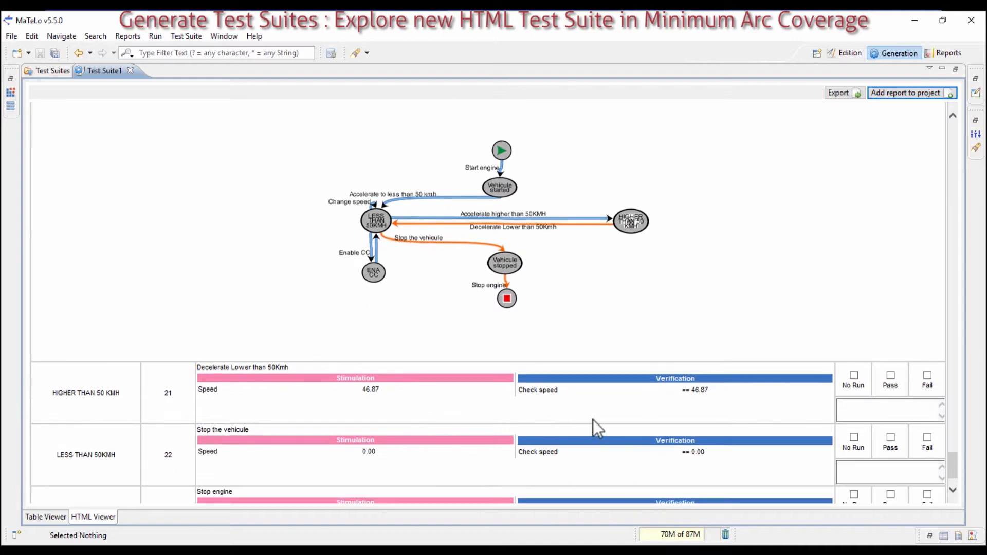
pyautogui.scroll(-1, 679, 410)
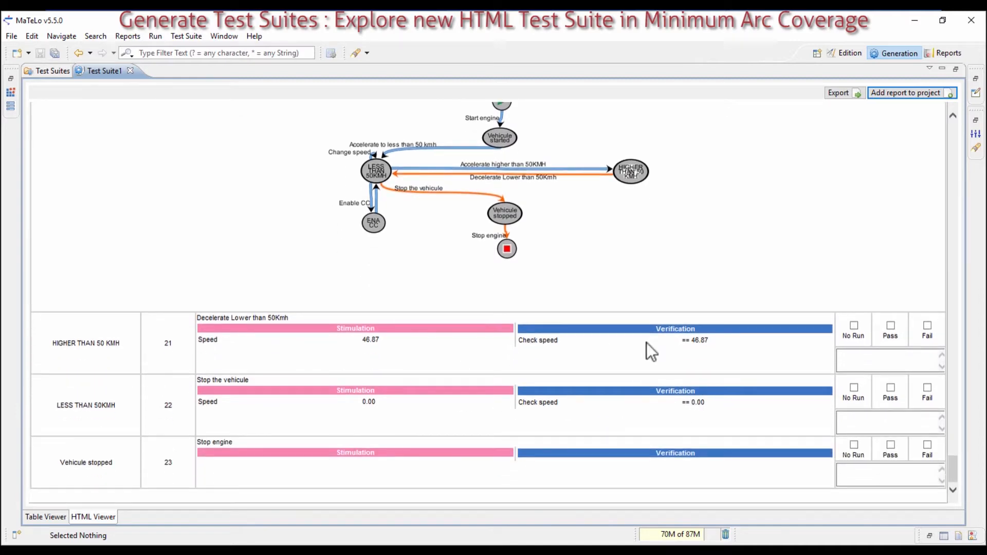
# Step: Switch back to the Edition perspective and add a state named RESUME beside DIS in the HIGHER THAN 50 KMH chain
pyautogui.click(850, 53)
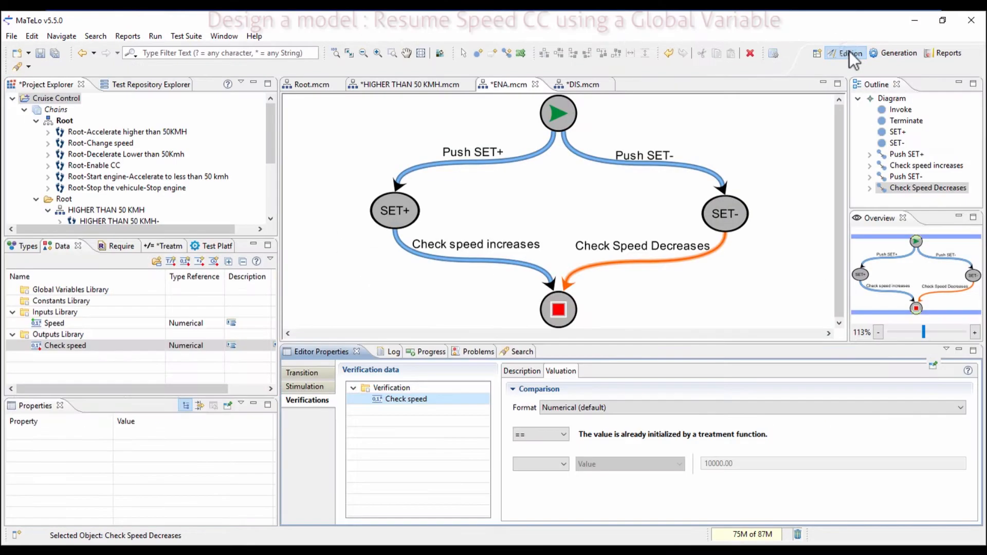
pyautogui.click(400, 83)
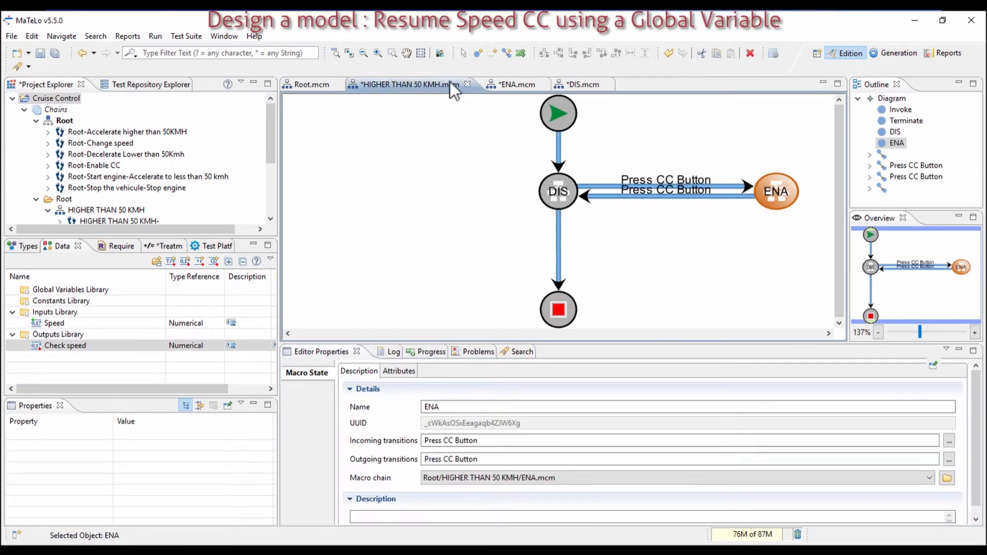
pyautogui.click(478, 53)
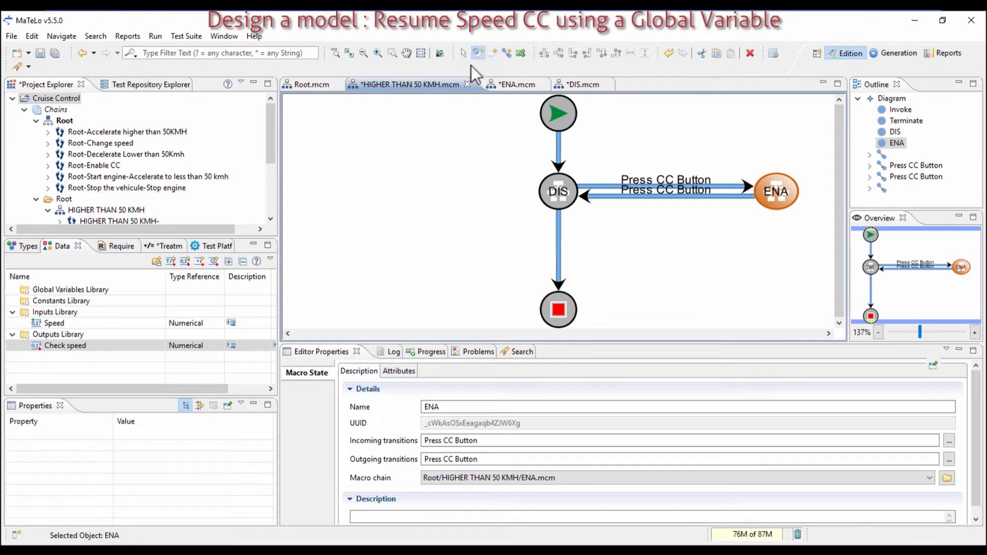
pyautogui.click(396, 192)
pyautogui.click(443, 407)
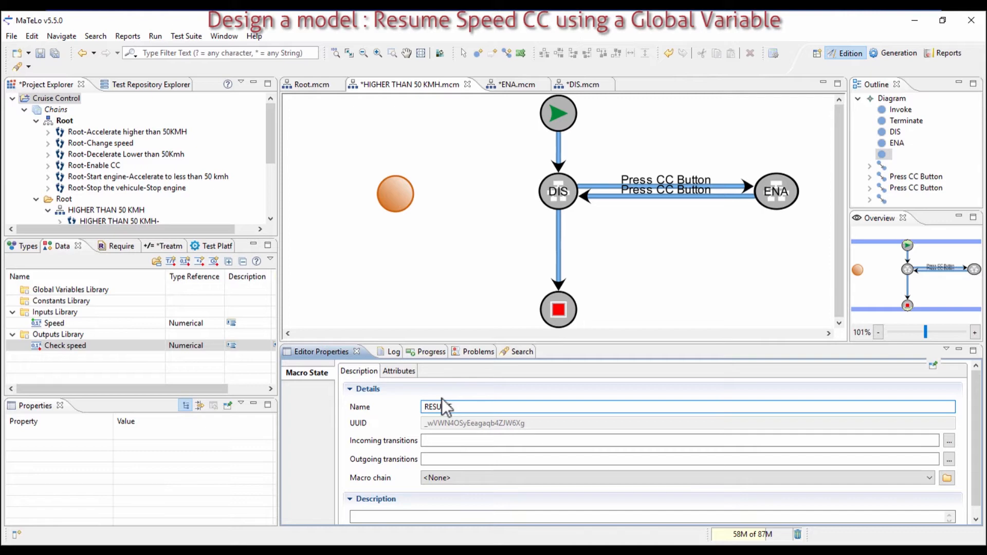
pyautogui.press('Return')
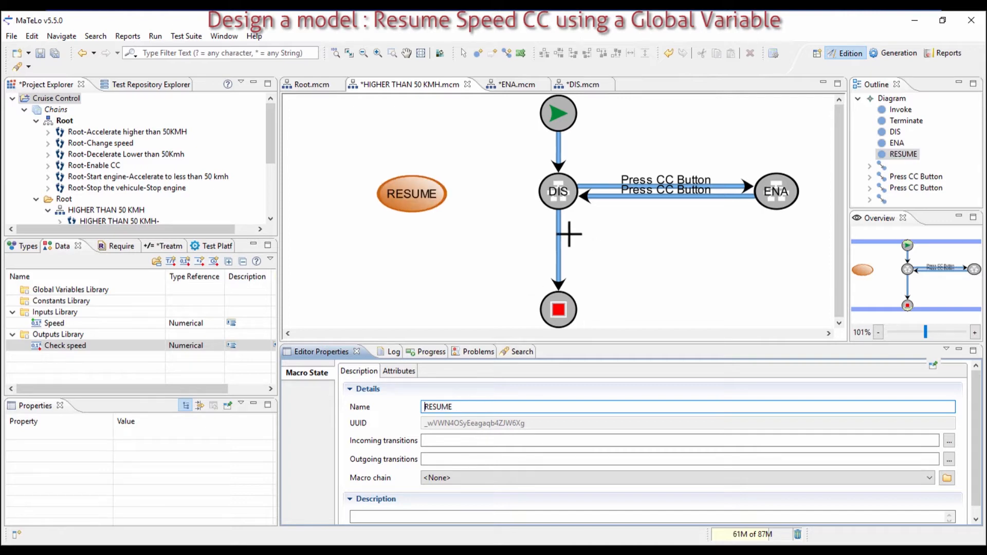
pyautogui.moveTo(458, 406); pyautogui.dragTo(435, 404)
# Step: Draw a transition from DIS to RESUME and name it Press RES
pyautogui.click(507, 53)
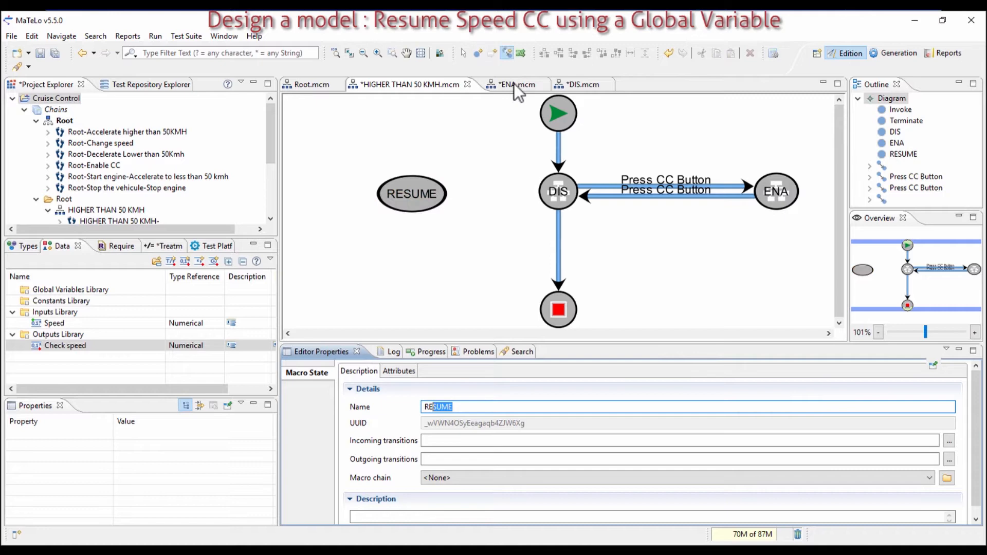
pyautogui.click(554, 183)
pyautogui.click(426, 193)
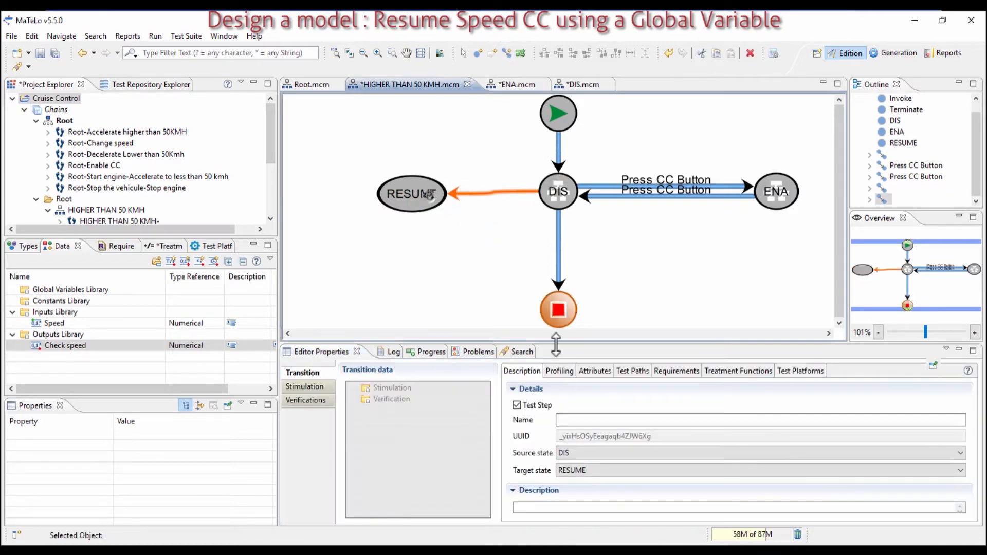
pyautogui.click(581, 420)
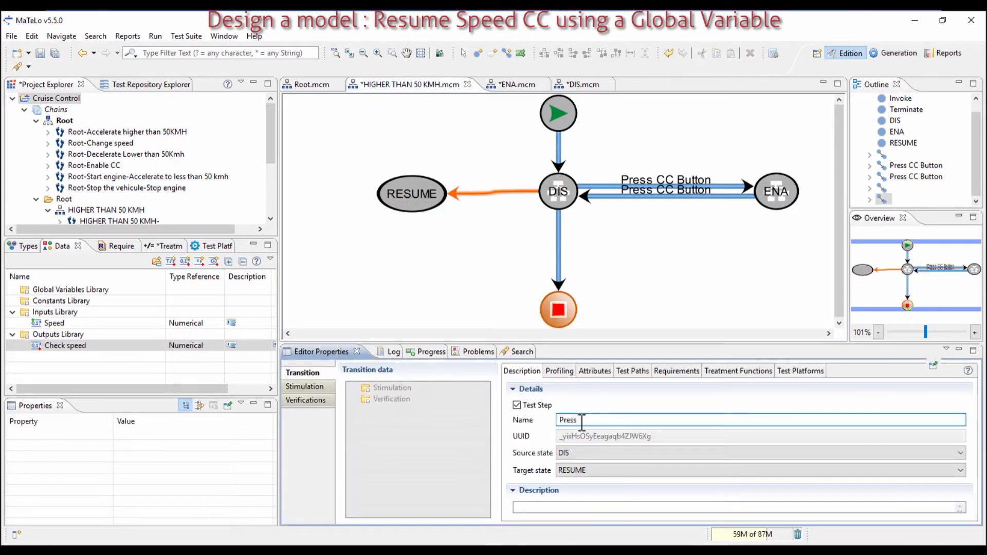
pyautogui.write('Press RES')
pyautogui.press('Return')
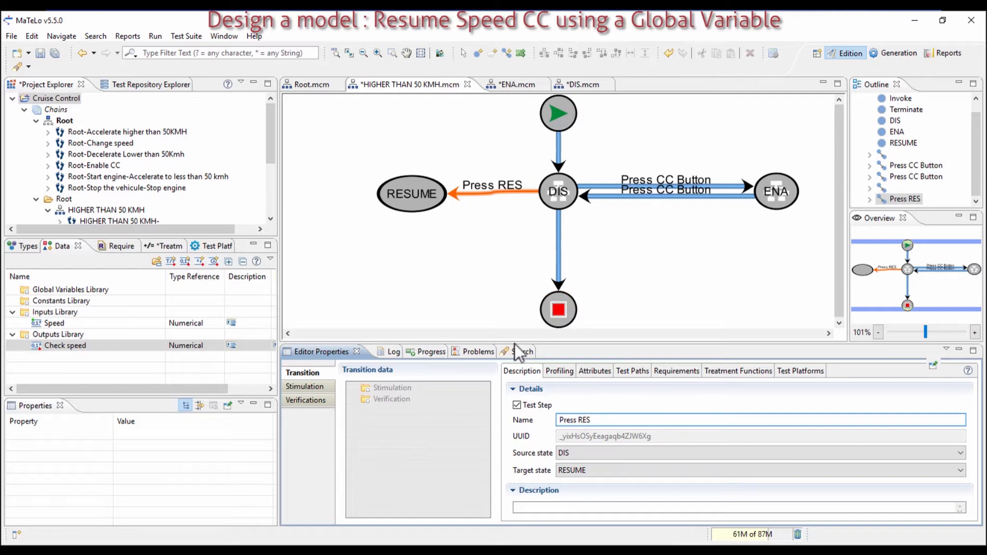
# Step: Draw an unnamed return transition from RESUME to DIS
pyautogui.click(468, 195)
pyautogui.click(412, 194)
pyautogui.click(558, 191)
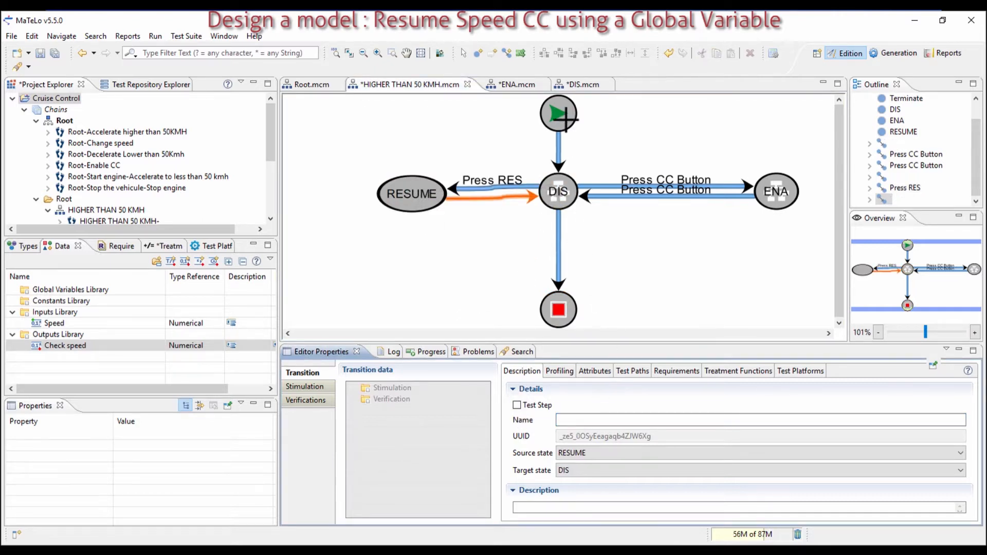
# Step: Add a state named Change Speed between the Terminate and ENA states, below the Press CC Button transitions
pyautogui.click(479, 53)
pyautogui.click(647, 282)
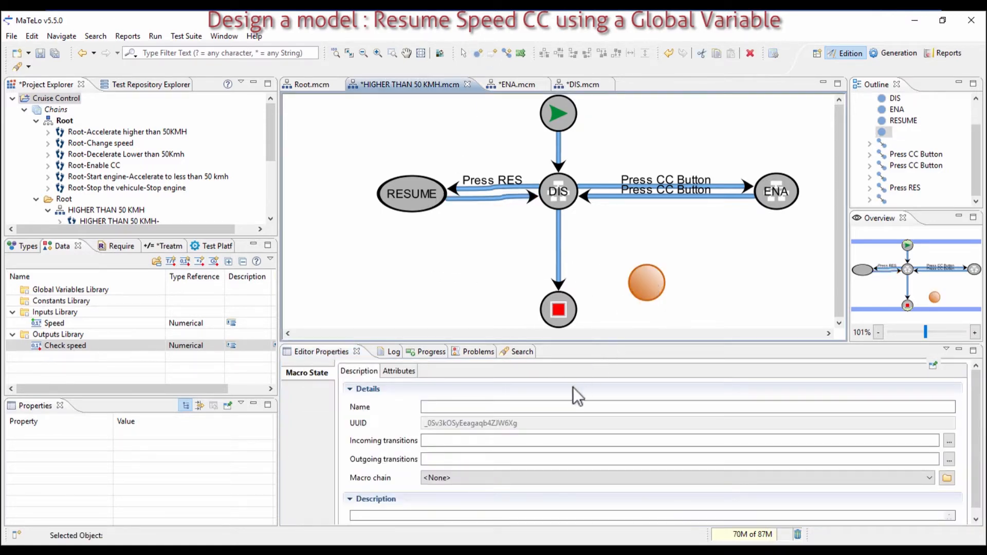
pyautogui.click(575, 412)
pyautogui.click(575, 410)
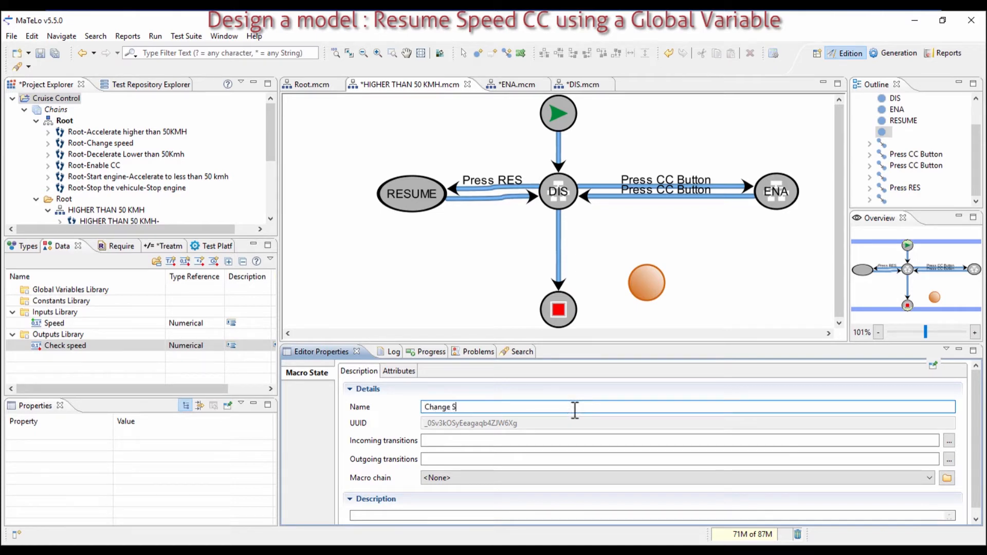
pyautogui.press('Return')
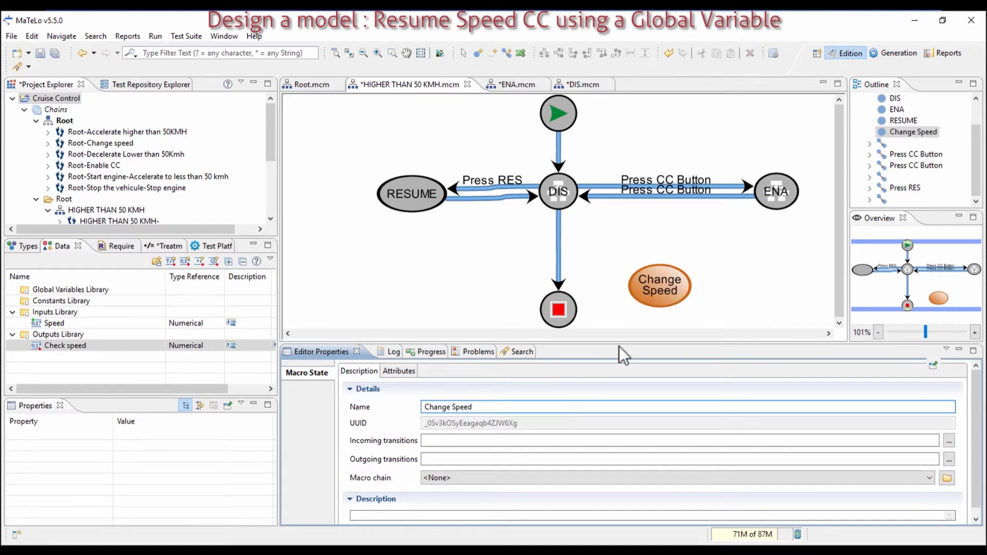
pyautogui.click(671, 233)
# Step: Draw a transition from DIS to the Change Speed state and name it Change speed
pyautogui.click(506, 53)
pyautogui.click(558, 191)
pyautogui.click(657, 288)
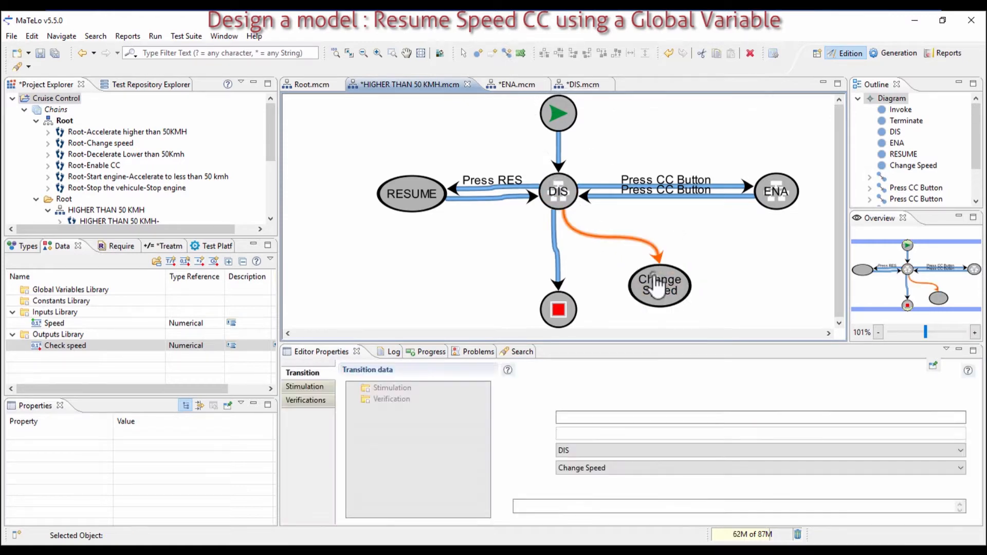
pyautogui.click(600, 418)
pyautogui.write('Change speed')
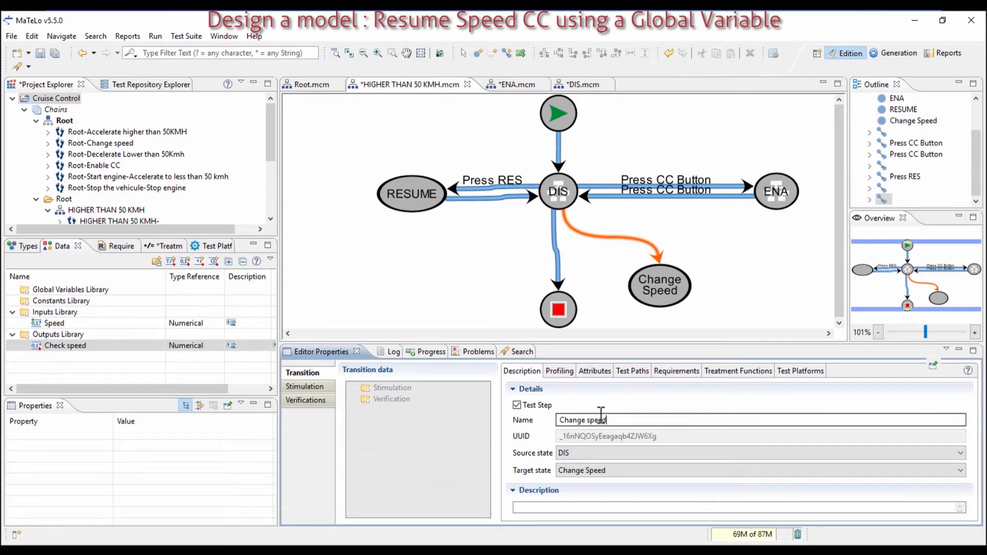
pyautogui.press('Return')
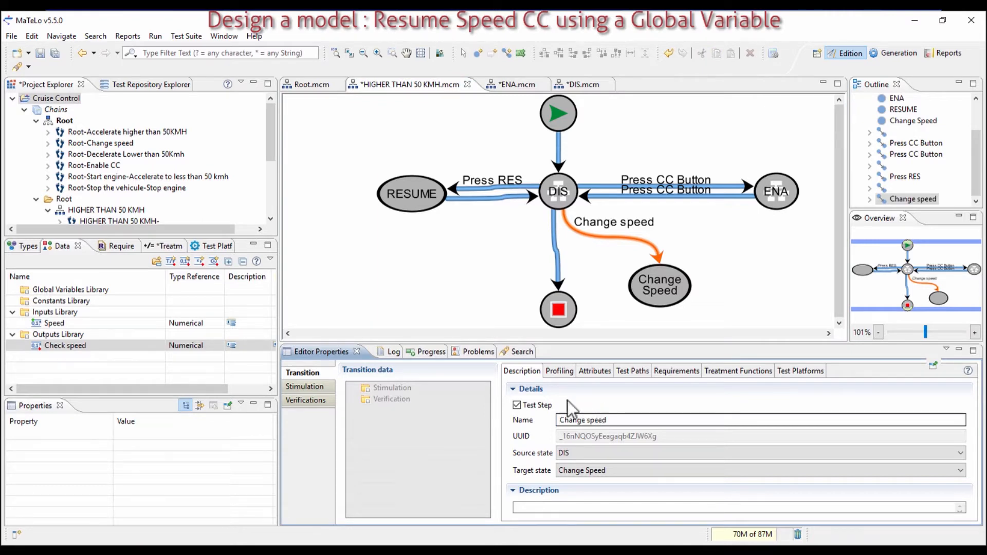
# Step: Add the Speed input as stimulation of the Change speed transition and set the activation of EC0 and EC1 to false
pyautogui.doubleClick(393, 387)
pyautogui.moveTo(52, 323); pyautogui.dragTo(415, 396)
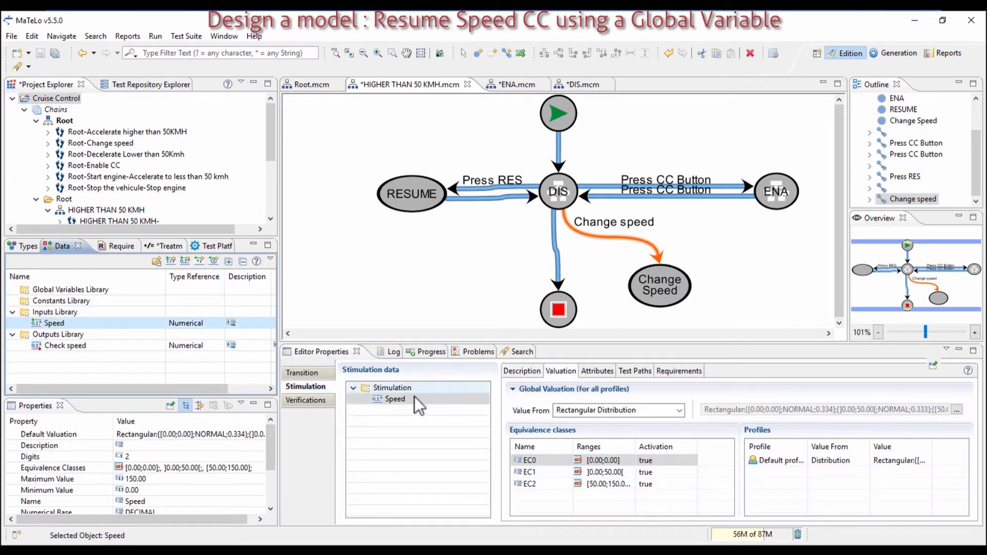
pyautogui.click(645, 462)
pyautogui.click(660, 461)
pyautogui.click(662, 472)
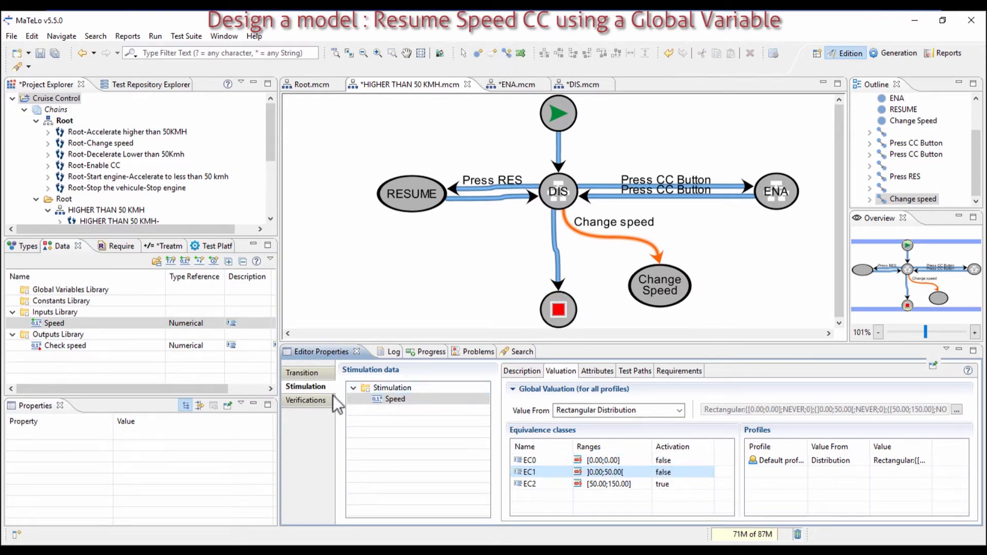
# Step: Add a Check speed verification to the Change speed transition, comparing == with External Input Speed and leaving the second comparison blank
pyautogui.click(306, 401)
pyautogui.click(77, 347)
pyautogui.moveTo(77, 348); pyautogui.dragTo(385, 400)
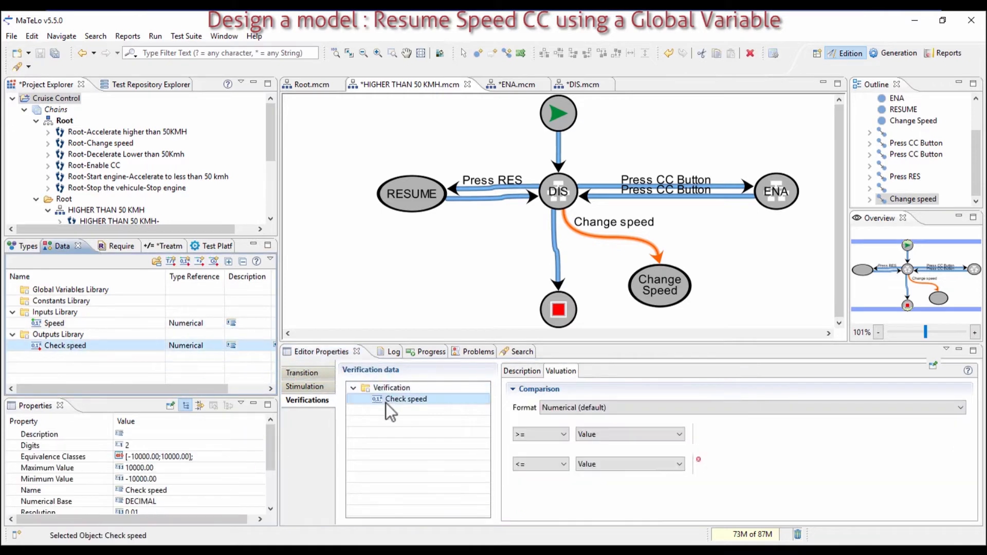
pyautogui.click(526, 437)
pyautogui.click(538, 445)
pyautogui.click(593, 434)
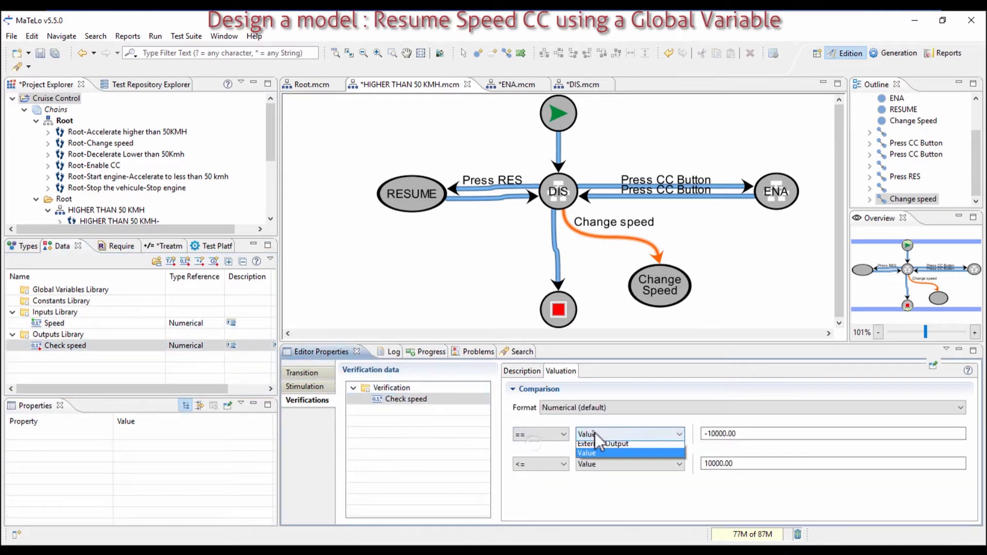
pyautogui.click(609, 457)
pyautogui.click(611, 434)
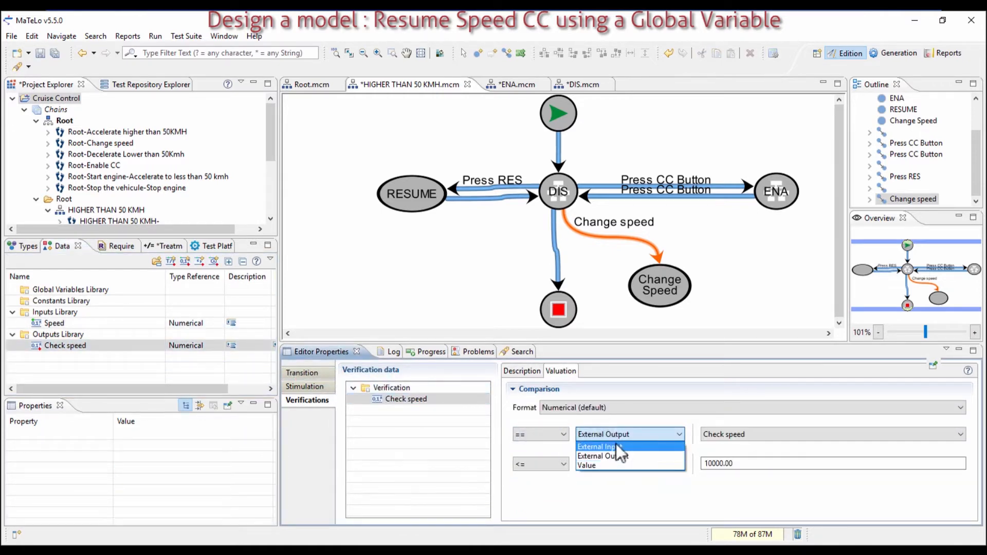
pyautogui.click(616, 444)
pyautogui.click(536, 466)
pyautogui.click(548, 476)
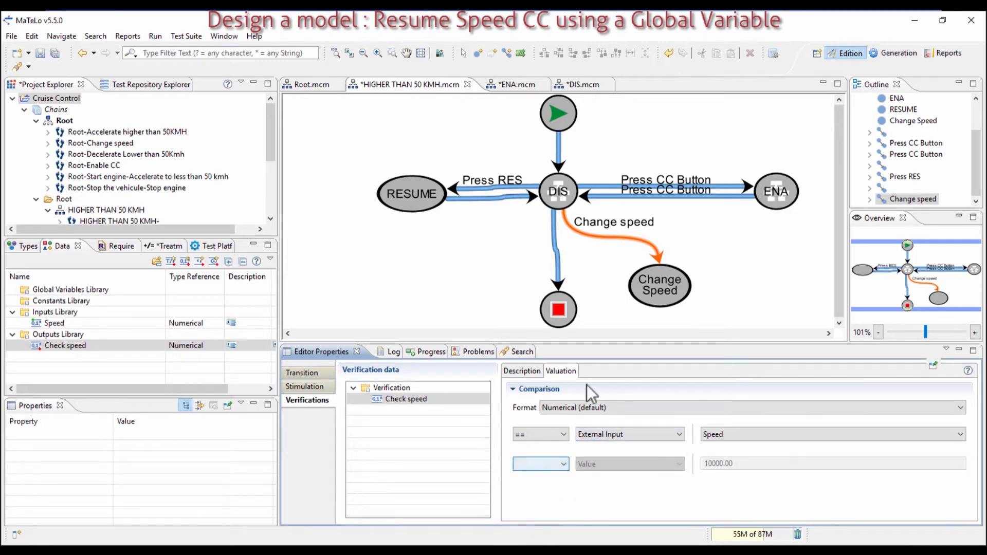
# Step: Draw an unnamed return transition from Change Speed to DIS
pyautogui.moveTo(649, 283); pyautogui.dragTo(560, 197)
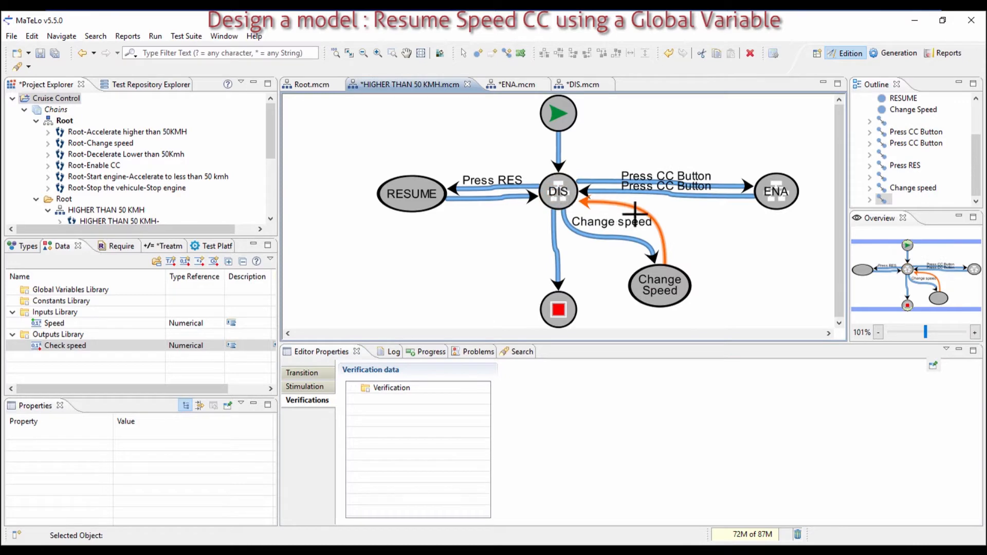
pyautogui.rightClick(704, 239)
pyautogui.click(761, 233)
# Step: Select RESUME, DIS and ENA together and align them on one horizontal line
pyautogui.click(783, 191)
pyautogui.moveTo(330, 147); pyautogui.dragTo(813, 236)
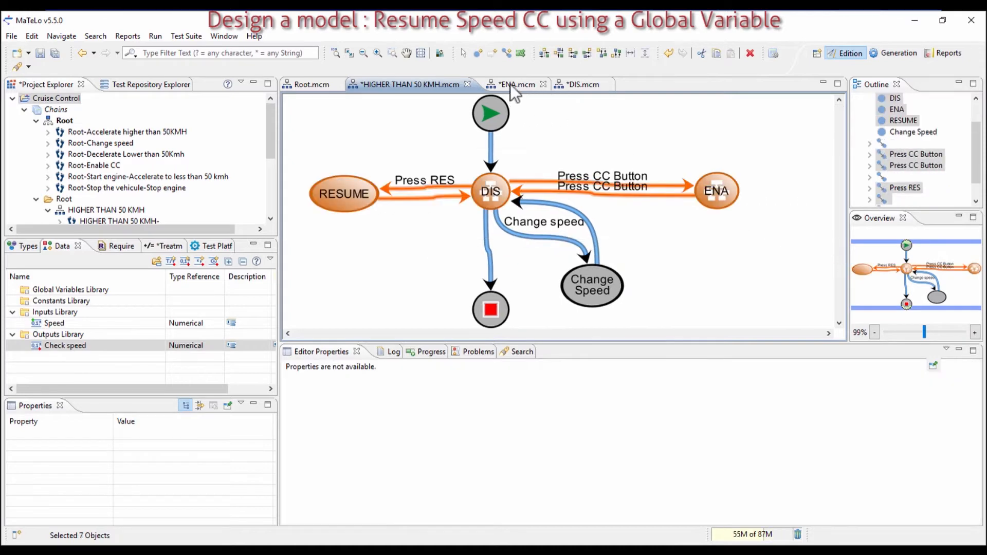
pyautogui.click(558, 53)
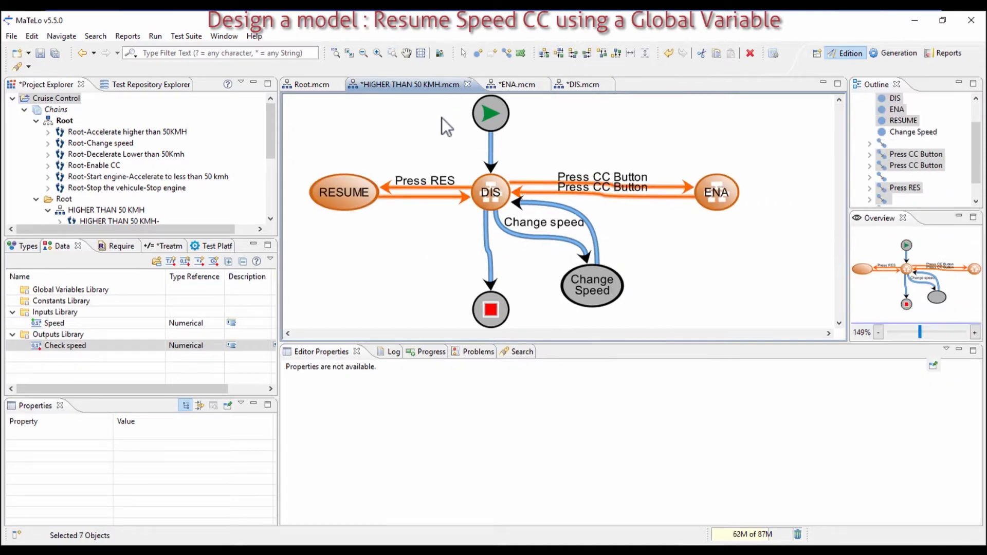
# Step: Select the Invoke, DIS and Terminate states together and align them on one vertical line
pyautogui.scroll(-1, 442, 118)
pyautogui.moveTo(468, 115); pyautogui.dragTo(536, 295)
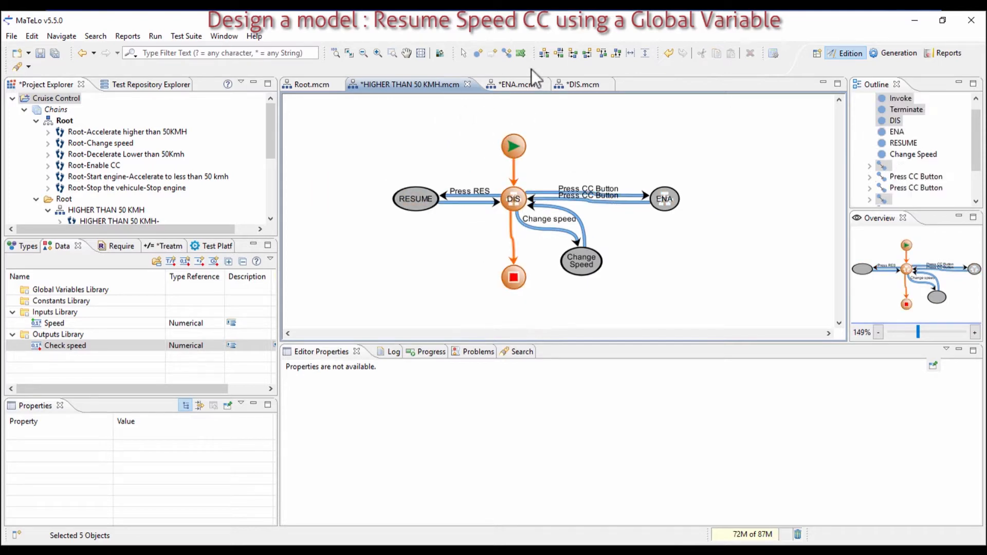
pyautogui.click(544, 55)
pyautogui.click(543, 54)
pyautogui.click(532, 275)
pyautogui.click(515, 281)
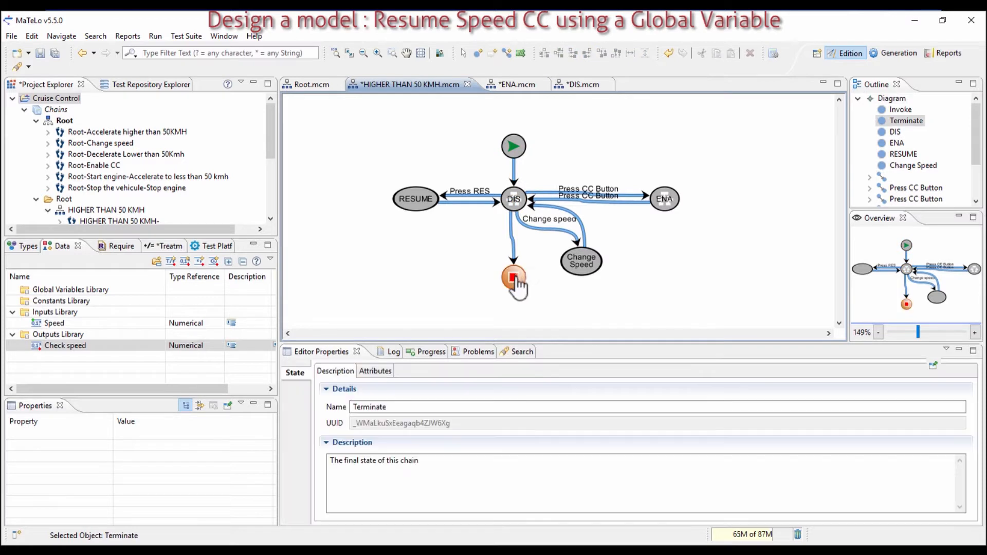
# Step: Move the ENA state slightly up and away from DIS
pyautogui.scroll(2, 509, 263)
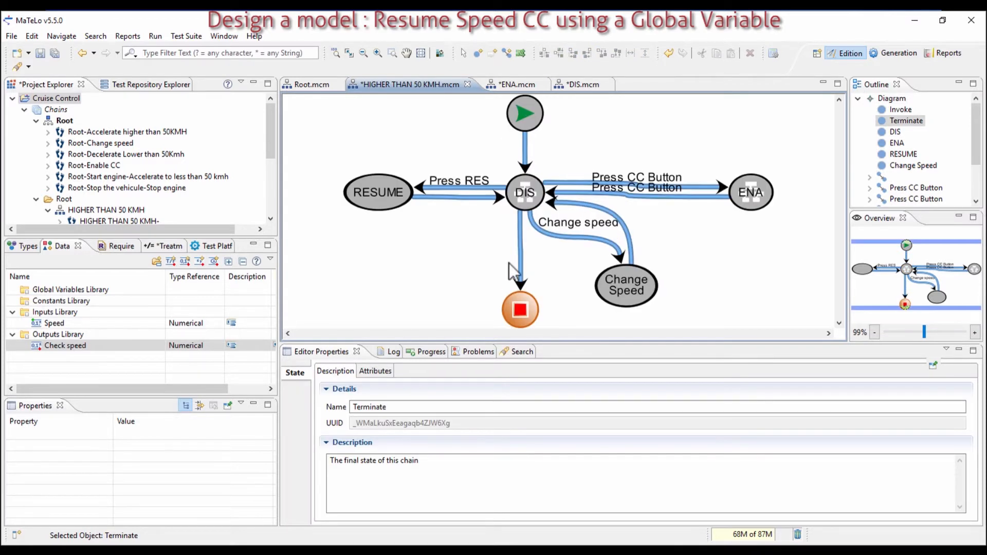
pyautogui.click(747, 198)
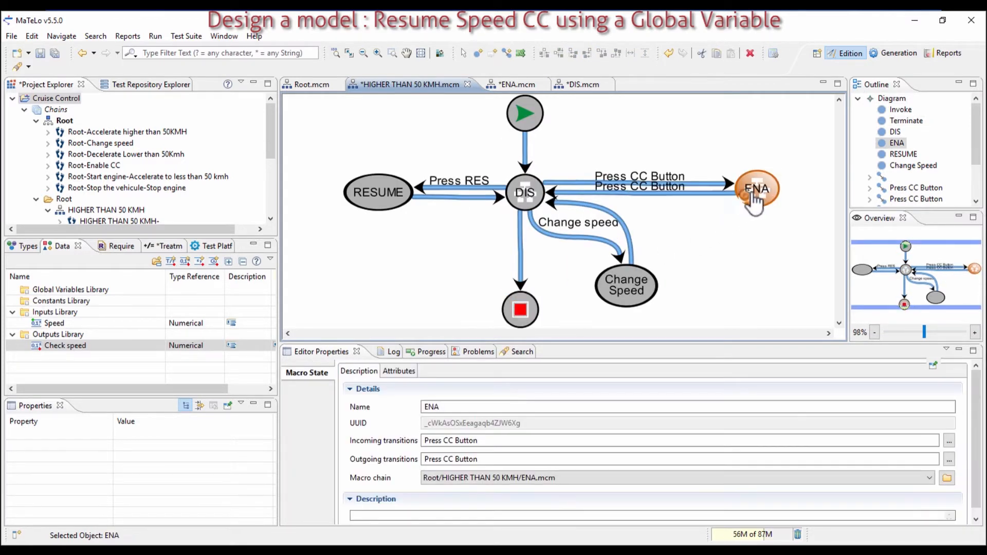
pyautogui.moveTo(749, 196); pyautogui.dragTo(754, 192)
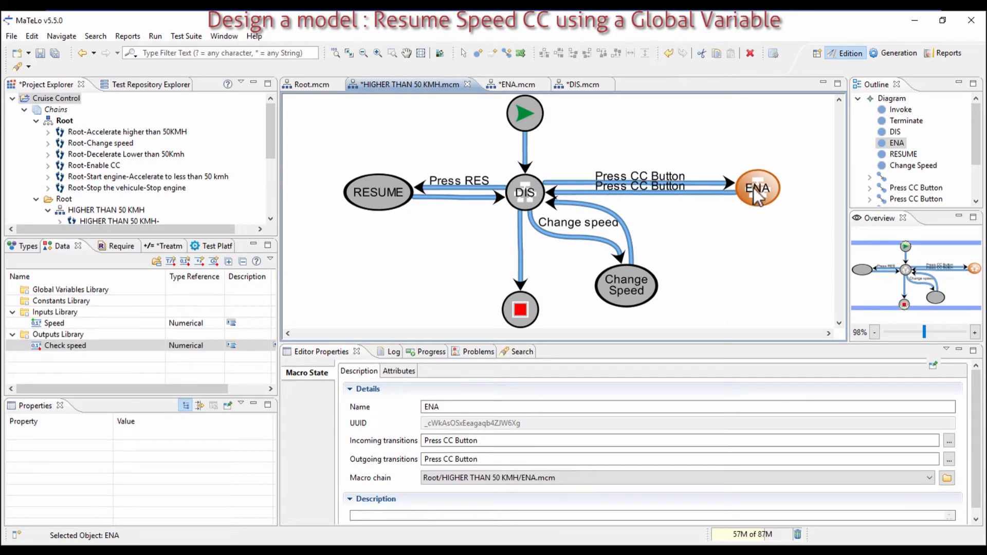
# Step: Add a state named CANCEL above the Press CC Button transitions between DIS and ENA
pyautogui.scroll(-1, 752, 186)
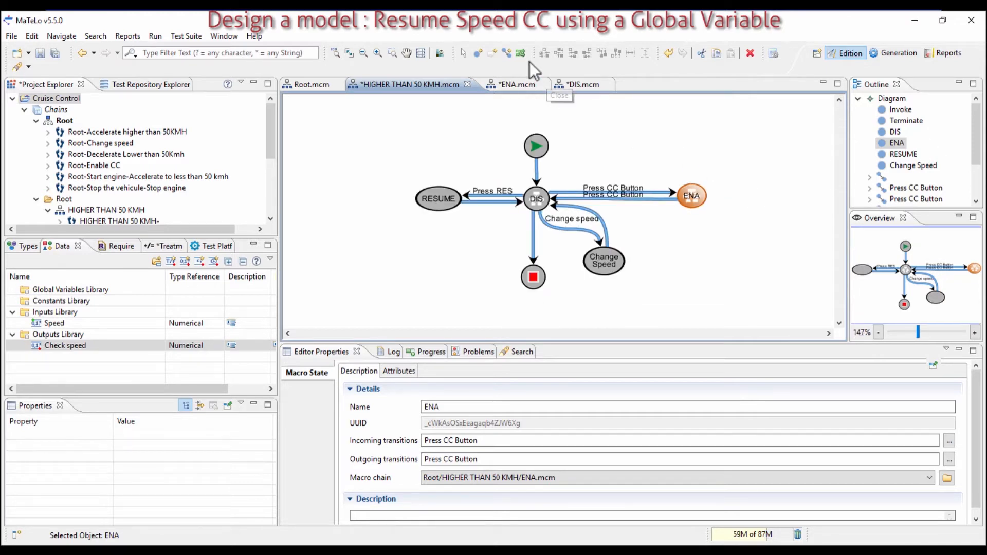
pyautogui.click(477, 53)
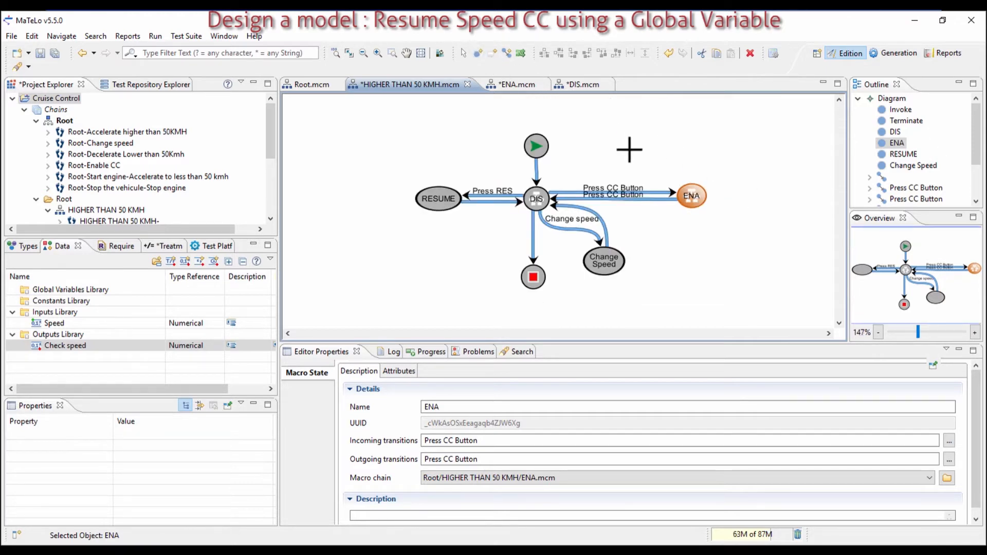
pyautogui.click(590, 154)
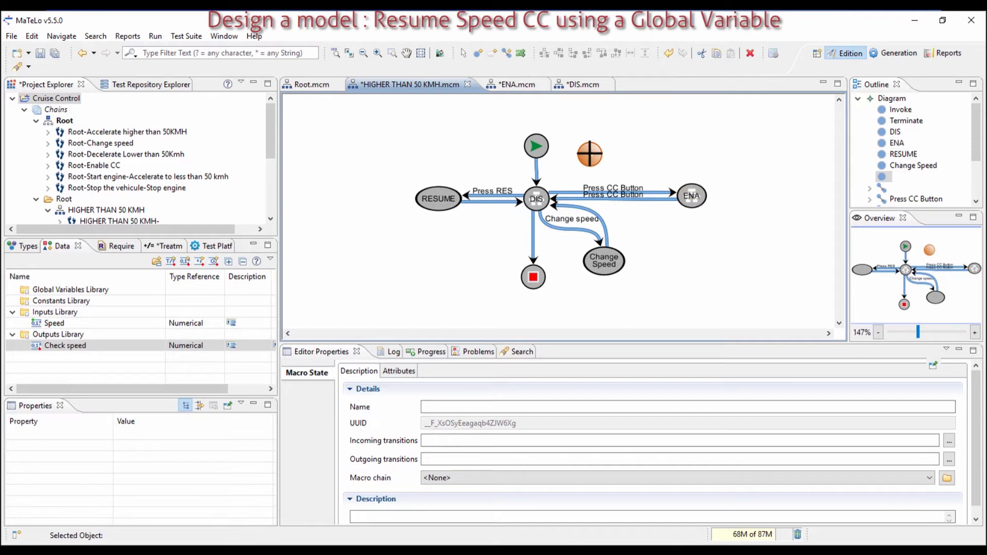
pyautogui.click(526, 406)
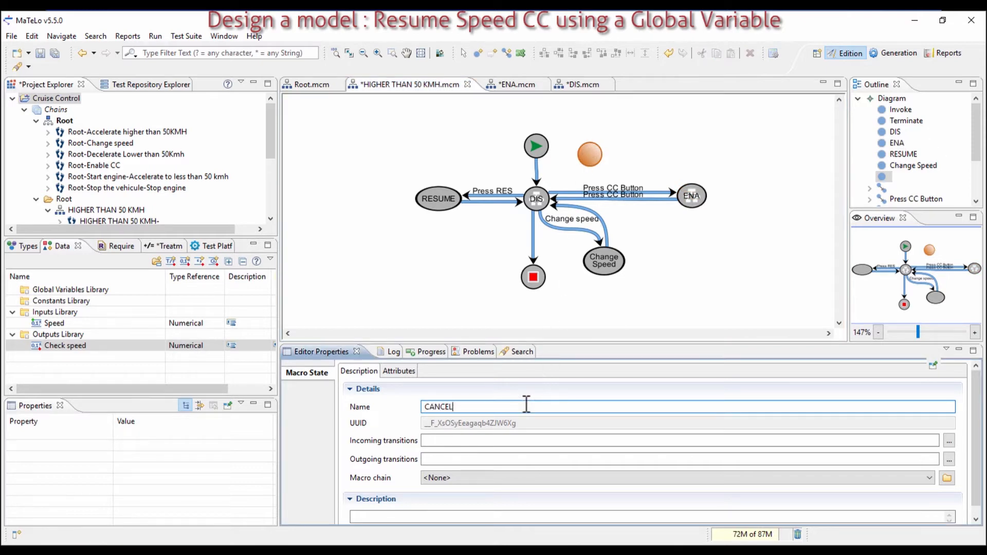
pyautogui.press('Return')
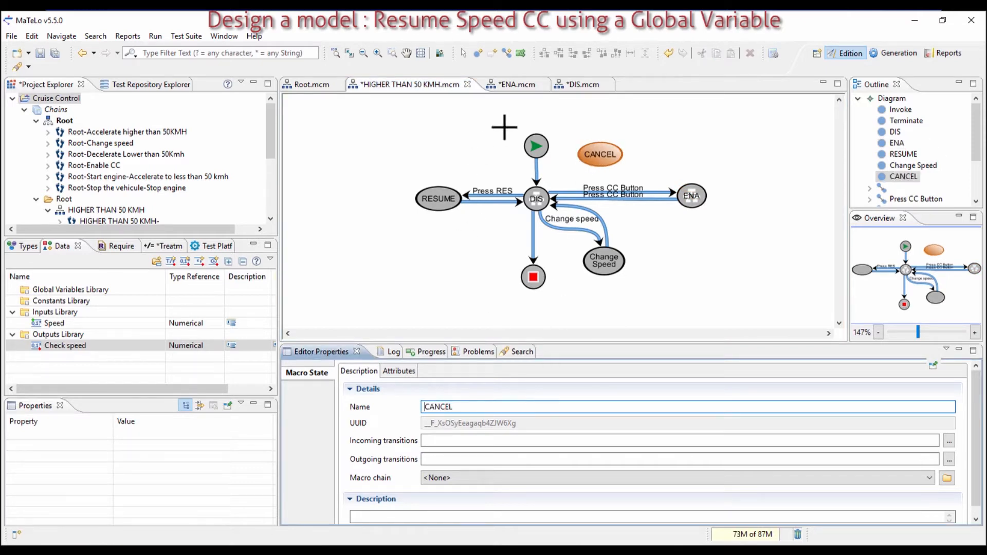
# Step: Draw a transition from ENA to CANCEL and name it Push Cancel
pyautogui.click(507, 53)
pyautogui.moveTo(692, 196); pyautogui.dragTo(598, 153)
pyautogui.click(335, 372)
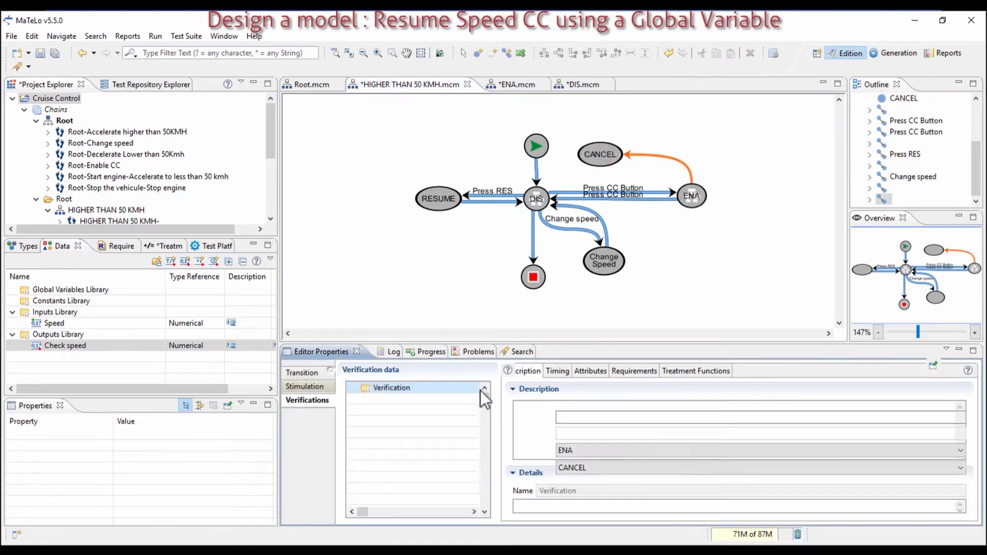
pyautogui.click(579, 418)
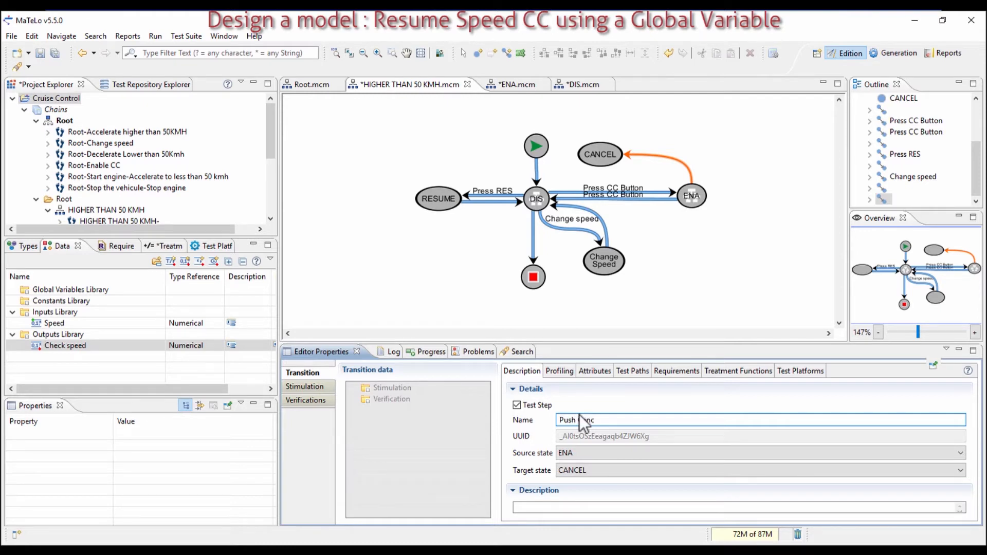
pyautogui.press('Return')
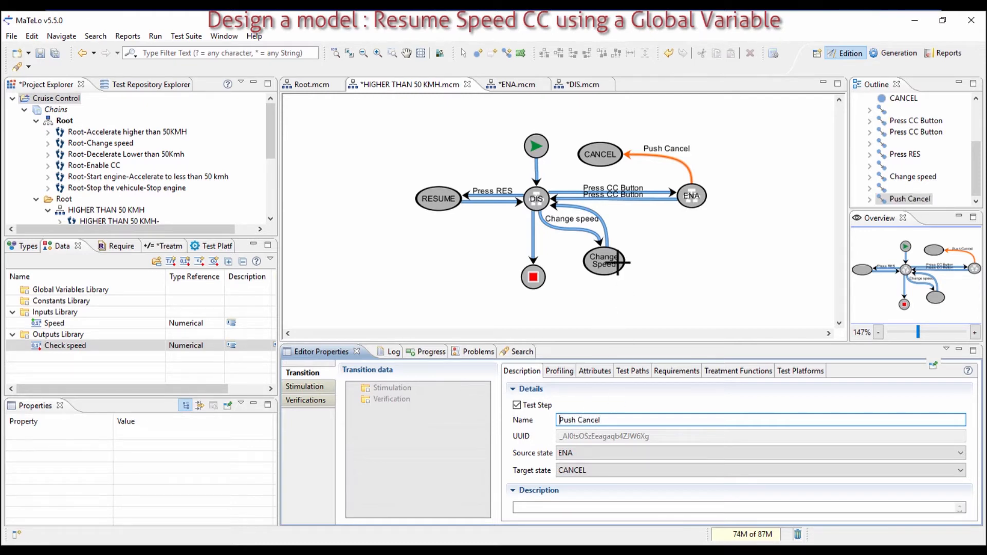
# Step: Add a state named CANCELED above ENA in the HIGHER THAN 50 KMH chain
pyautogui.click(685, 106)
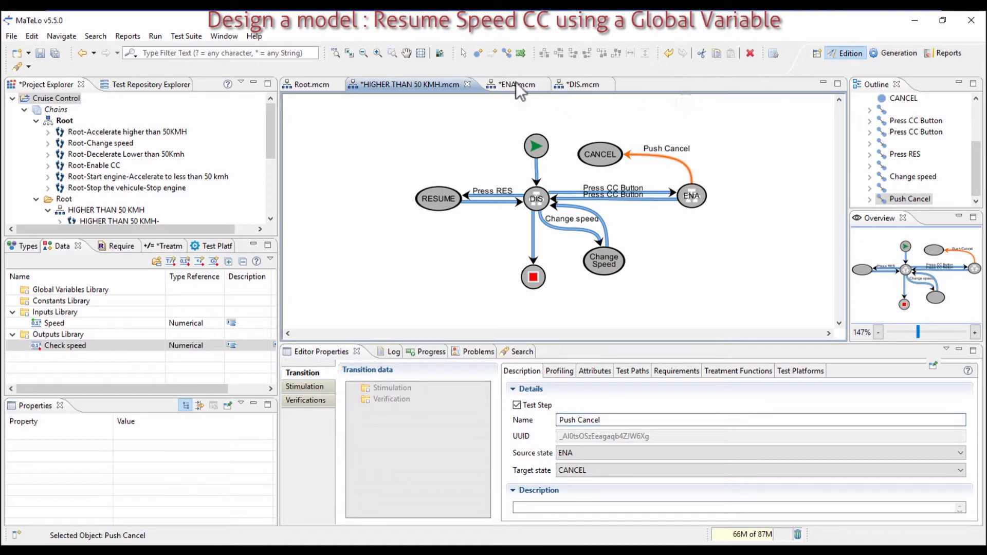
pyautogui.click(480, 53)
pyautogui.click(689, 97)
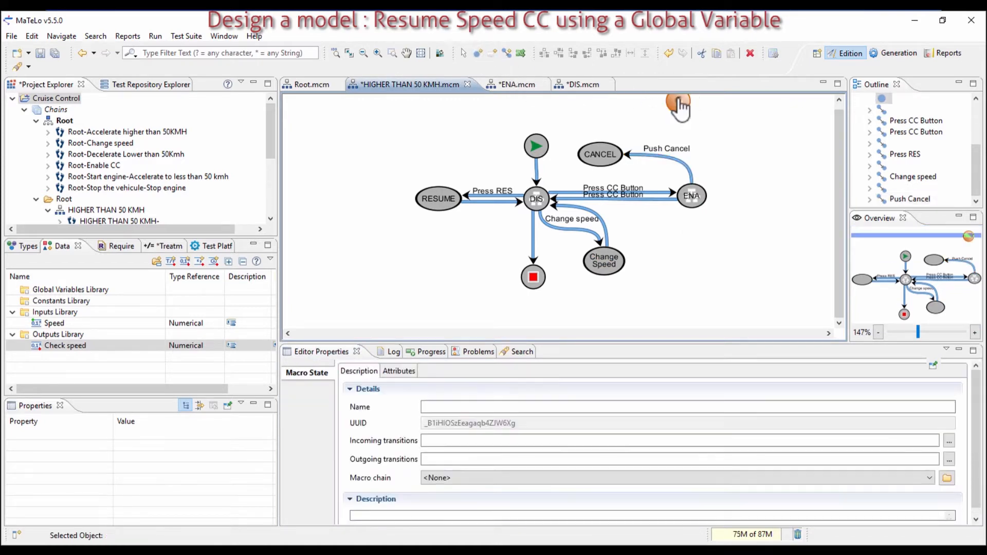
pyautogui.click(525, 404)
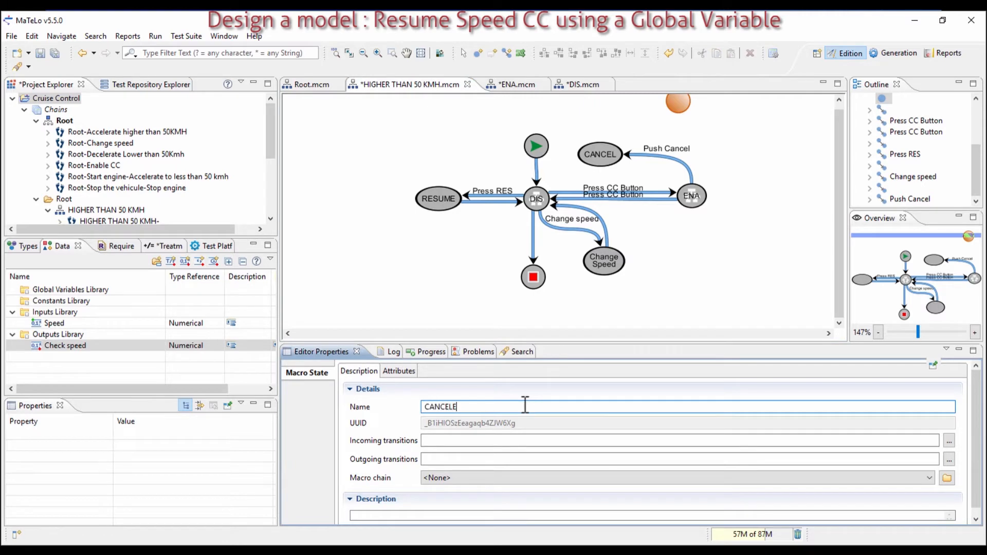
pyautogui.press('Return')
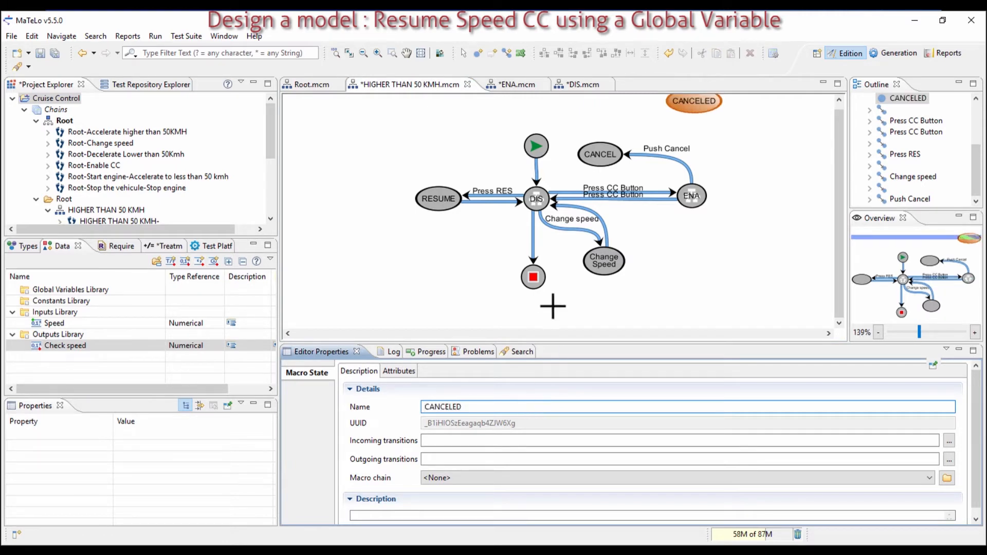
# Step: Draw a transition from the CANCEL state to the CANCELED state
pyautogui.click(510, 51)
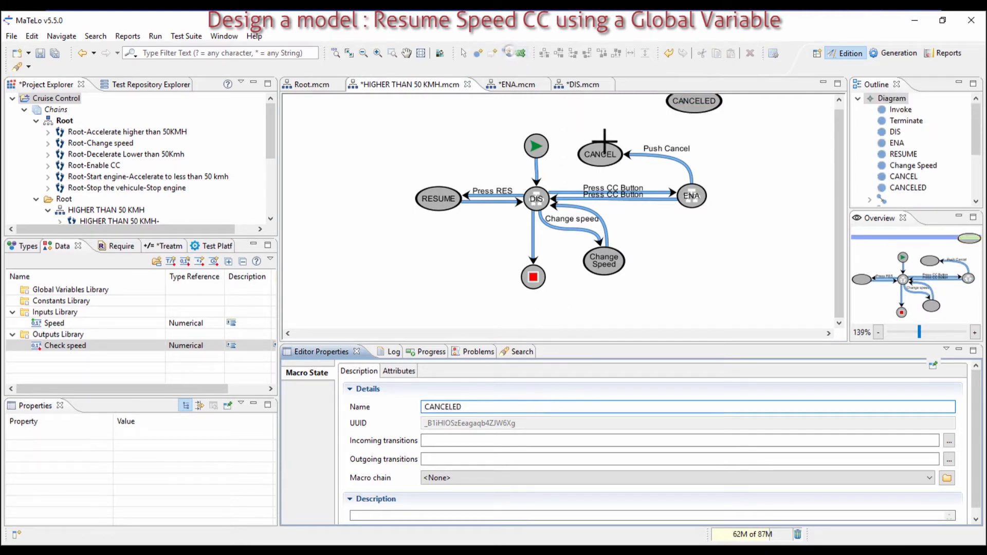
pyautogui.click(600, 153)
pyautogui.click(682, 103)
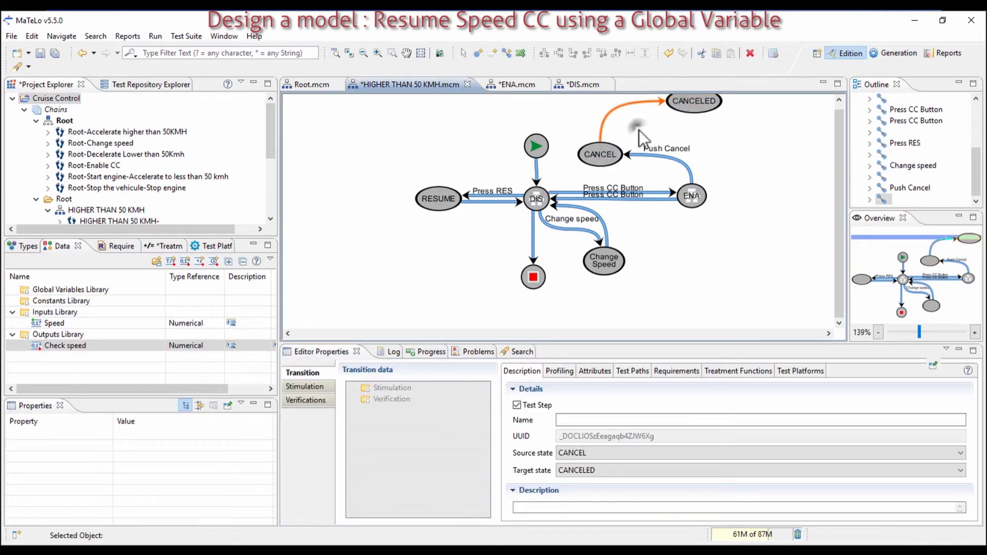
pyautogui.click(639, 131)
# Step: Create a chain named CANCEL for the CANCEL state and name its Invoke-to-Terminate transition Save the CC Speed
pyautogui.click(604, 154)
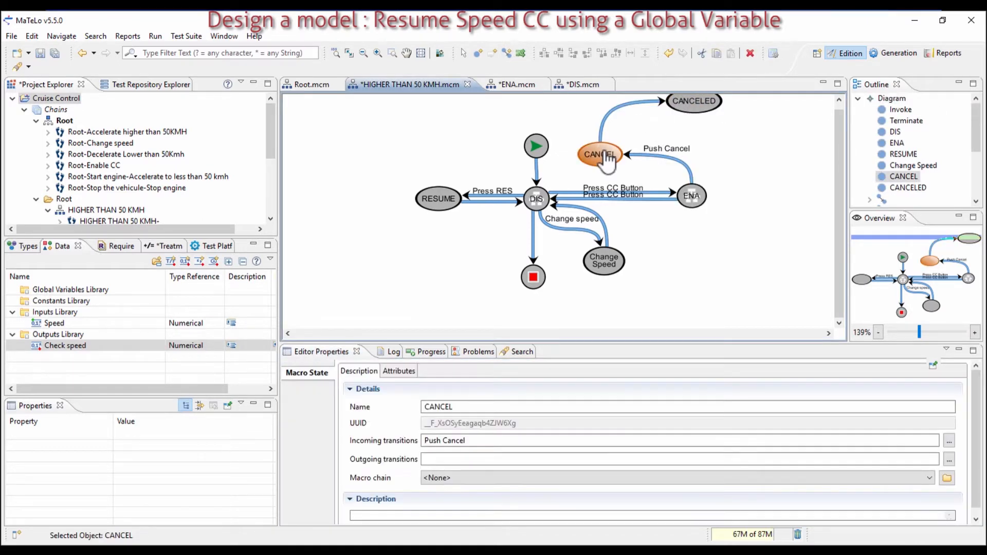
pyautogui.doubleClick(603, 153)
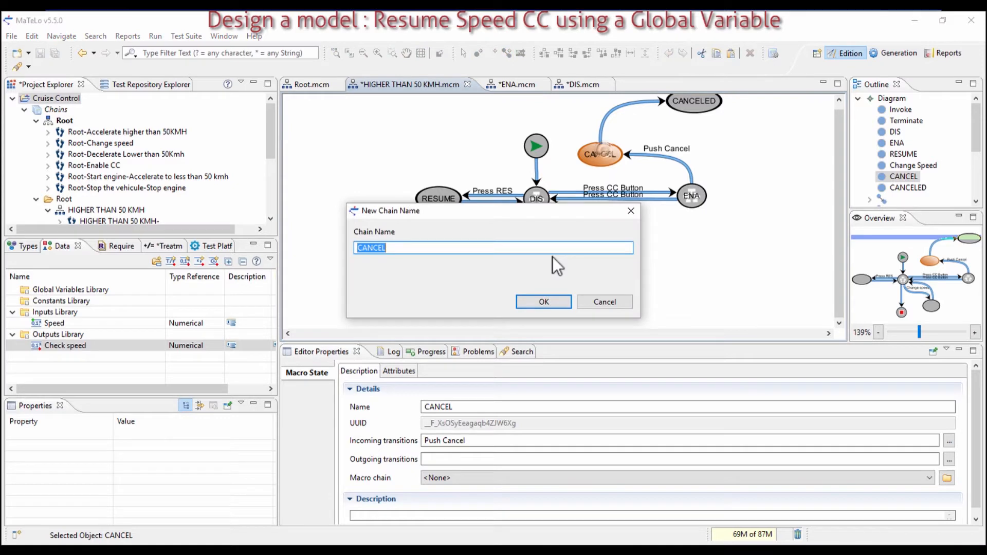
pyautogui.click(543, 302)
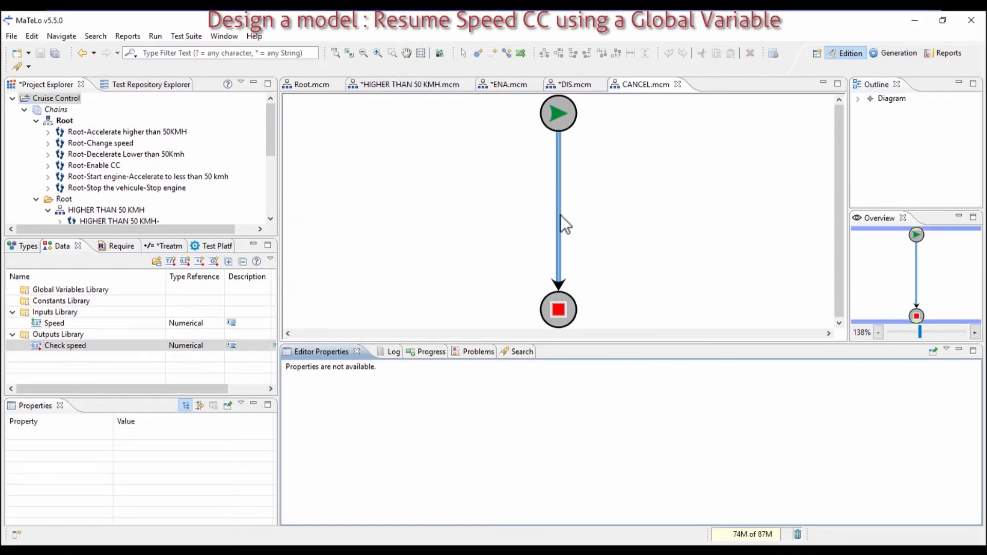
pyautogui.click(560, 215)
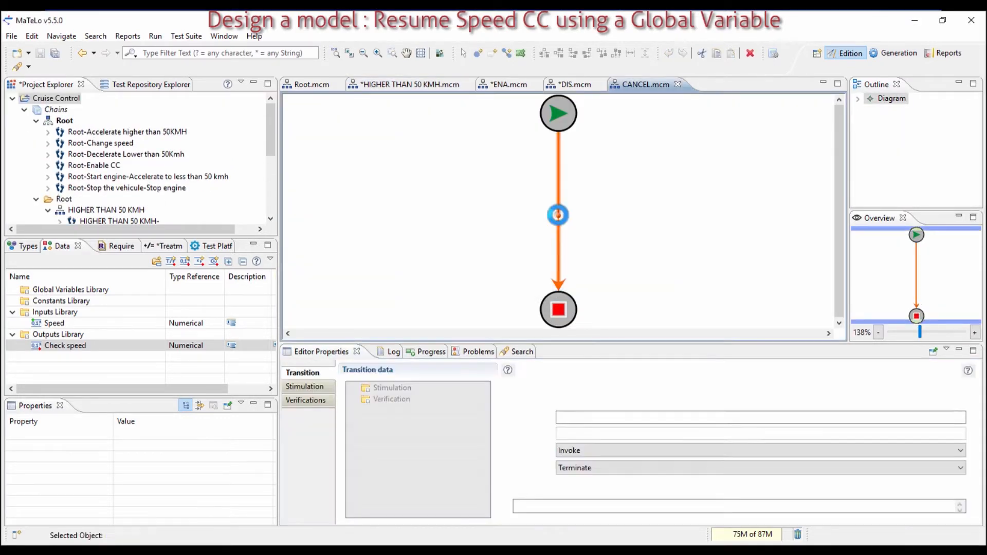
pyautogui.click(575, 420)
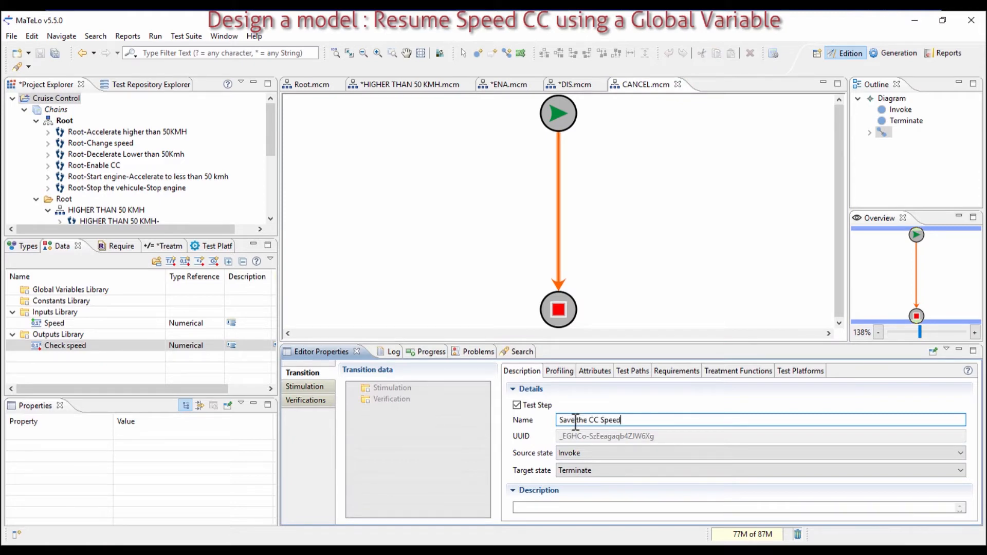
pyautogui.press('Return')
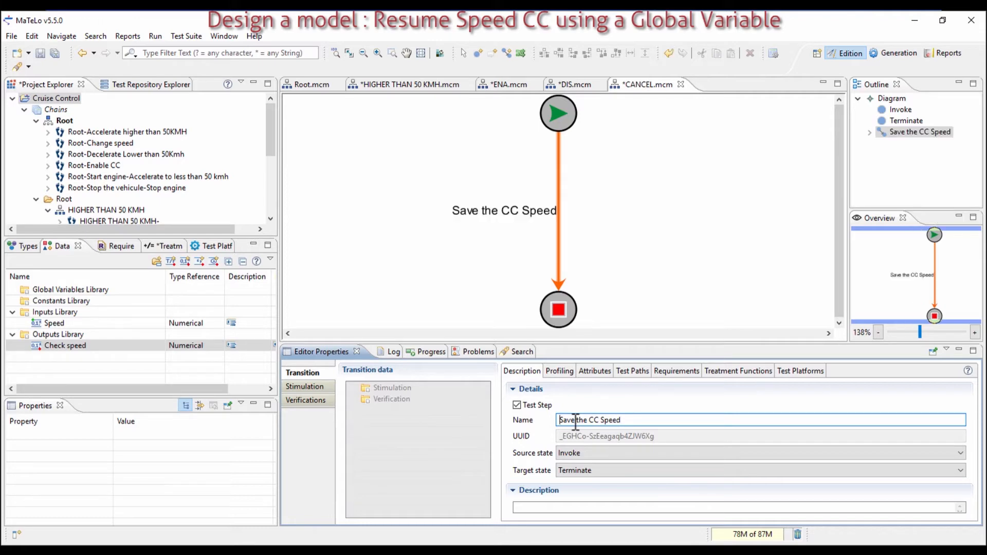
# Step: Add the static assign function to the Treatment Functions Library
pyautogui.click(729, 371)
pyautogui.click(163, 245)
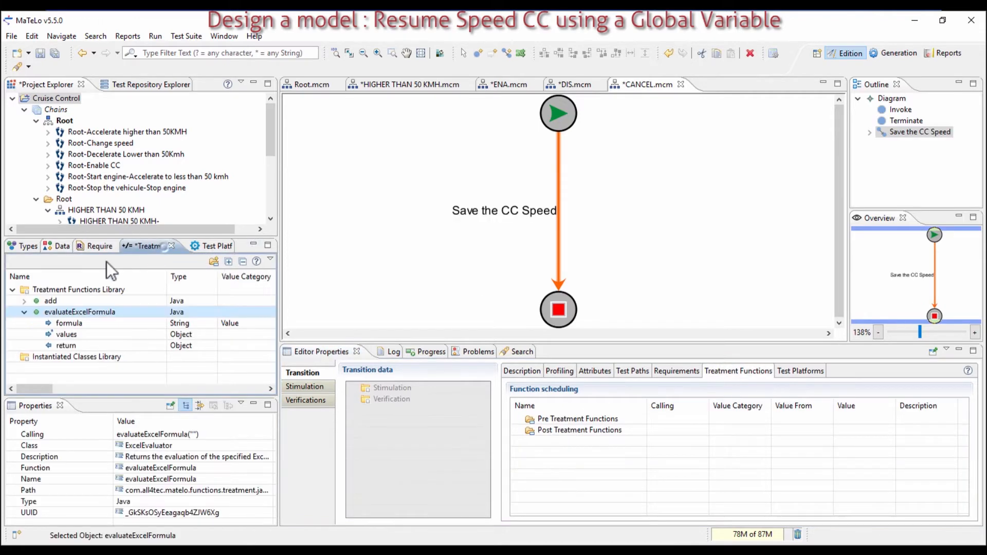
pyautogui.click(69, 289)
pyautogui.rightClick(68, 288)
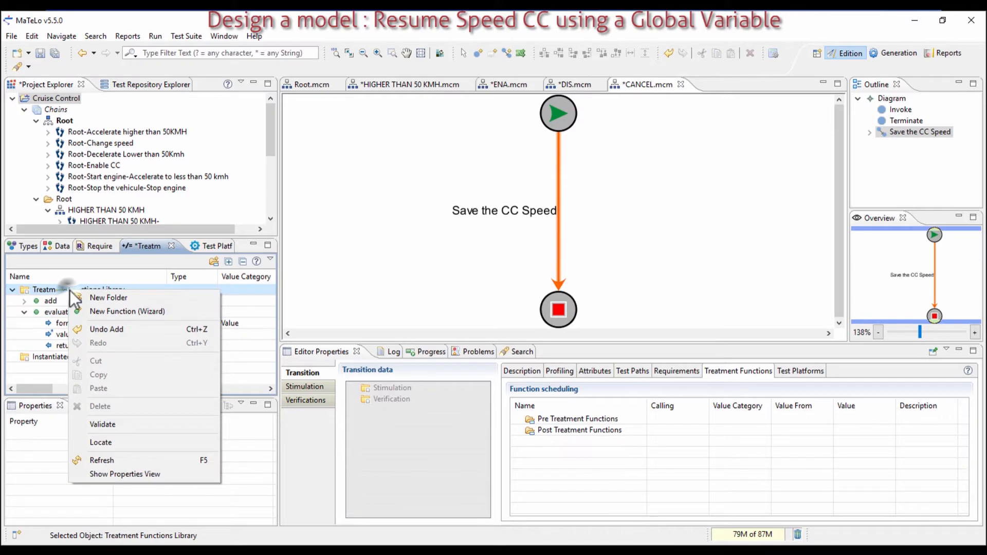
pyautogui.click(124, 311)
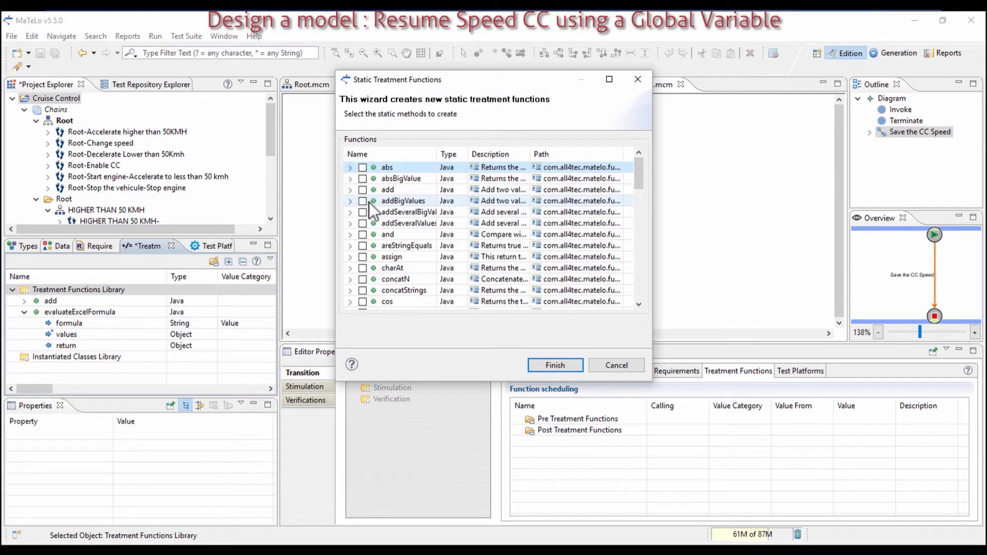
pyautogui.click(362, 257)
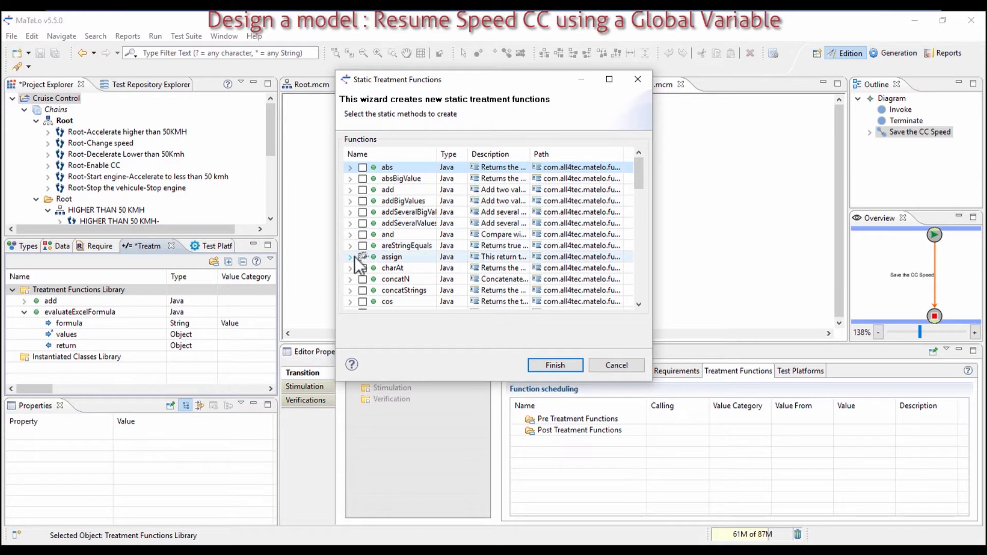
pyautogui.click(555, 364)
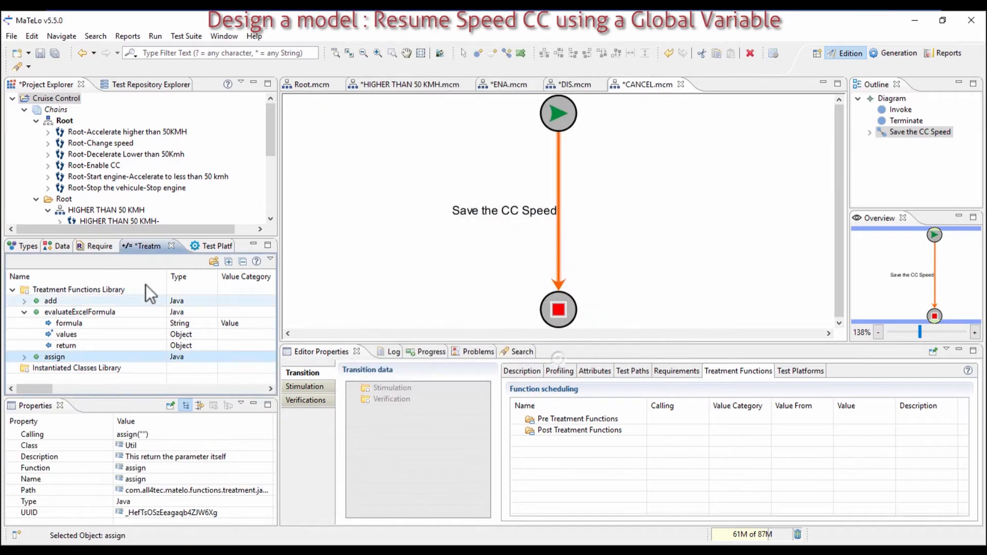
# Step: Create a numerical global variable named GV Speed in the Global Variables Library
pyautogui.click(60, 245)
pyautogui.rightClick(47, 289)
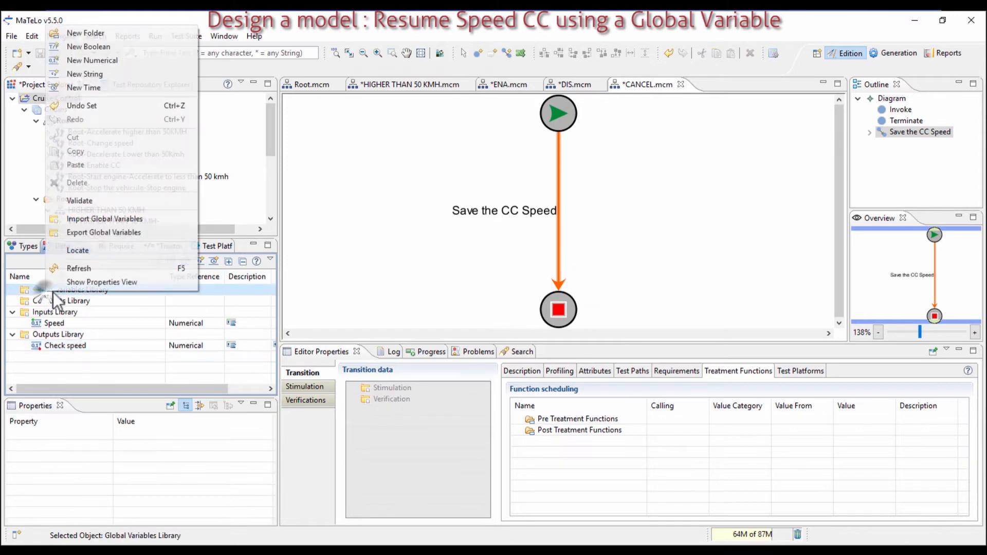
pyautogui.click(109, 62)
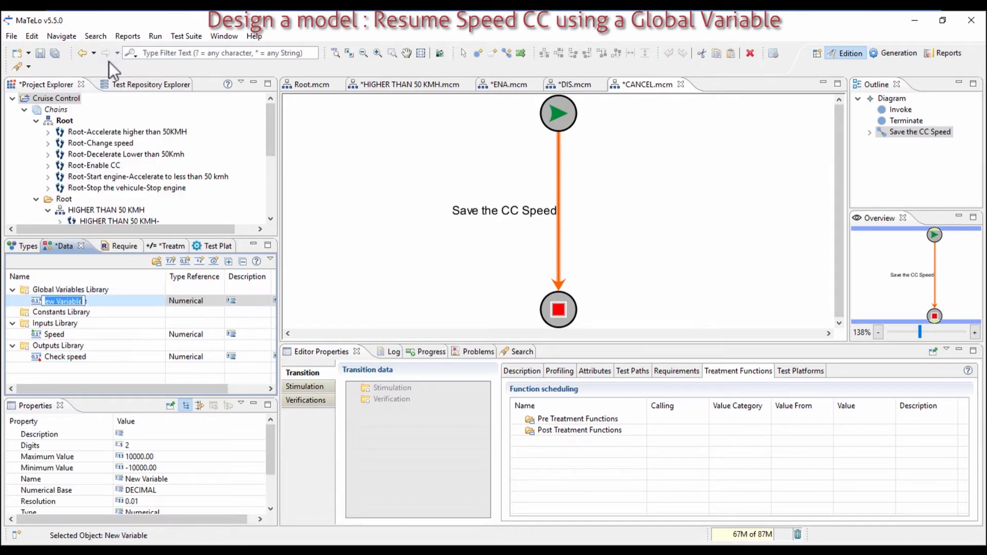
pyautogui.write('GV Speed')
pyautogui.press('Return')
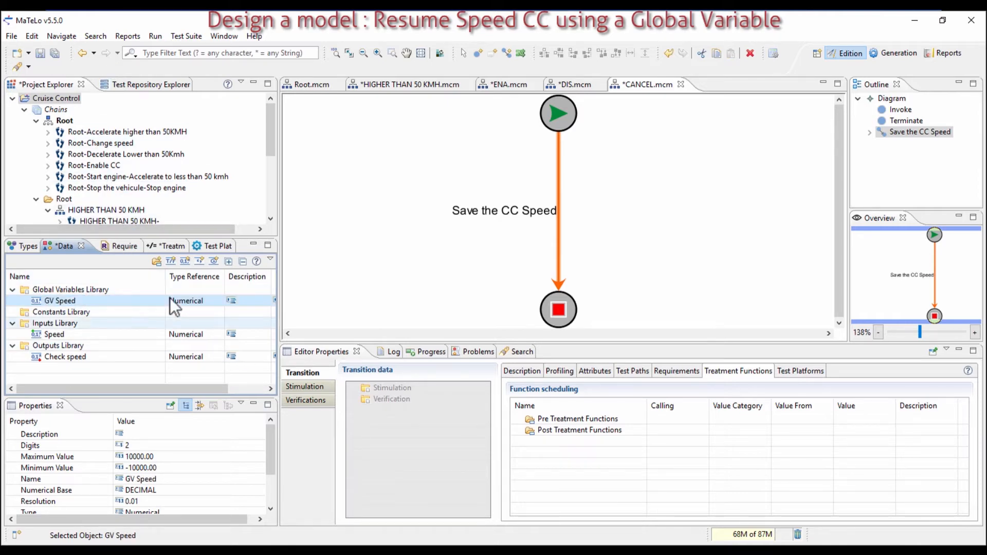
# Step: Add the assign function as a pre-treatment function of the Save the CC Speed transition and expand its parameters
pyautogui.click(160, 245)
pyautogui.moveTo(59, 354); pyautogui.dragTo(570, 417)
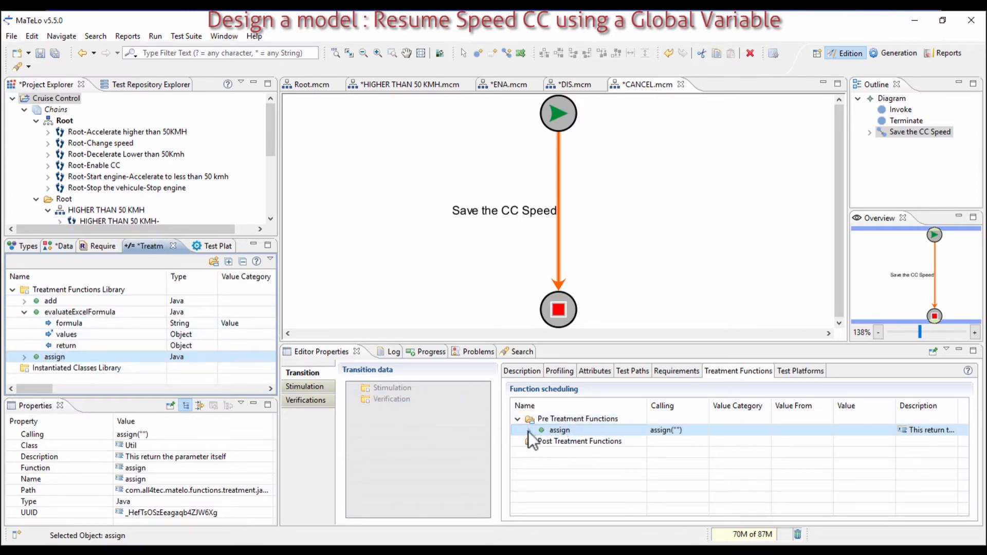
pyautogui.click(530, 430)
# Step: Set the assign function's object to the External Output Check speed and its return to the Global Variable GV Speed
pyautogui.click(761, 440)
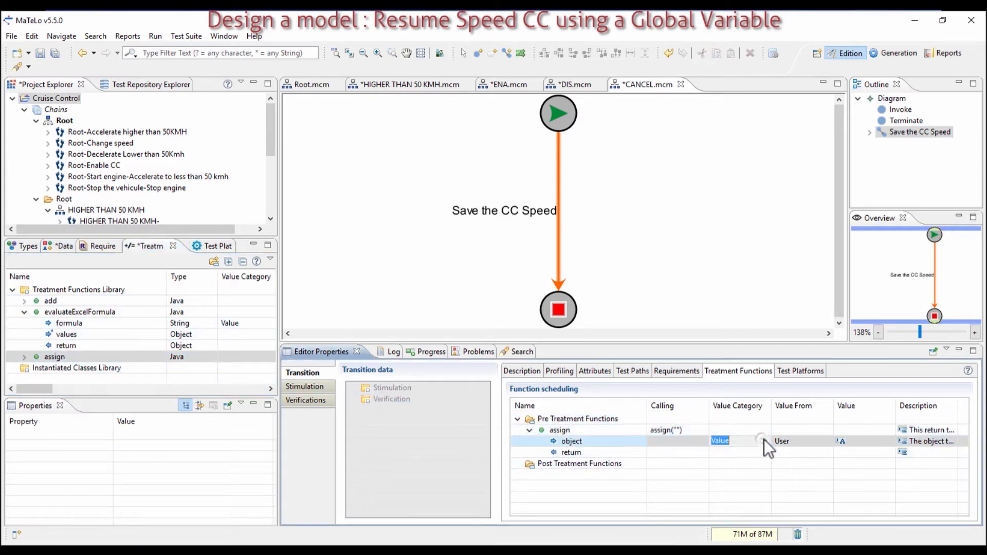
pyautogui.click(764, 440)
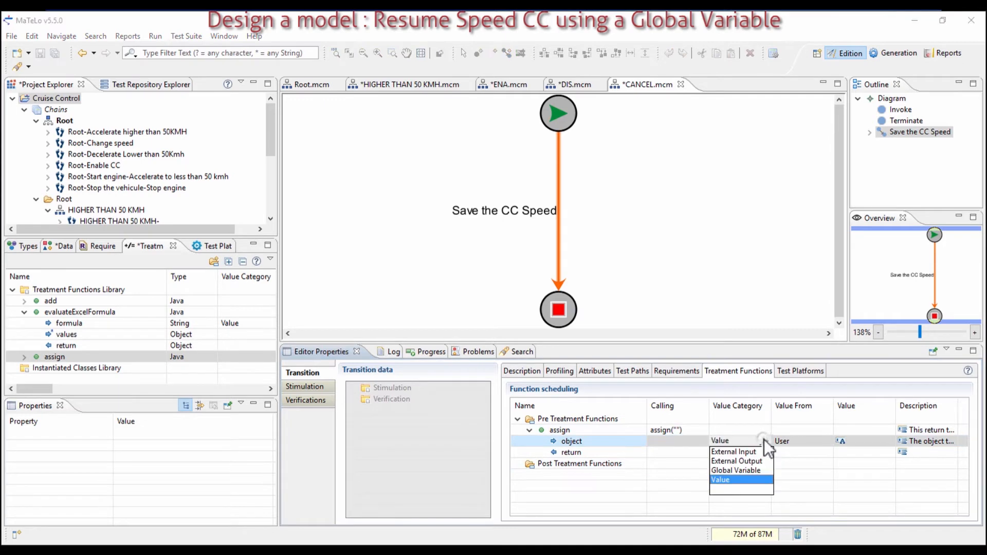
pyautogui.click(743, 460)
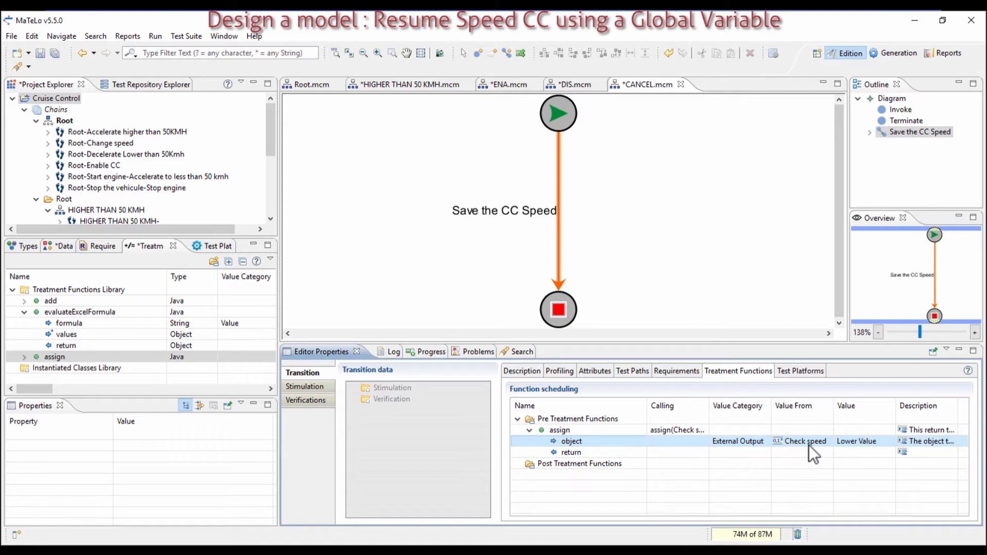
pyautogui.click(751, 452)
pyautogui.click(766, 452)
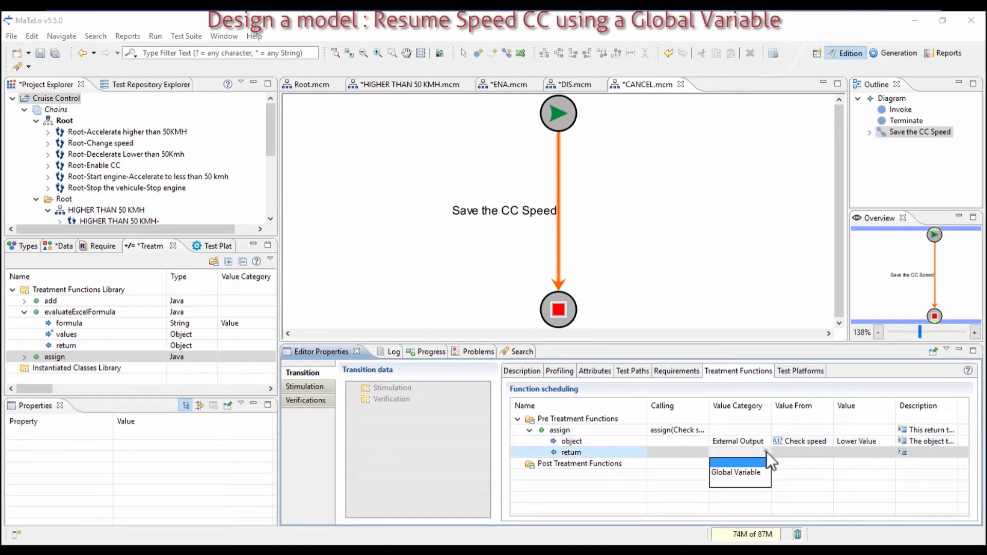
pyautogui.click(744, 472)
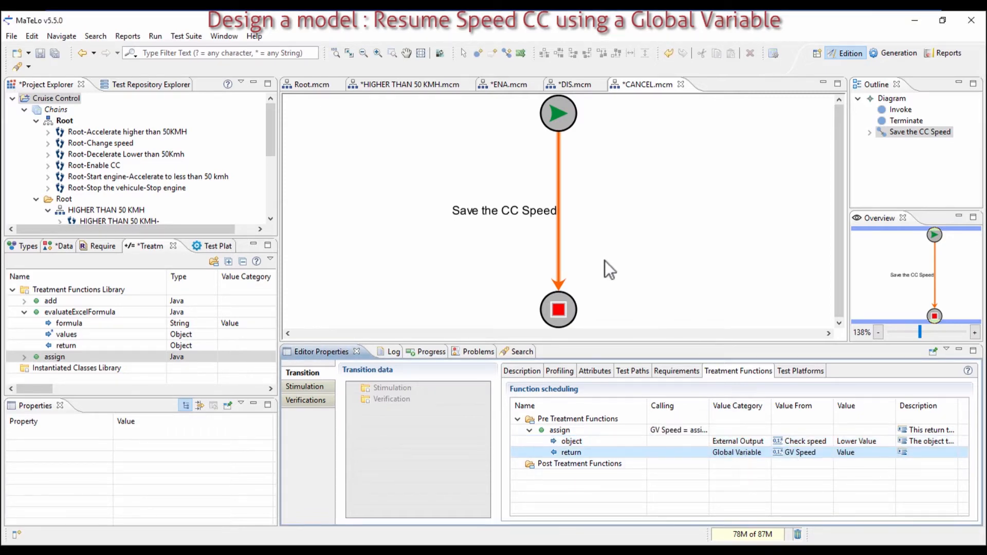
# Step: Return to the HIGHER THAN 50 KMH chain and draw a transition from CANCELED back to itself
pyautogui.click(565, 82)
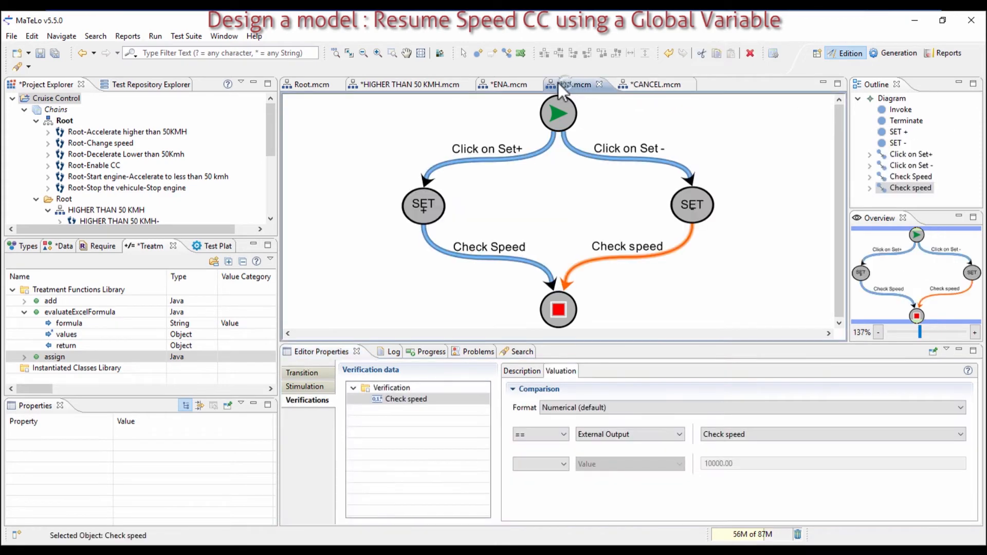
pyautogui.click(509, 87)
pyautogui.click(431, 87)
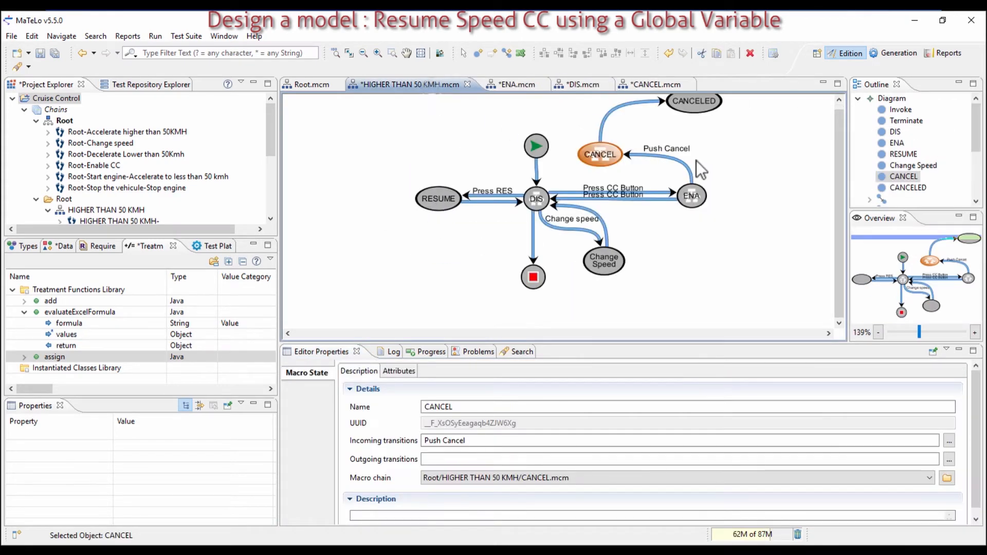
pyautogui.scroll(1, 696, 162)
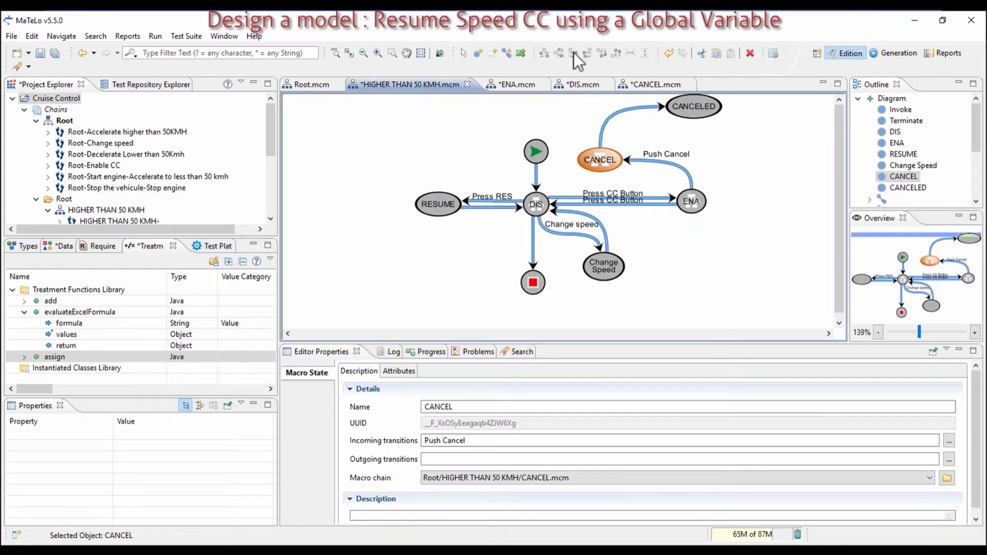
pyautogui.click(505, 54)
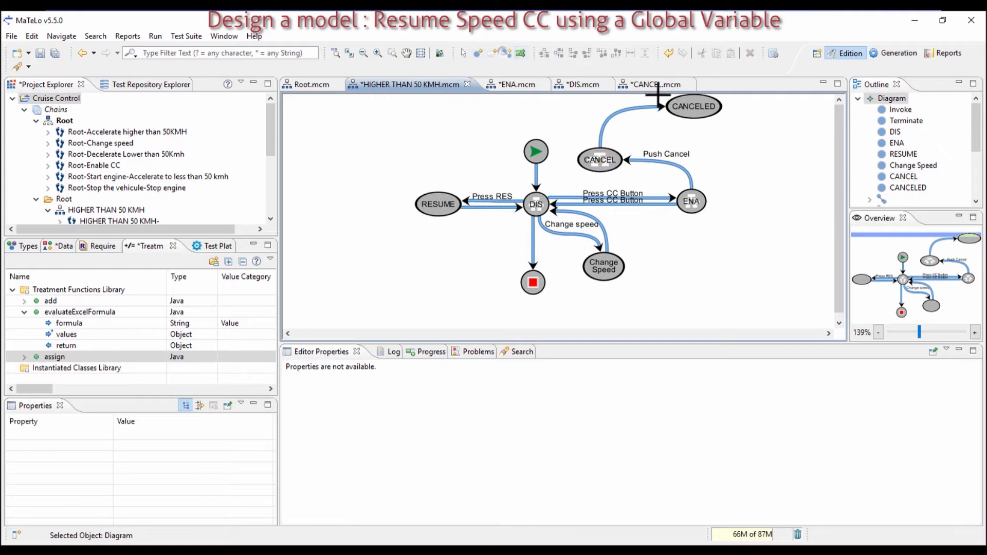
pyautogui.scroll(1, 712, 103)
pyautogui.click(702, 130)
pyautogui.click(702, 130)
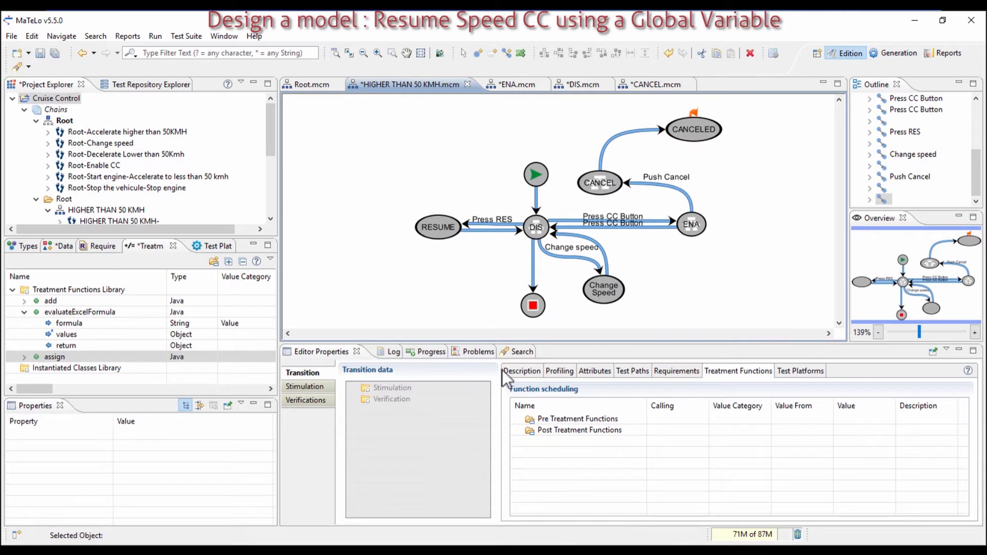
# Step: Name the self-transition on CANCELED Change speed
pyautogui.click(504, 370)
pyautogui.click(652, 423)
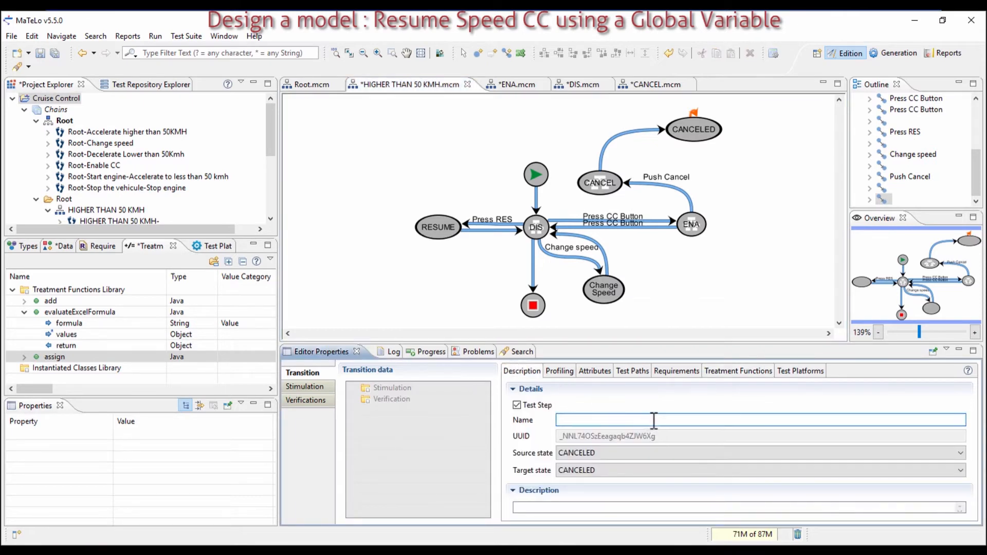
pyautogui.write('Change speded')
pyautogui.press('Return')
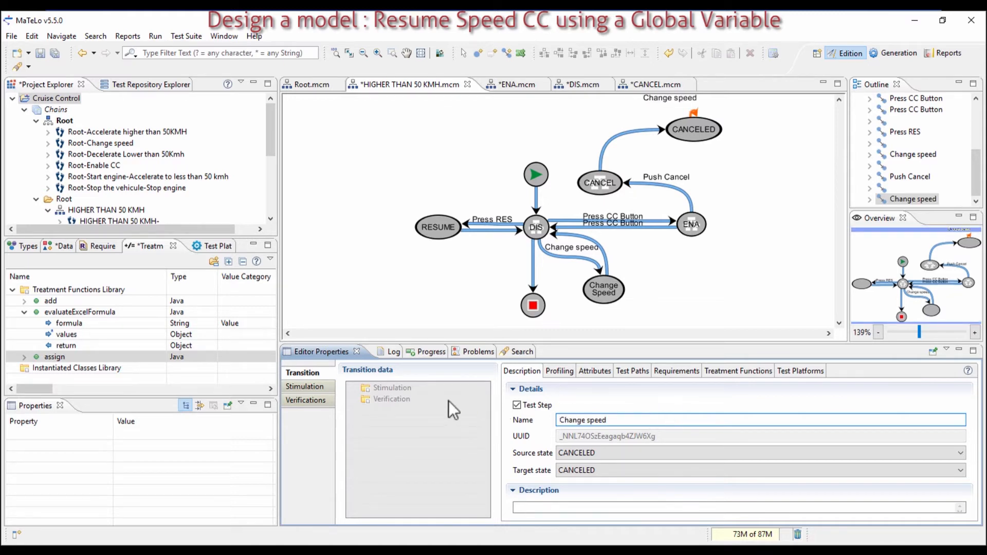
# Step: Add the Speed input as stimulation data of CANCELED's Change speed self-transition and show its valuation
pyautogui.doubleClick(391, 389)
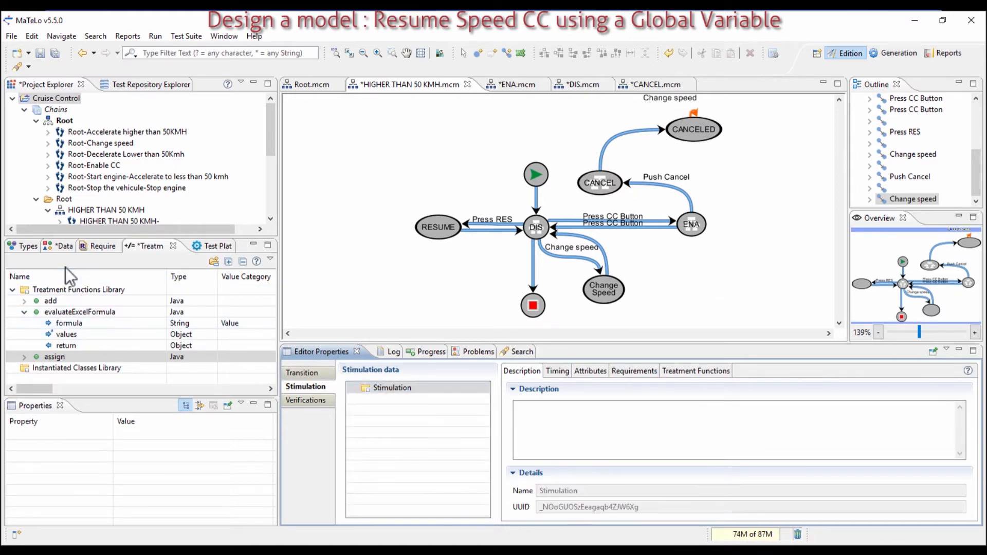
pyautogui.click(60, 246)
pyautogui.moveTo(51, 334); pyautogui.dragTo(391, 389)
pyautogui.click(572, 369)
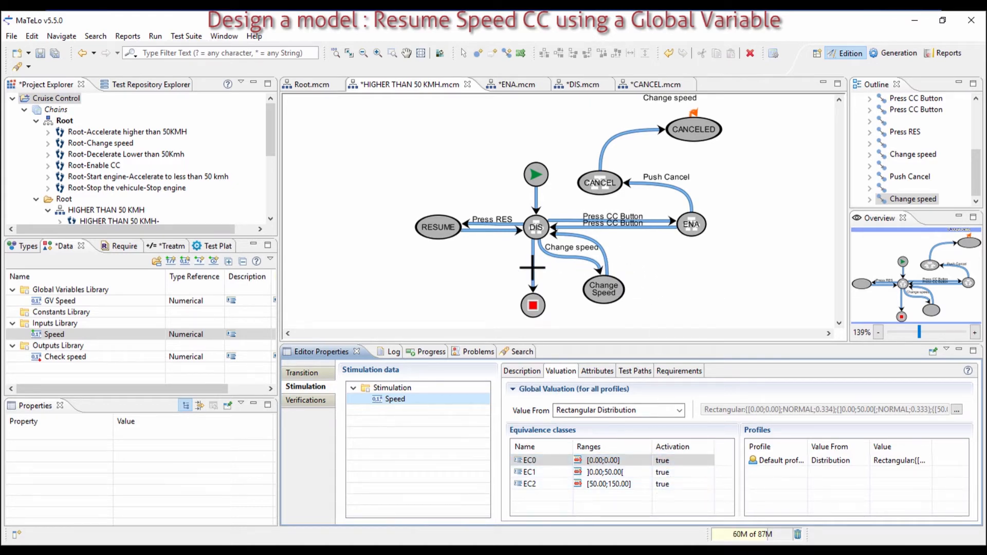
# Step: Add the Check speed output as a verification on CANCELED's Change speed transition, comparing it == External Input Speed with the second comparison left blank
pyautogui.click(306, 400)
pyautogui.moveTo(65, 357); pyautogui.dragTo(386, 399)
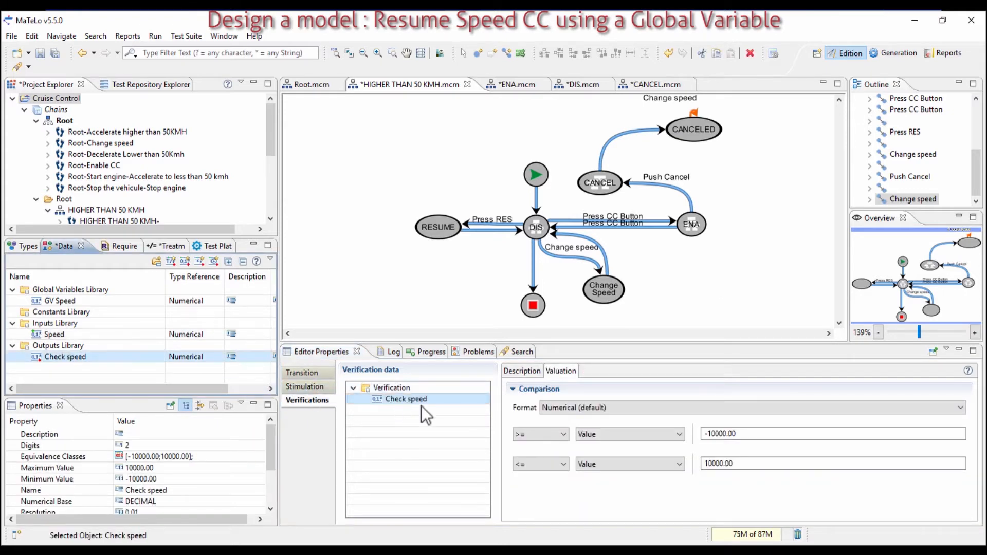
pyautogui.click(535, 438)
pyautogui.click(536, 452)
pyautogui.click(630, 438)
pyautogui.click(610, 445)
pyautogui.click(540, 464)
pyautogui.click(548, 484)
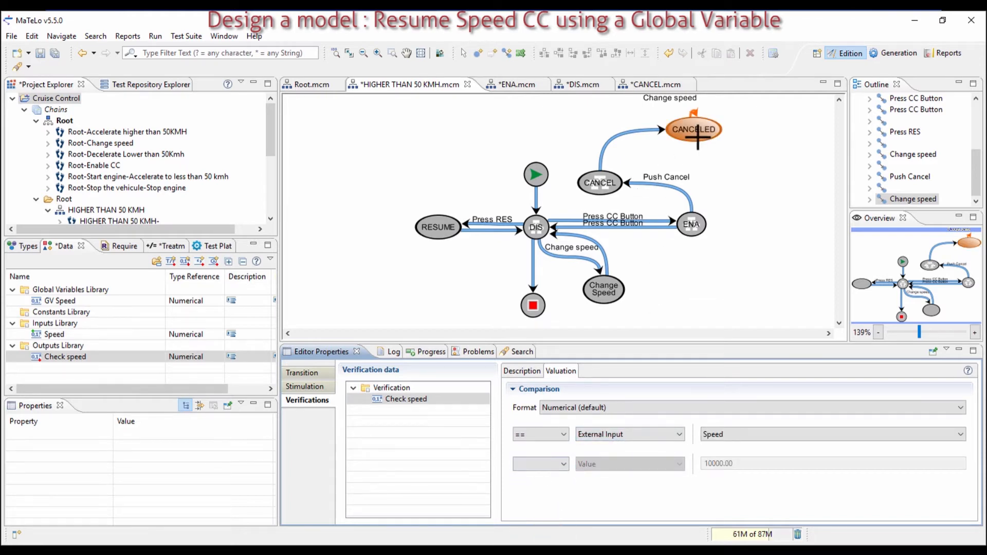
# Step: Add a macro state between CANCELED and ENA and name it RESUMED
pyautogui.click(479, 53)
pyautogui.click(686, 171)
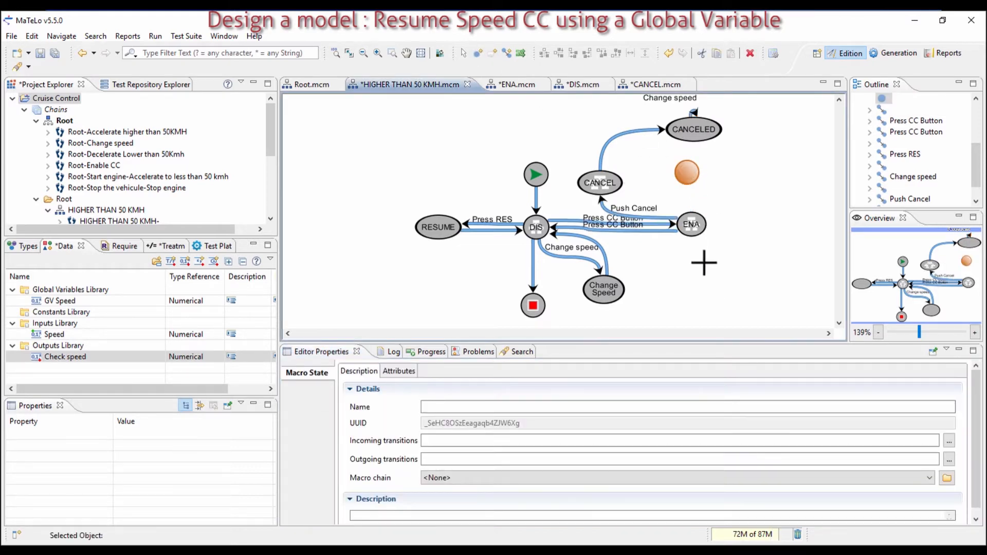
pyautogui.click(600, 406)
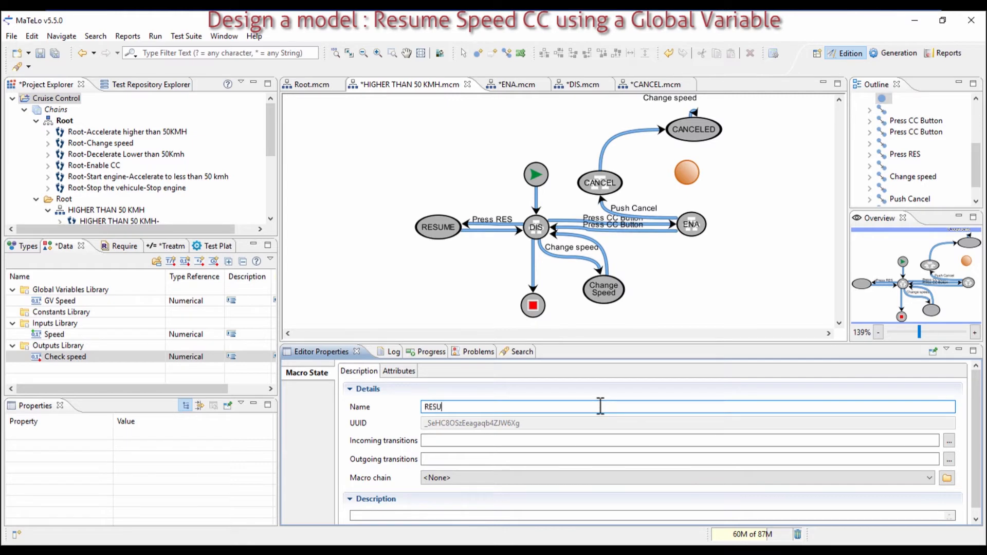
pyautogui.press('Return')
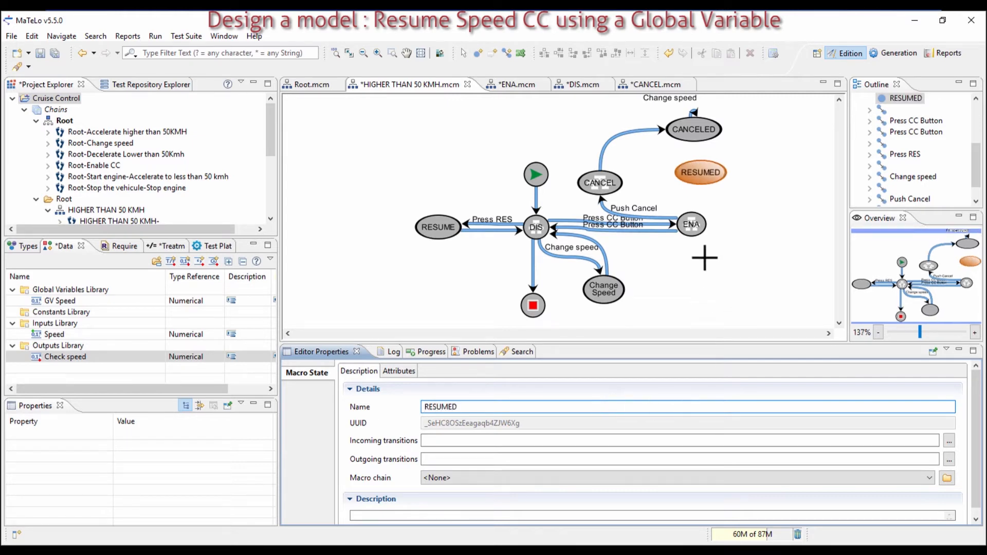
# Step: Draw a transition from CANCELED to RESUMED and shift RESUMED to sit directly beneath CANCELED
pyautogui.click(507, 53)
pyautogui.click(689, 115)
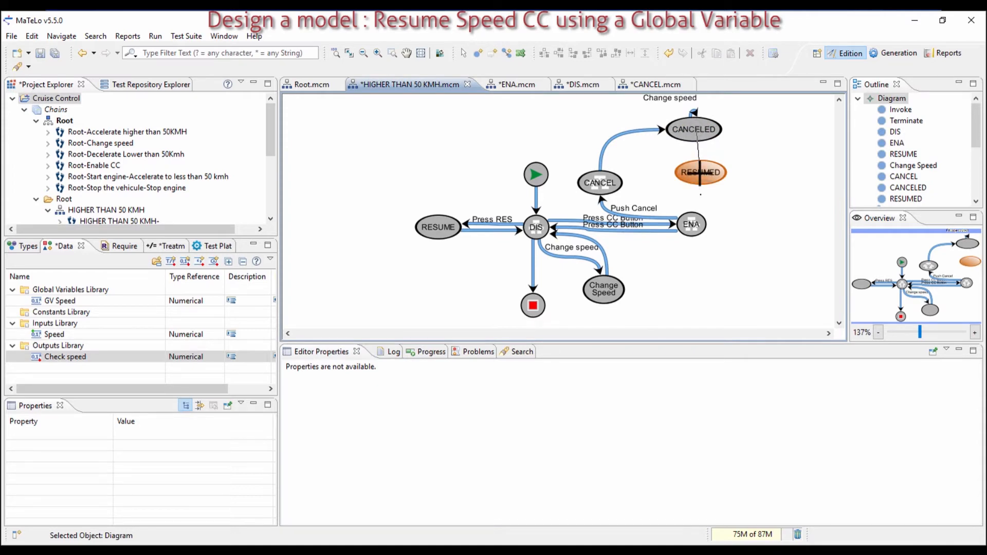
pyautogui.click(701, 172)
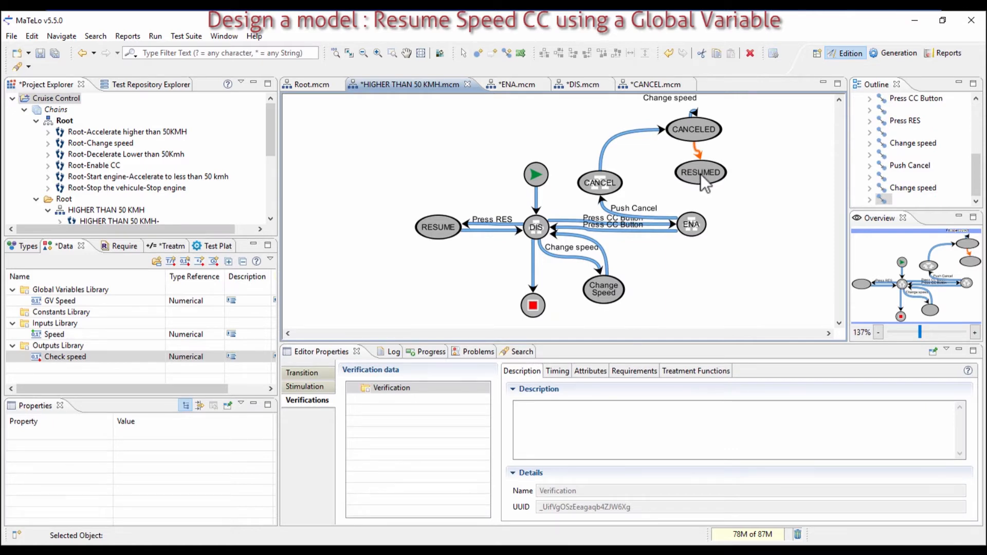
pyautogui.rightClick(739, 176)
pyautogui.click(750, 183)
pyautogui.click(700, 173)
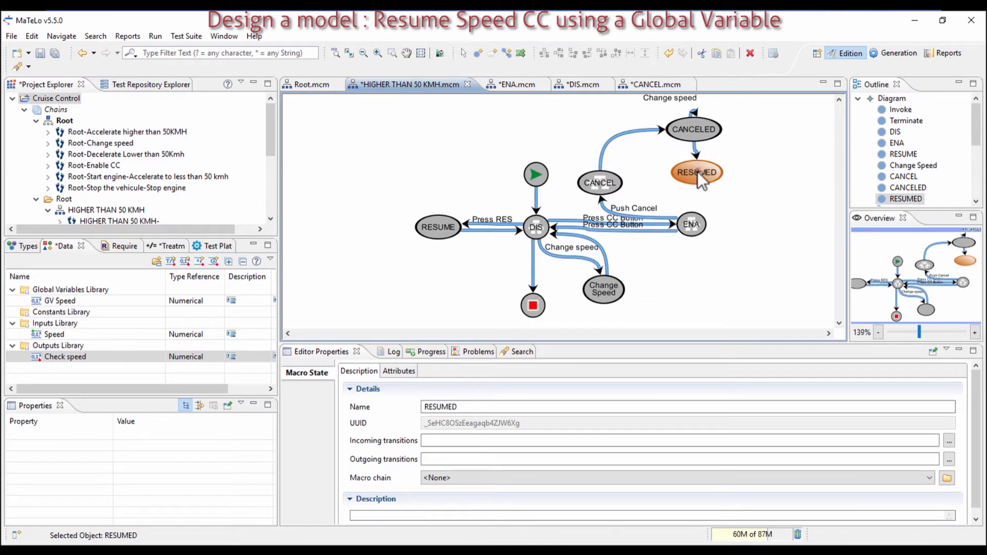
# Step: Name the transition from CANCELED to RESUMED Press RES
pyautogui.click(695, 147)
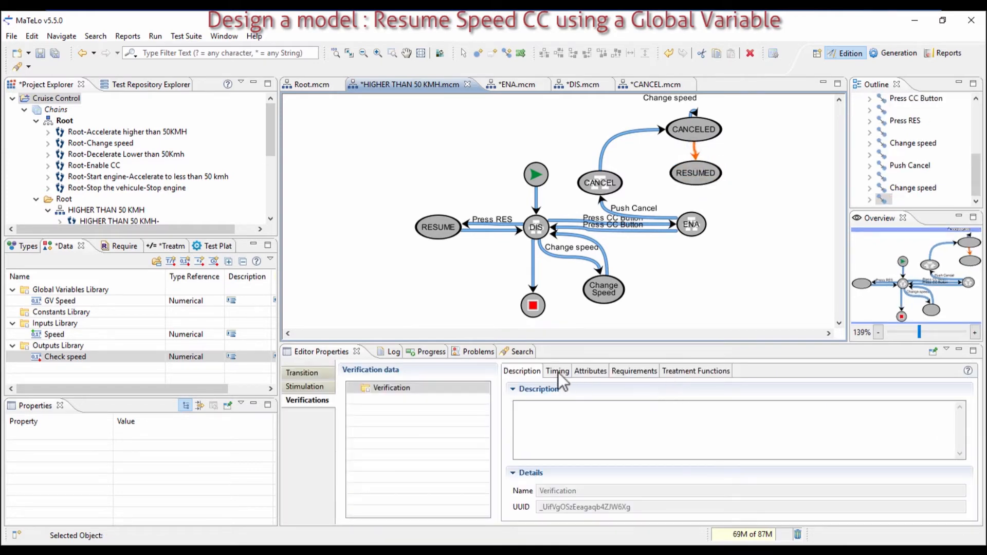
pyautogui.click(309, 369)
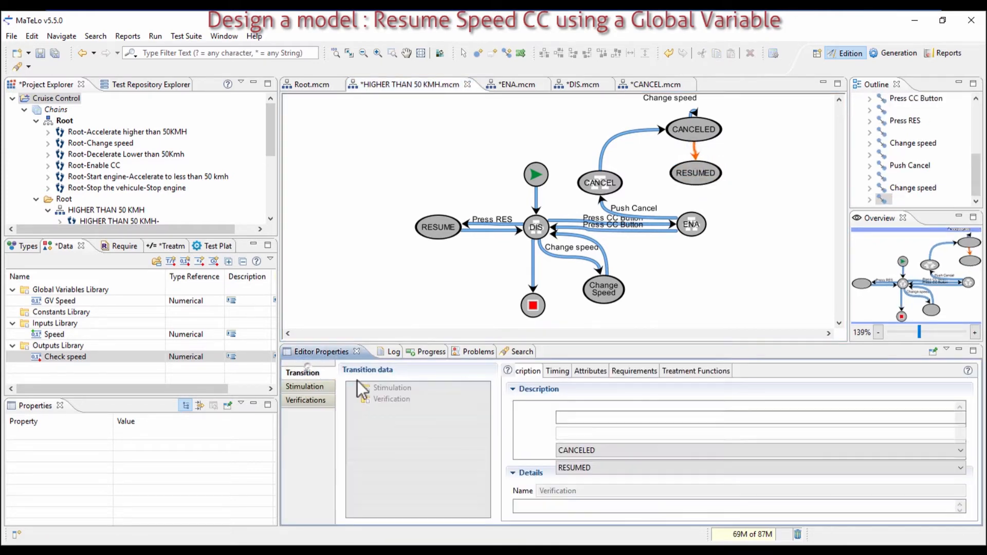
pyautogui.click(615, 425)
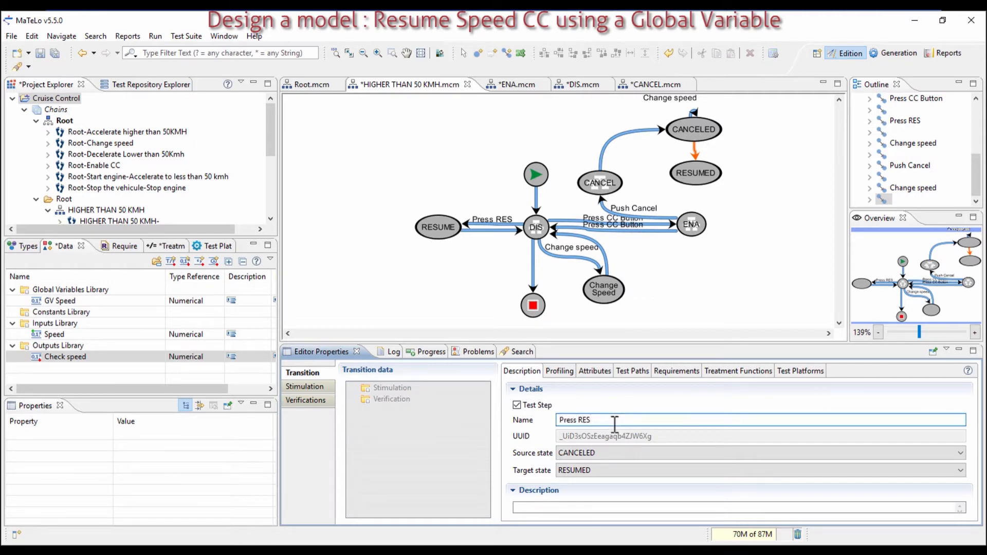
# Step: Draw a transition from the RESUMED state to the ENA state
pyautogui.click(507, 57)
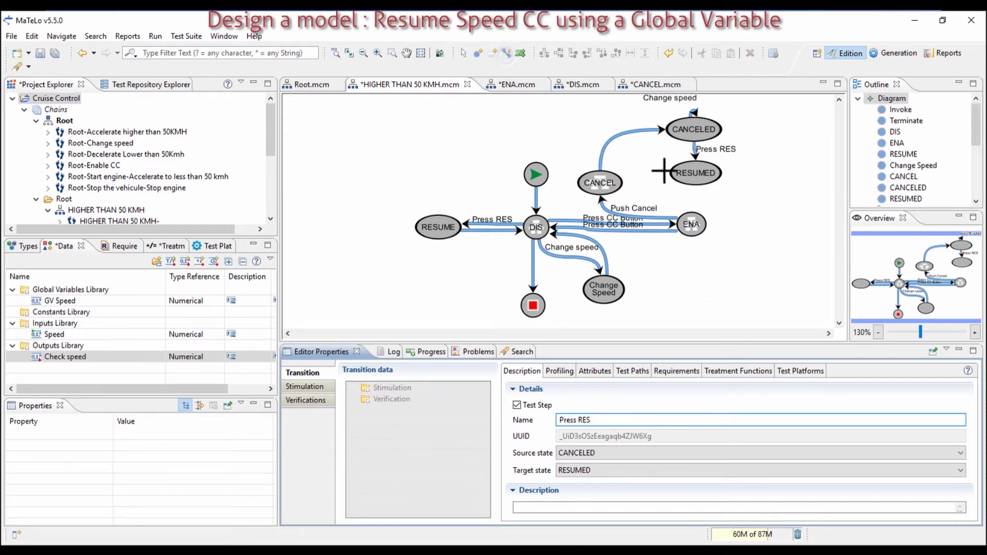
pyautogui.click(689, 173)
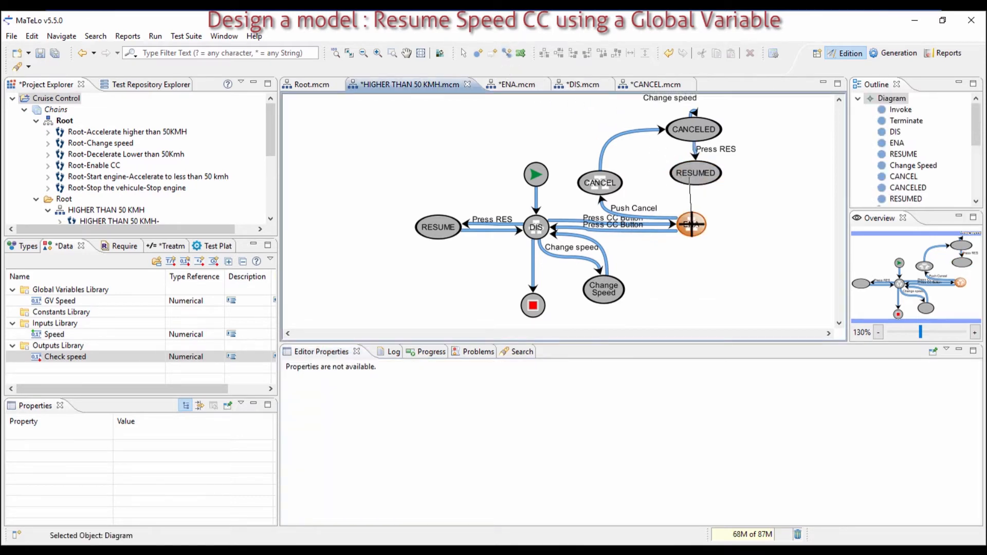
pyautogui.click(692, 224)
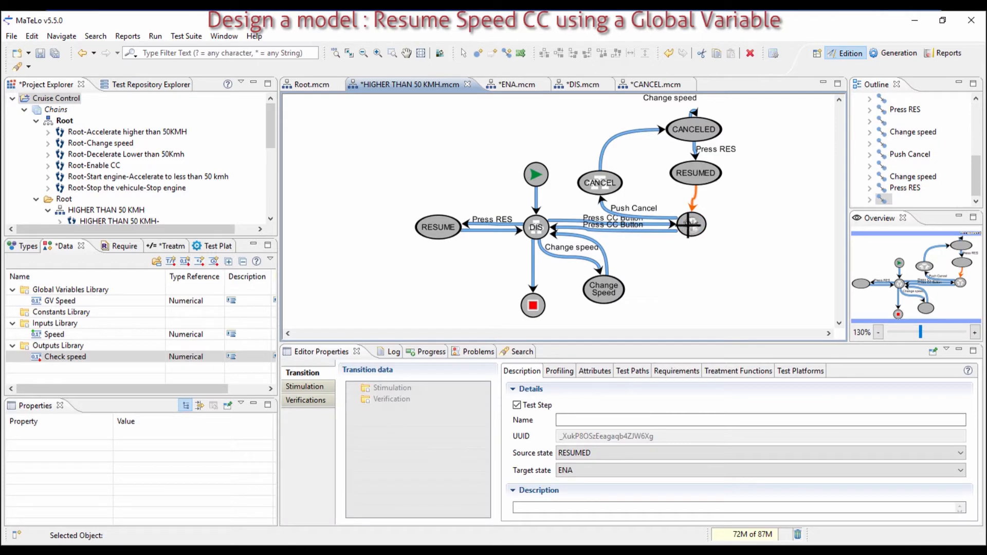
pyautogui.rightClick(665, 314)
pyautogui.click(693, 326)
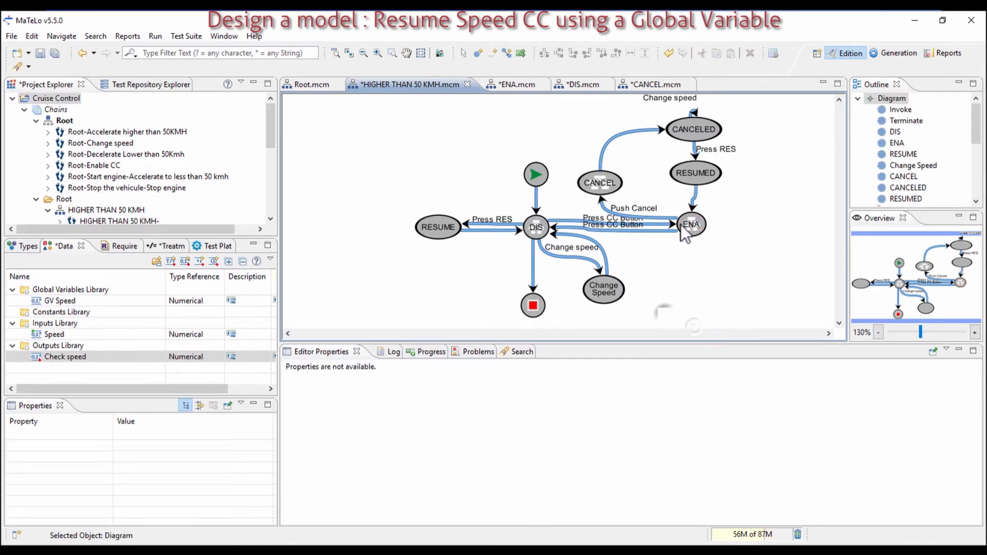
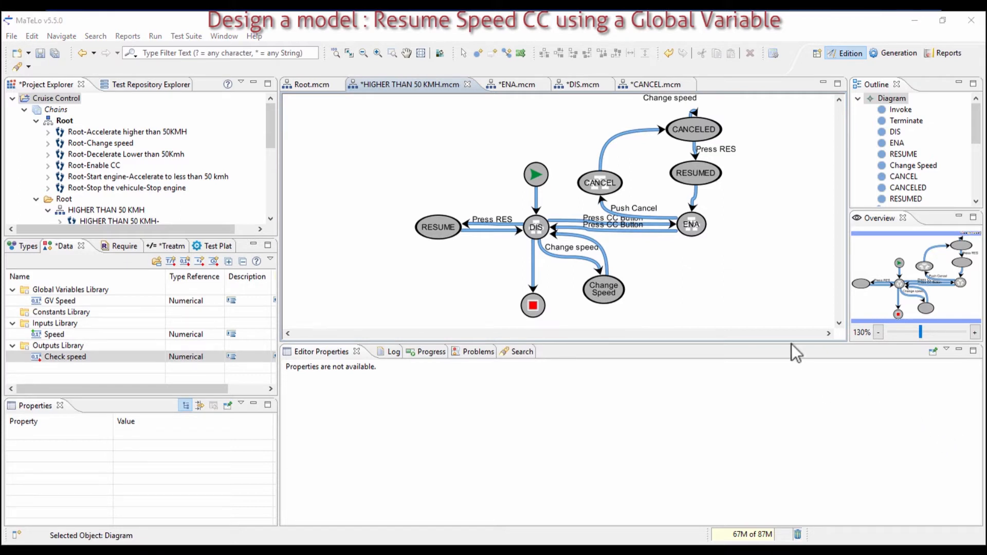
# Step: Name the transition from RESUMED to ENA Check Speed
pyautogui.click(695, 202)
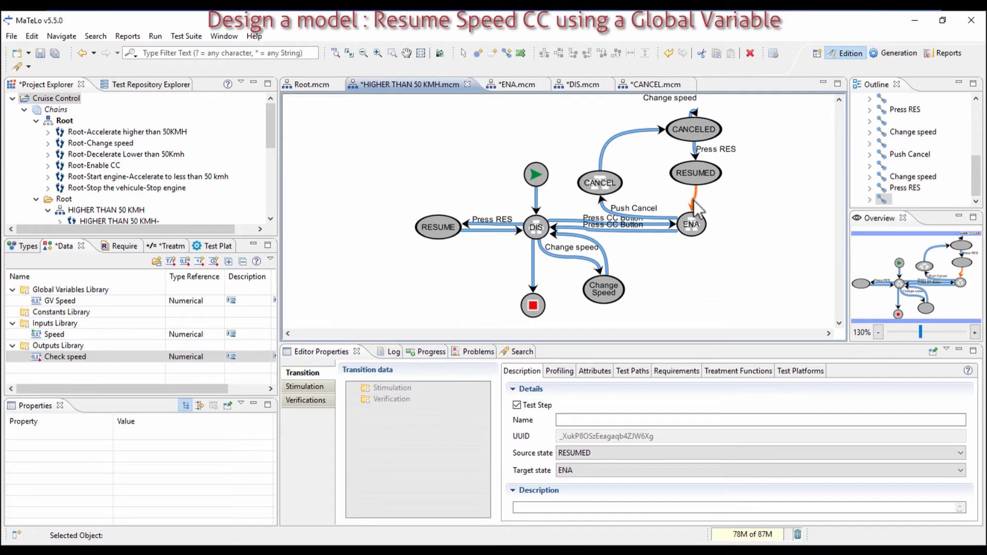
pyautogui.click(593, 420)
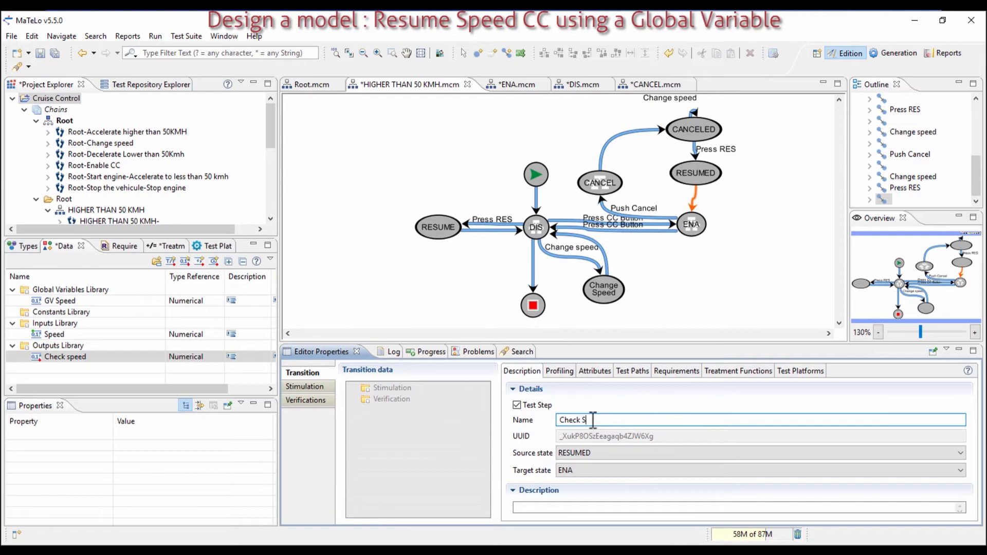
pyautogui.write('Check Speed')
pyautogui.press('Return')
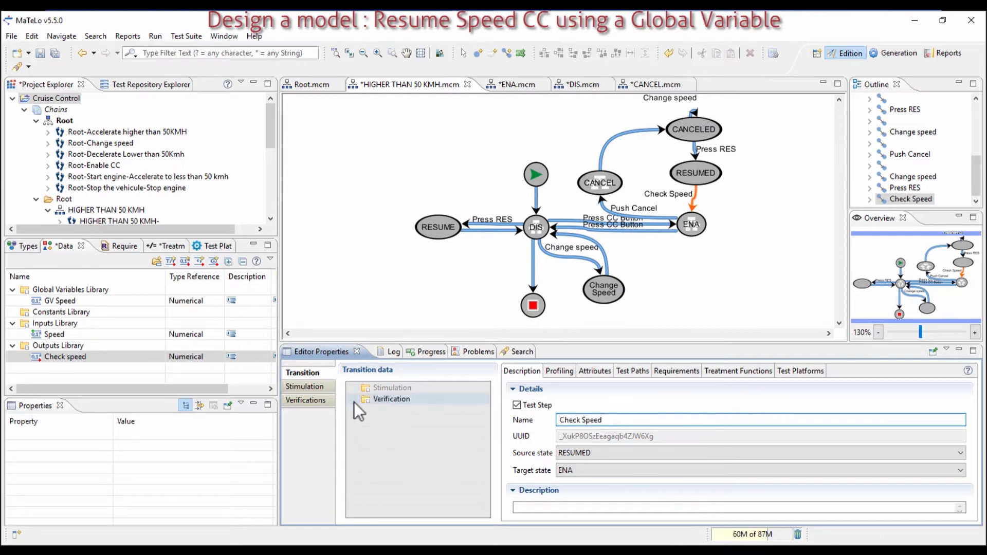
# Step: Add the Check speed output as a verification on the RESUMED-to-ENA transition, comparing it == Global Variable GV Speed with the second comparison left blank
pyautogui.doubleClick(380, 403)
pyautogui.moveTo(56, 357); pyautogui.dragTo(439, 391)
pyautogui.click(554, 436)
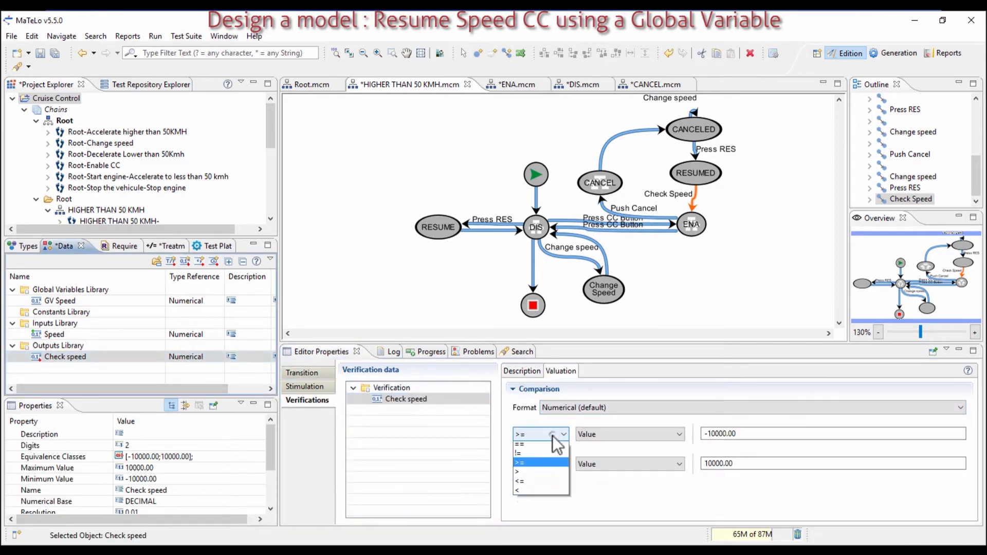
pyautogui.click(535, 455)
pyautogui.click(603, 435)
pyautogui.click(599, 449)
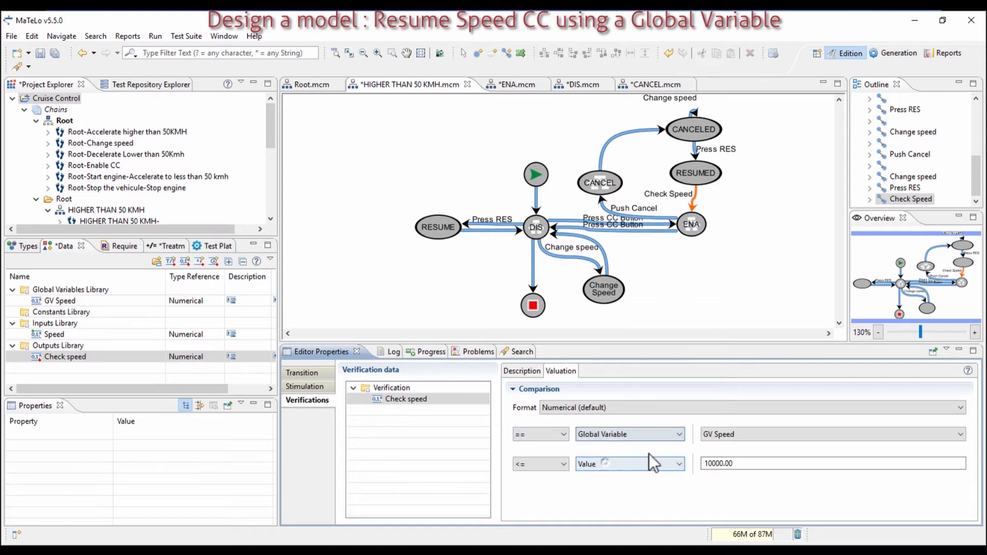
pyautogui.click(557, 466)
pyautogui.click(556, 466)
pyautogui.click(555, 467)
pyautogui.click(547, 475)
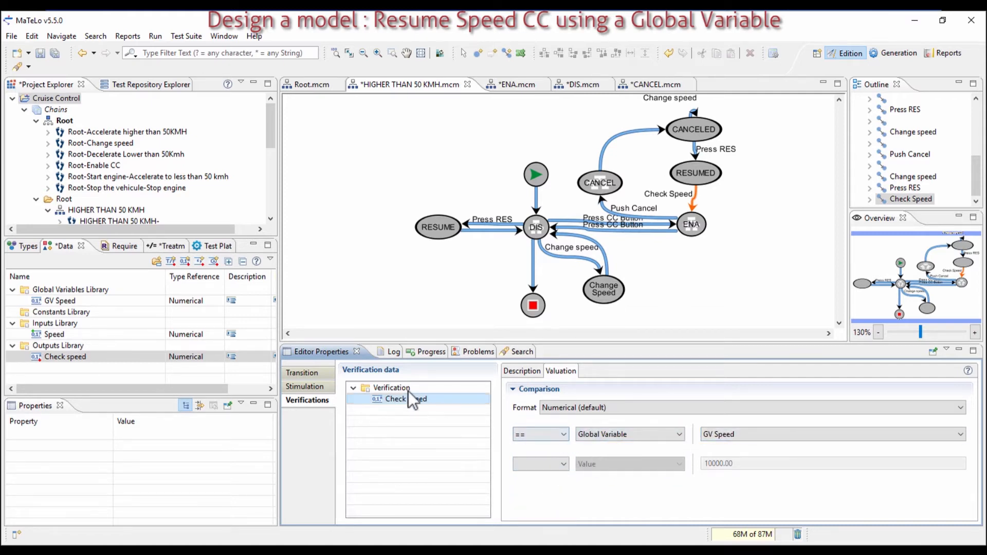
# Step: Set the delay before the Check Speed transition's verification to a value of 30 s
pyautogui.click(393, 388)
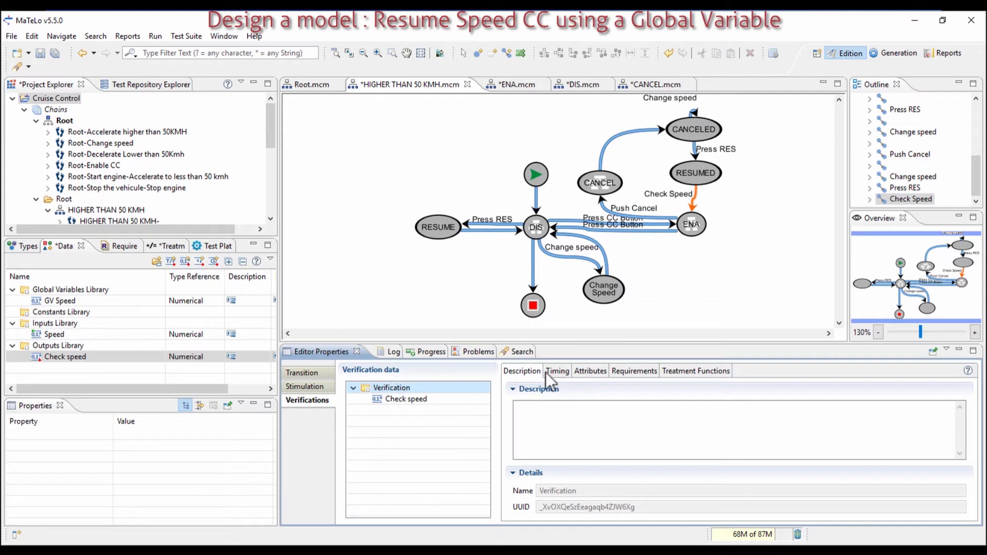
pyautogui.click(557, 371)
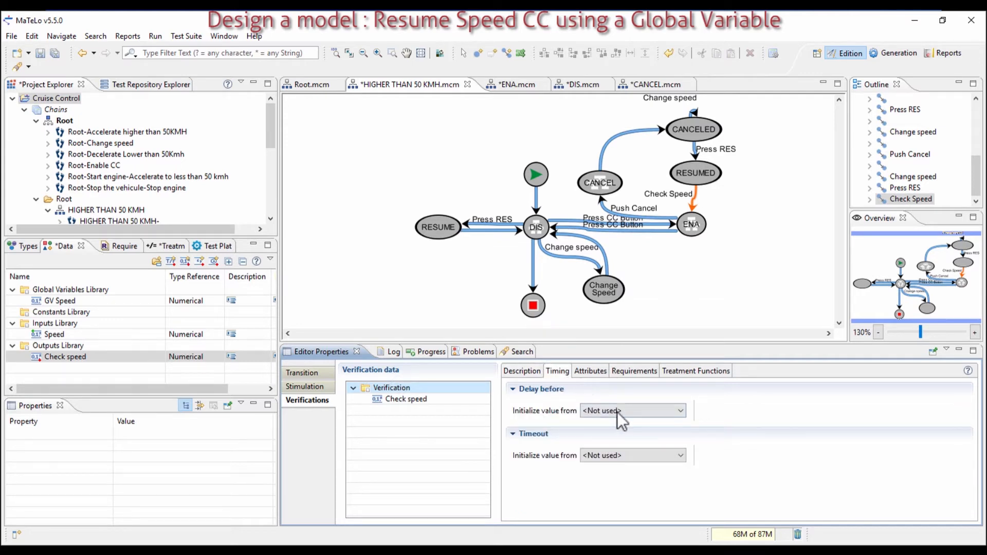
pyautogui.click(631, 410)
pyautogui.click(616, 431)
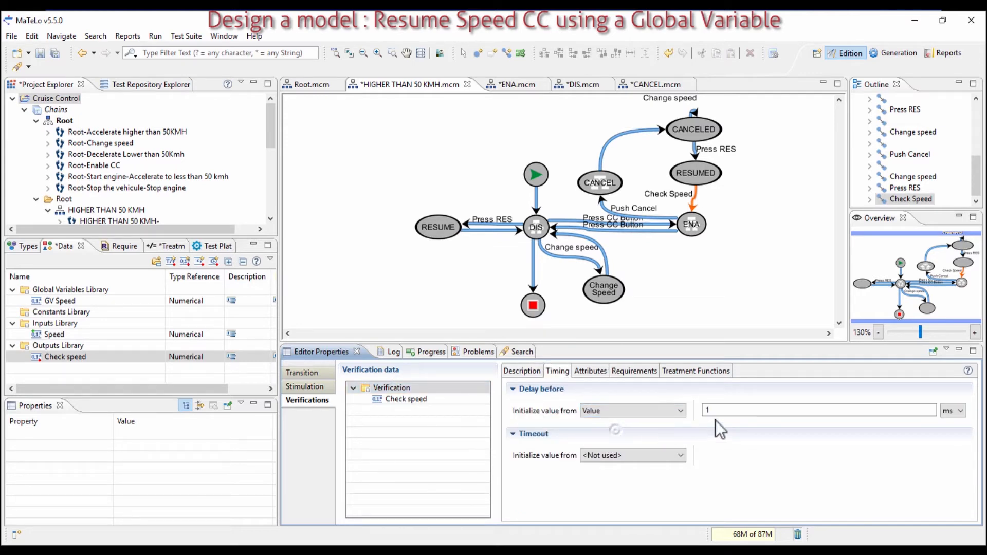
pyautogui.doubleClick(927, 410)
pyautogui.write('30')
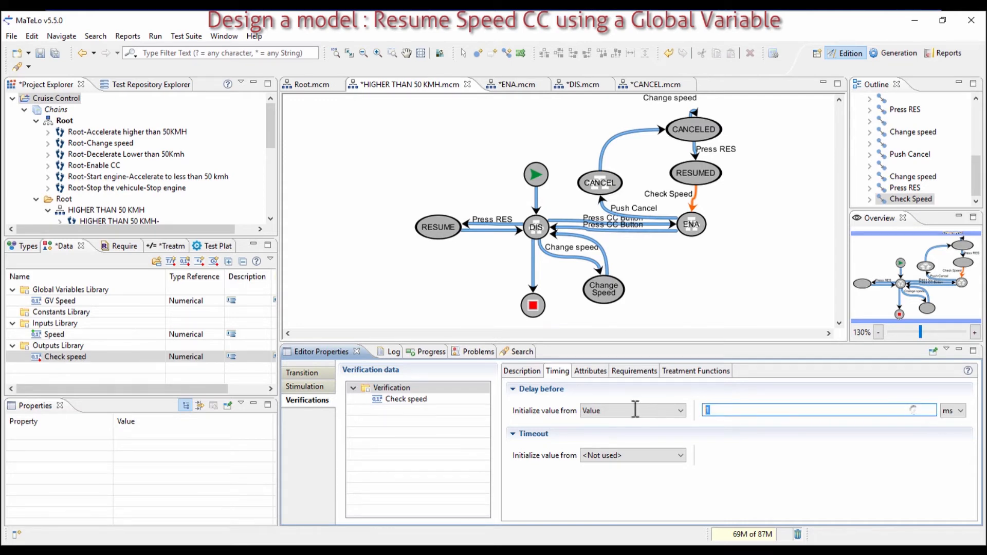
pyautogui.click(951, 413)
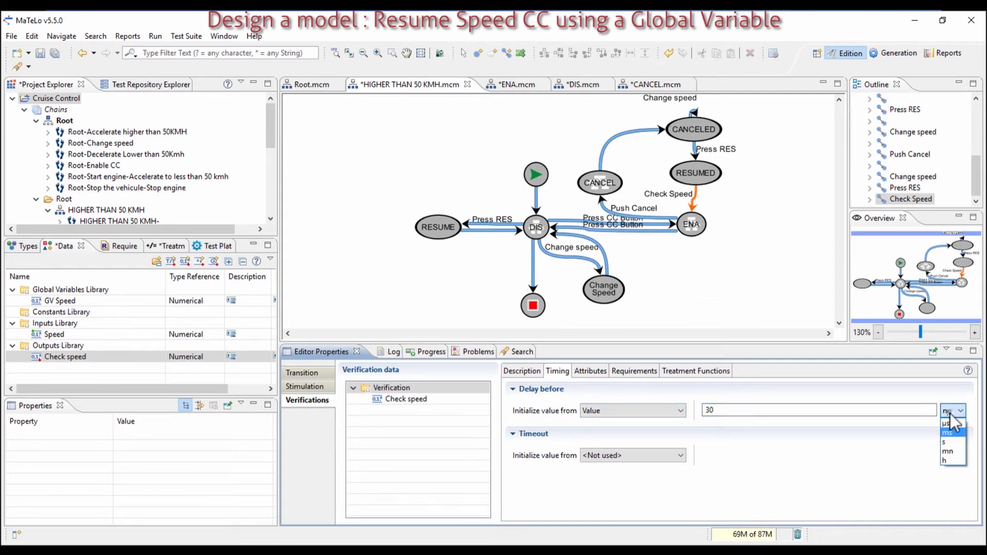
pyautogui.click(953, 436)
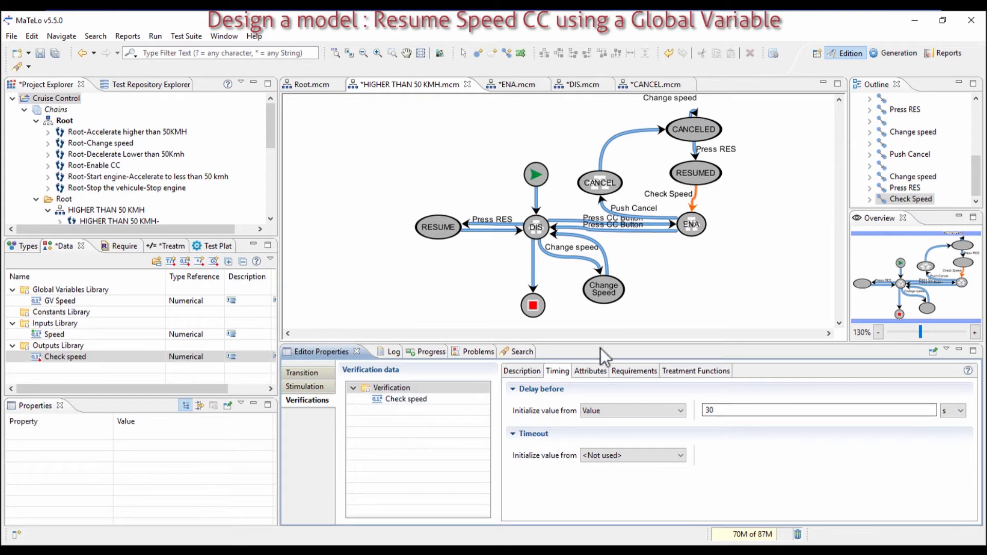
# Step: Align the CANCELED, RESUMED and ENA states on a common vertical axis
pyautogui.moveTo(761, 261); pyautogui.dragTo(653, 104)
pyautogui.click(545, 53)
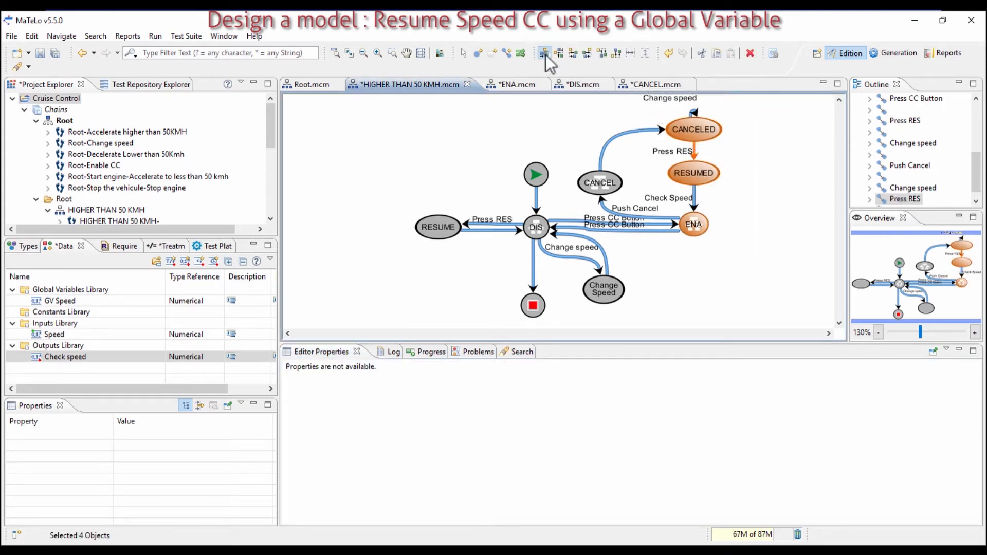
pyautogui.click(796, 188)
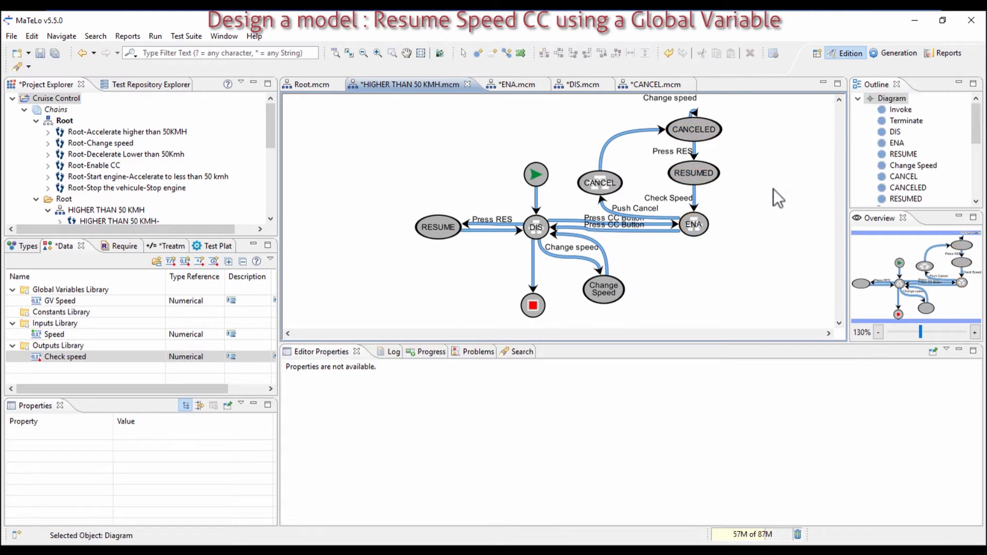
# Step: Add a macro state beside RESUMED, on the side away from CANCEL, and name it CLUTCH
pyautogui.click(478, 53)
pyautogui.click(574, 404)
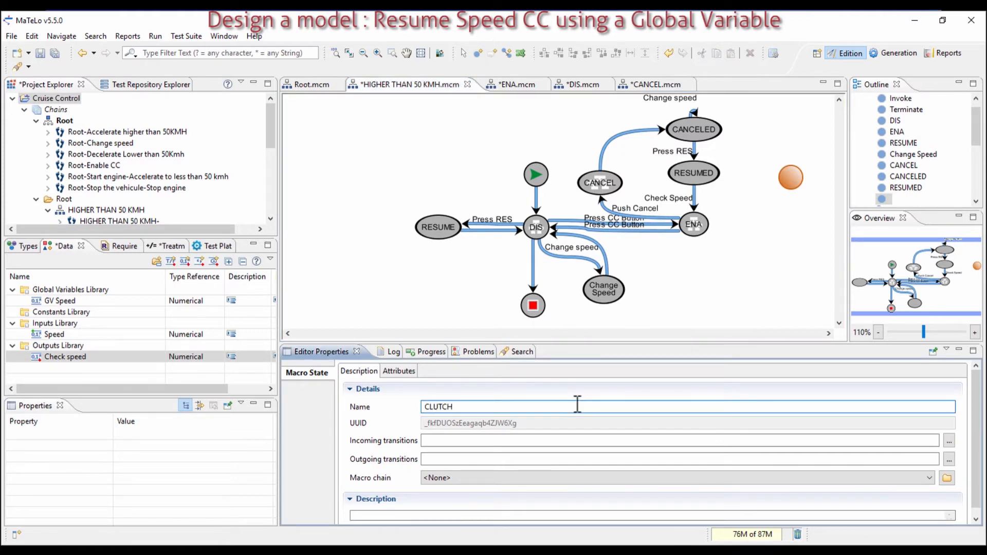
pyautogui.press('Return')
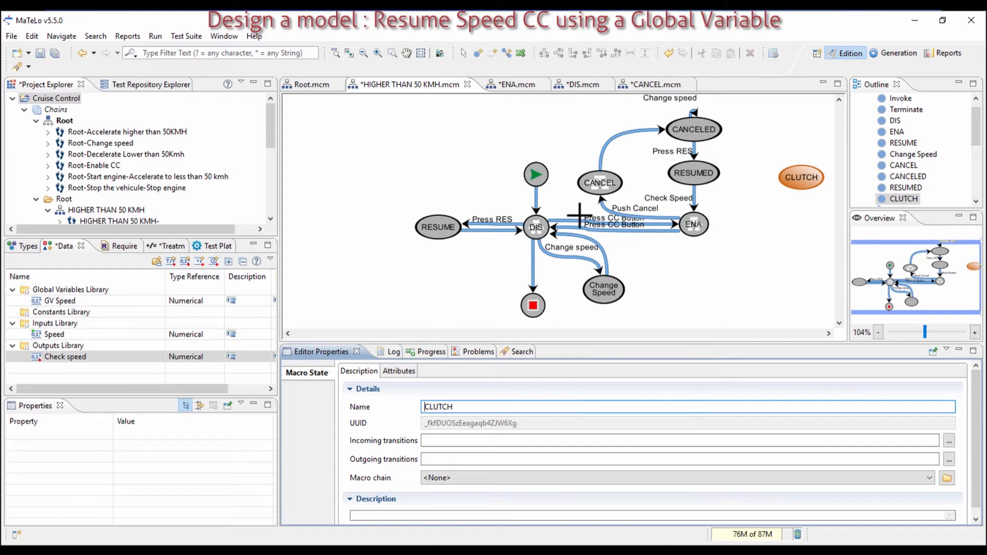
# Step: Draw a transition from ENA to CLUTCH and name it Press CLUTCH
pyautogui.click(520, 53)
pyautogui.click(694, 224)
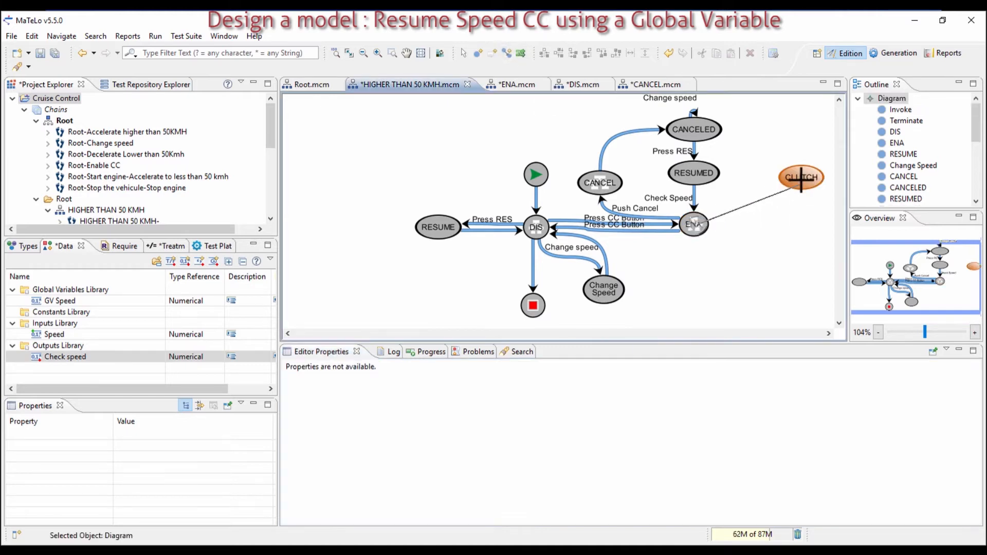
pyautogui.click(801, 181)
pyautogui.click(569, 419)
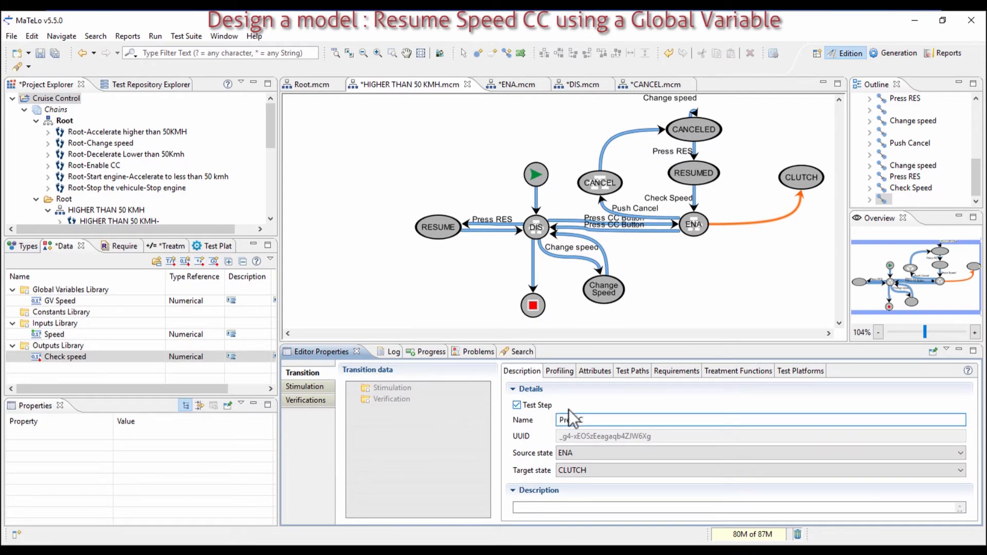
pyautogui.write('Press CLUTCH')
pyautogui.press('Return')
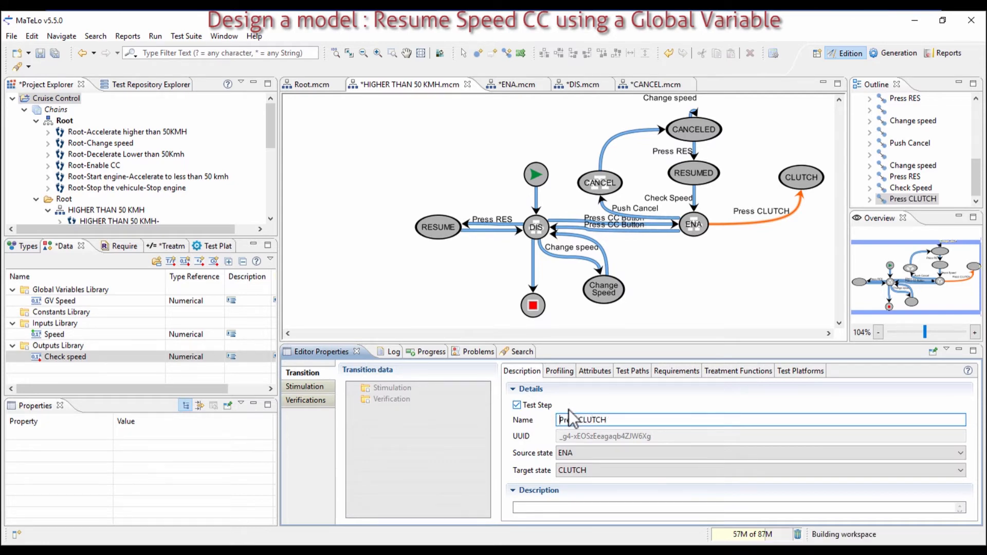
# Step: Draw an unnamed transition from CLUTCH to CANCELED and exclude it from the test steps
pyautogui.click(801, 177)
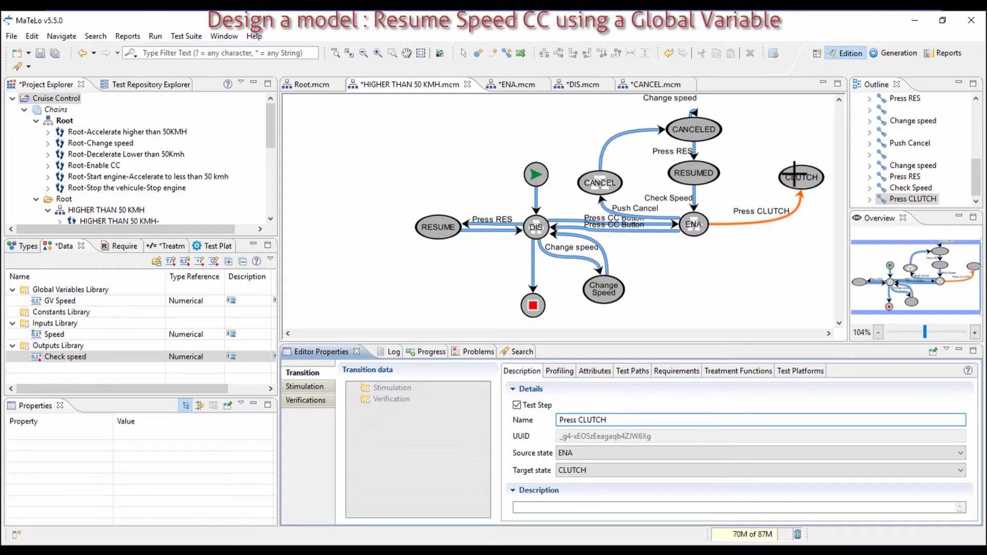
pyautogui.click(710, 129)
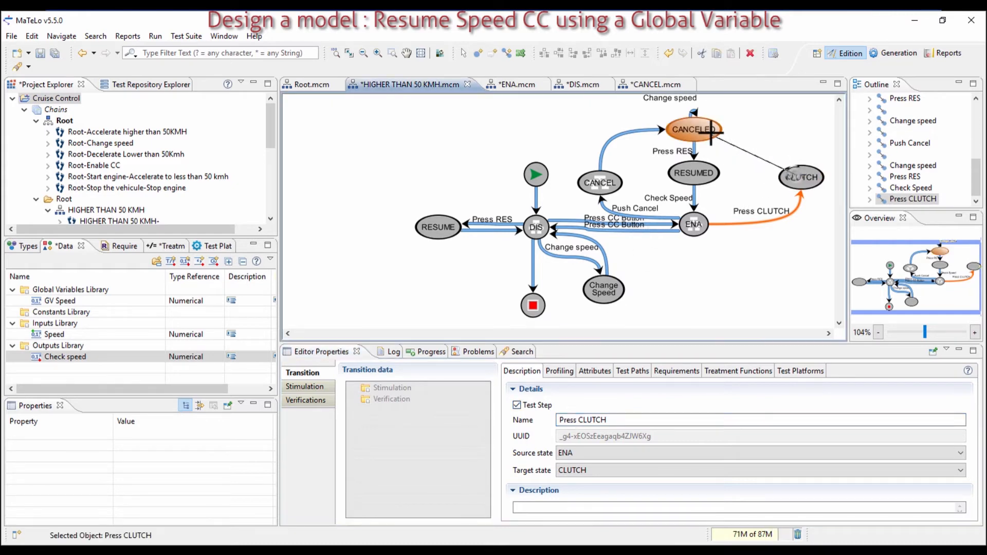
pyautogui.click(517, 405)
# Step: Link the CLUTCH macro state to the macro chain Root/HIGHER THAN 50 KMH/CANCEL.mcm
pyautogui.rightClick(721, 287)
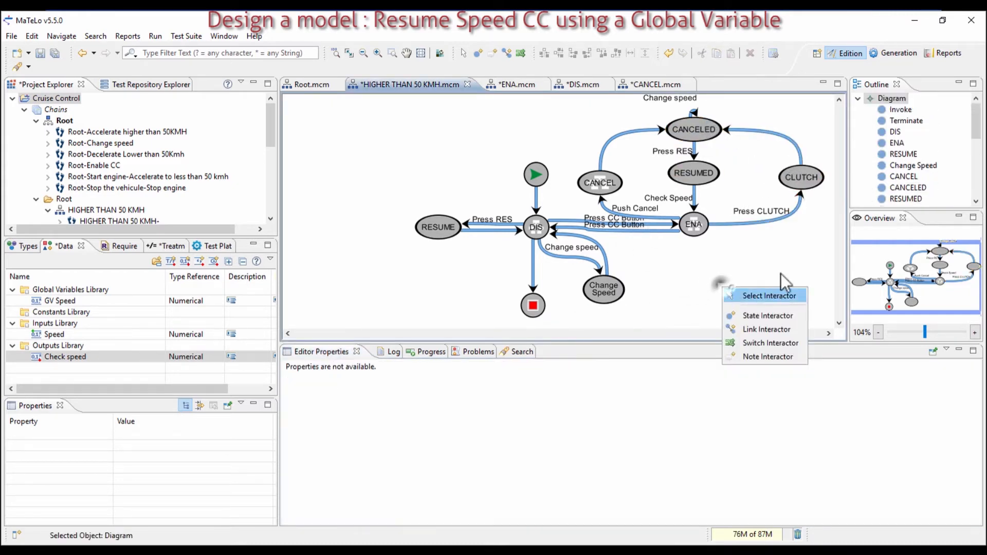
pyautogui.click(801, 181)
pyautogui.click(801, 179)
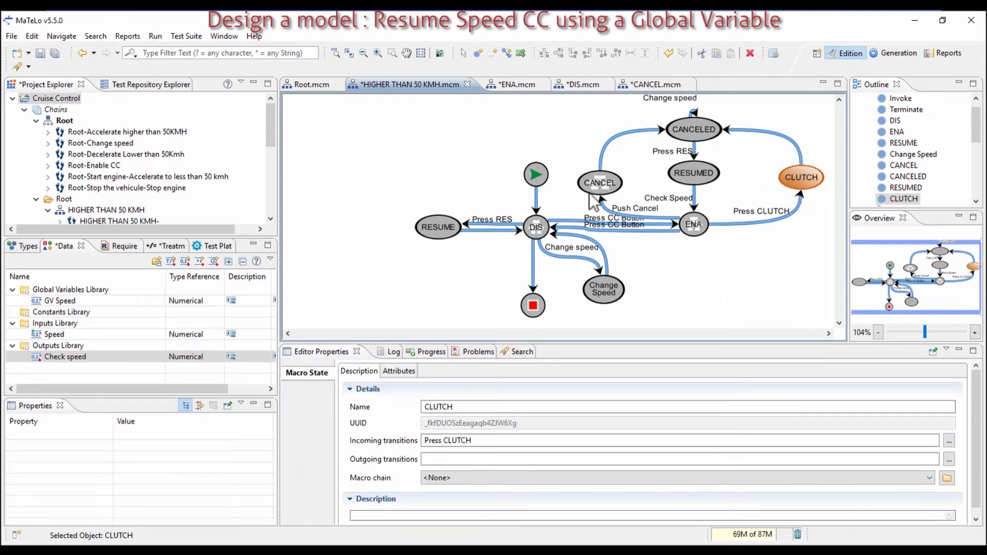
pyautogui.click(482, 478)
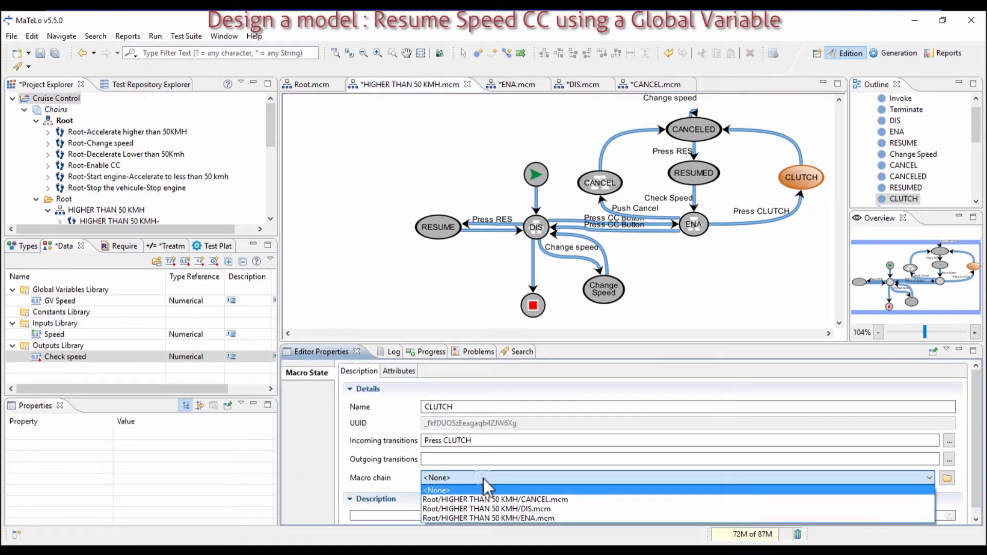
pyautogui.click(488, 501)
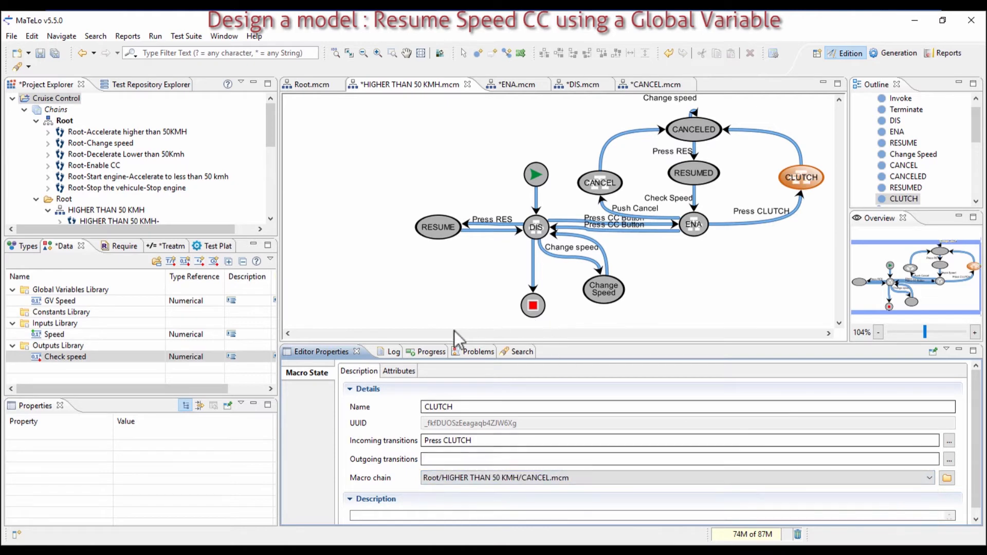
# Step: Check the chain behind CLUTCH, return to the HIGHER THAN 50 KMH chain and compare the CANCEL state's macro chain
pyautogui.doubleClick(798, 182)
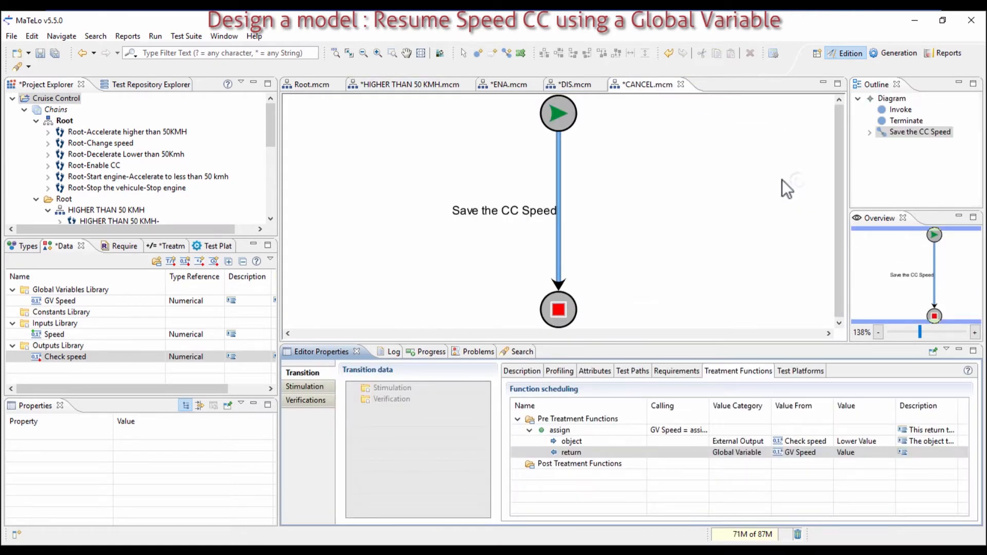
pyautogui.click(415, 82)
pyautogui.click(609, 183)
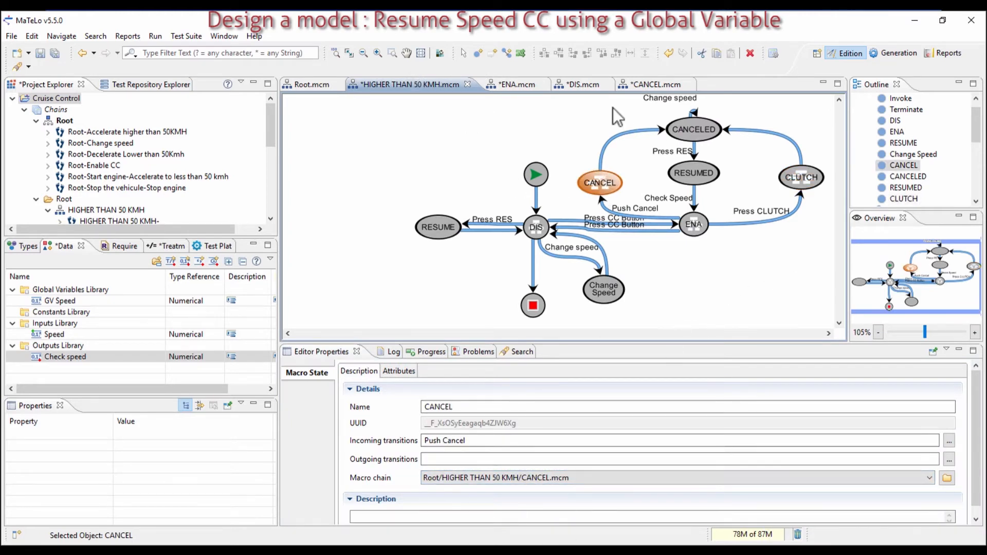
# Step: Add a macro state beside CLUTCH, on the side away from RESUMED, and name it BREAK
pyautogui.click(478, 53)
pyautogui.click(829, 224)
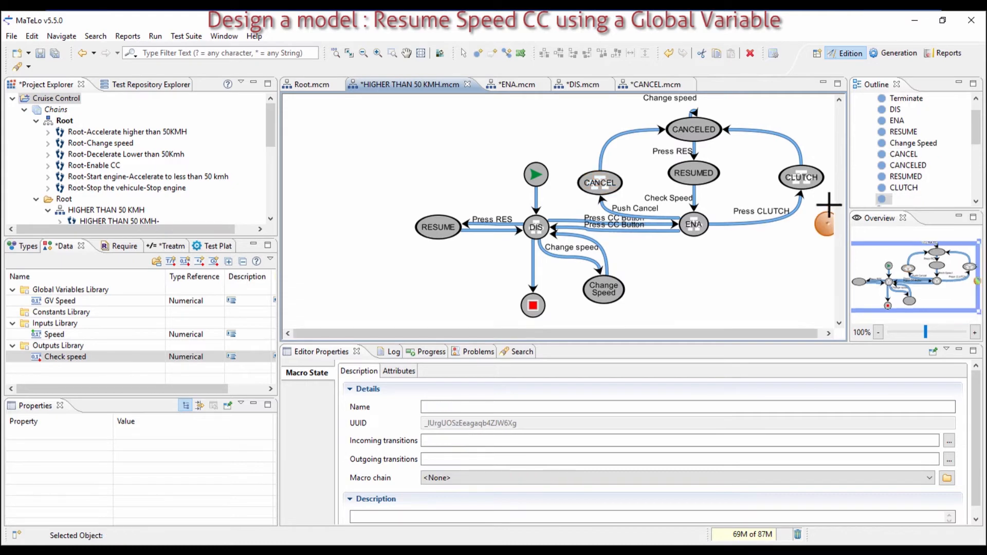
pyautogui.rightClick(797, 258)
pyautogui.click(817, 267)
pyautogui.moveTo(817, 226); pyautogui.dragTo(733, 177)
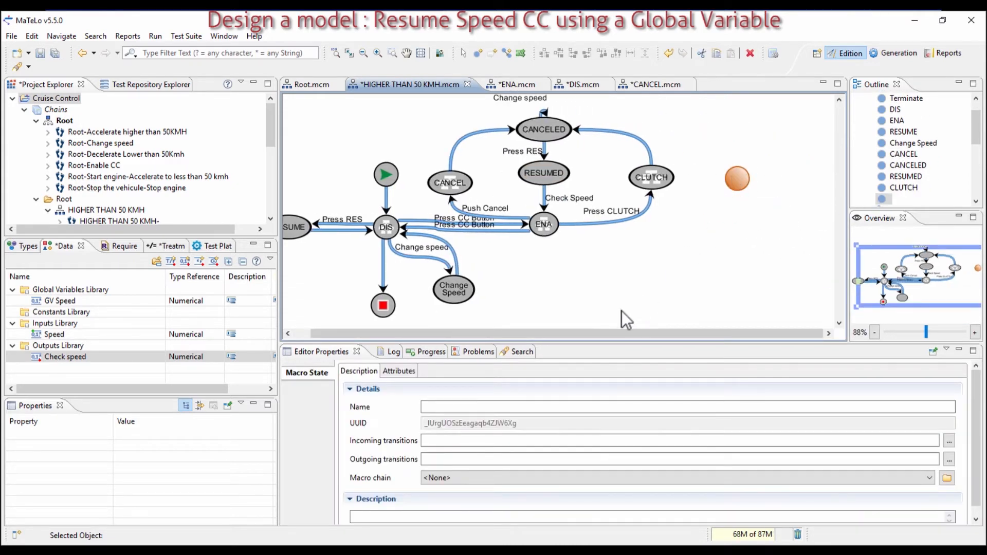
pyautogui.click(505, 407)
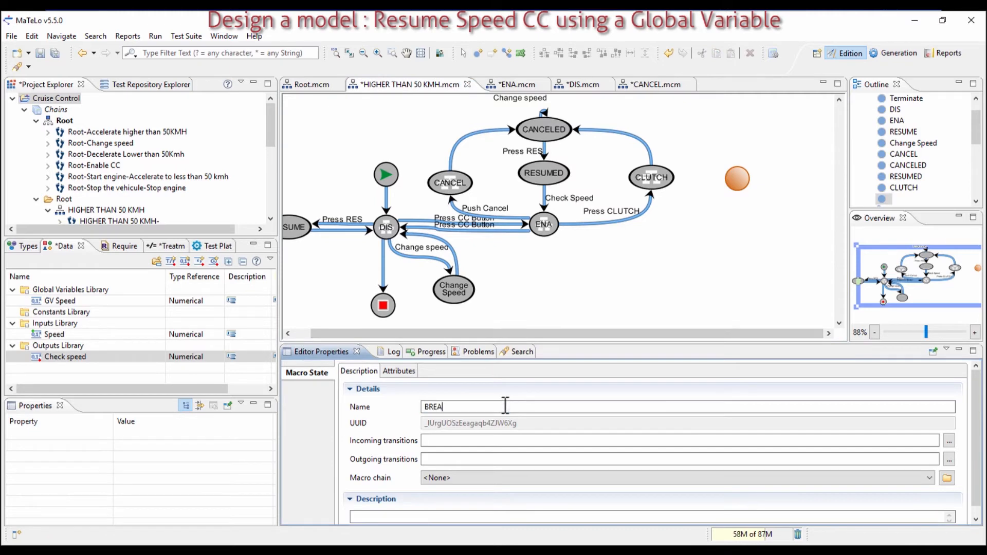
pyautogui.press('Return')
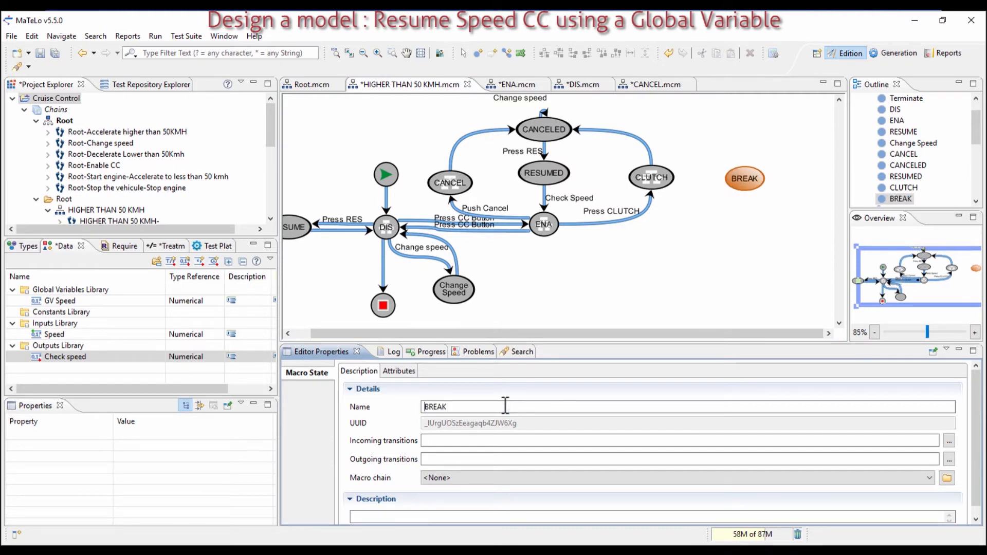
# Step: Draw a transition from ENA to BREAK and name it Press BREAK
pyautogui.click(507, 53)
pyautogui.click(545, 226)
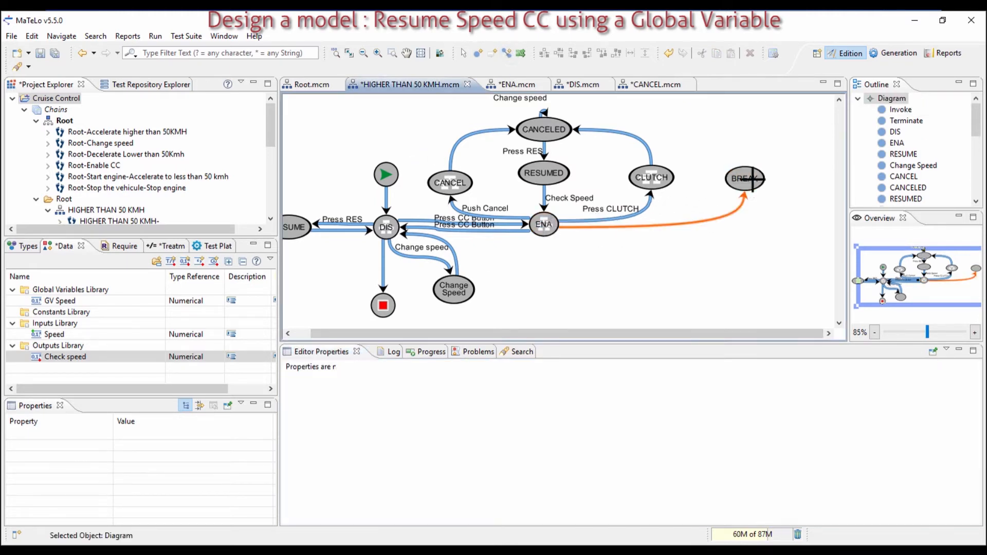
pyautogui.click(745, 181)
pyautogui.click(652, 421)
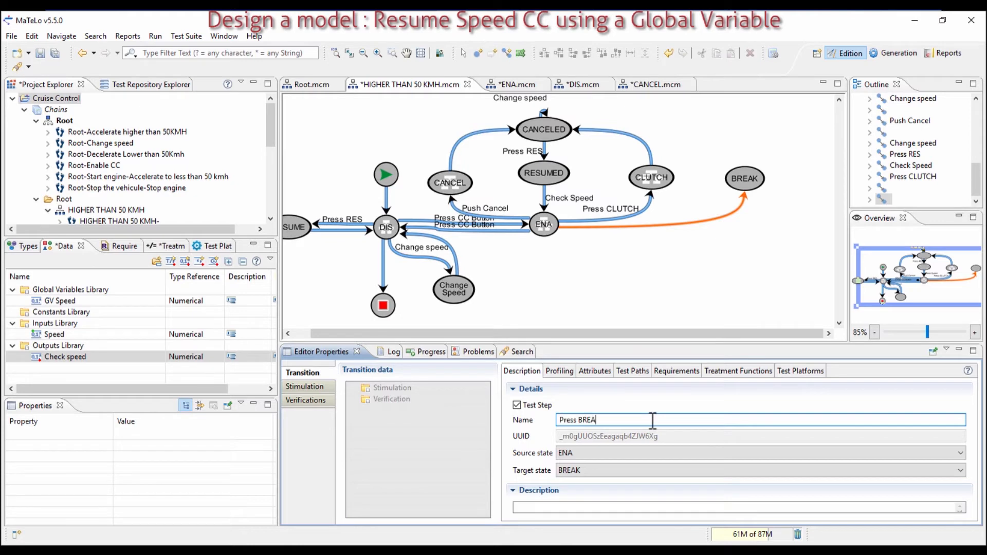
pyautogui.press('Return')
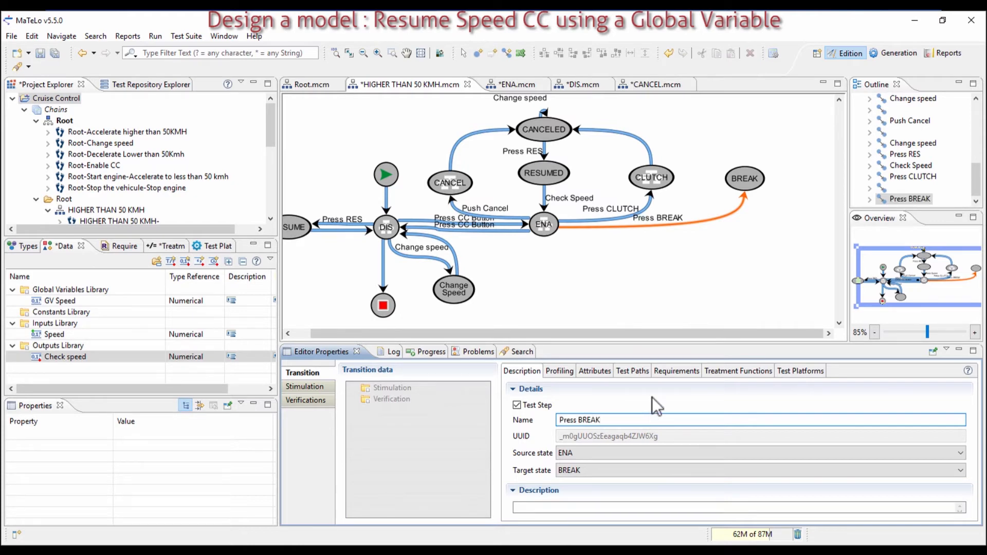
# Step: Link the BREAK state to the macro chain Root/HIGHER THAN 50 KMH/CANCEL.mcm and draw a transition from BREAK to CANCELED
pyautogui.rightClick(718, 183)
pyautogui.click(741, 192)
pyautogui.click(738, 177)
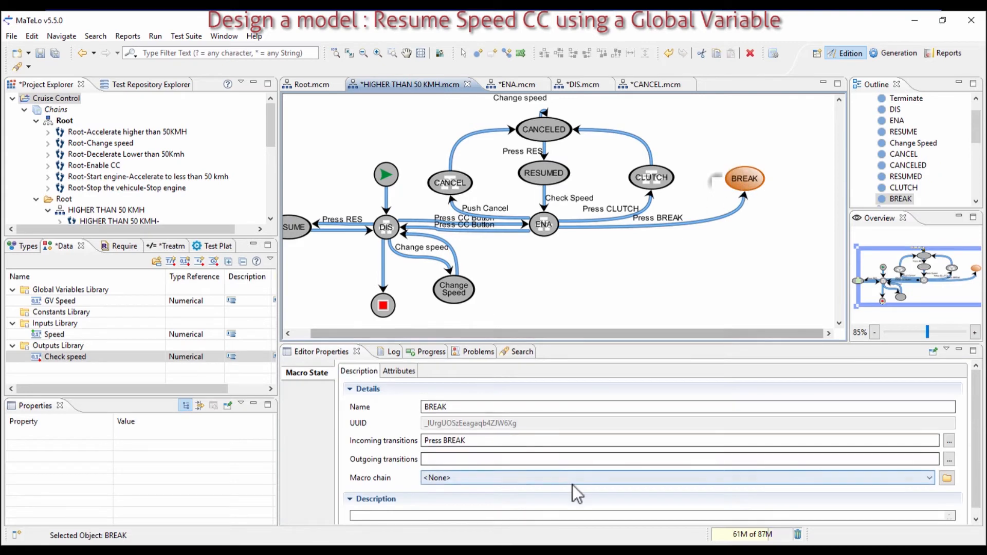
pyautogui.click(573, 483)
pyautogui.click(569, 501)
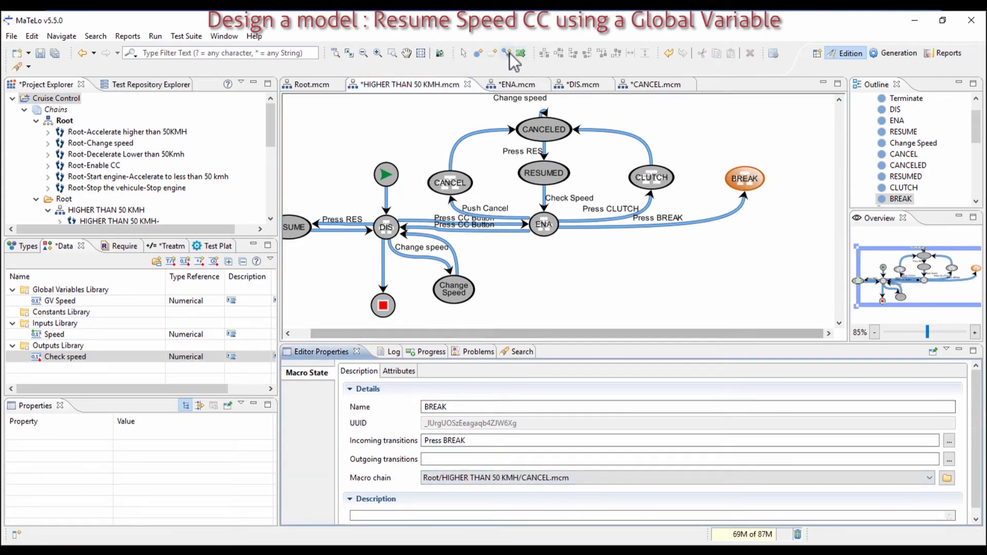
pyautogui.click(745, 172)
pyautogui.click(553, 128)
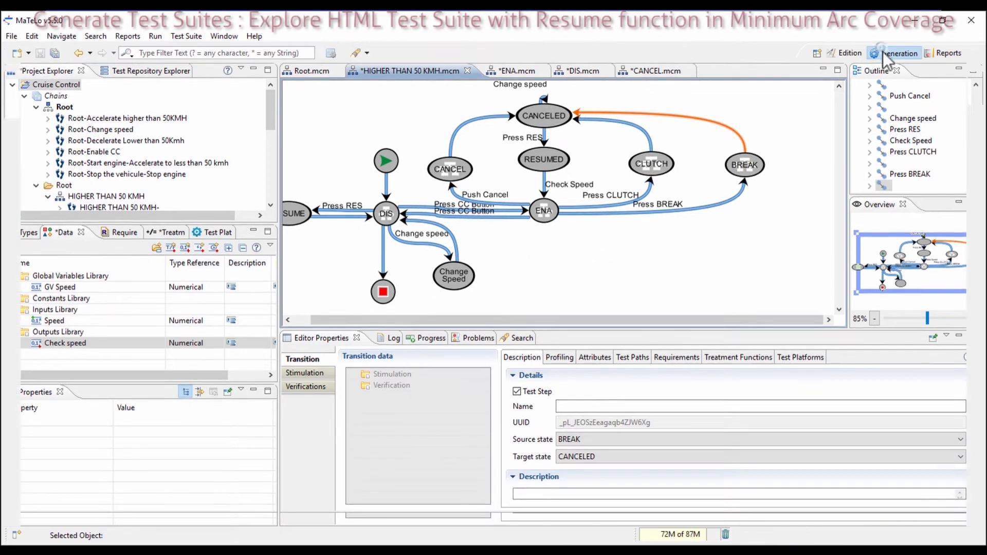
# Step: Include the whole Root chain in the test scope and generate the test suite with the Minimum Arcs Coverage algorithm
pyautogui.click(892, 53)
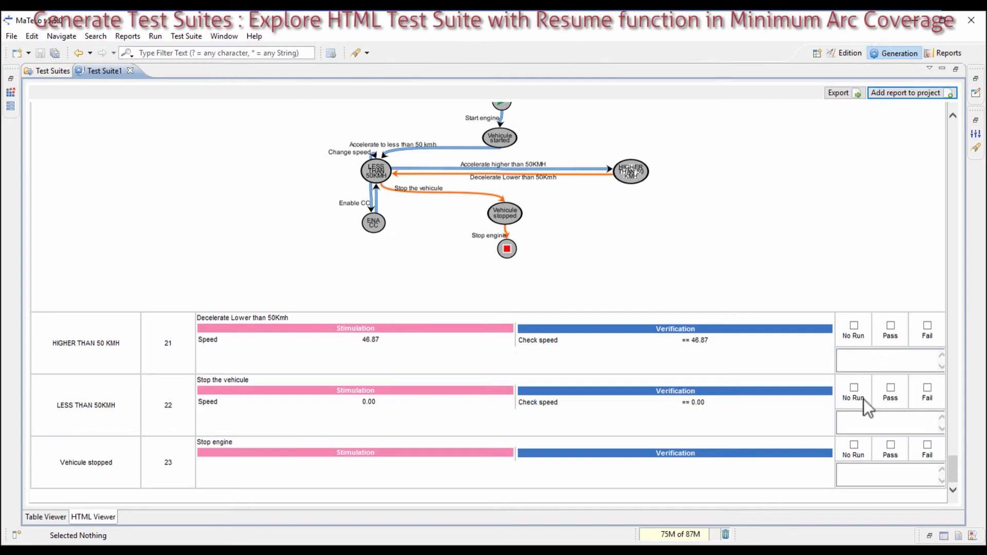
pyautogui.click(975, 79)
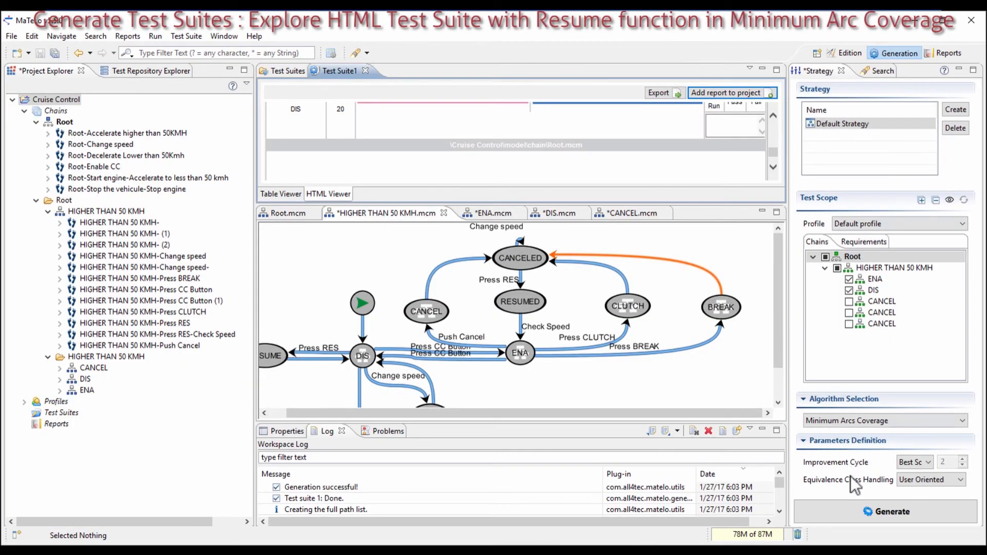
pyautogui.click(826, 256)
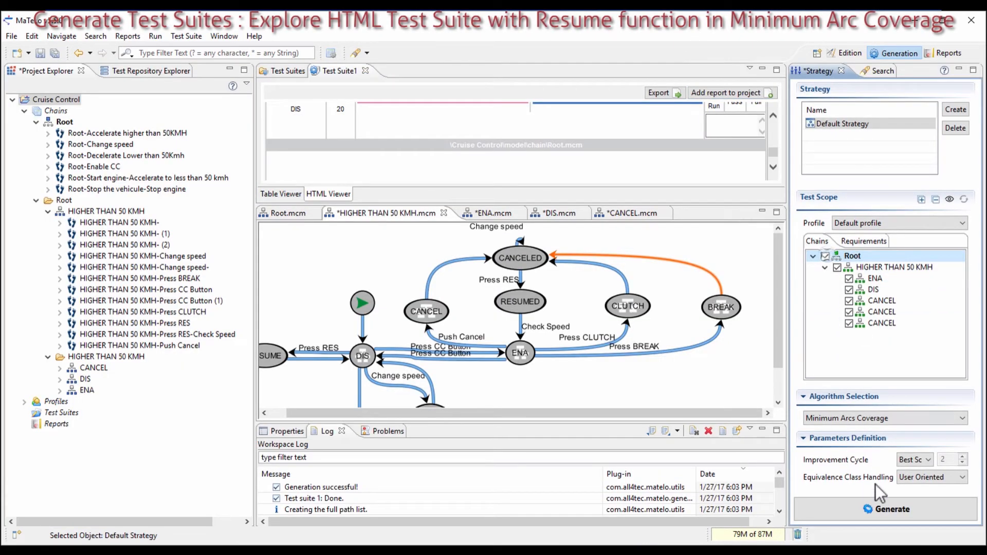
pyautogui.click(878, 509)
pyautogui.click(570, 293)
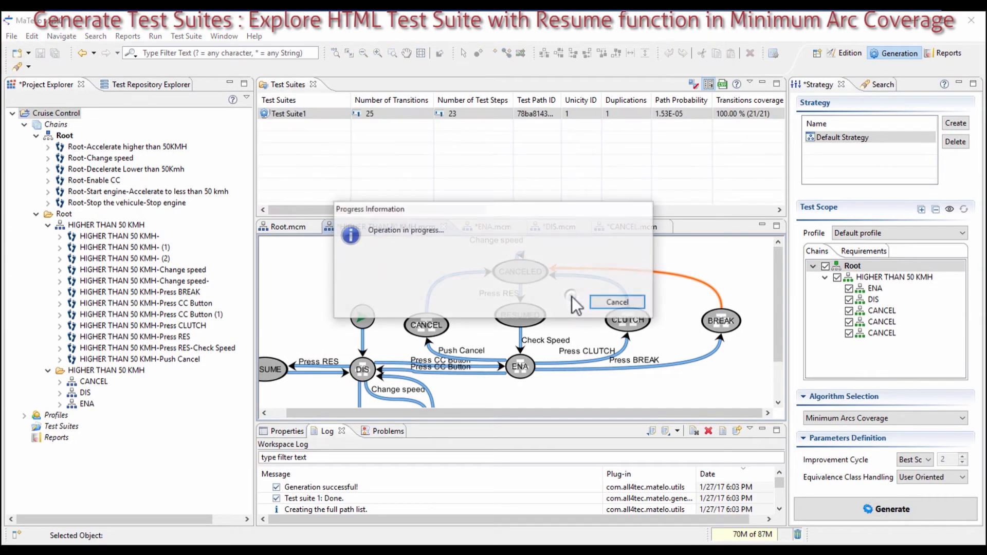
pyautogui.click(594, 297)
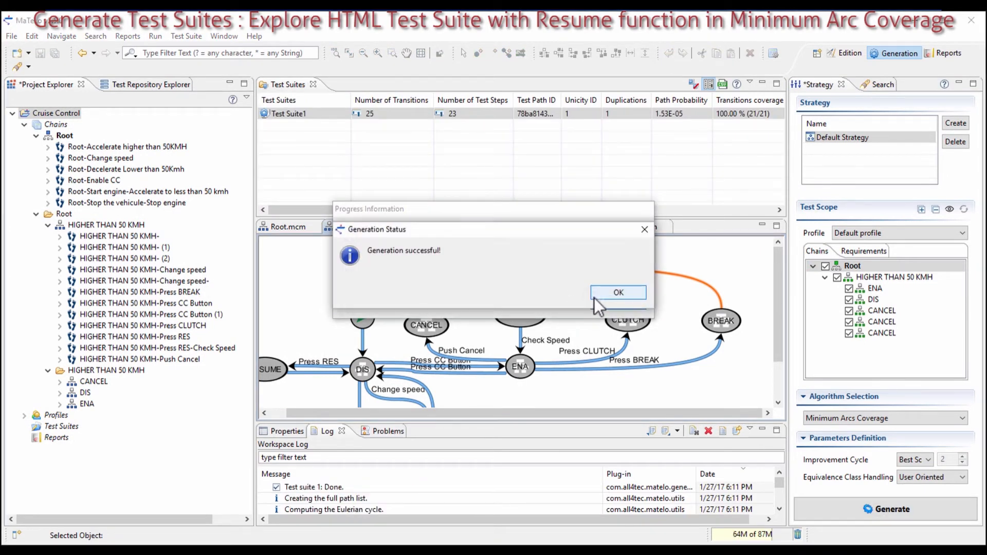
pyautogui.click(612, 294)
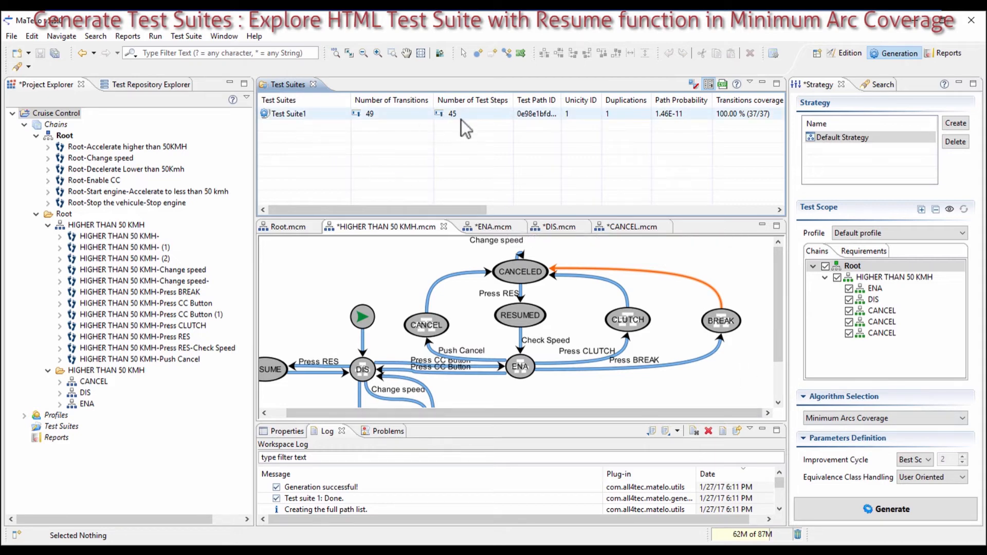
# Step: Show the generated Test Suite1 as an HTML report in a maximized view
pyautogui.doubleClick(316, 112)
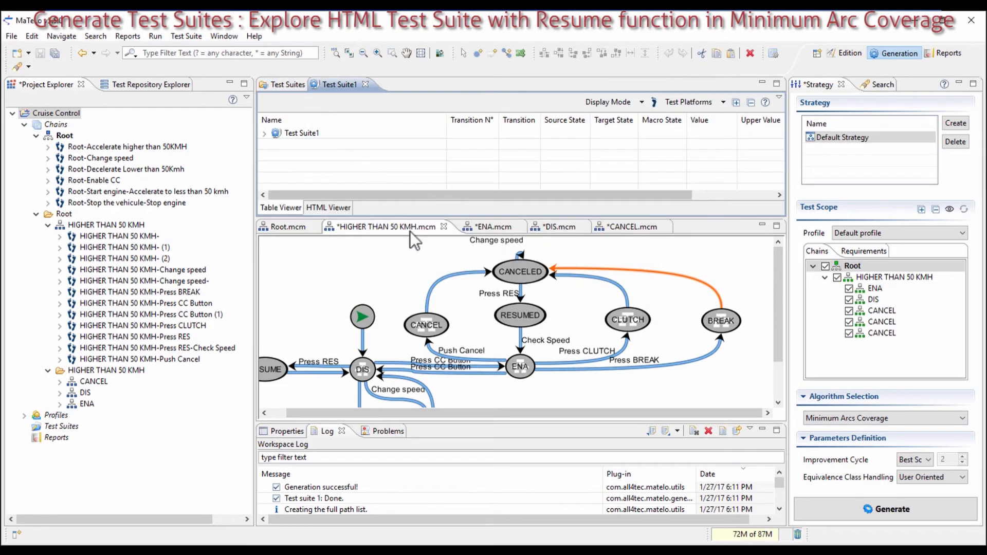
pyautogui.click(318, 206)
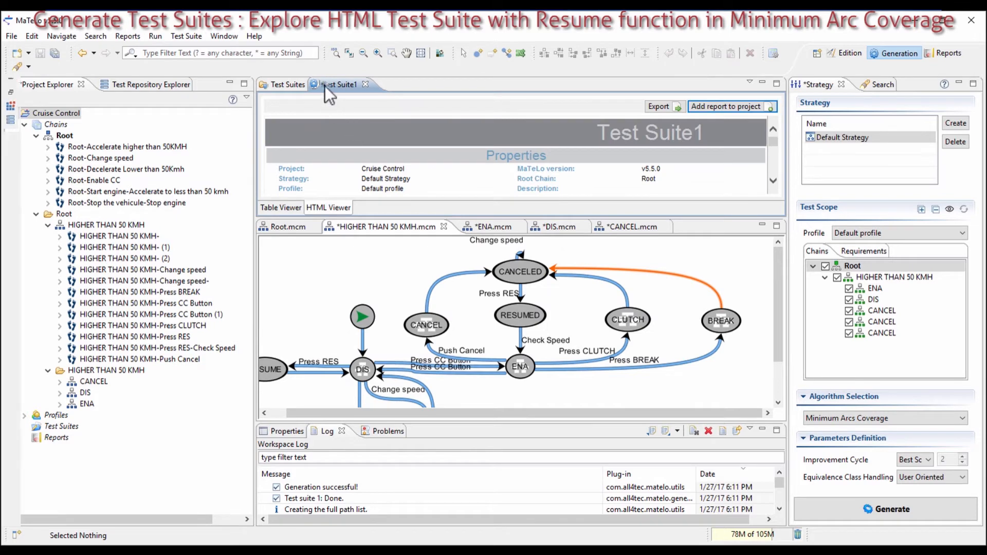
pyautogui.doubleClick(325, 85)
# Step: Review report steps 1 to 7, from starting the engine to the speed check after Click on Set+ in the DIS chain
pyautogui.scroll(-5, 520, 245)
pyautogui.scroll(-4, 520, 246)
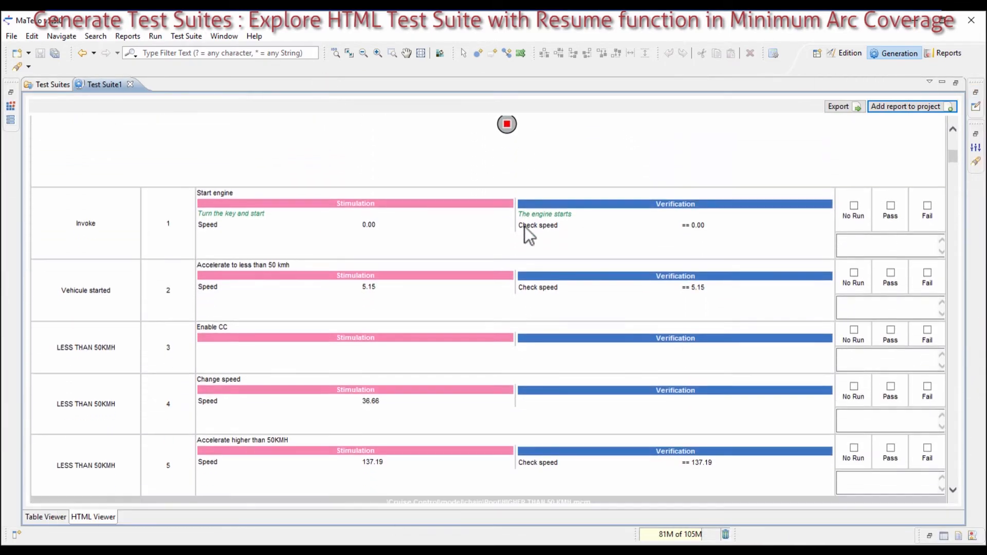
pyautogui.scroll(-3, 648, 293)
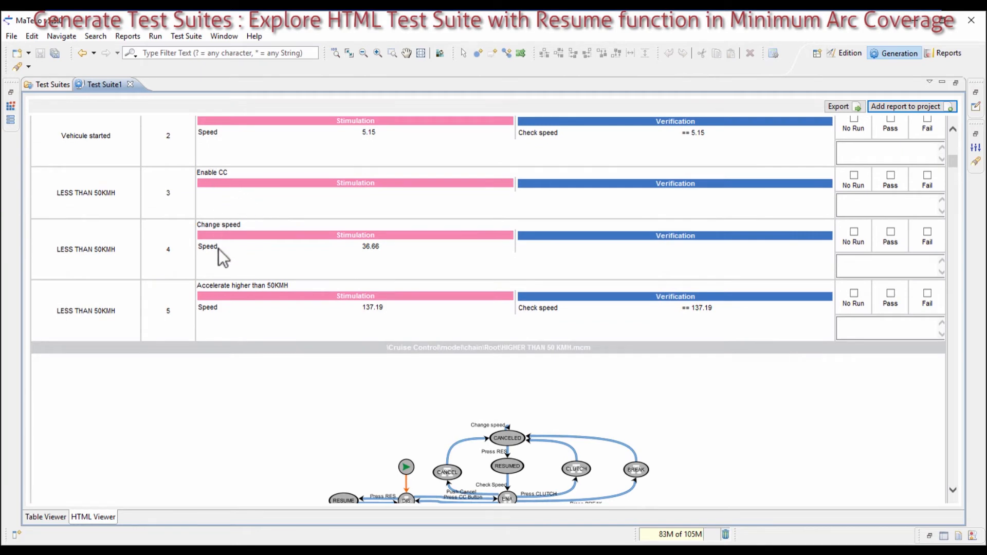
pyautogui.scroll(-2, 252, 286)
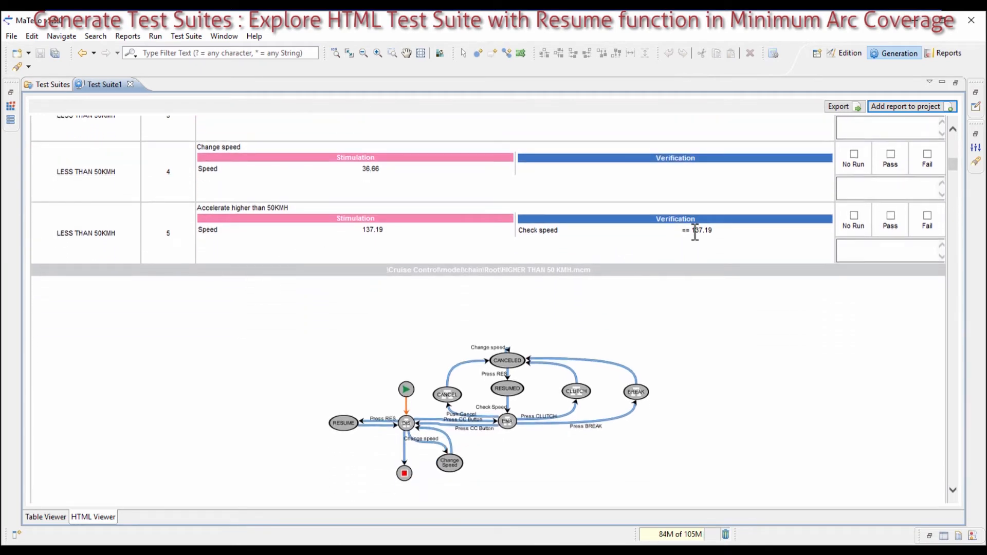
pyautogui.doubleClick(695, 231)
pyautogui.scroll(-2, 708, 232)
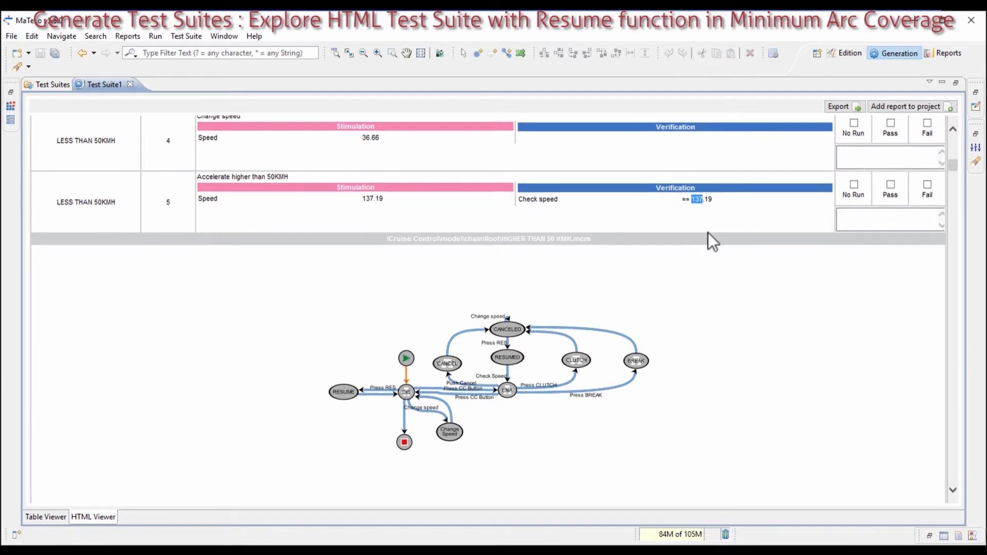
pyautogui.scroll(-3, 704, 234)
pyautogui.scroll(-8, 701, 234)
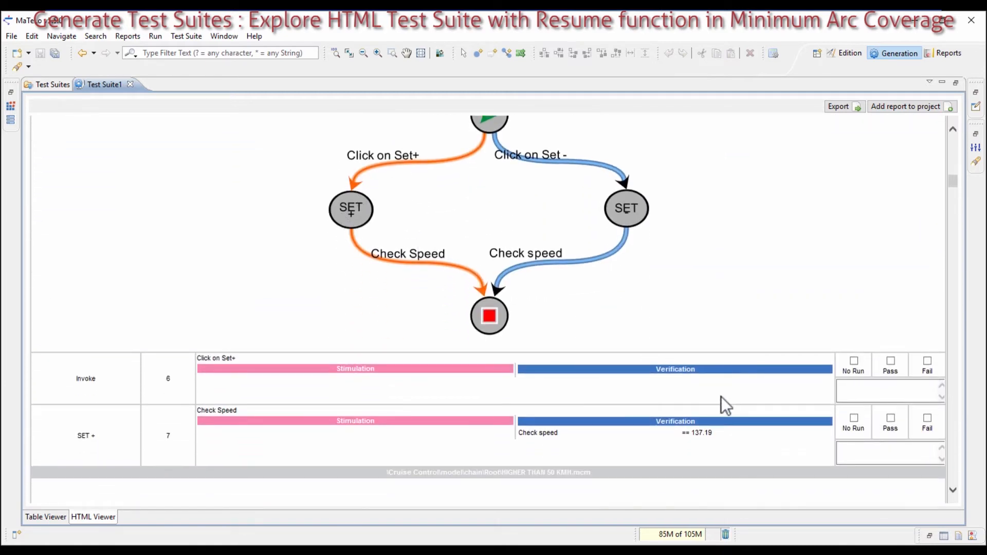
# Step: Examine report steps 8 to 16, comparing the speed set in the ENA chain with the delayed Check Speed after Push Cancel and Press RES
pyautogui.scroll(-10, 593, 271)
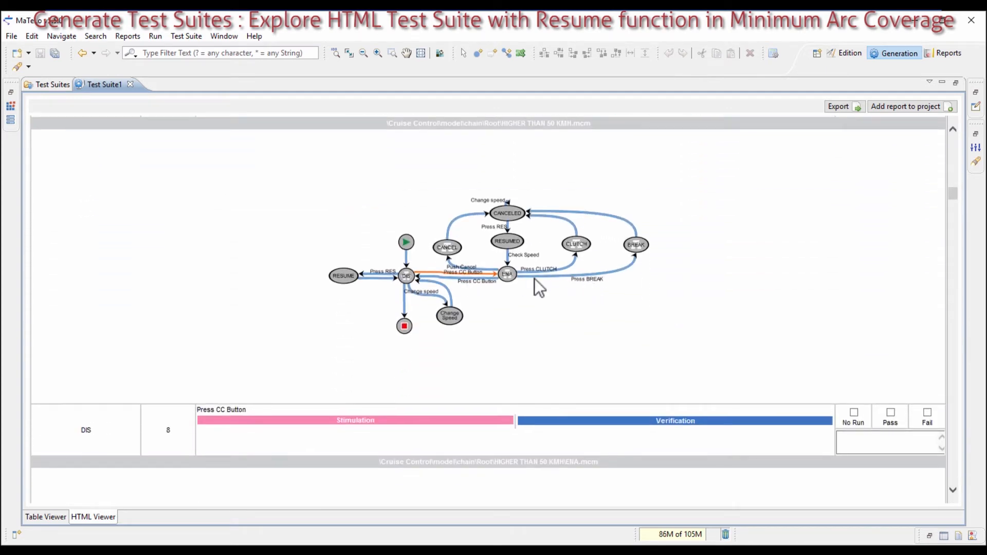
pyautogui.scroll(-5, 535, 281)
pyautogui.scroll(-7, 504, 282)
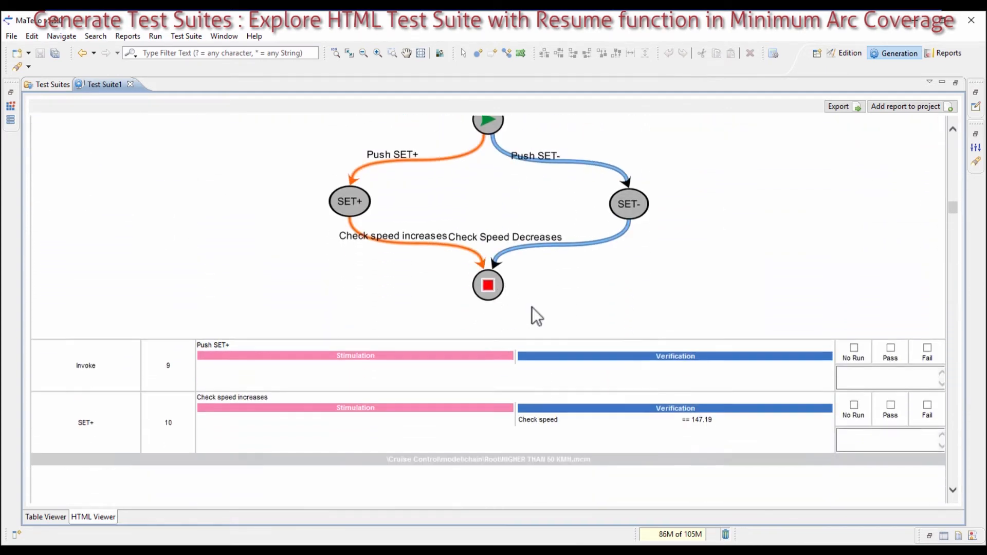
pyautogui.doubleClick(698, 339)
pyautogui.scroll(-5, 533, 302)
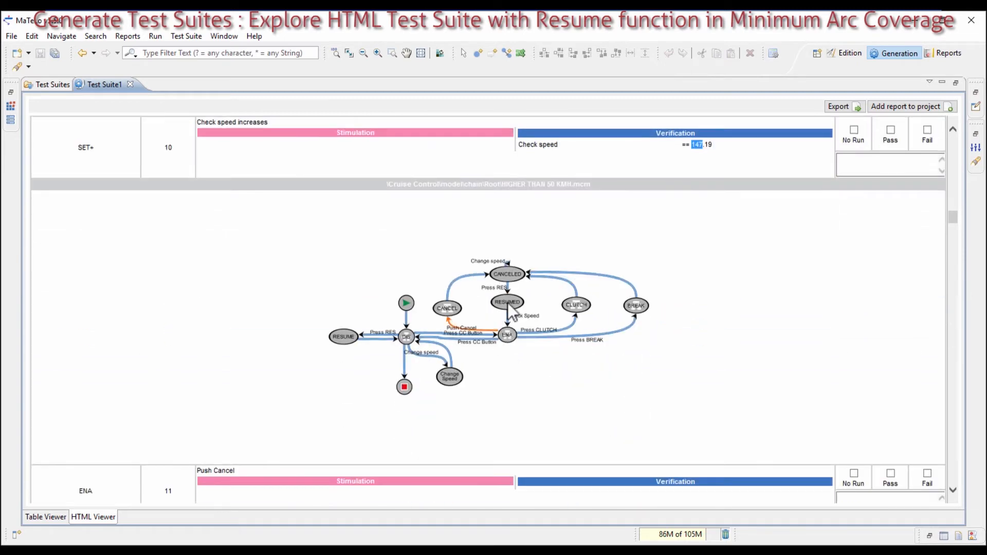
pyautogui.scroll(-4, 487, 310)
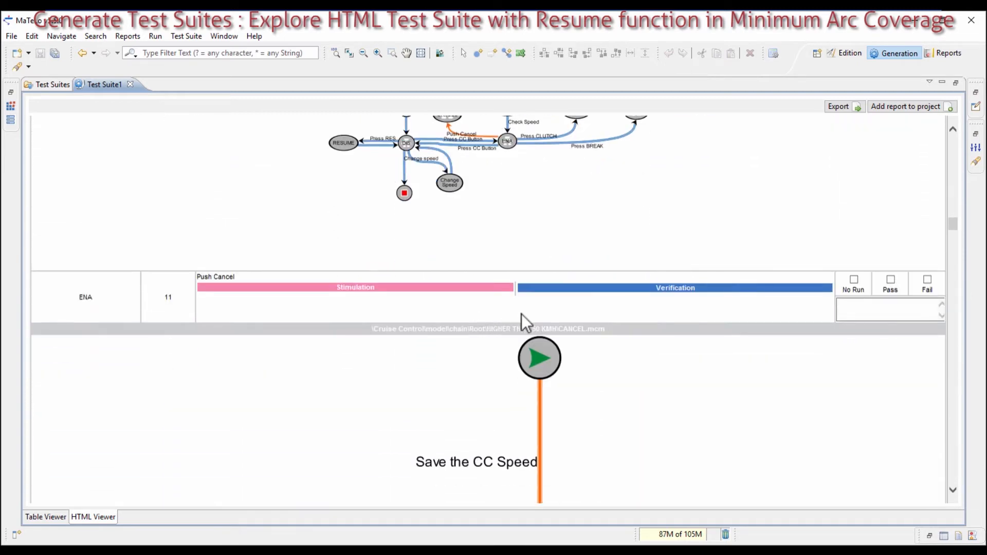
pyautogui.scroll(-7, 521, 311)
pyautogui.scroll(-5, 530, 324)
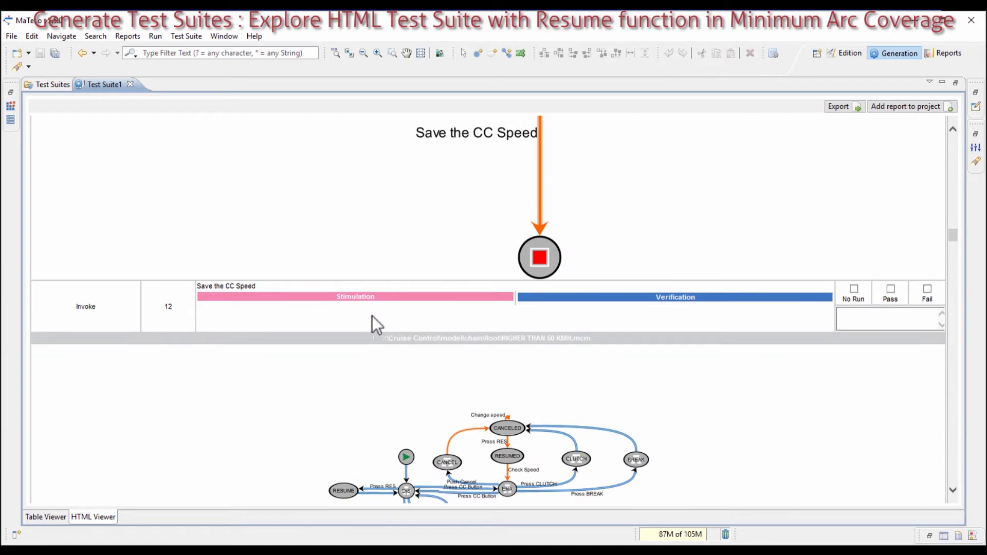
pyautogui.scroll(-4, 480, 288)
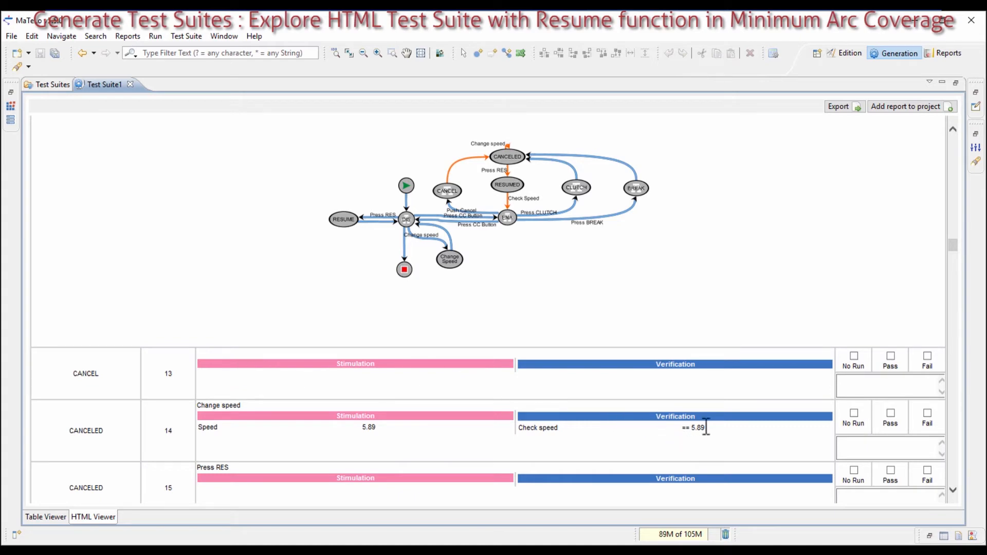
pyautogui.scroll(-2, 699, 433)
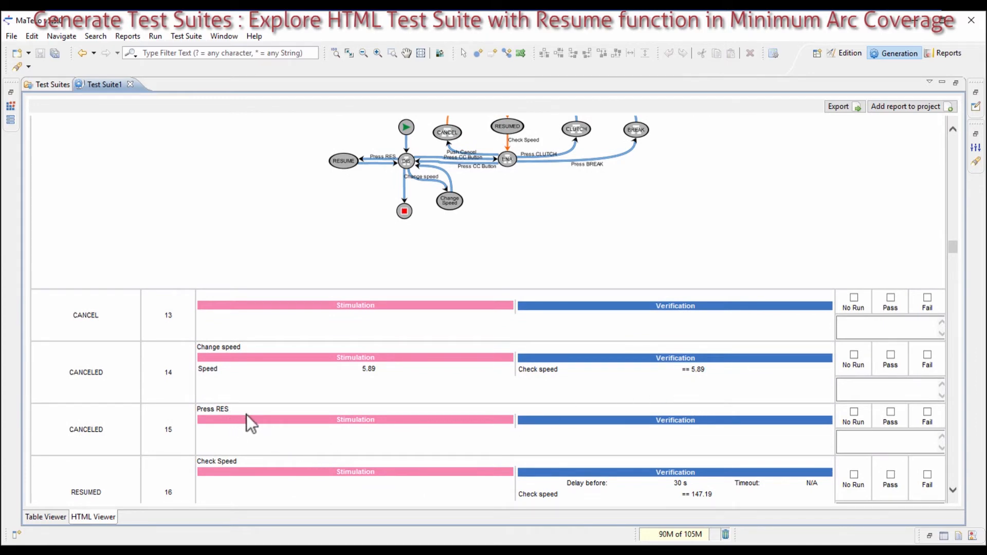
pyautogui.scroll(-1, 245, 414)
pyautogui.doubleClick(708, 456)
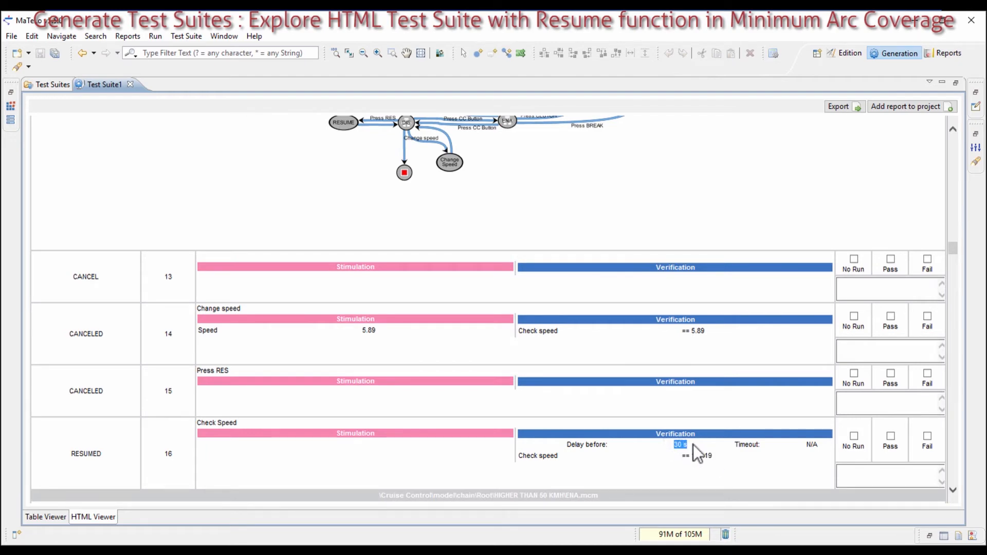
# Step: Examine report steps 17 to 22, checking the speed after Push SET+ and the resumed speed after Press CLUTCH and Press RES
pyautogui.scroll(-7, 693, 444)
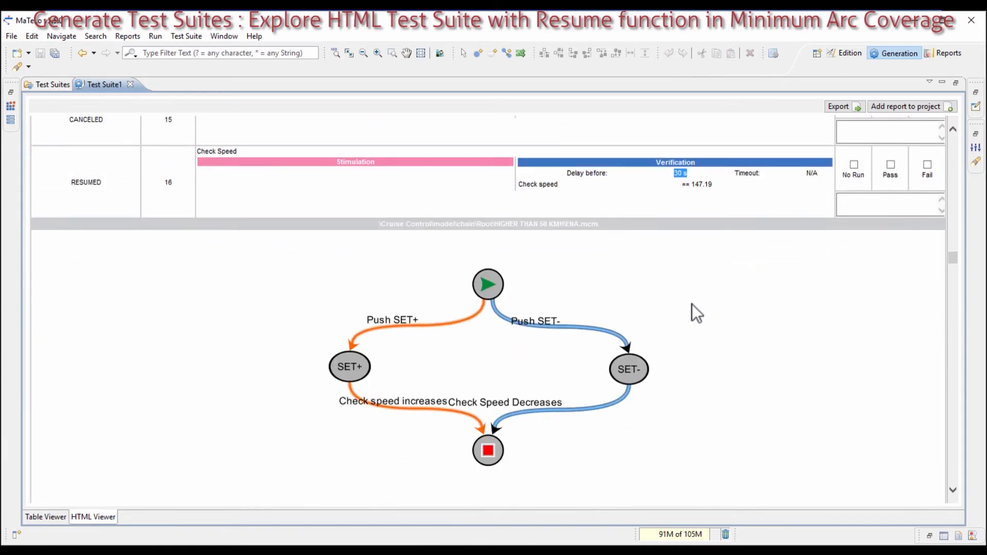
pyautogui.scroll(-6, 442, 261)
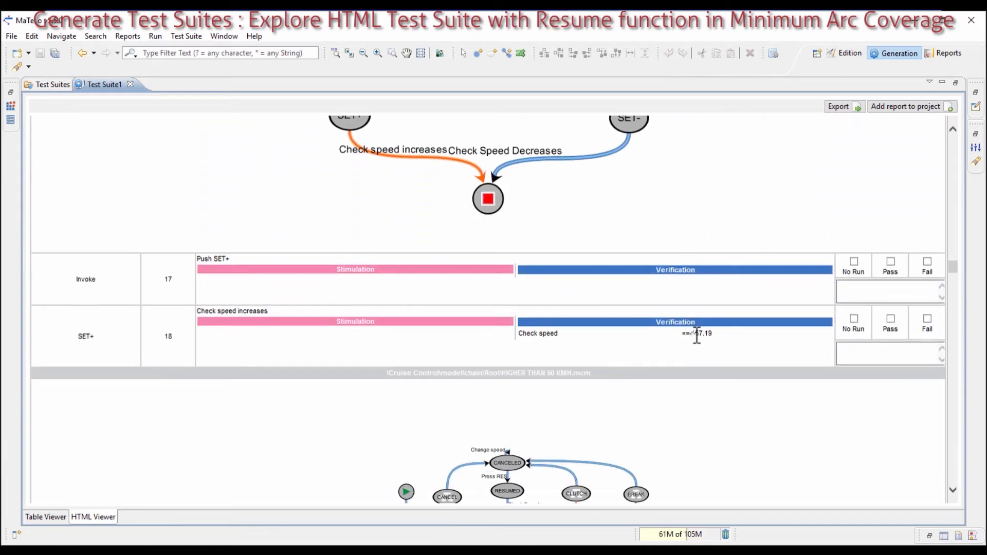
pyautogui.scroll(-6, 705, 365)
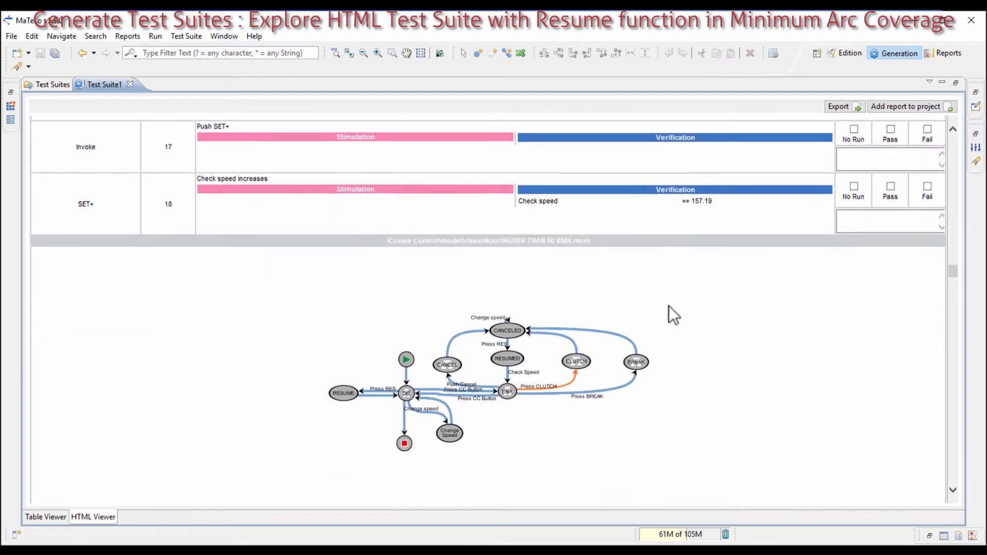
pyautogui.scroll(-10, 567, 249)
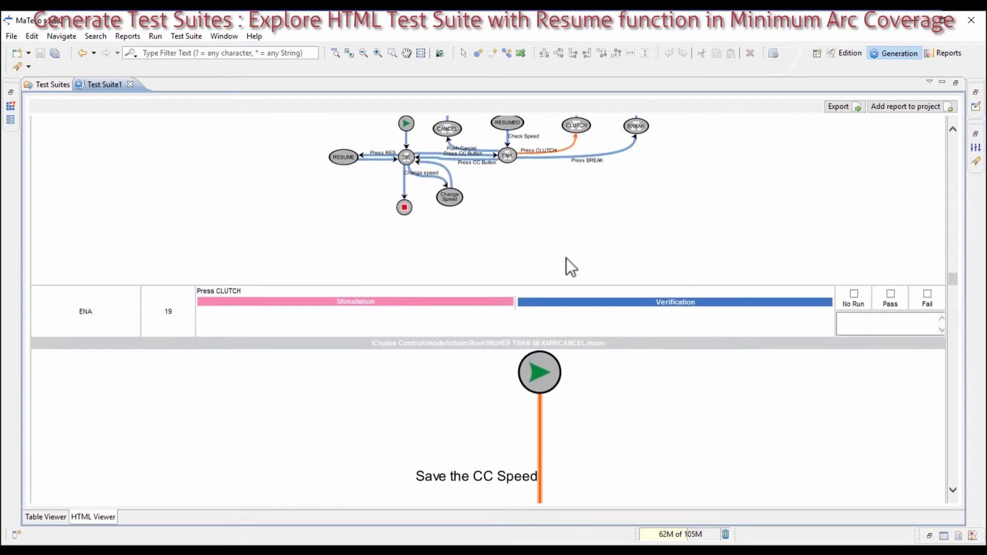
pyautogui.scroll(-1, 556, 329)
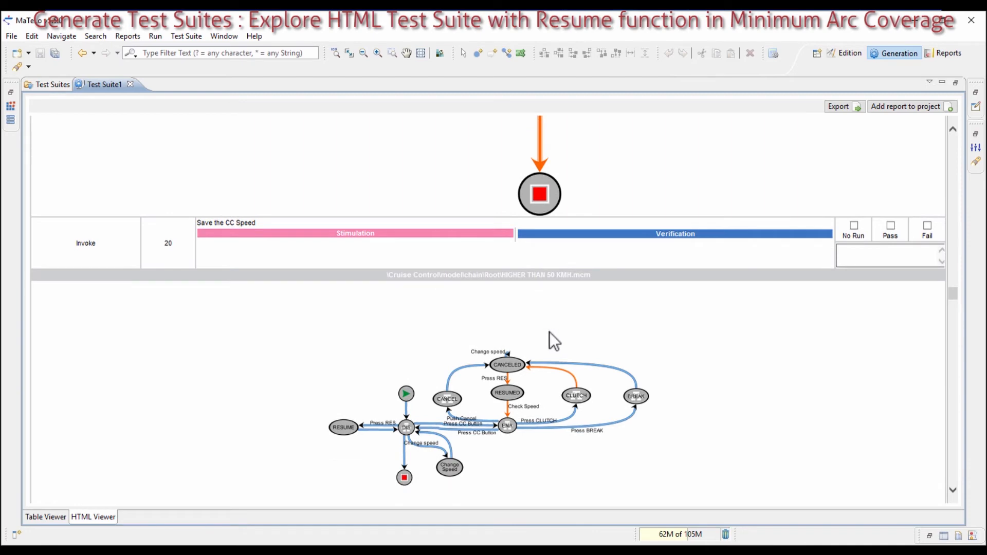
pyautogui.scroll(-4, 540, 362)
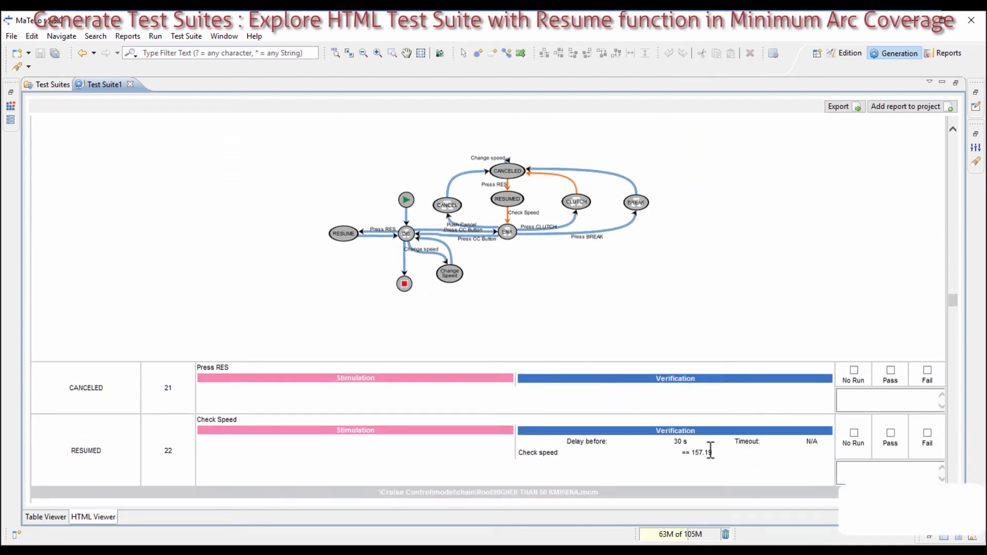
pyautogui.scroll(-4, 710, 453)
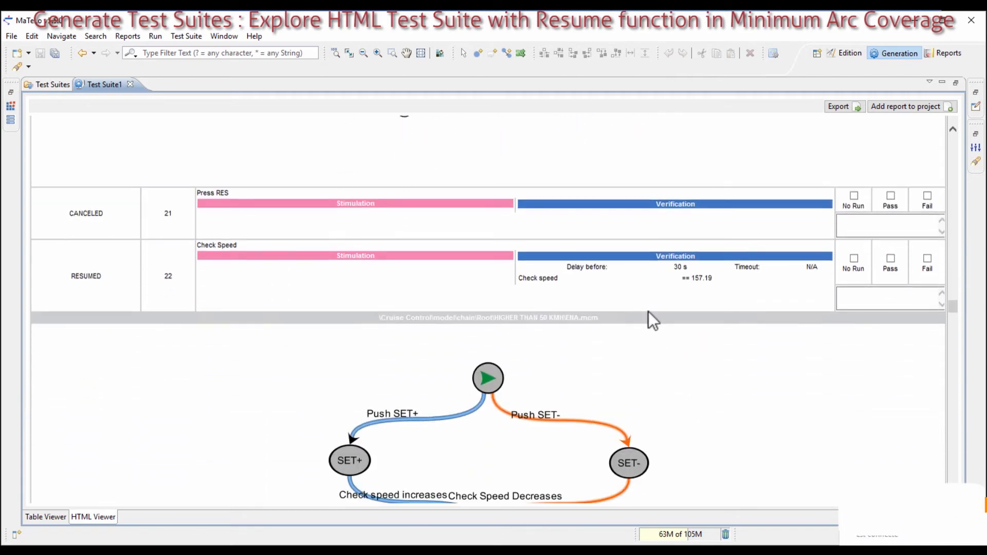
# Step: Examine report steps 23 to 29, checking the speed after Push SET- and the resumed speed after Press BREAK and Press RES
pyautogui.scroll(-8, 649, 312)
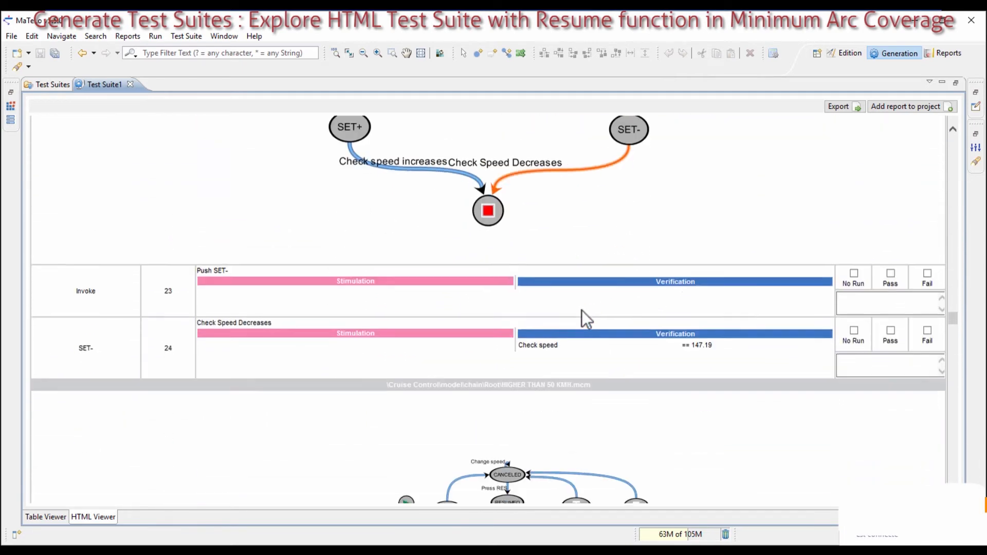
pyautogui.scroll(-3, 593, 283)
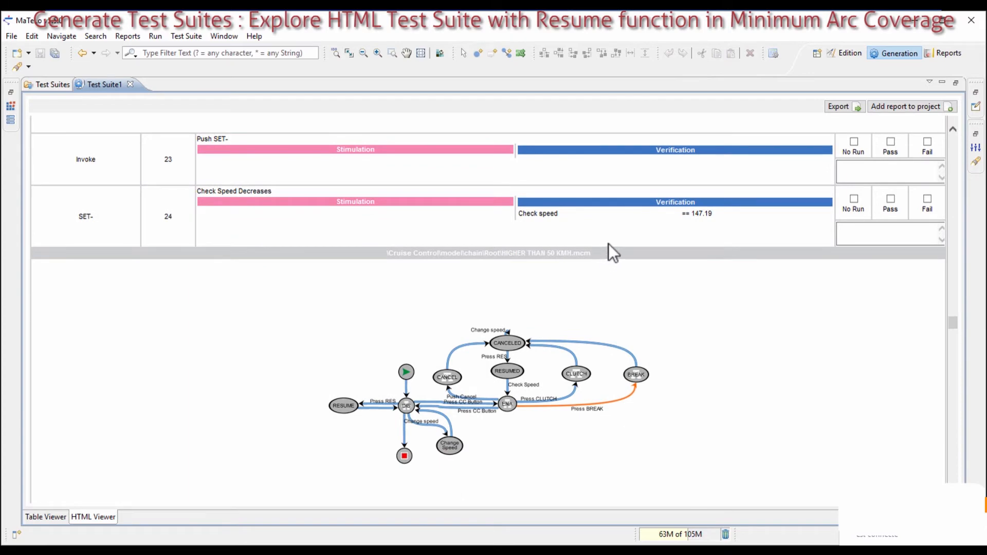
pyautogui.scroll(-8, 641, 280)
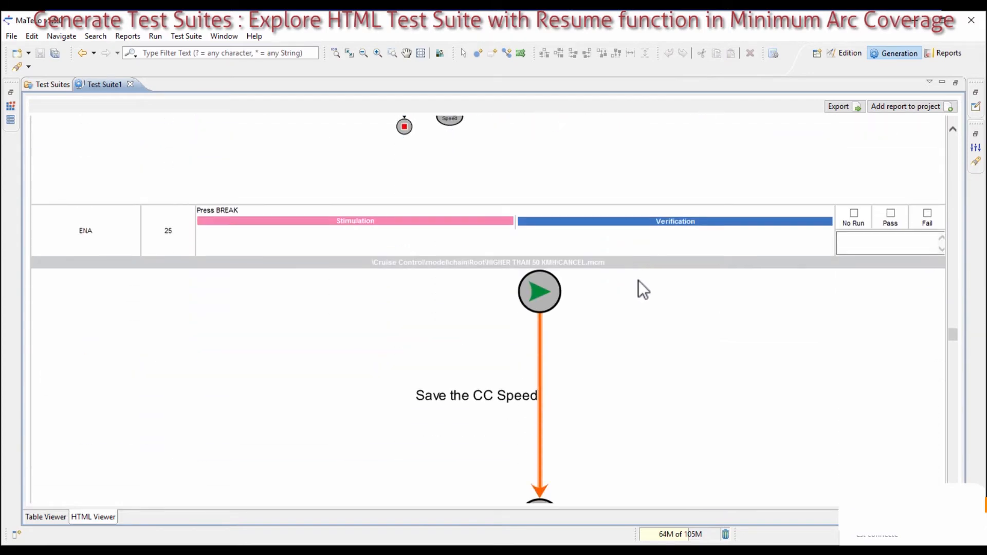
pyautogui.scroll(-12, 570, 255)
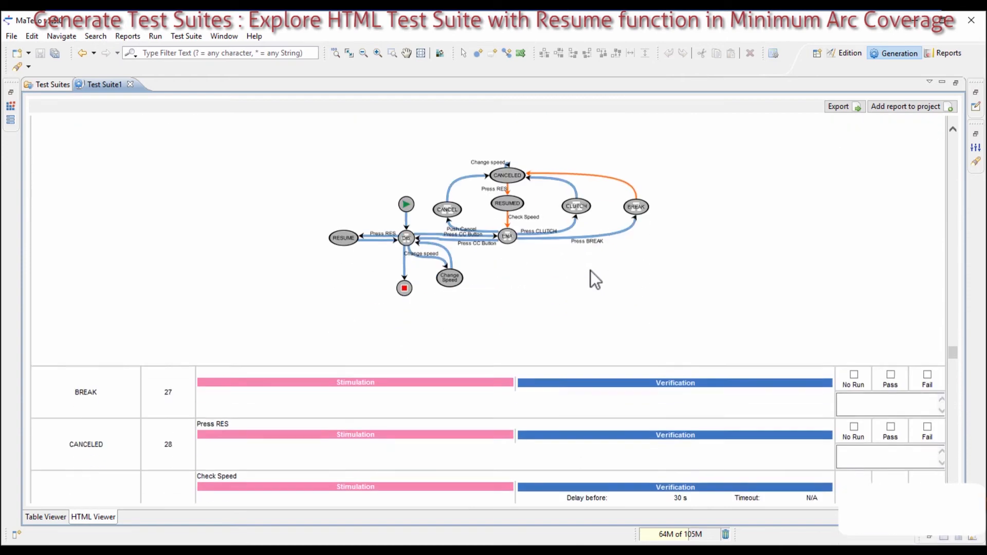
pyautogui.scroll(-4, 591, 273)
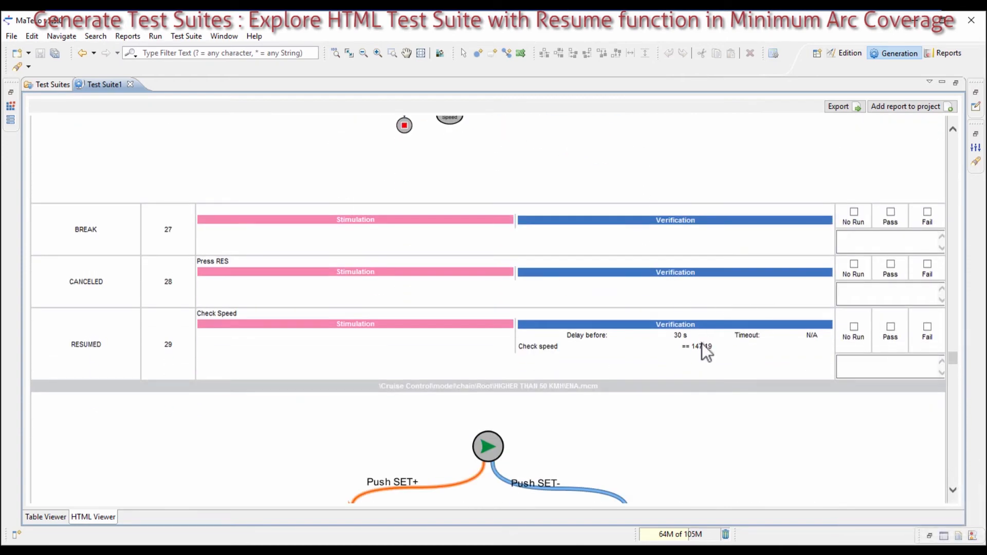
pyautogui.scroll(-9, 703, 342)
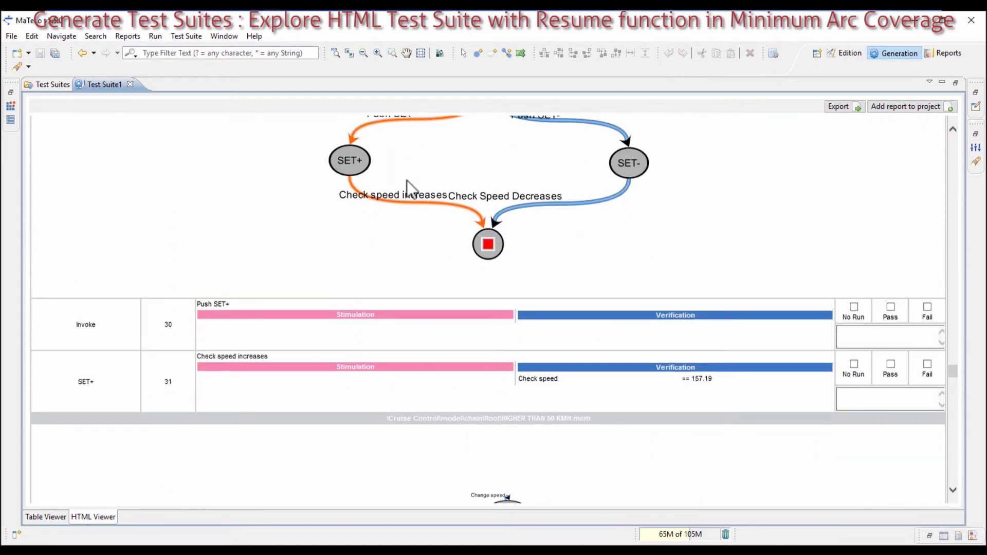
# Step: Examine report steps 30 to 39, checking how Set+, Set-, Press RES and Change speed act once Press CC Button leads back to DIS
pyautogui.scroll(-5, 681, 348)
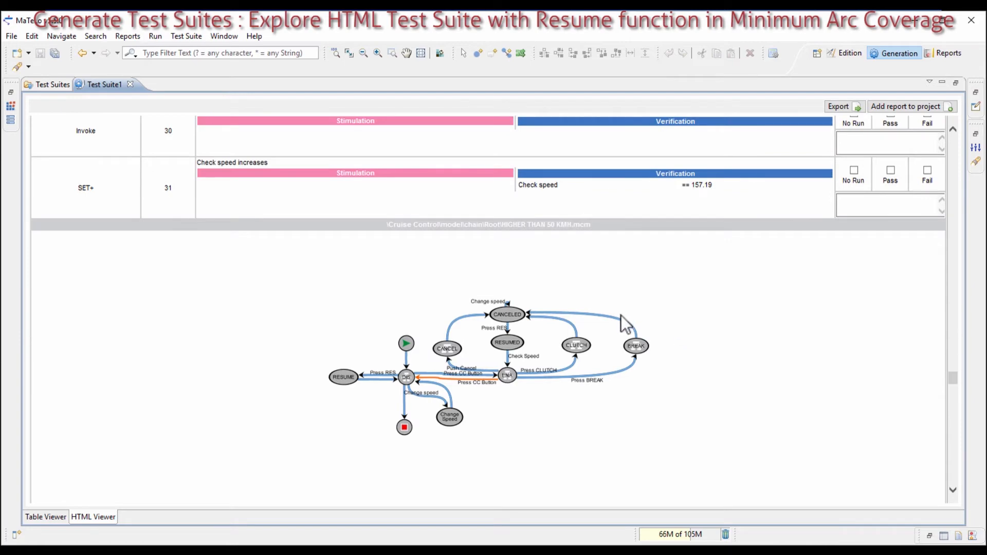
pyautogui.scroll(-10, 509, 273)
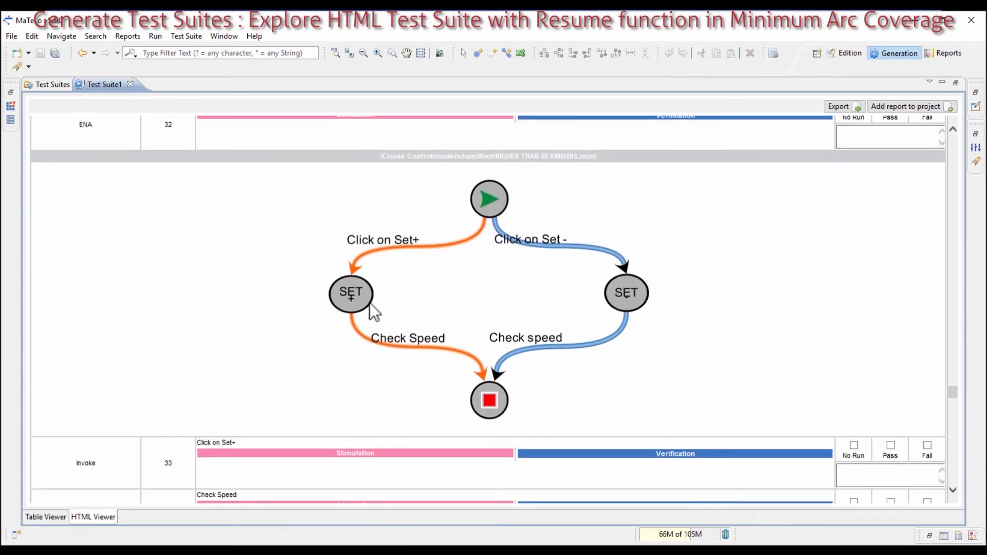
pyautogui.scroll(-4, 369, 303)
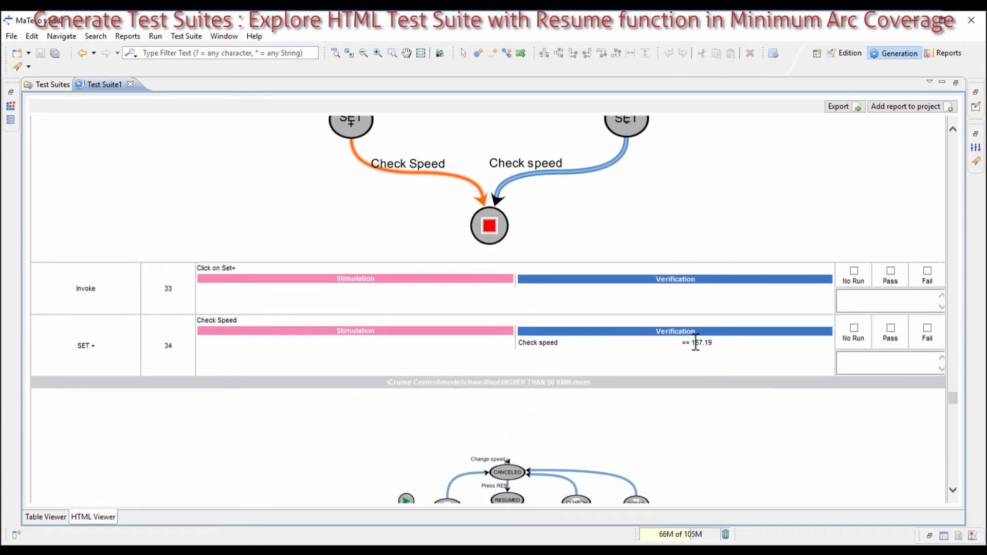
pyautogui.scroll(-8, 696, 343)
pyautogui.scroll(-4, 523, 326)
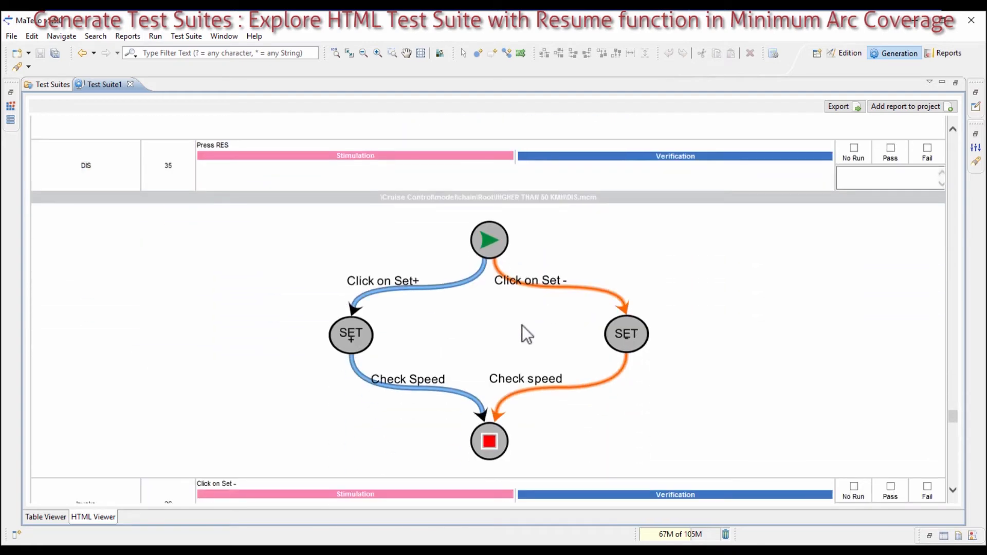
pyautogui.scroll(-3, 525, 331)
pyautogui.scroll(3, 530, 323)
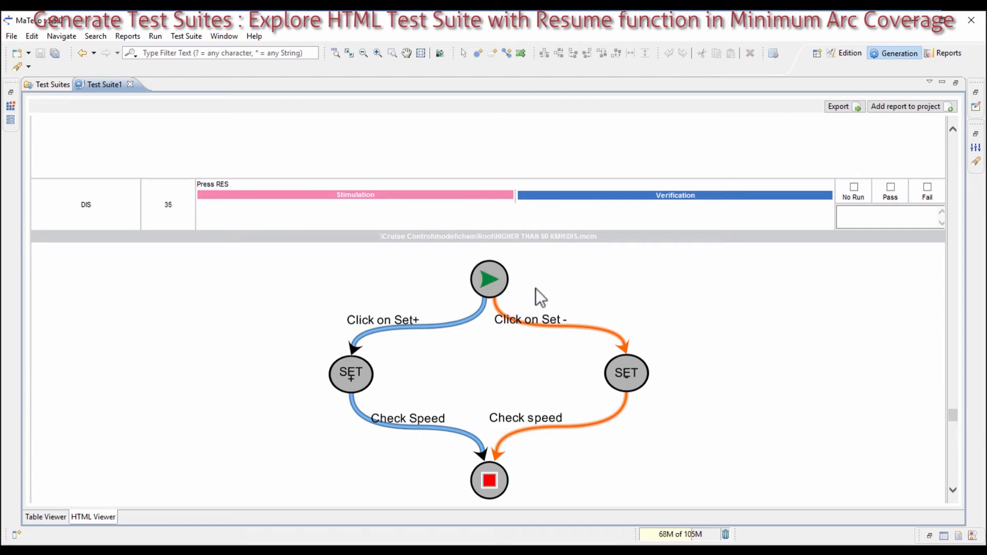
pyautogui.scroll(-1, 551, 301)
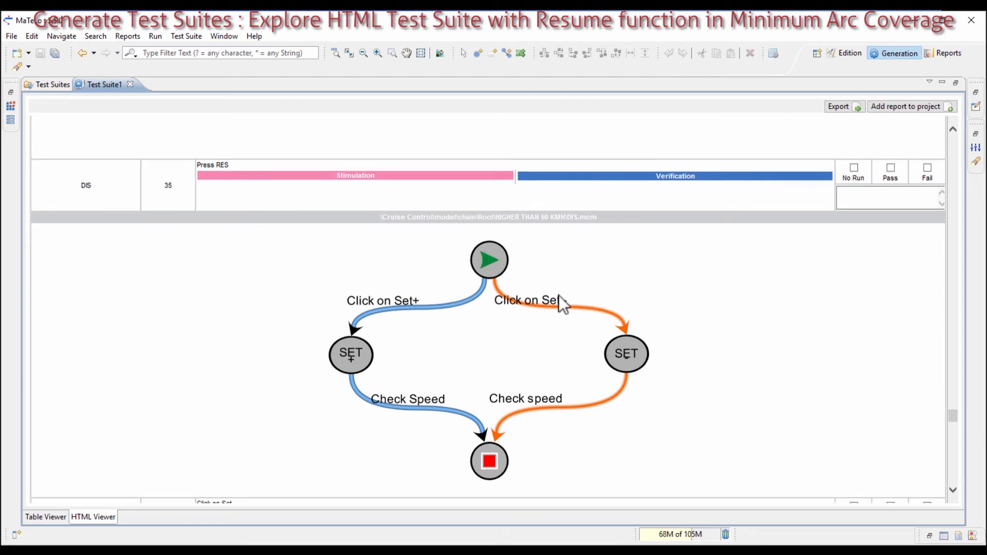
pyautogui.scroll(-3, 559, 295)
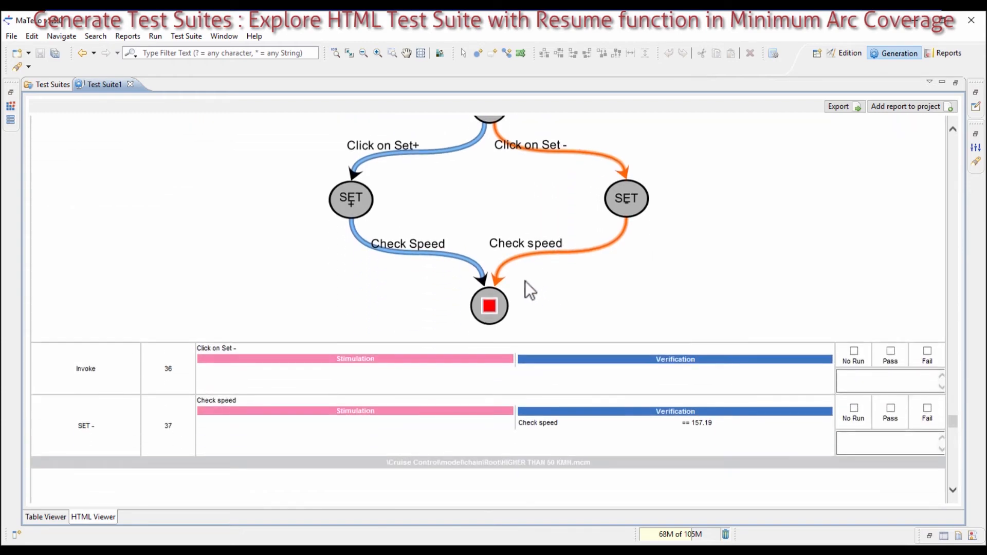
pyautogui.moveTo(843, 50)
pyautogui.mouseDown()
pyautogui.moveTo(749, 103)
pyautogui.moveTo(838, 56)
pyautogui.mouseUp()
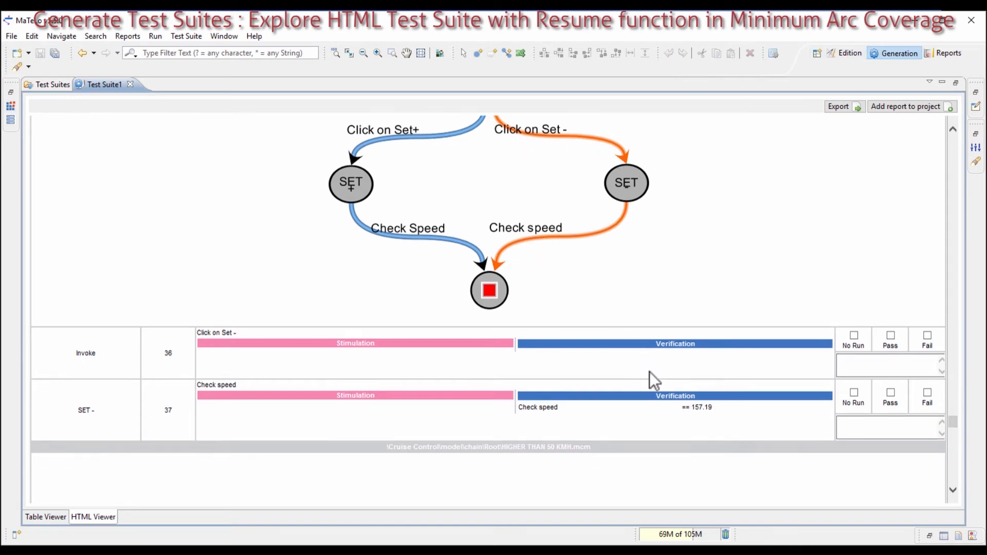
pyautogui.scroll(-7, 649, 373)
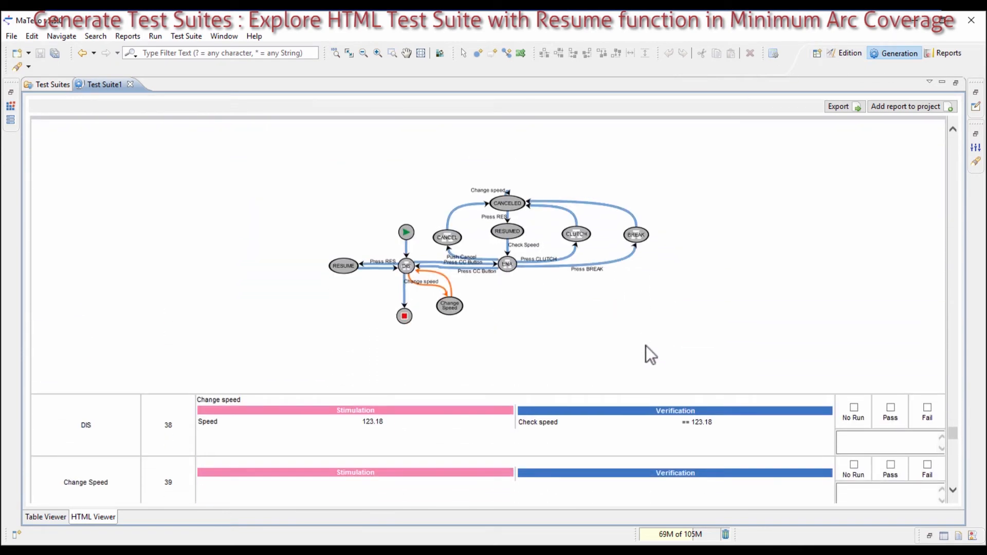
# Step: Examine report steps 38 to 45, from Change speed in DIS through Click on Set+ to decelerating, stopping the vehicle and stopping the engine
pyautogui.scroll(-3, 646, 346)
pyautogui.scroll(-8, 681, 291)
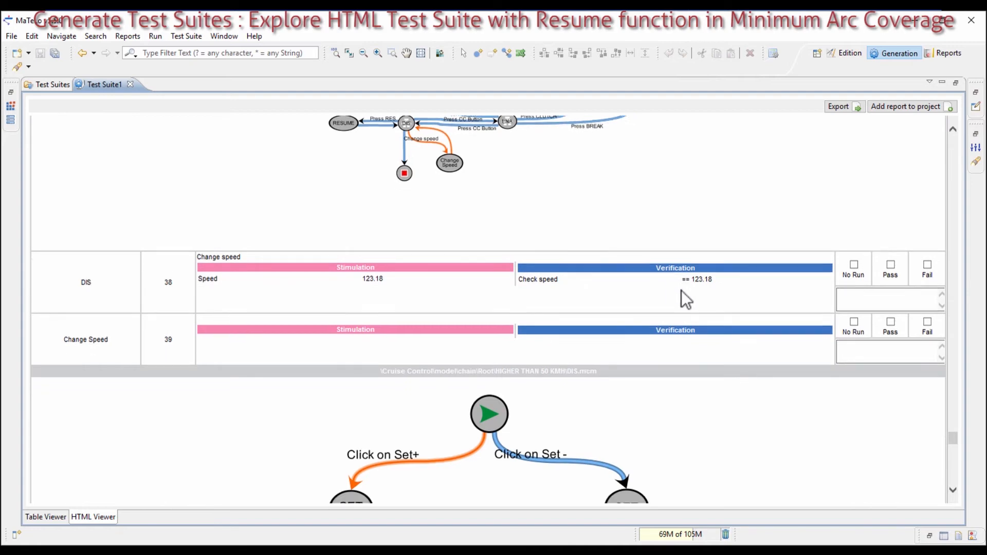
pyautogui.scroll(-12, 636, 384)
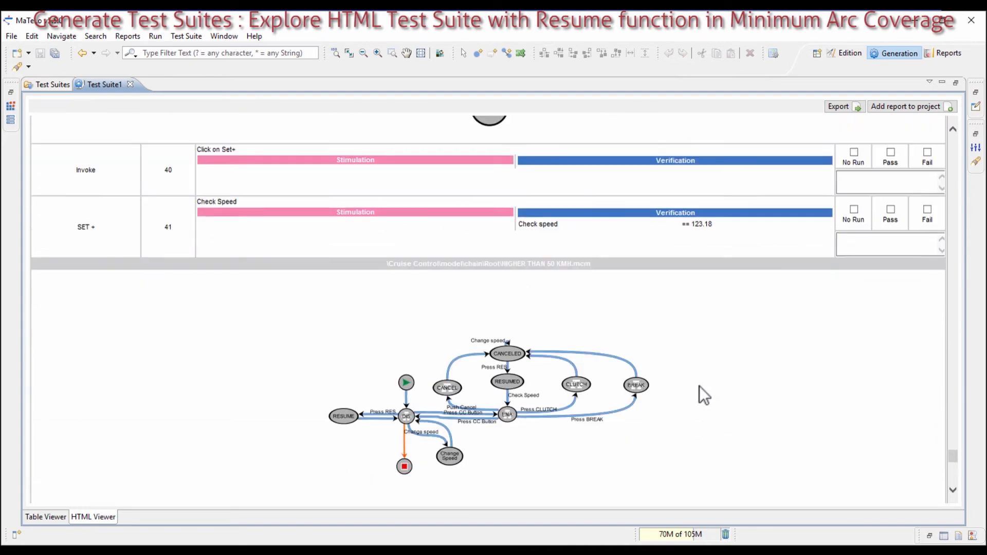
pyautogui.scroll(-3, 391, 368)
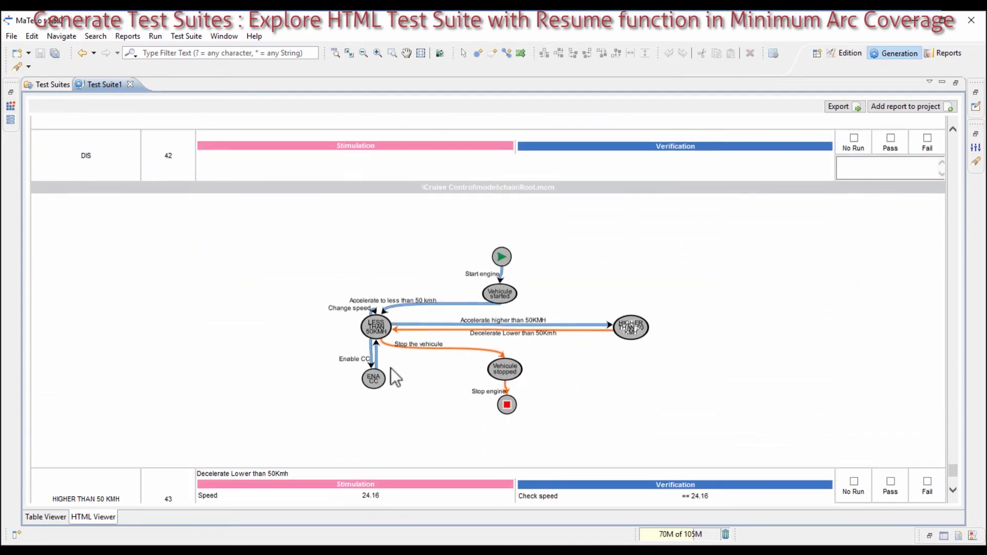
pyautogui.scroll(-1, 380, 345)
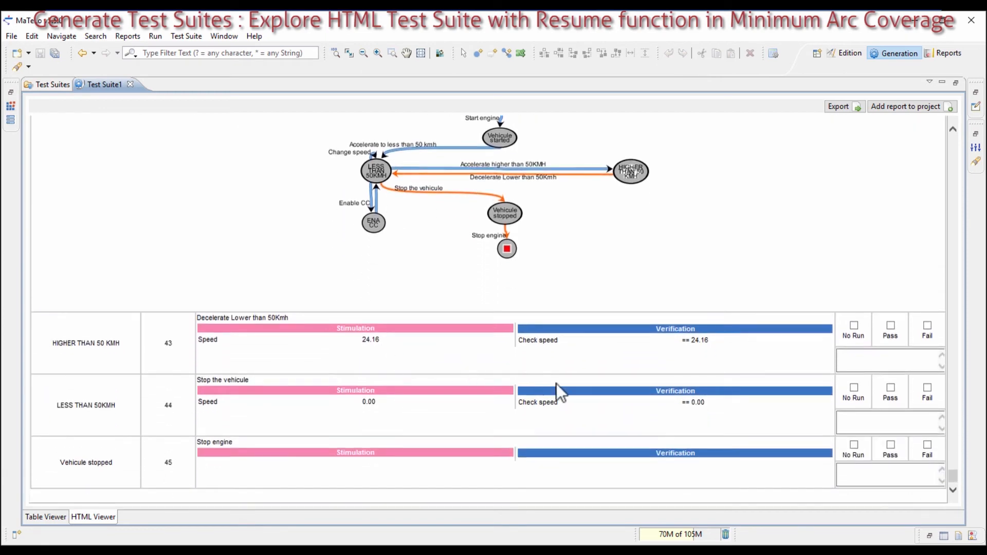
# Step: Return to editing the model and add the Check speed output as a verification on the RESUME to DIS transition
pyautogui.click(846, 53)
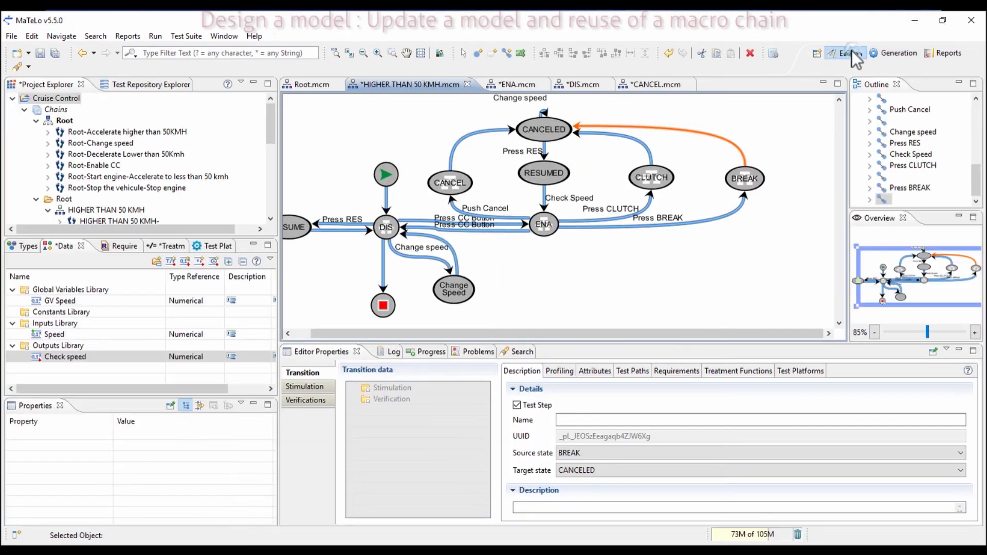
pyautogui.click(338, 253)
pyautogui.click(320, 230)
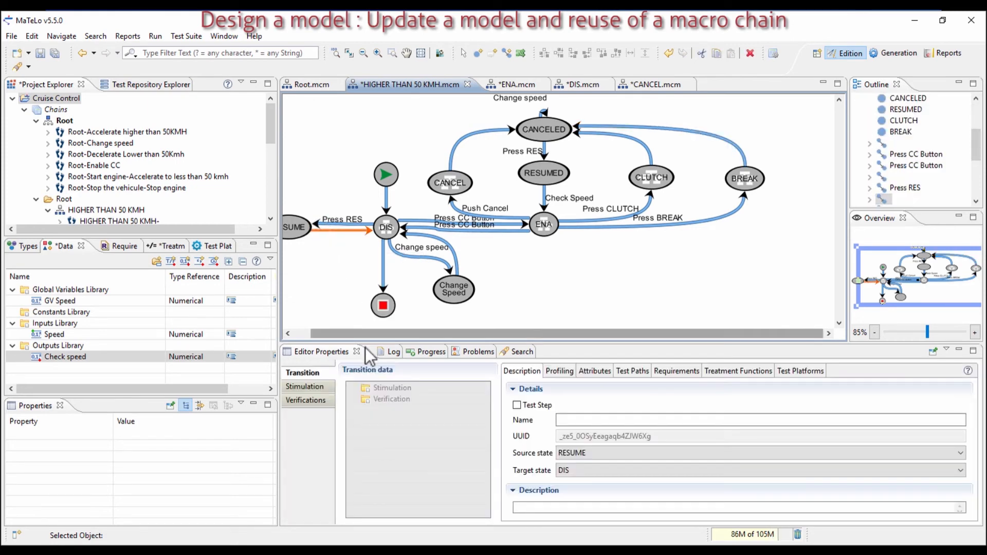
pyautogui.doubleClick(384, 397)
pyautogui.click(58, 358)
pyautogui.moveTo(58, 359); pyautogui.dragTo(390, 389)
# Step: Set the Check speed verification to == External Output Check speed and clear its second comparison operator
pyautogui.click(561, 371)
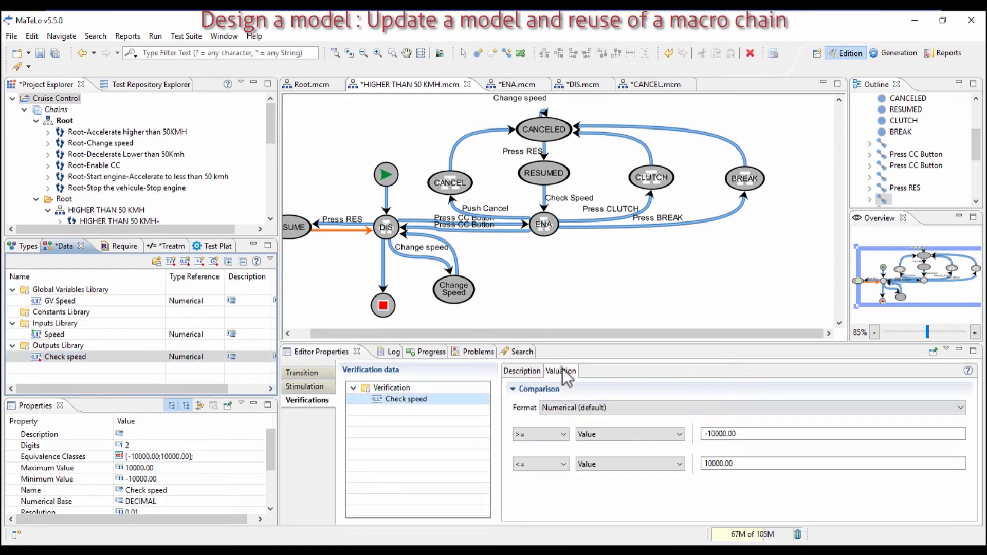
pyautogui.click(541, 434)
pyautogui.click(542, 449)
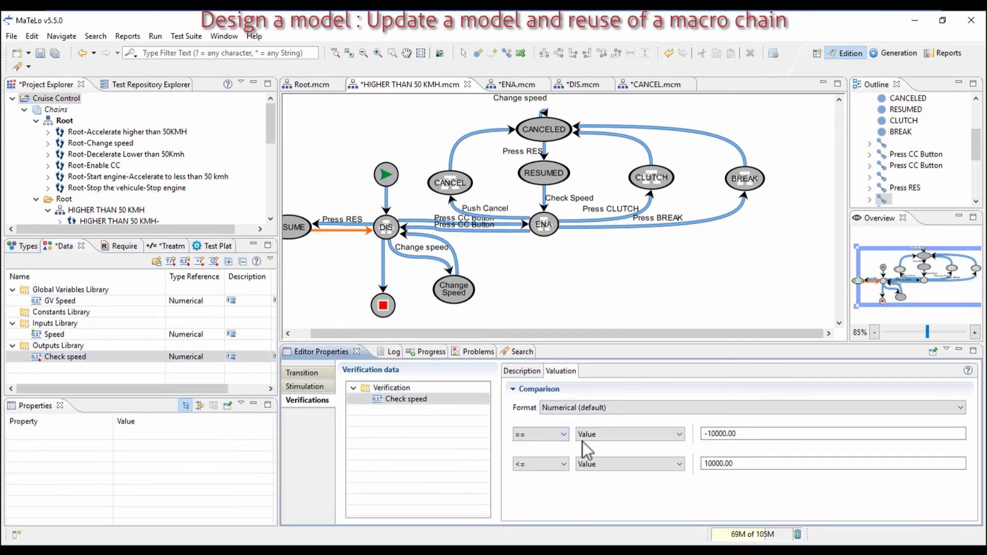
pyautogui.click(584, 436)
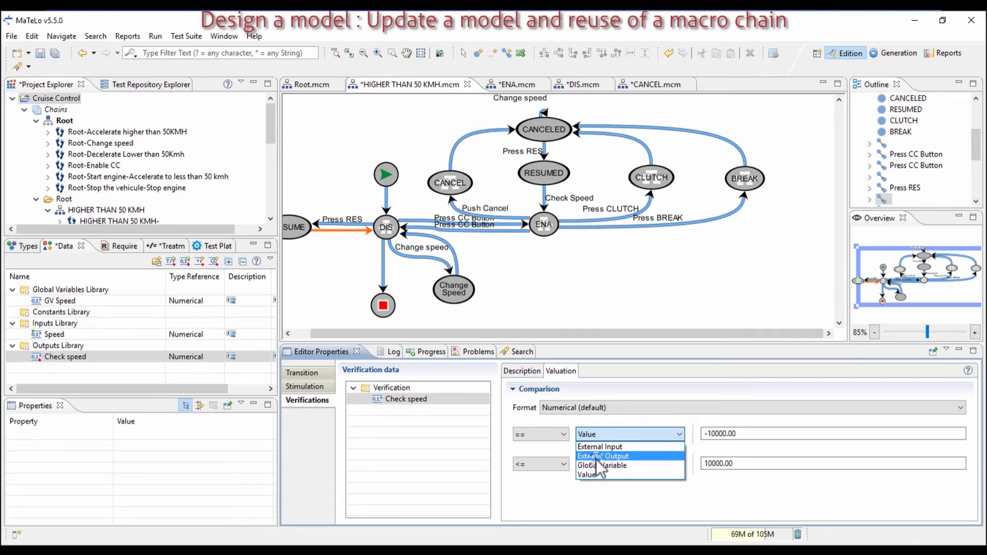
pyautogui.click(597, 457)
pyautogui.click(541, 465)
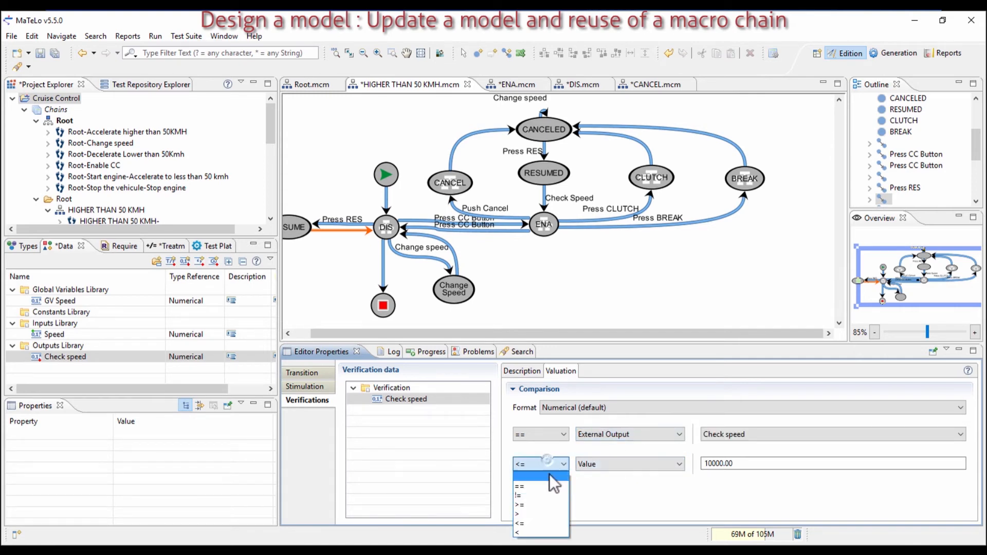
pyautogui.click(550, 476)
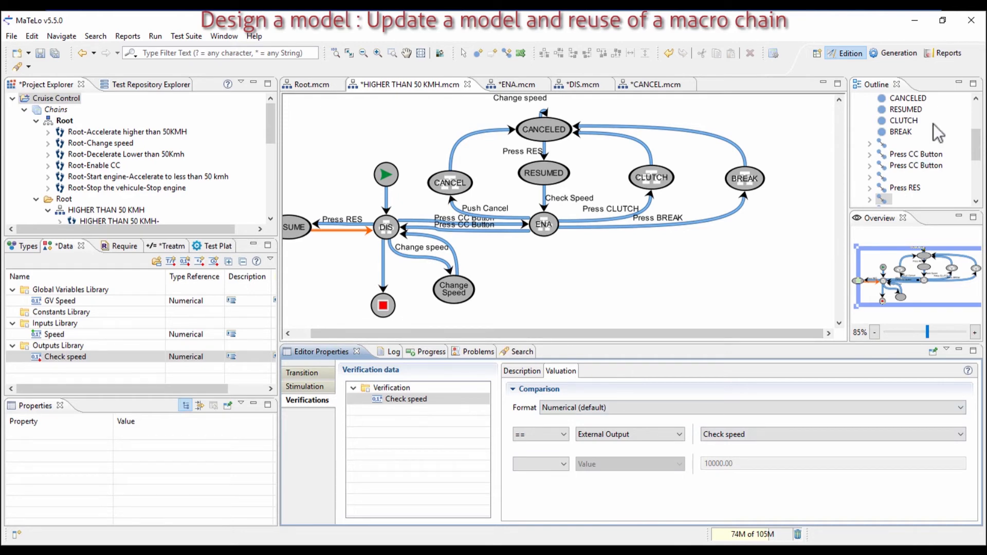
# Step: Assign the macro chain Root/HIGHER THAN 50 KMH/DIS.mcm to the LESS THAN 50KMH state in the Root chain and open it
pyautogui.click(311, 85)
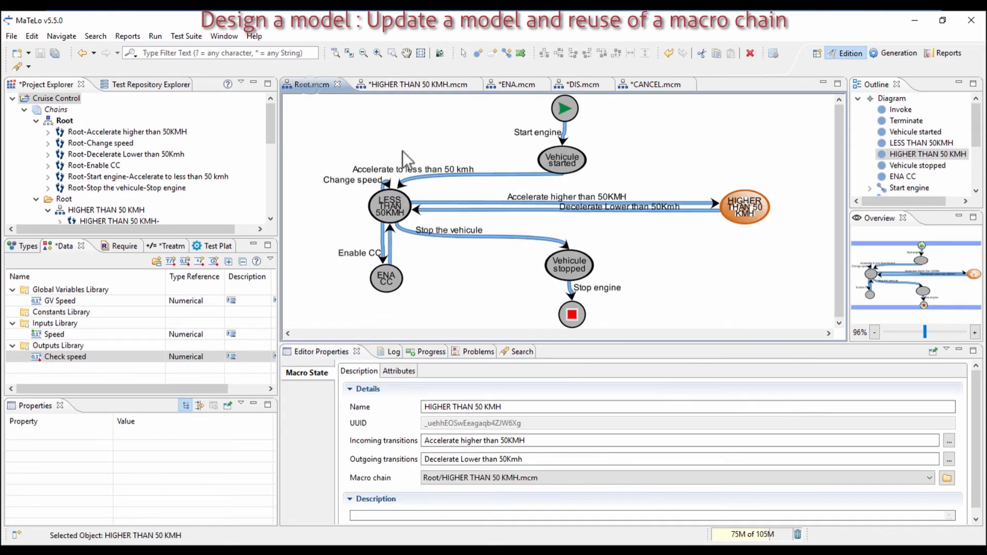
pyautogui.click(400, 207)
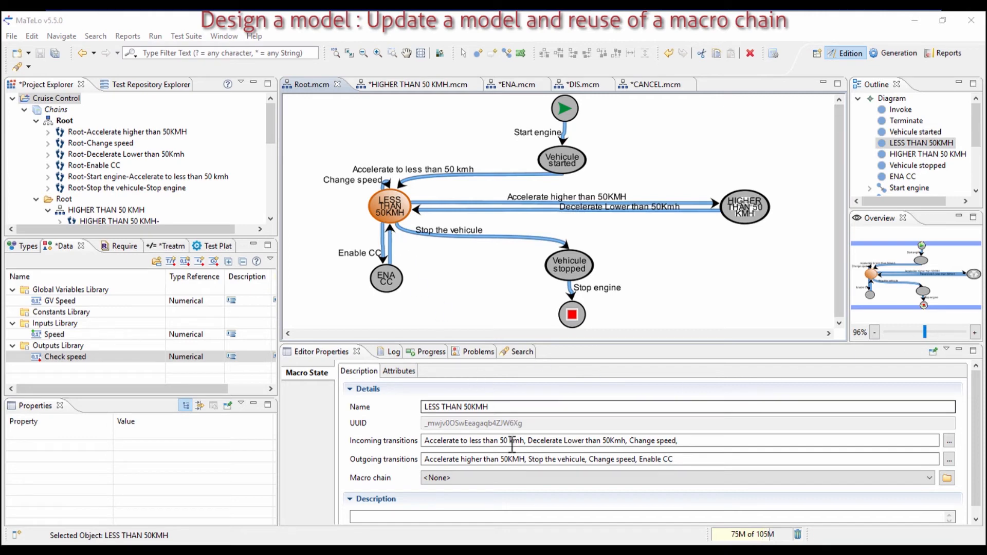
pyautogui.click(505, 479)
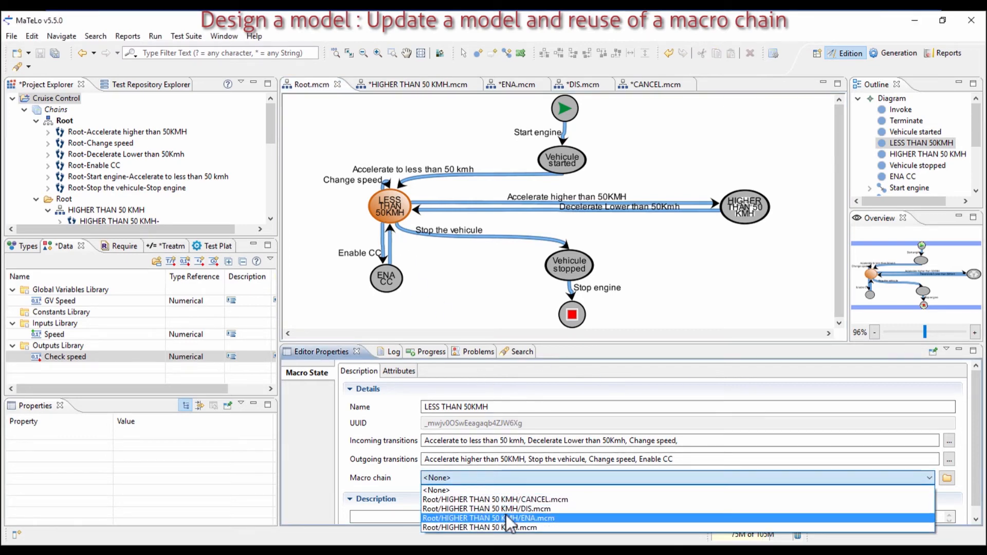
pyautogui.click(506, 509)
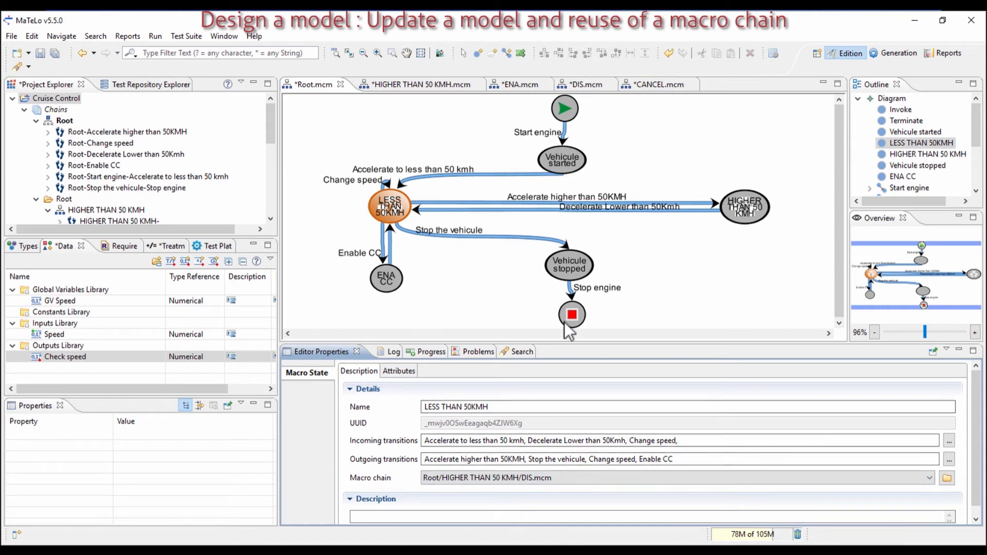
pyautogui.doubleClick(390, 204)
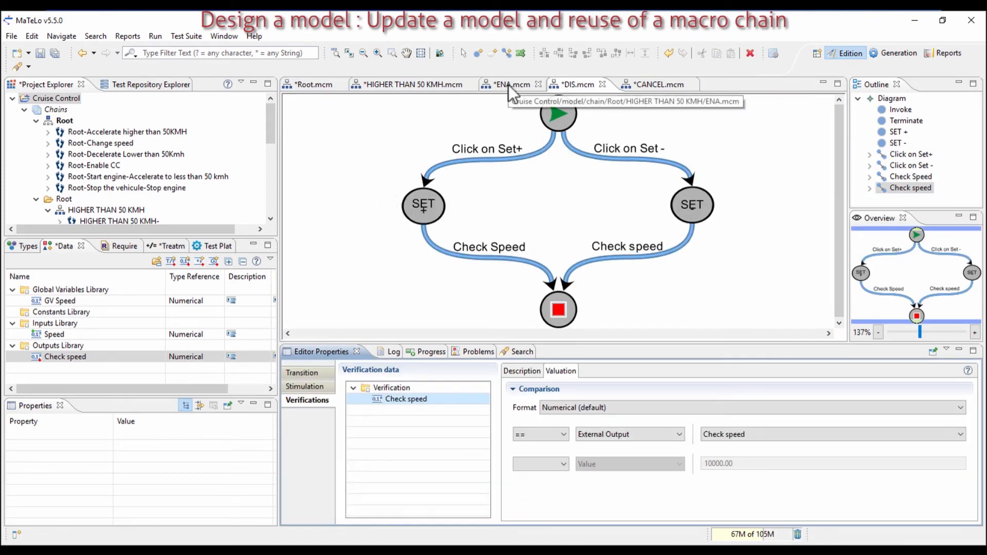
# Step: In the HIGHER THAN 50 KMH chain, assign the macro chain Root/HIGHER THAN 50 KMH/DIS.mcm to the CANCELED state
pyautogui.click(400, 86)
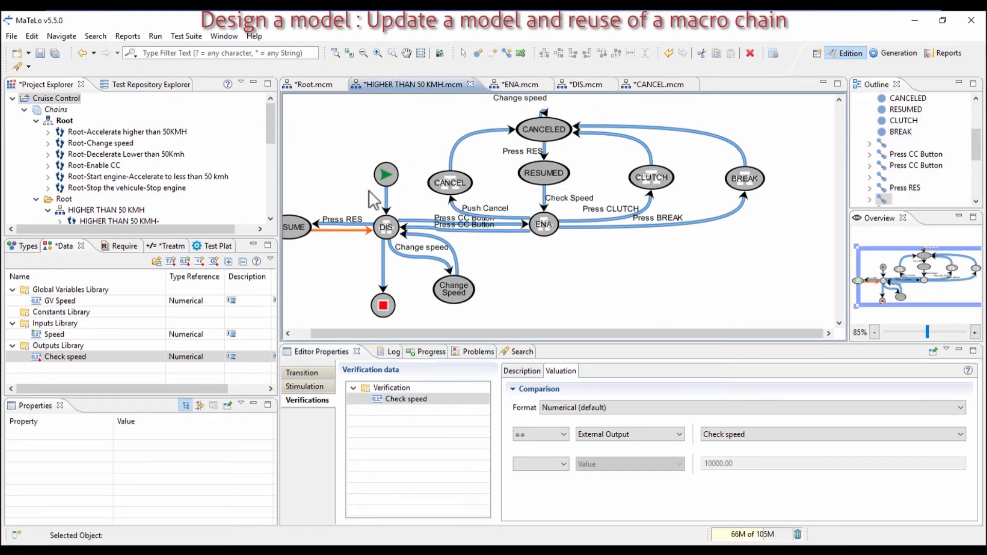
pyautogui.scroll(-1, 901, 123)
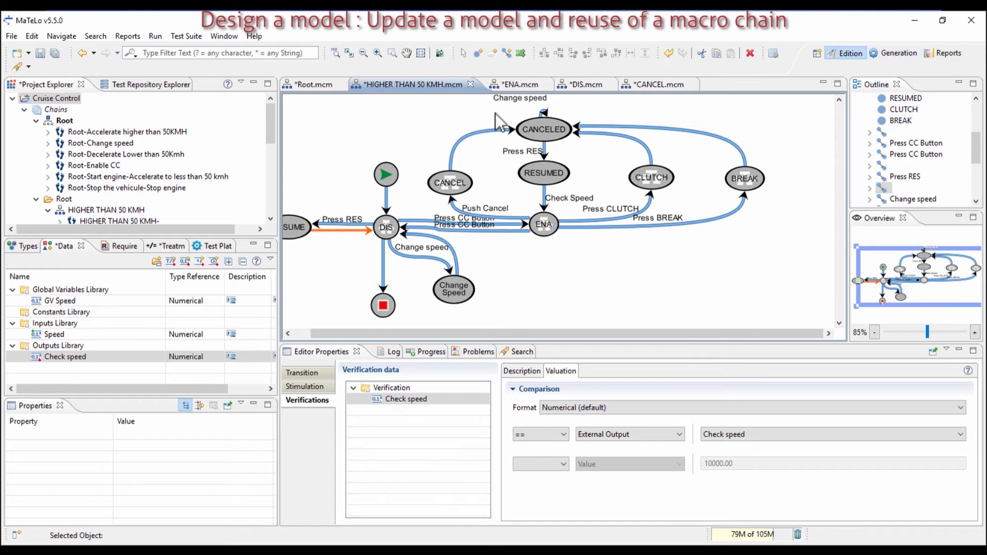
pyautogui.click(539, 136)
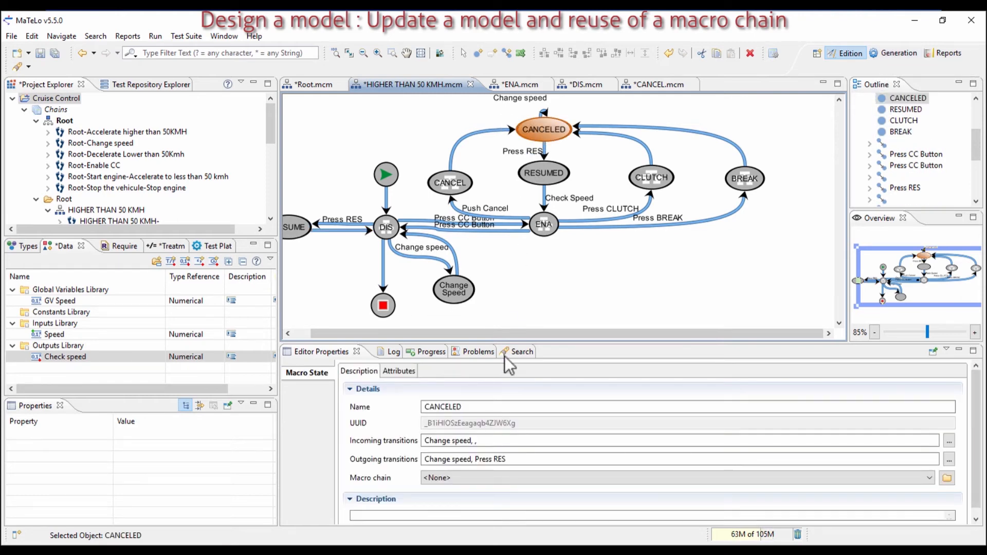
pyautogui.click(507, 477)
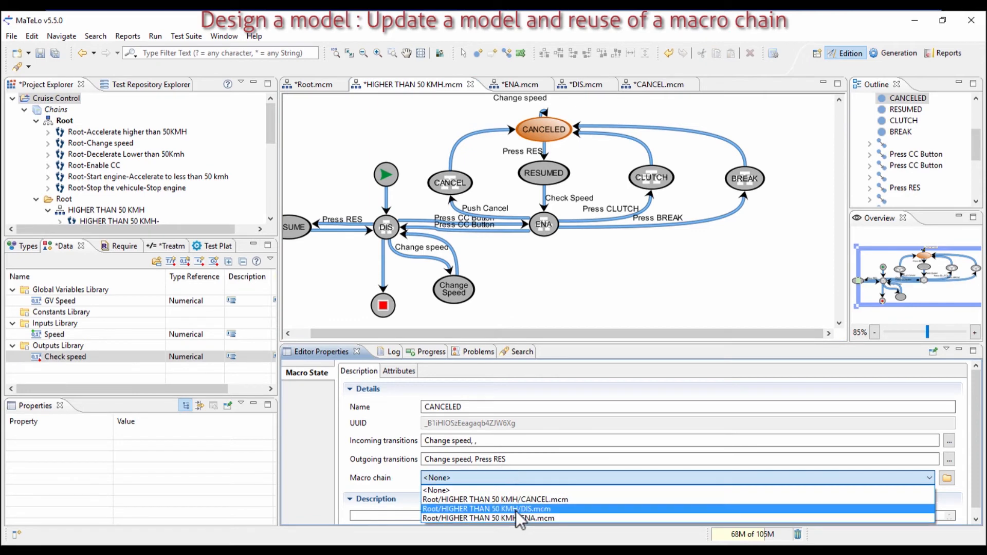
pyautogui.click(518, 510)
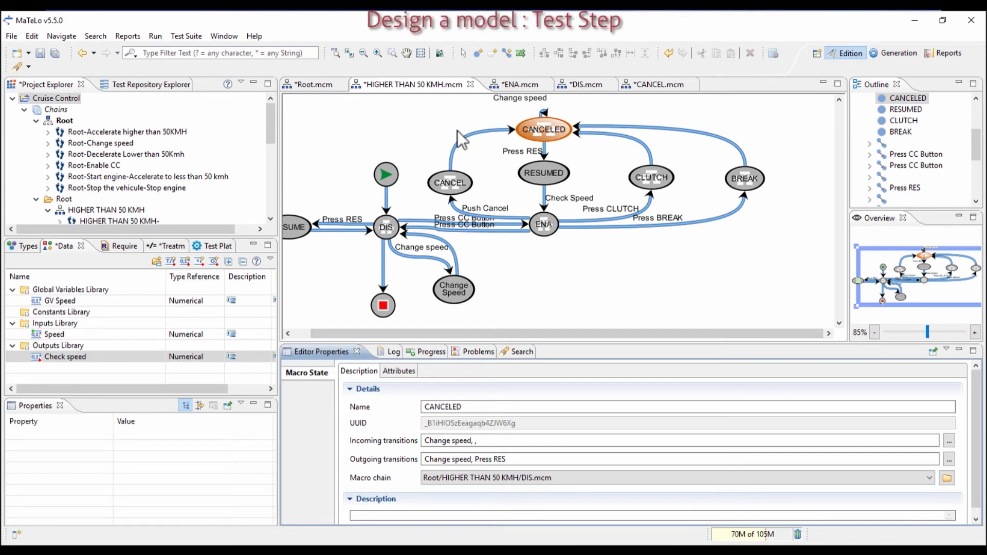
# Step: Disable Test Step on the unnamed CANCEL to CANCELED and DIS to Terminate transitions, and inspect the chain's other unnamed transitions
pyautogui.click(464, 150)
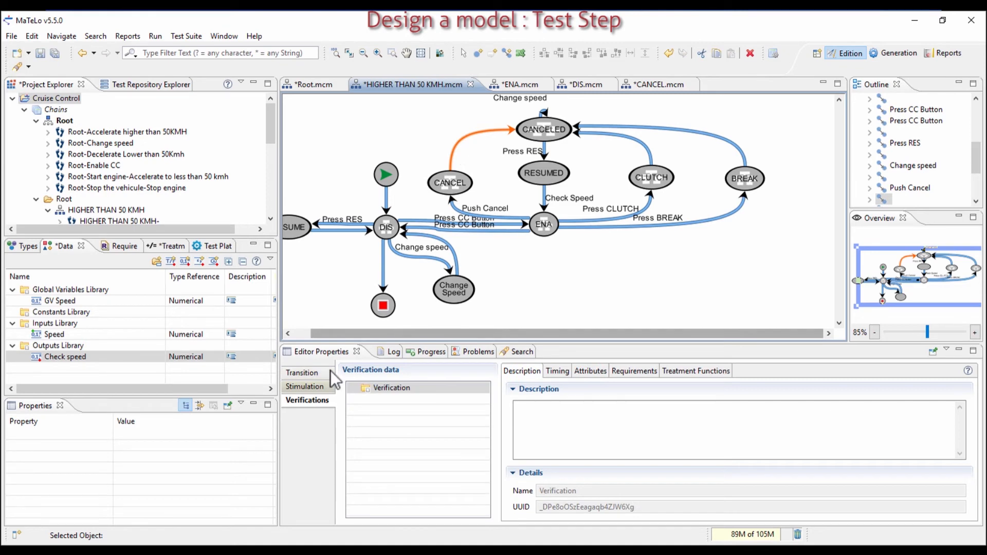
pyautogui.click(304, 373)
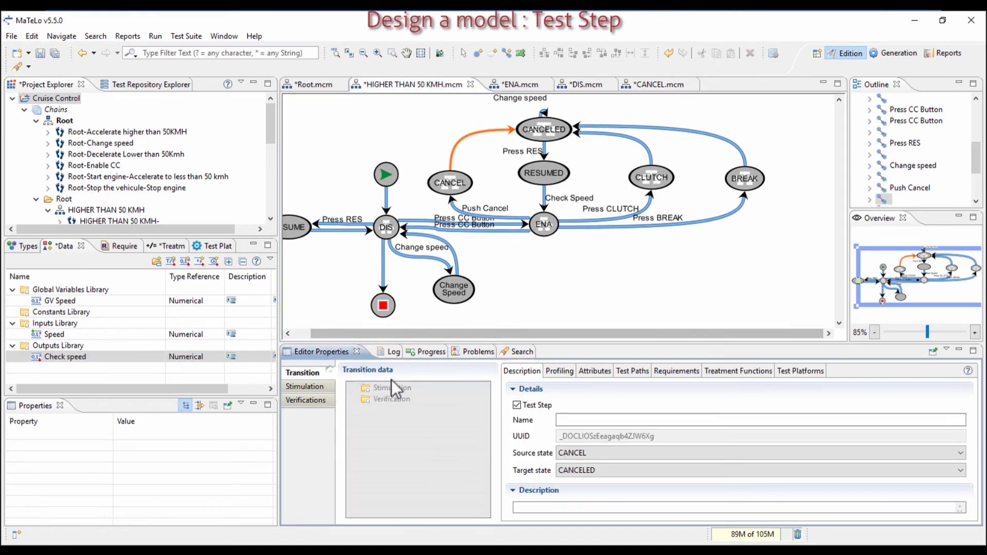
pyautogui.click(520, 407)
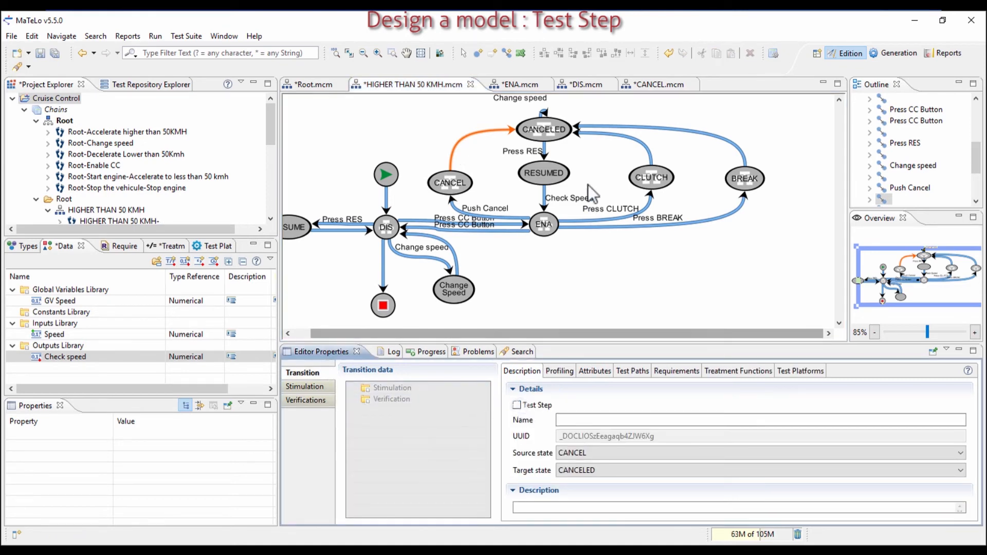
pyautogui.click(628, 138)
pyautogui.click(652, 129)
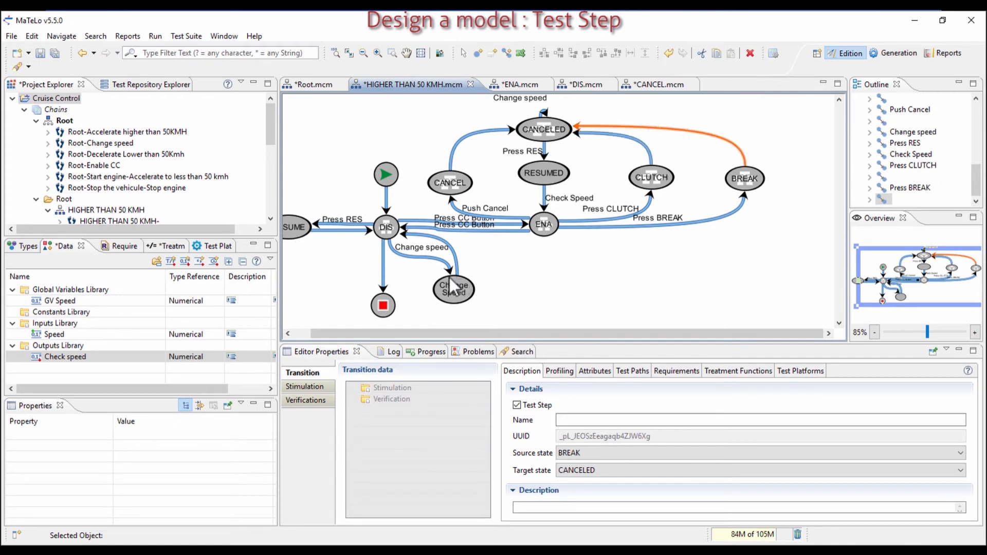
pyautogui.click(382, 268)
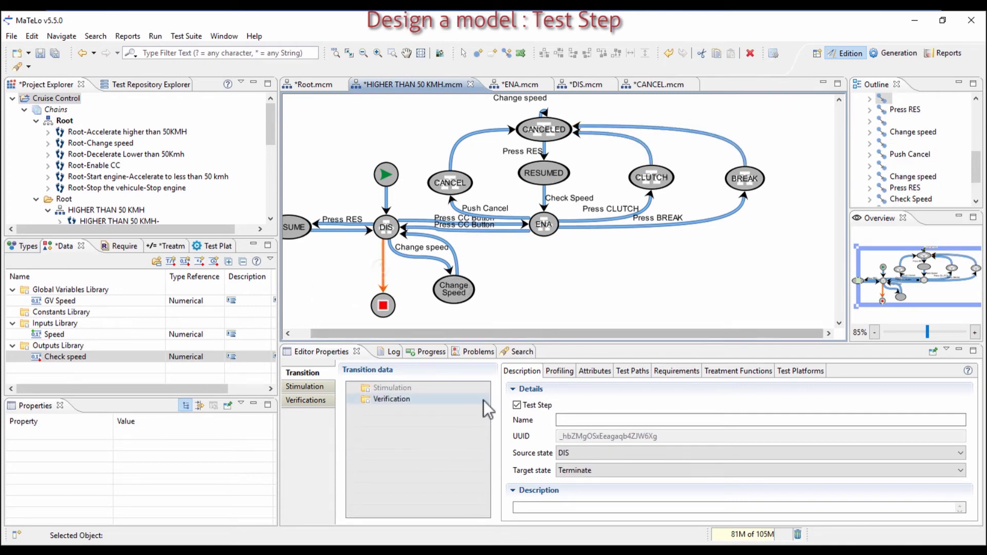
pyautogui.click(517, 405)
pyautogui.click(386, 200)
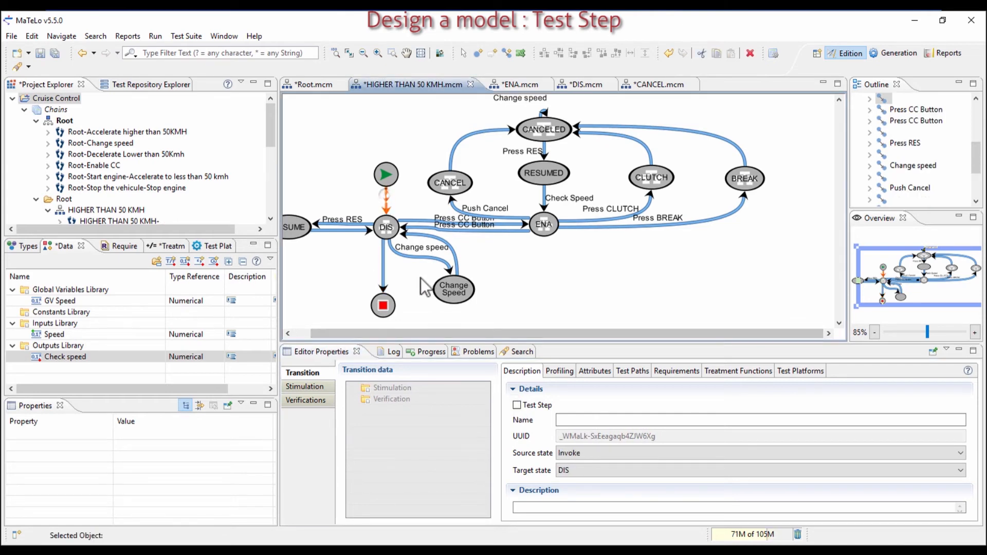
# Step: Find the transition behind the unnamed HIGHER THAN 50 KMH- test step and disable Test Step on this BREAK to CANCELED transition
pyautogui.scroll(-2, 58, 136)
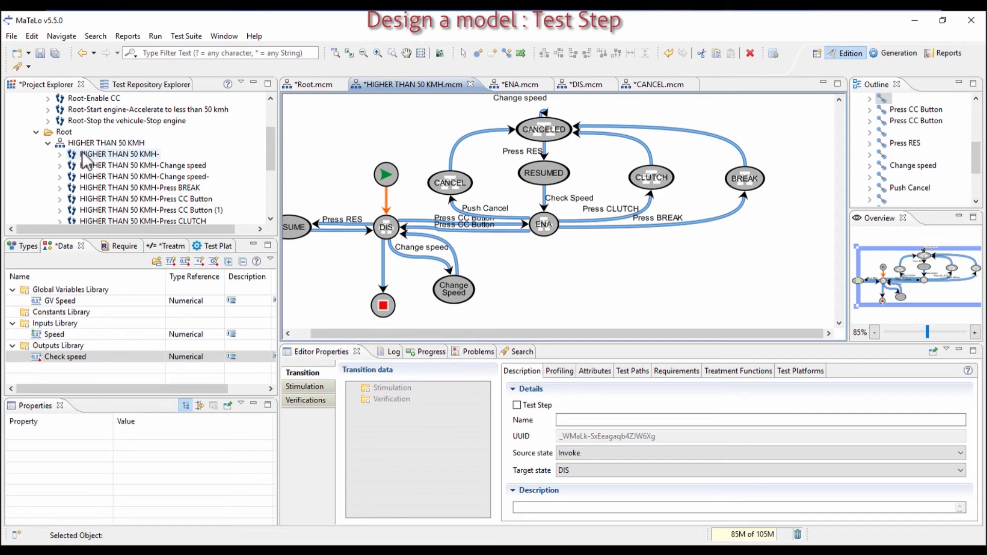
pyautogui.click(59, 155)
pyautogui.doubleClick(82, 165)
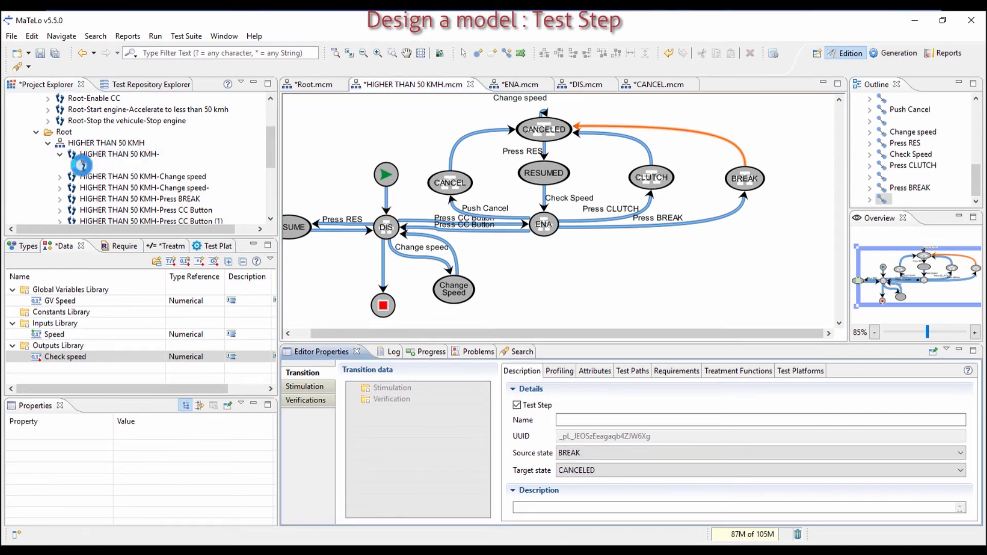
pyautogui.click(517, 405)
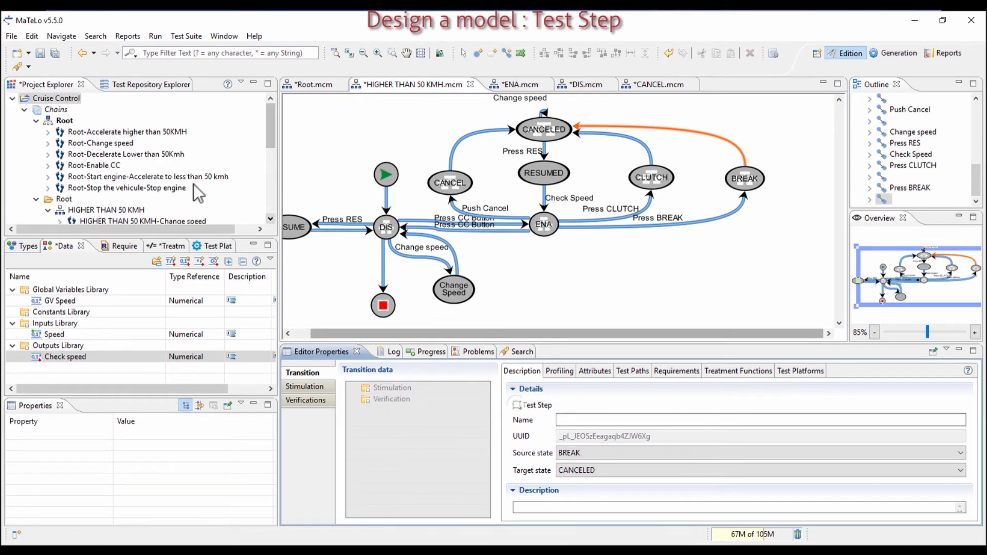
# Step: Find the transition behind the unnamed HIGHER THAN 50 KMH-Change speed- test step and disable Test Step on this Change Speed to DIS transition
pyautogui.scroll(-2, 76, 161)
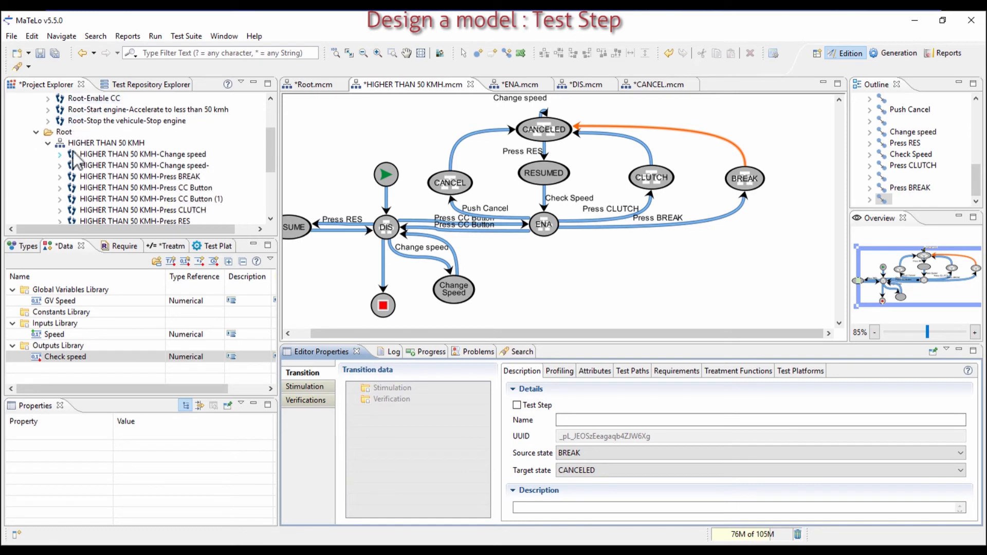
pyautogui.scroll(-1, 76, 161)
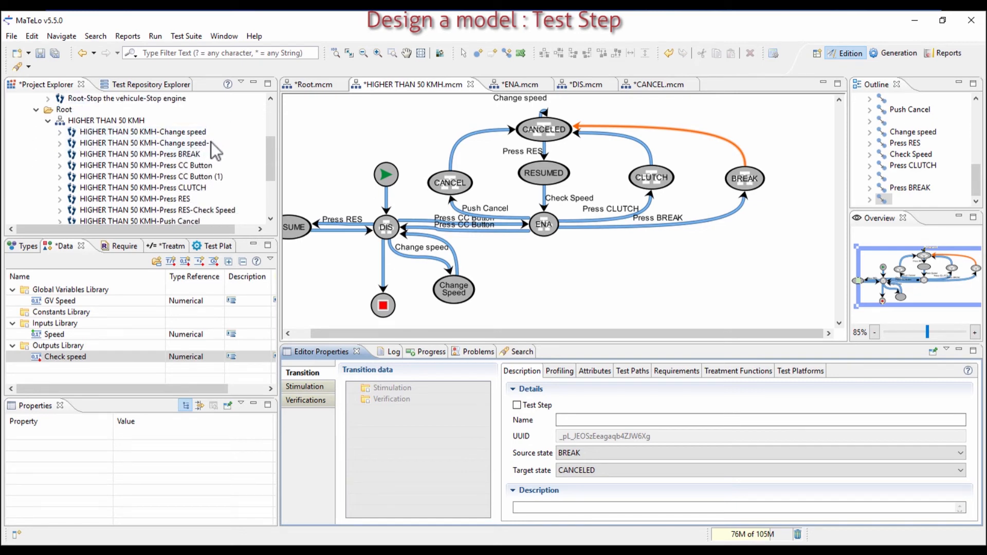
pyautogui.click(59, 143)
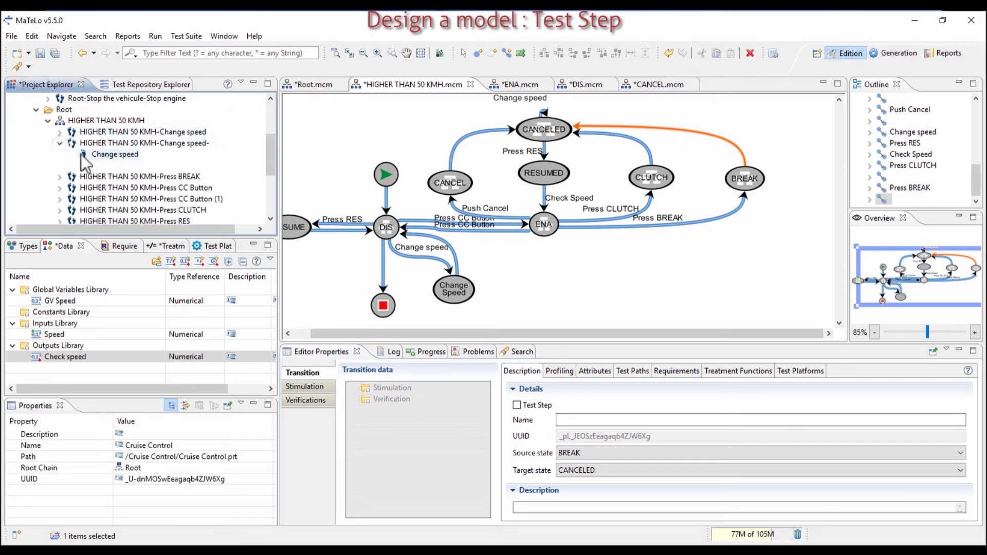
pyautogui.click(84, 155)
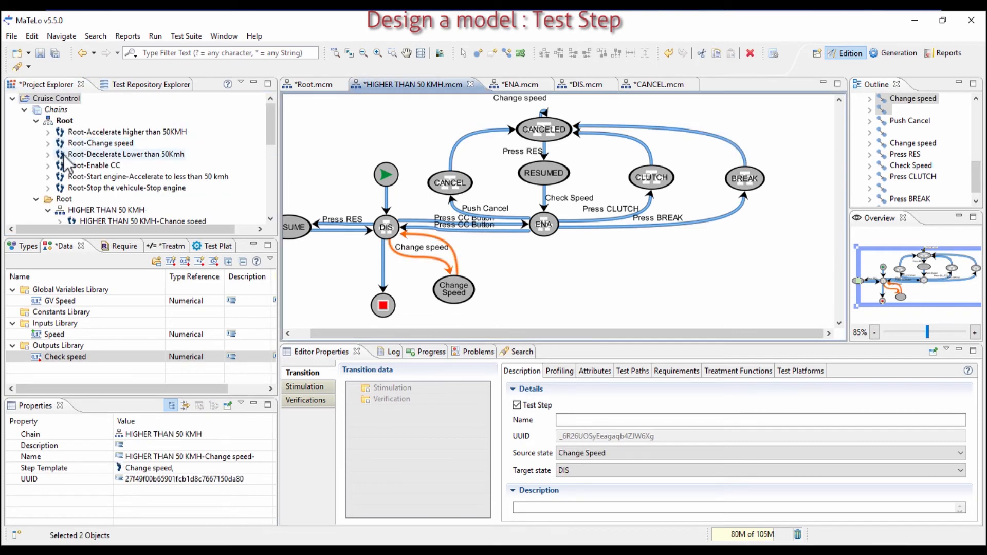
pyautogui.scroll(-2, 67, 164)
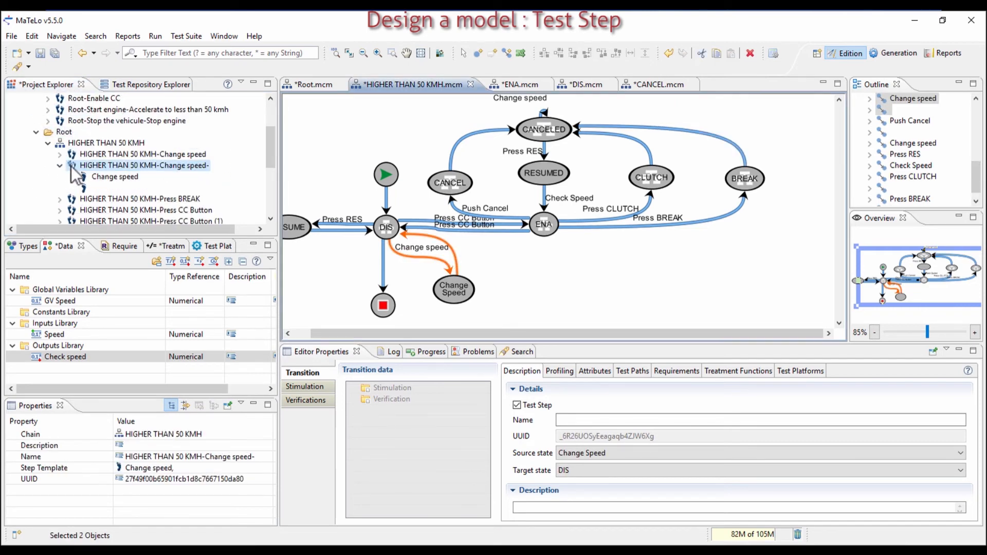
pyautogui.scroll(2, 73, 175)
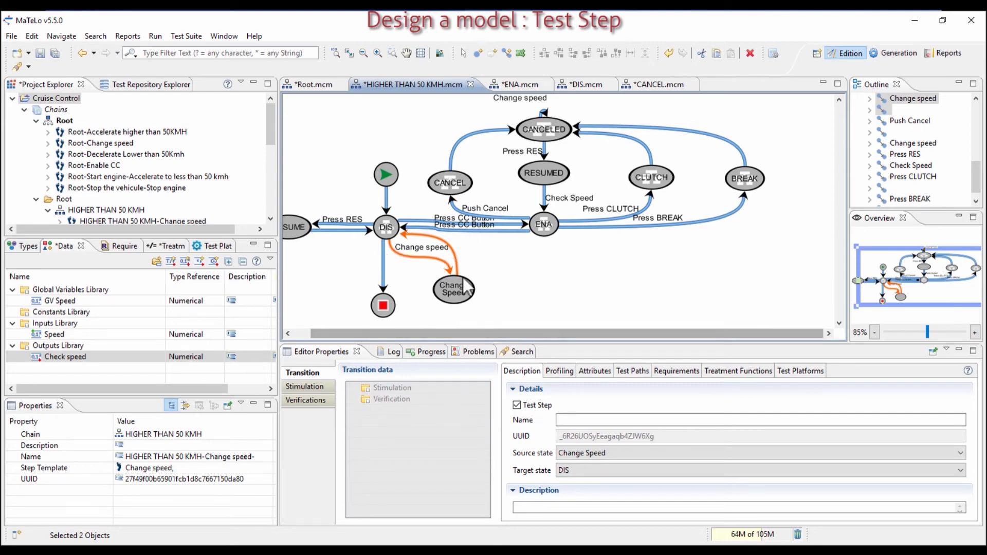
pyautogui.scroll(-1, 224, 216)
pyautogui.scroll(-1, 225, 216)
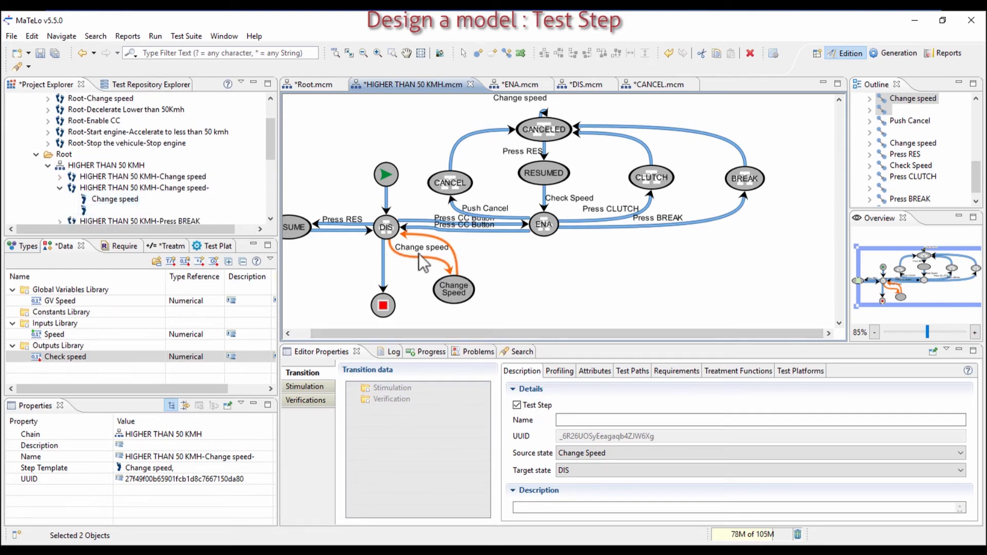
pyautogui.click(457, 267)
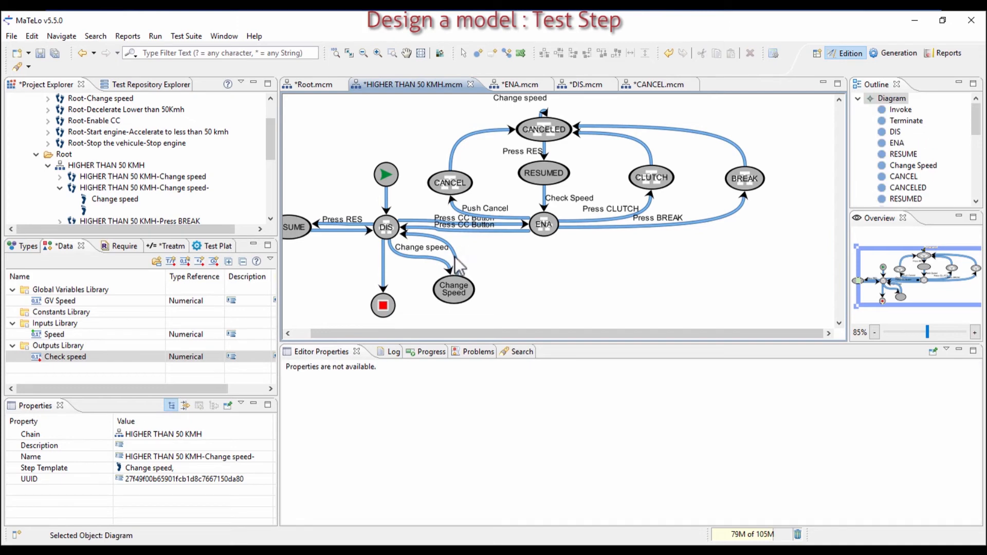
pyautogui.click(457, 267)
pyautogui.click(518, 406)
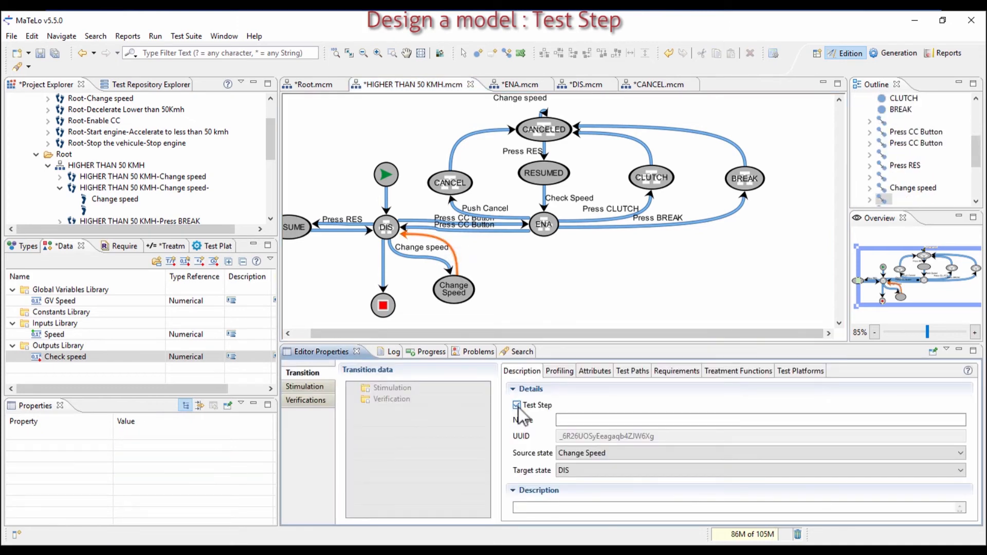
pyautogui.click(517, 407)
# Step: Review the test steps of the CANCEL, DIS and ENA chains in the project tree and save all changes
pyautogui.scroll(-3, 105, 206)
pyautogui.scroll(-2, 103, 204)
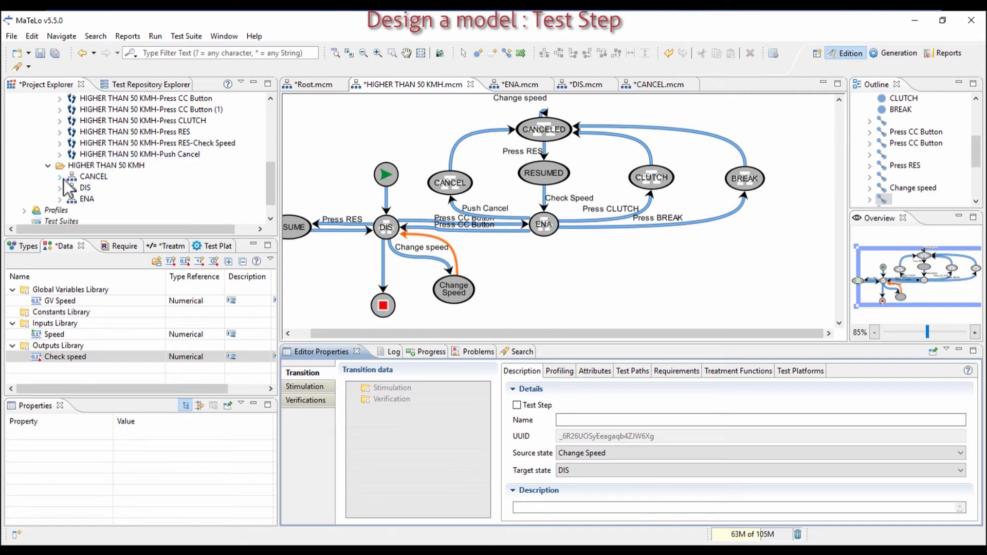
pyautogui.click(60, 177)
pyautogui.click(60, 200)
pyautogui.scroll(-2, 62, 195)
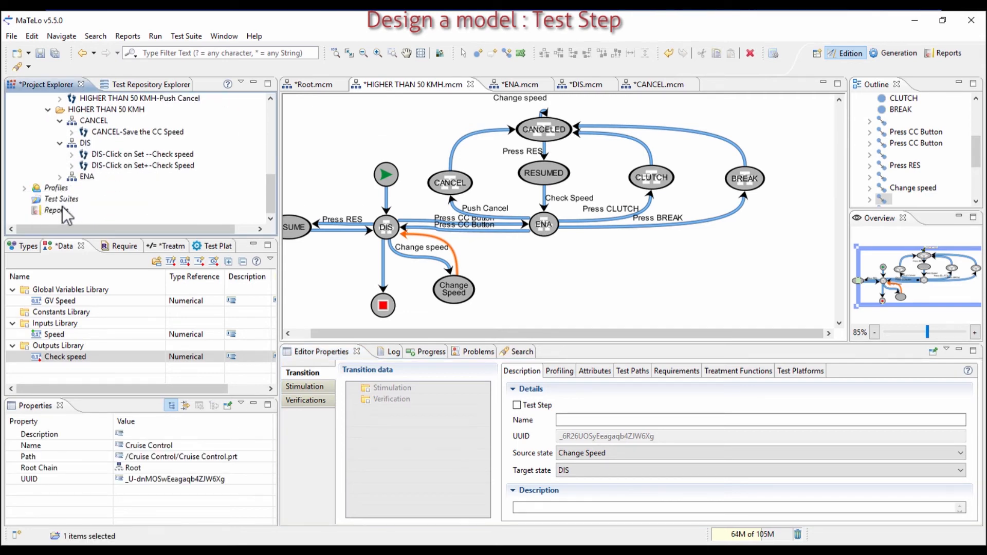
pyautogui.click(60, 177)
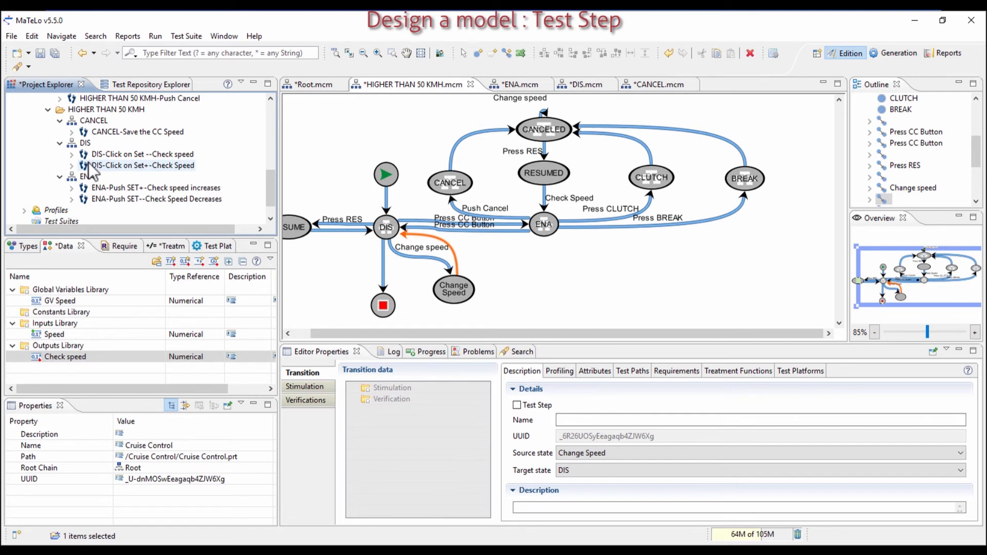
pyautogui.click(72, 154)
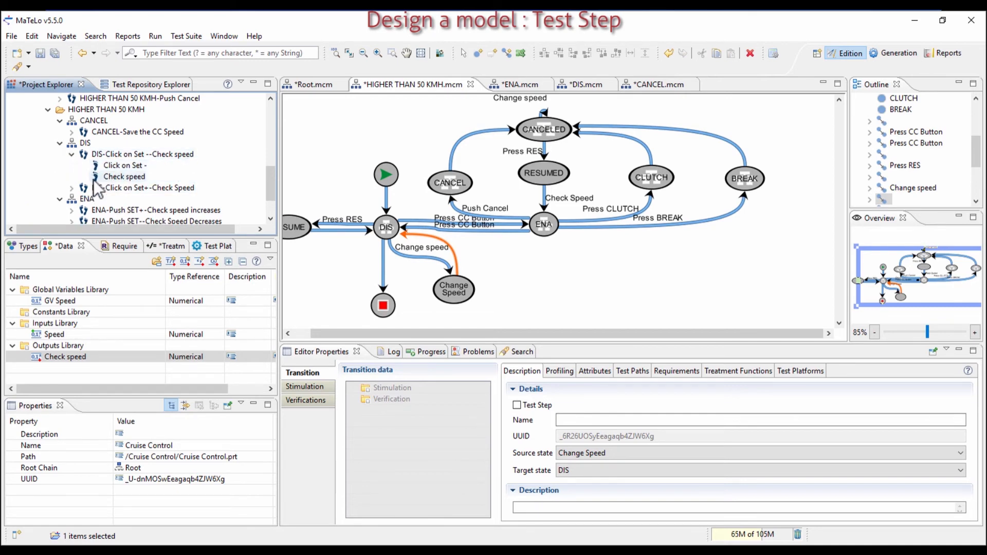
pyautogui.scroll(-2, 81, 183)
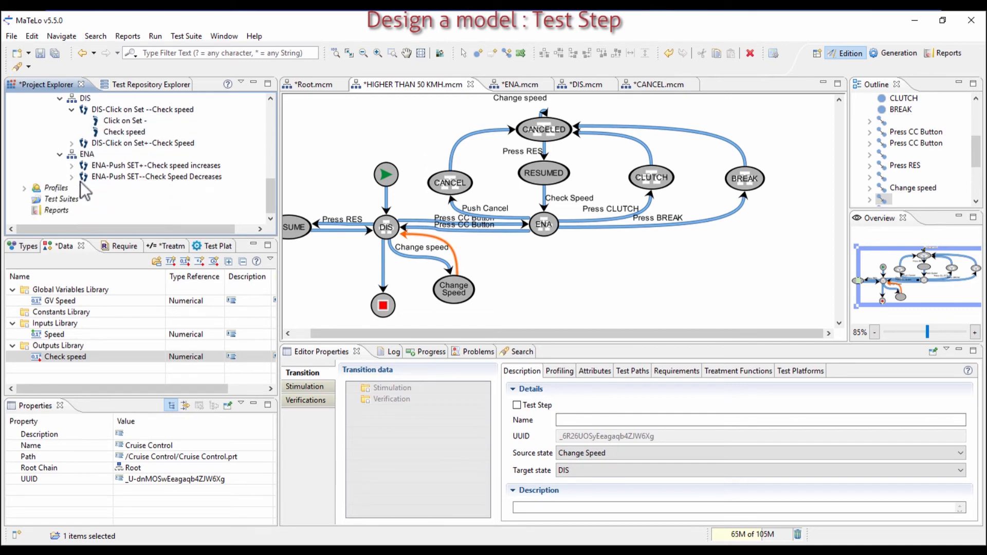
pyautogui.click(55, 53)
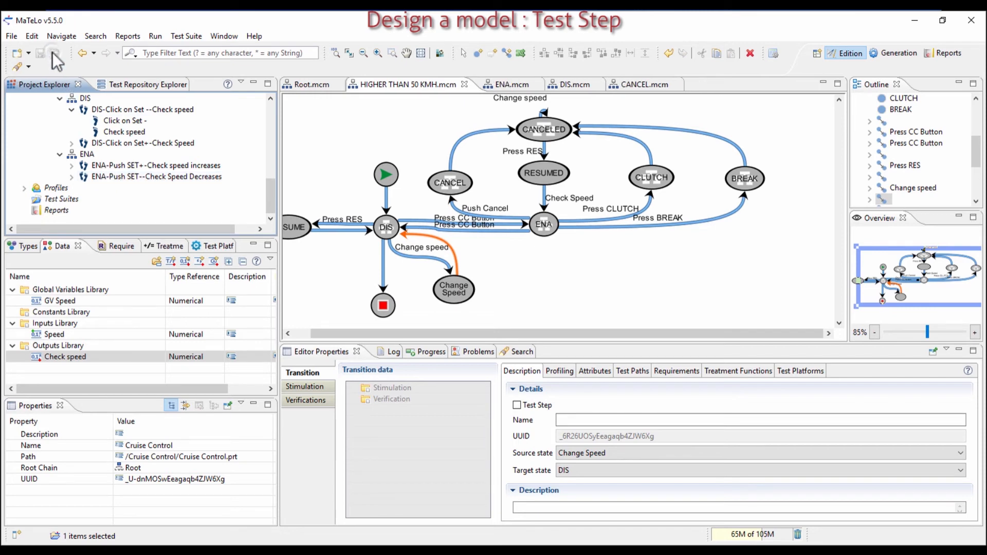
# Step: Include the entire Root chain in the Default Strategy's test scope and generate the test suite with Minimum Arcs Coverage
pyautogui.click(881, 55)
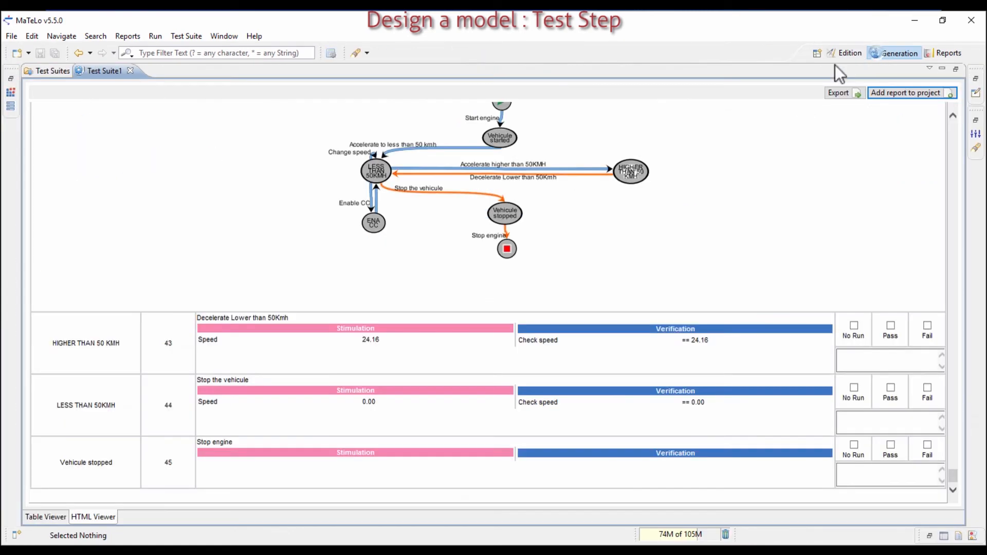
pyautogui.click(976, 78)
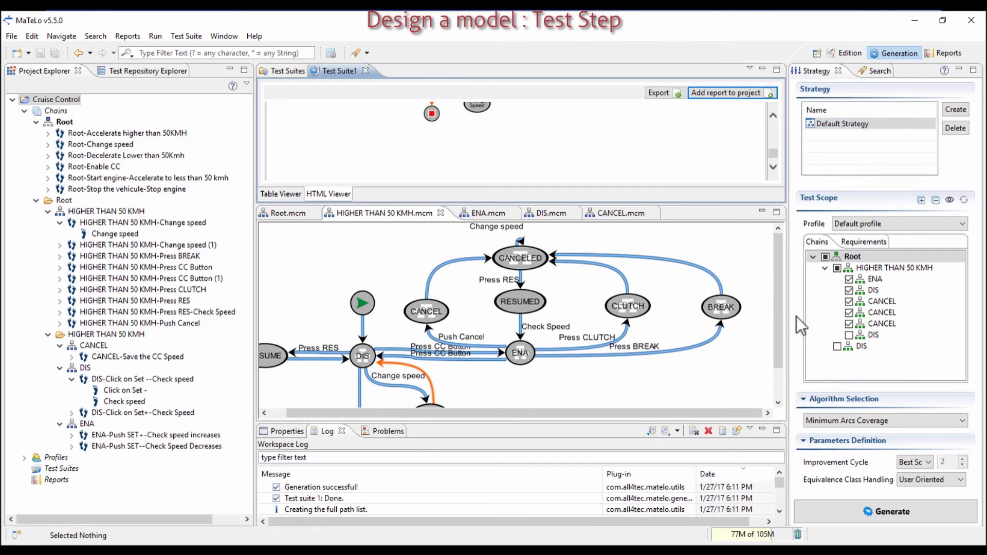
pyautogui.click(825, 256)
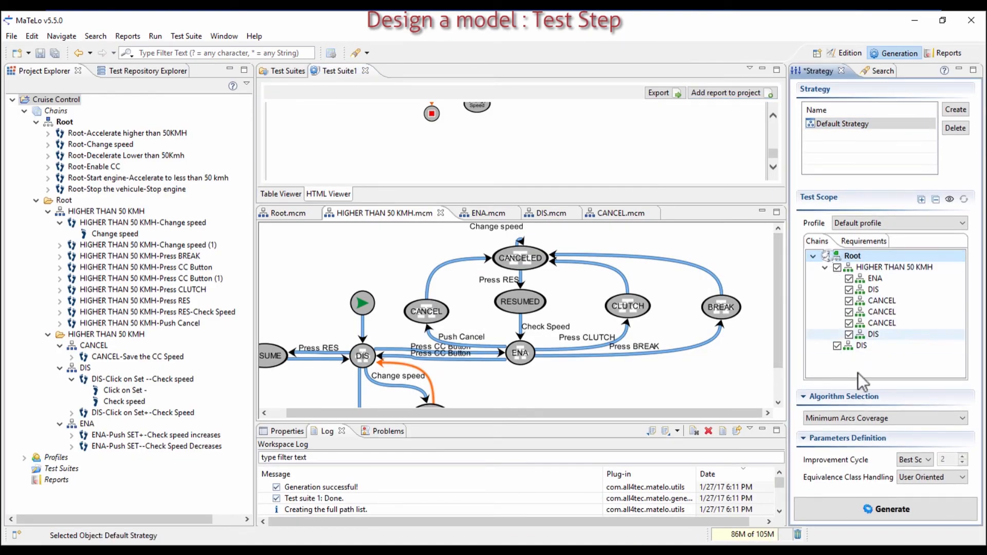
pyautogui.click(877, 509)
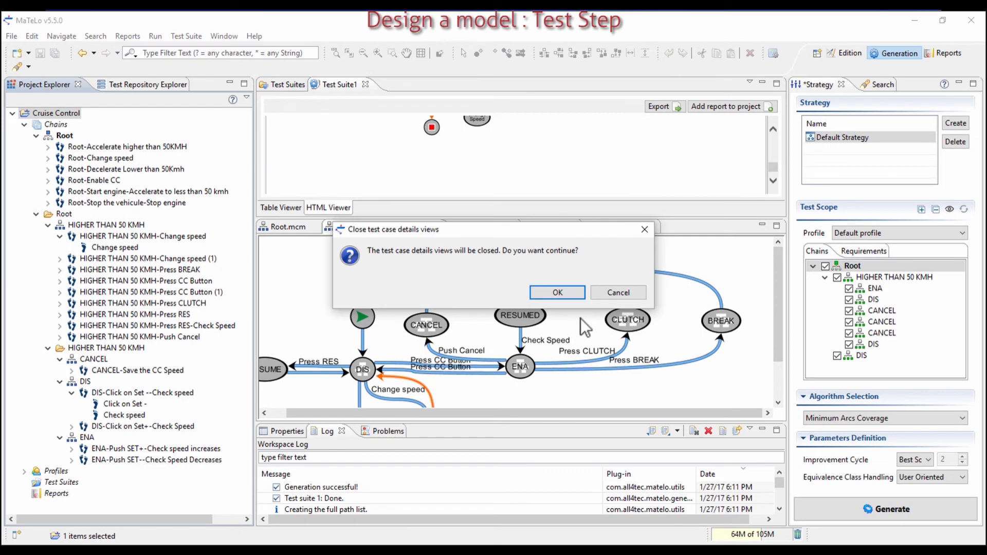
pyautogui.click(560, 294)
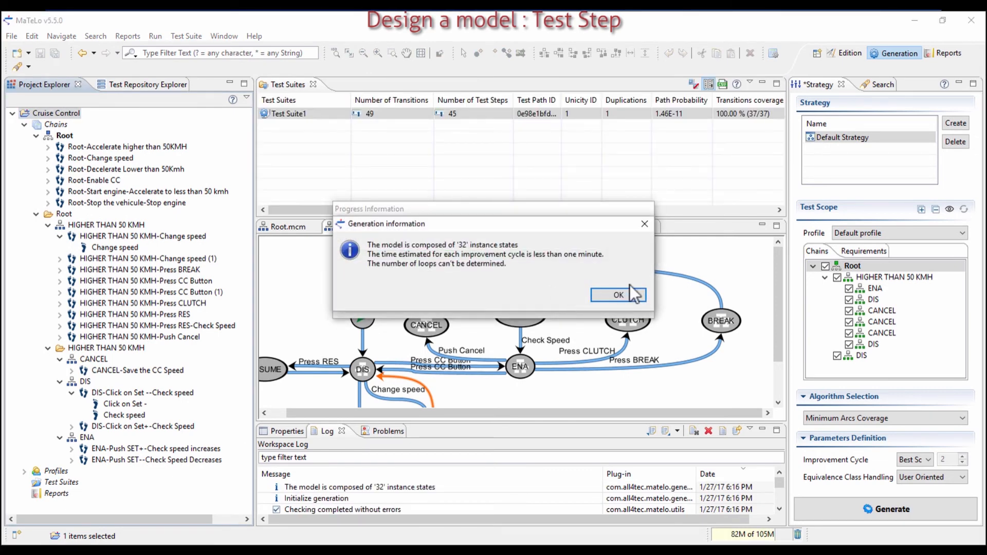
pyautogui.click(630, 295)
pyautogui.click(631, 294)
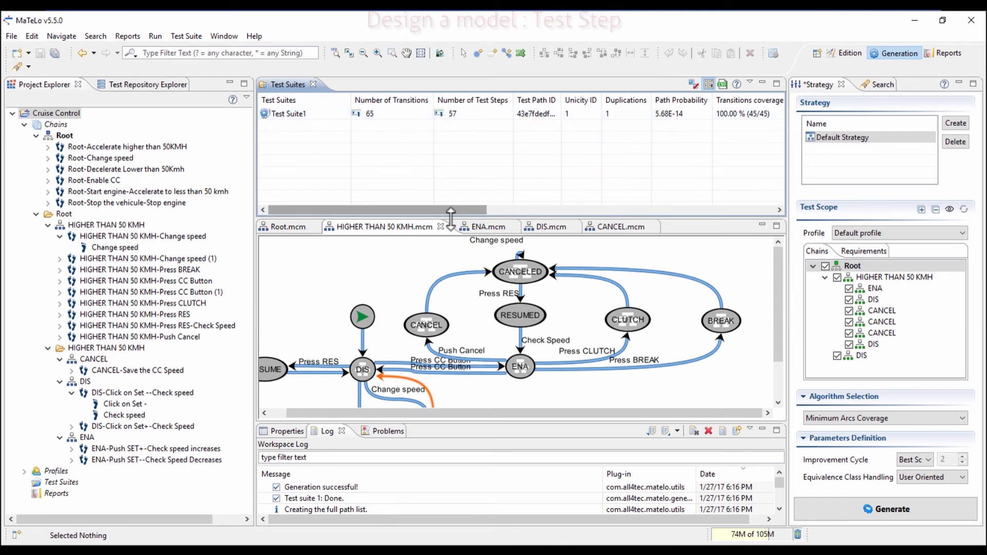
# Step: Examine the transition, state and equivalence class coverage indicators of the generated Test Suite1
pyautogui.moveTo(445, 213); pyautogui.dragTo(710, 219)
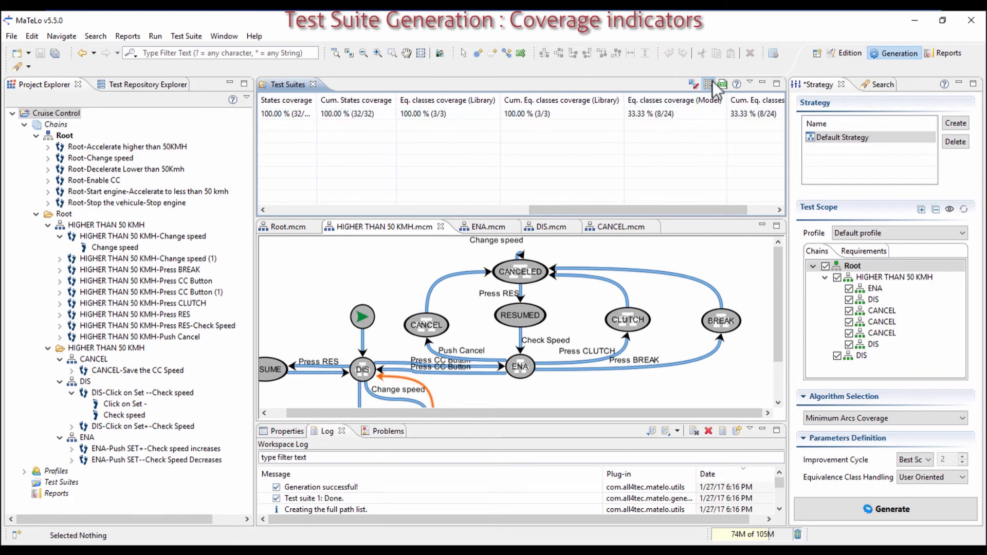
pyautogui.click(709, 84)
pyautogui.click(712, 83)
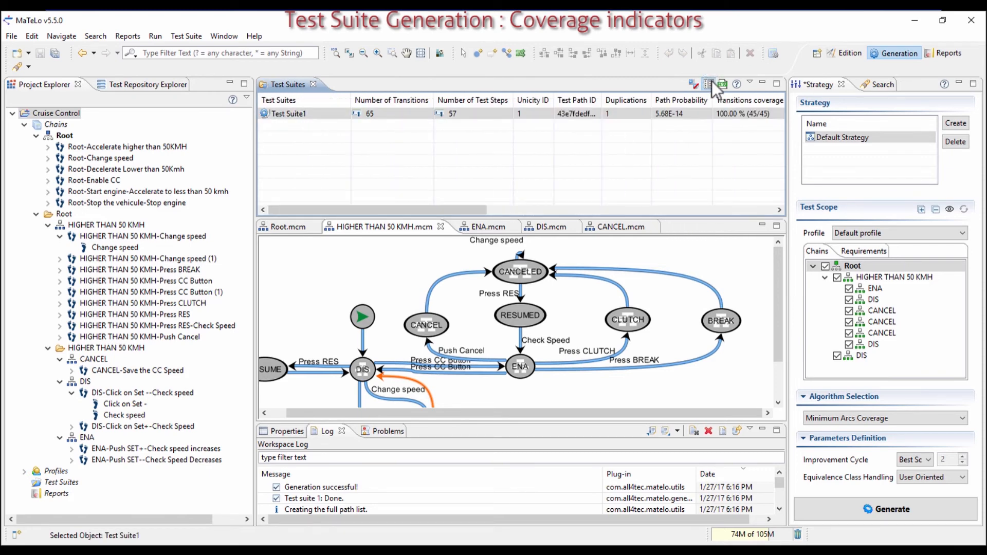
pyautogui.click(709, 84)
pyautogui.click(709, 84)
pyautogui.moveTo(492, 209); pyautogui.dragTo(452, 195)
# Step: Set the Default Strategy's generation algorithm to Most Probable
pyautogui.click(832, 419)
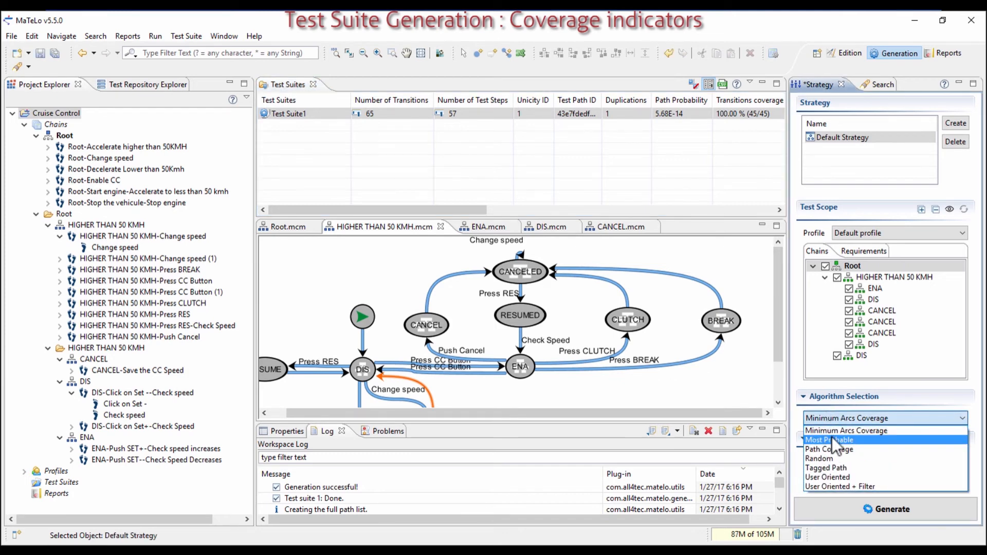
pyautogui.click(832, 440)
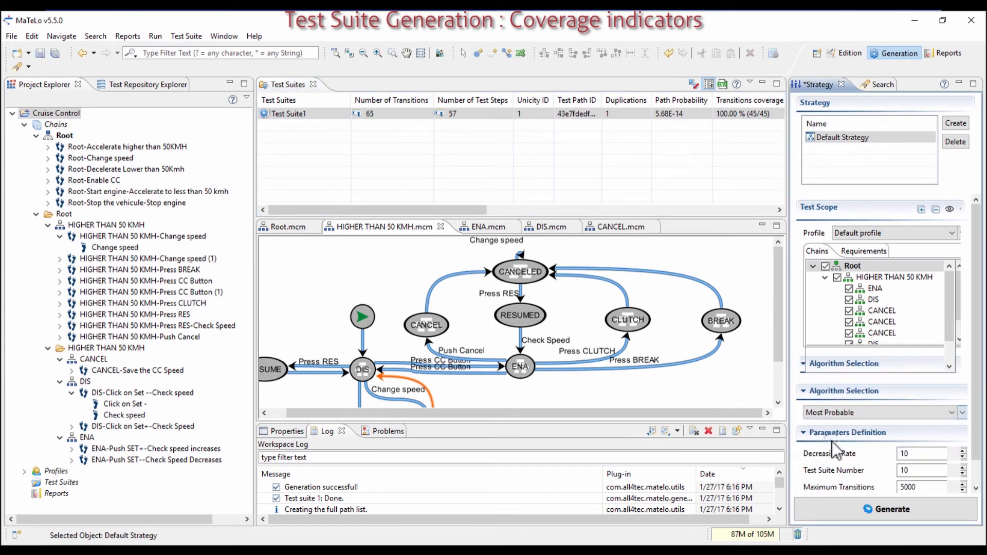
# Step: In the Root chain, examine the profiling frequency and value of the Accelerate higher than 50KMH, Change speed and Enable CC transitions
pyautogui.click(851, 52)
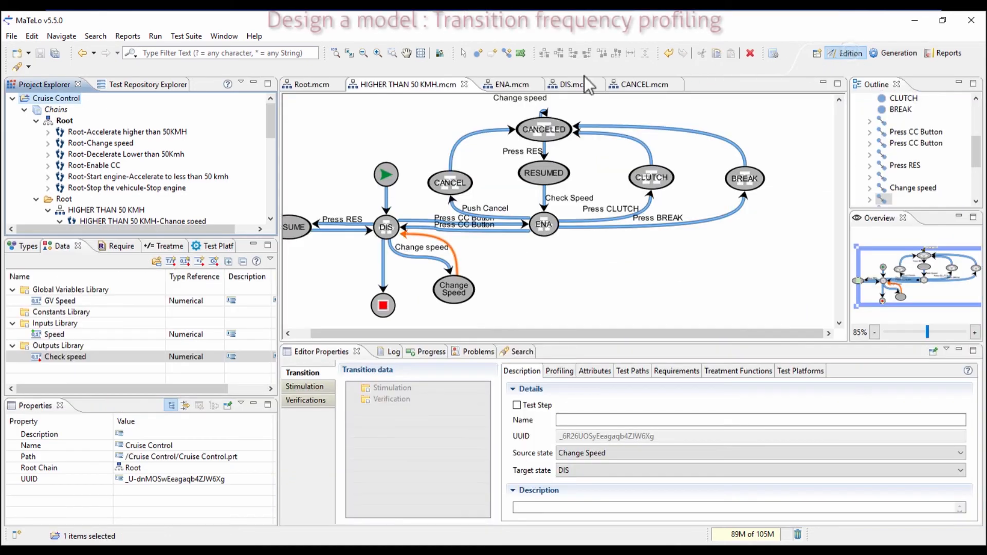
pyautogui.click(313, 86)
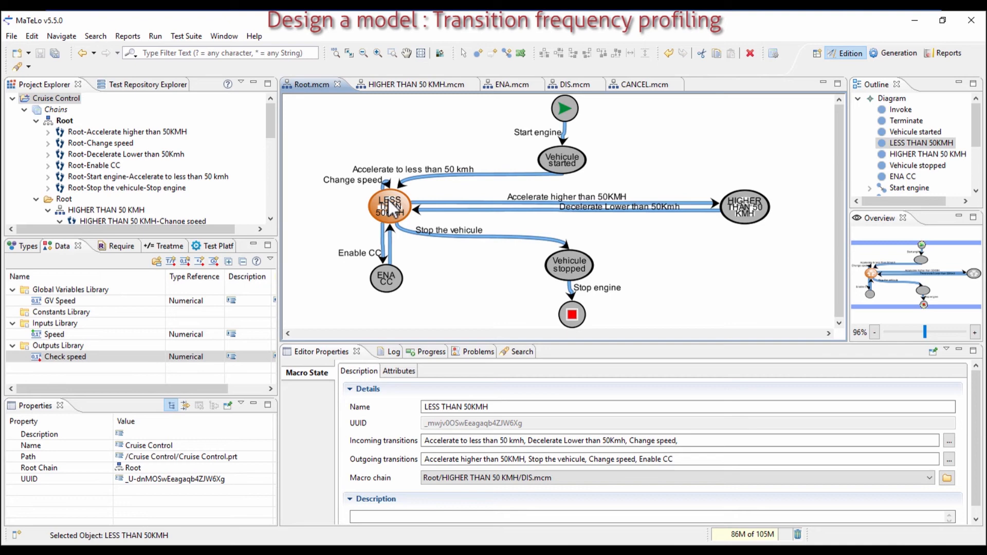
pyautogui.click(438, 204)
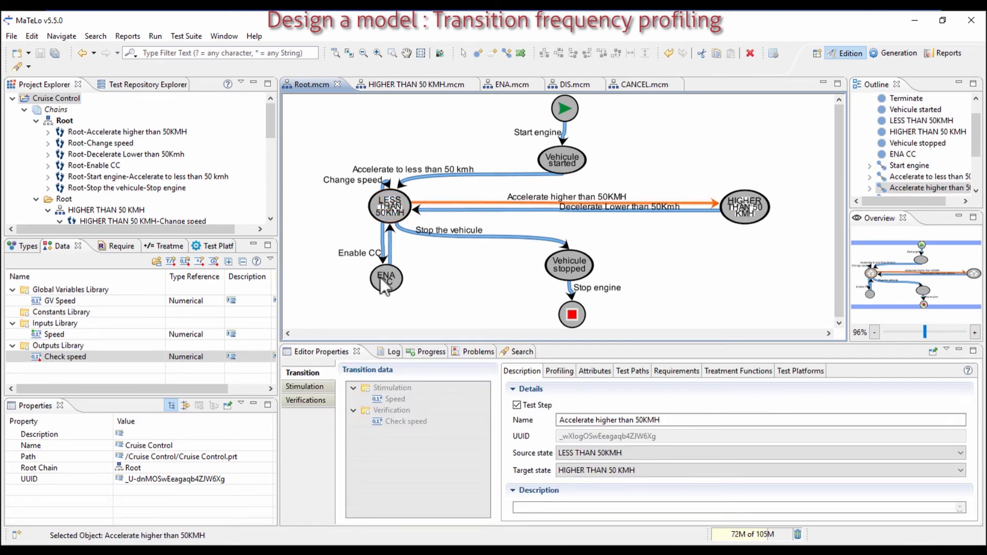
pyautogui.click(557, 370)
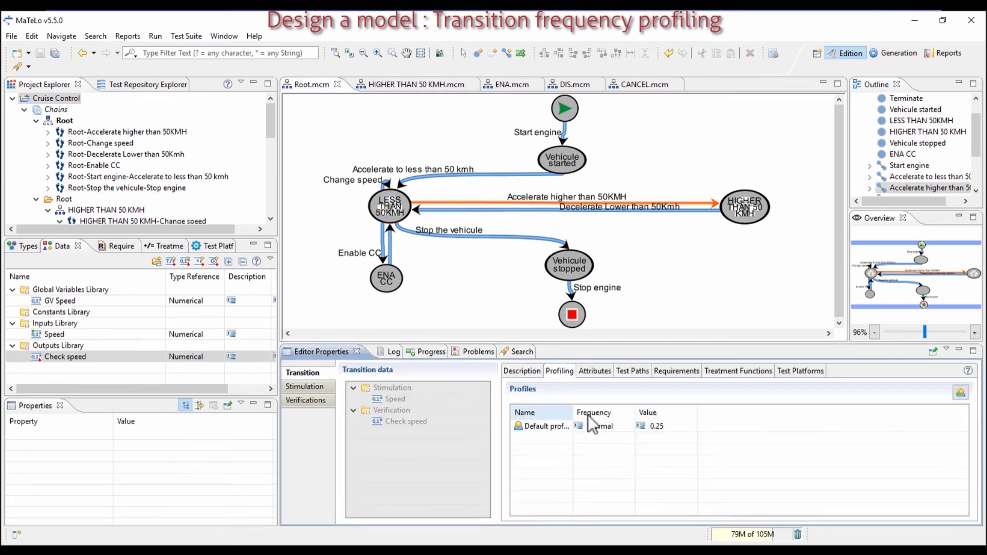
pyautogui.click(625, 428)
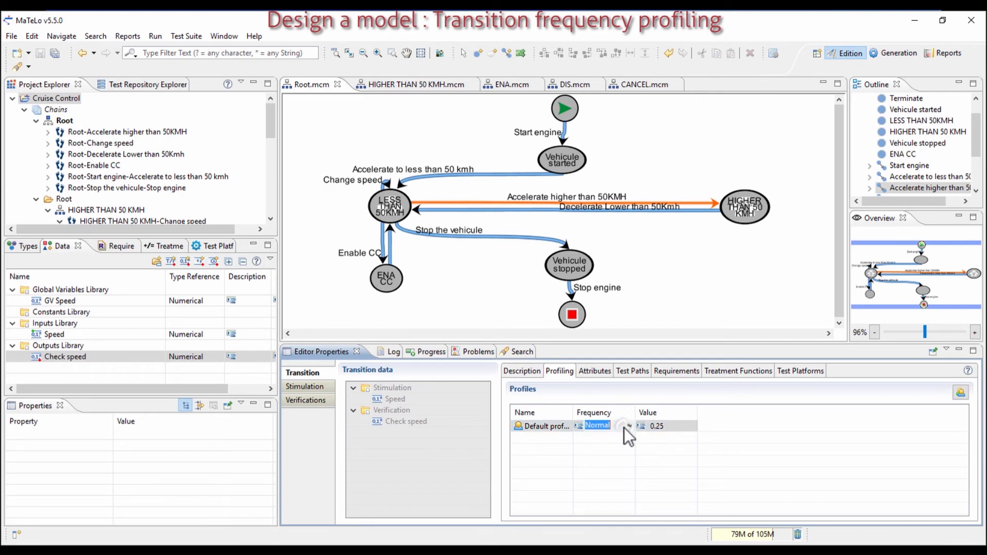
pyautogui.click(381, 182)
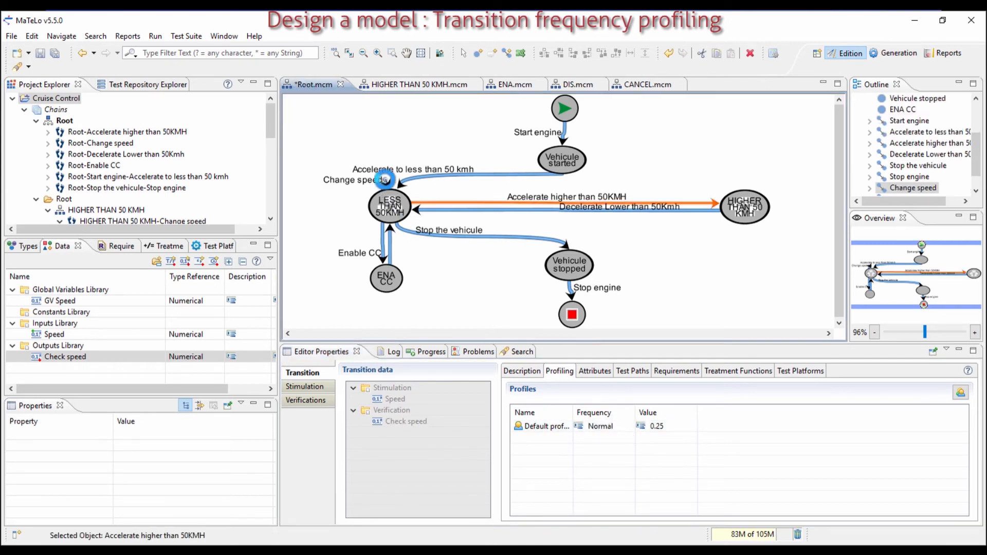
pyautogui.click(386, 188)
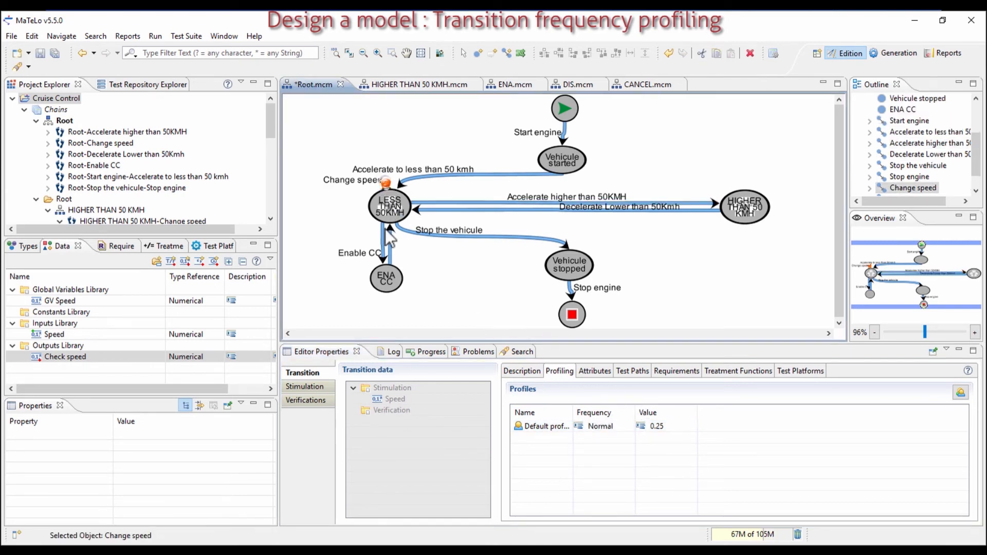
pyautogui.click(384, 240)
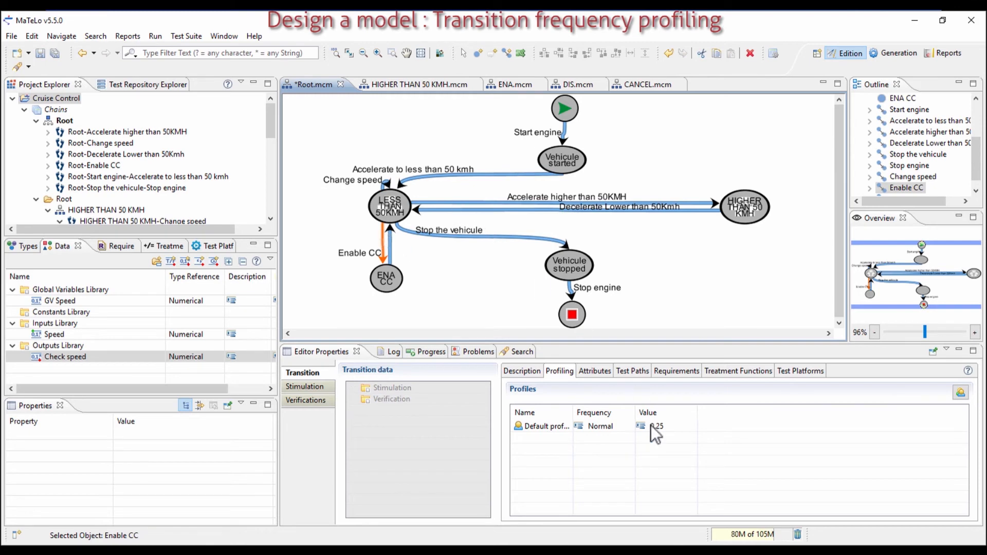
# Step: Set the profiling frequency of Accelerate higher than 50KMH to Often and check the profiles of the other transitions leaving LESS THAN 50KMH
pyautogui.click(476, 202)
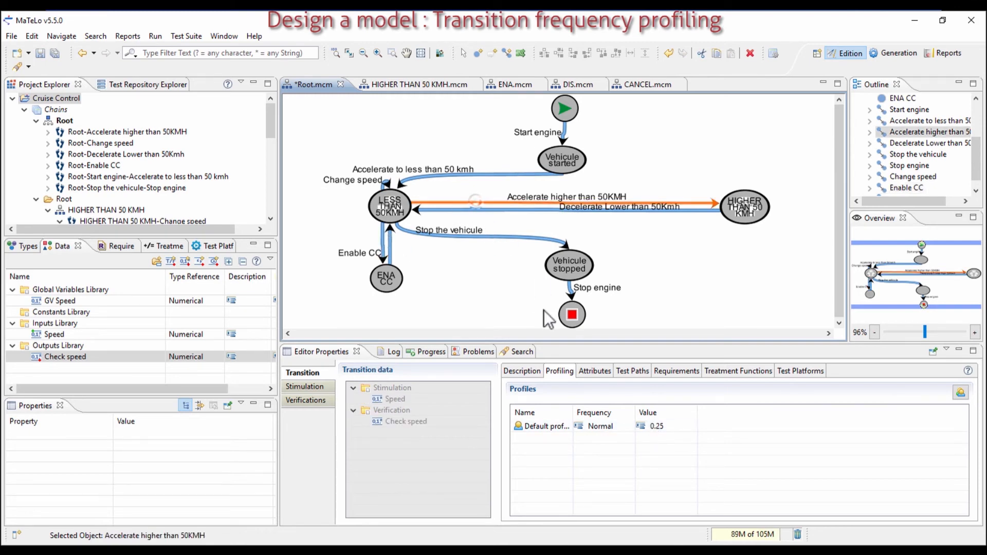
pyautogui.click(623, 427)
pyautogui.click(628, 427)
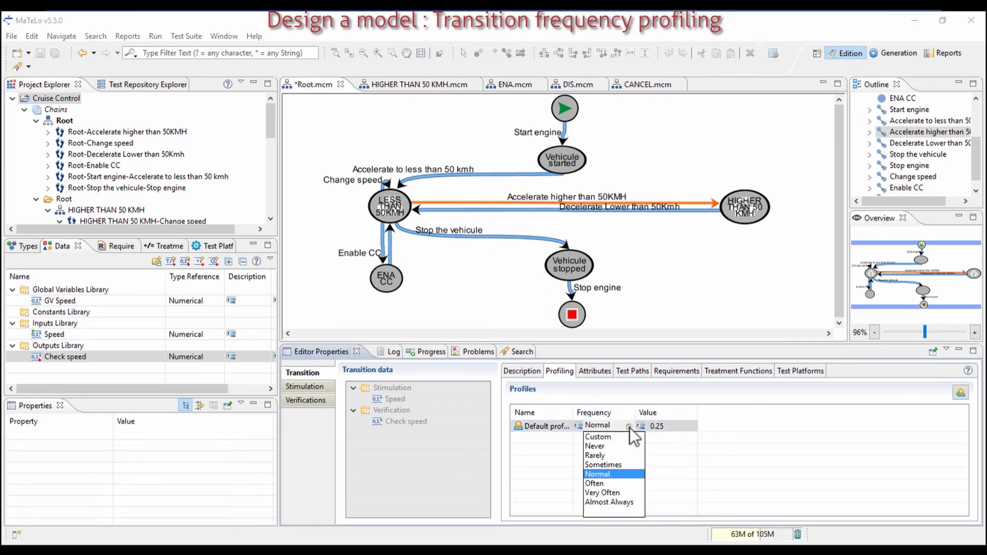
pyautogui.click(613, 482)
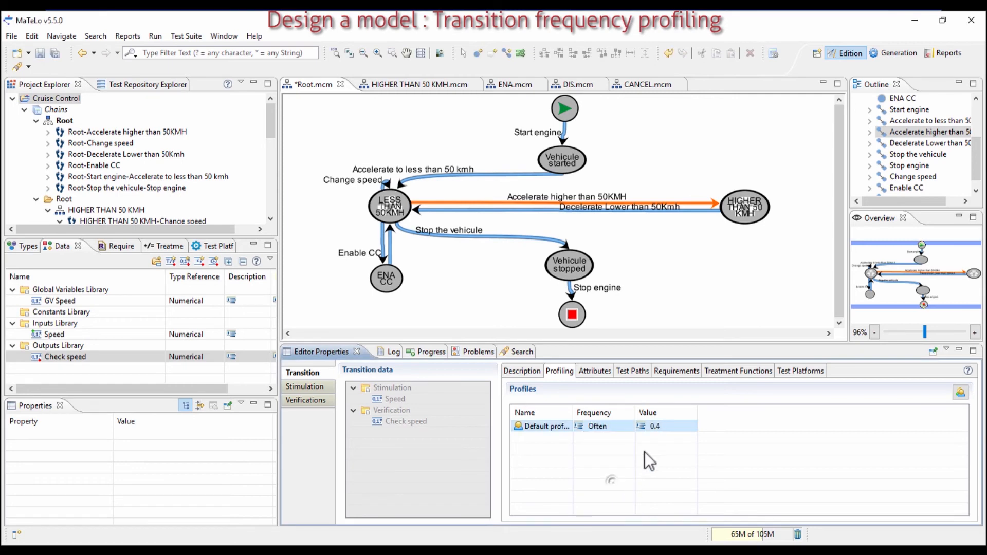
pyautogui.click(432, 233)
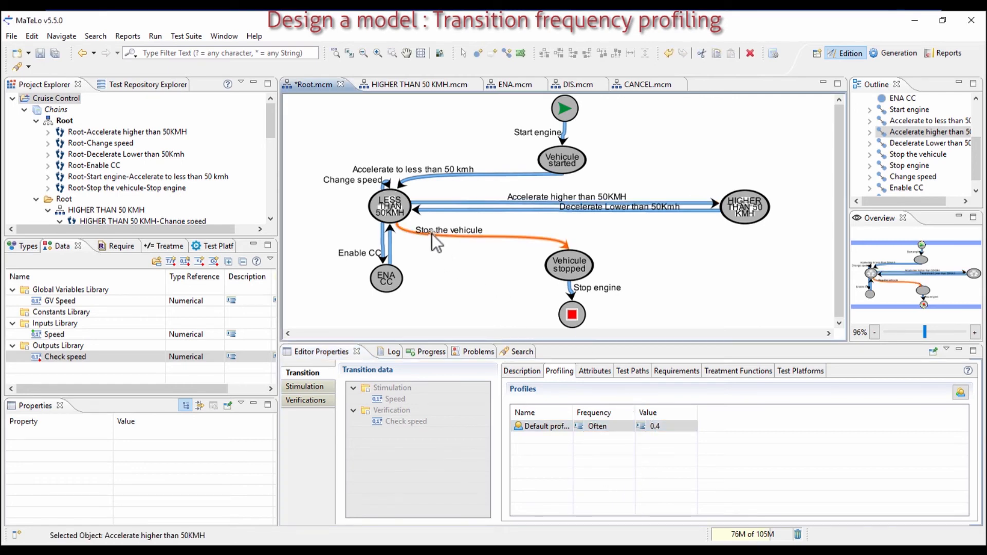
pyautogui.click(389, 188)
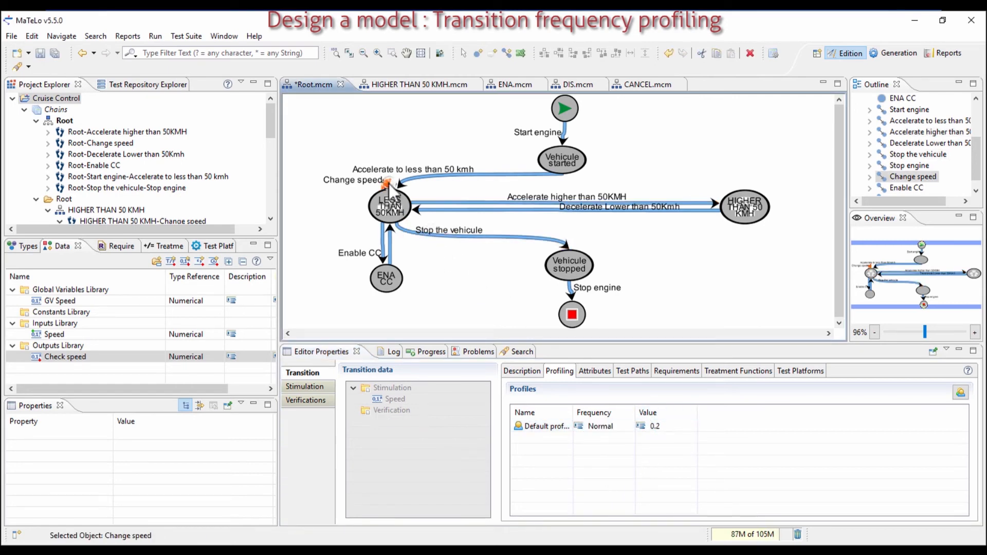
pyautogui.click(384, 241)
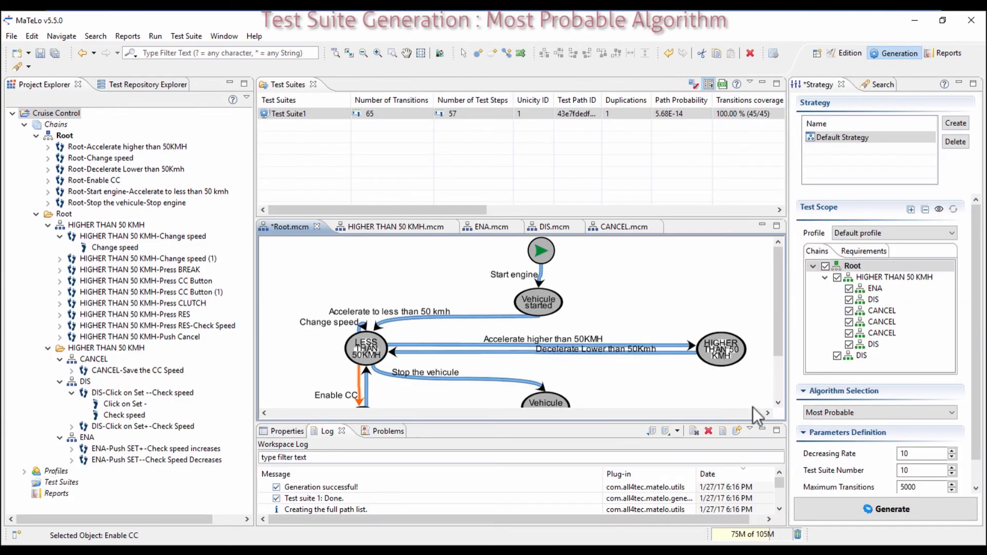
# Step: Generate test suites with the Most Probable algorithm, using a decreasing rate of 10 and a test suite number of 10
pyautogui.click(914, 471)
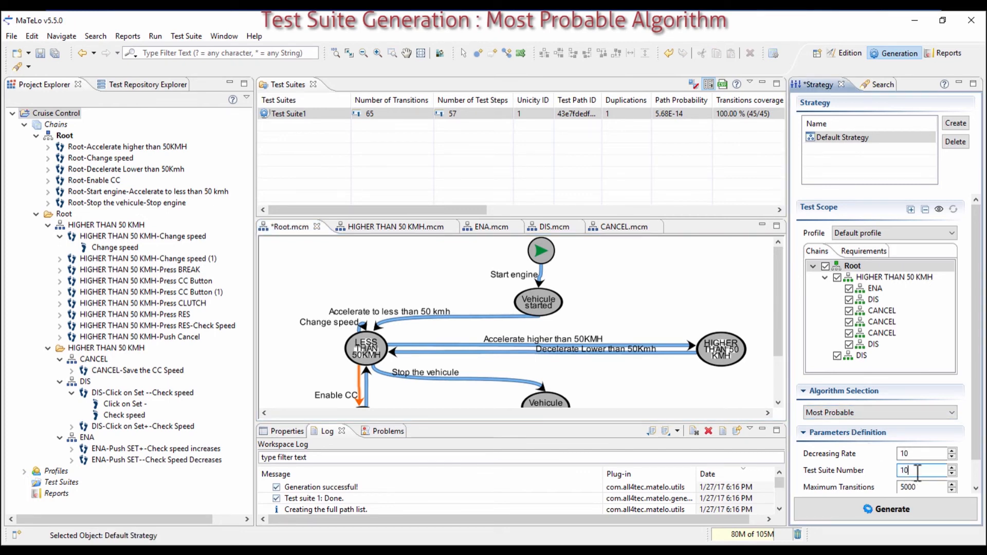
pyautogui.moveTo(913, 454); pyautogui.dragTo(900, 455)
pyautogui.scroll(-1, 884, 465)
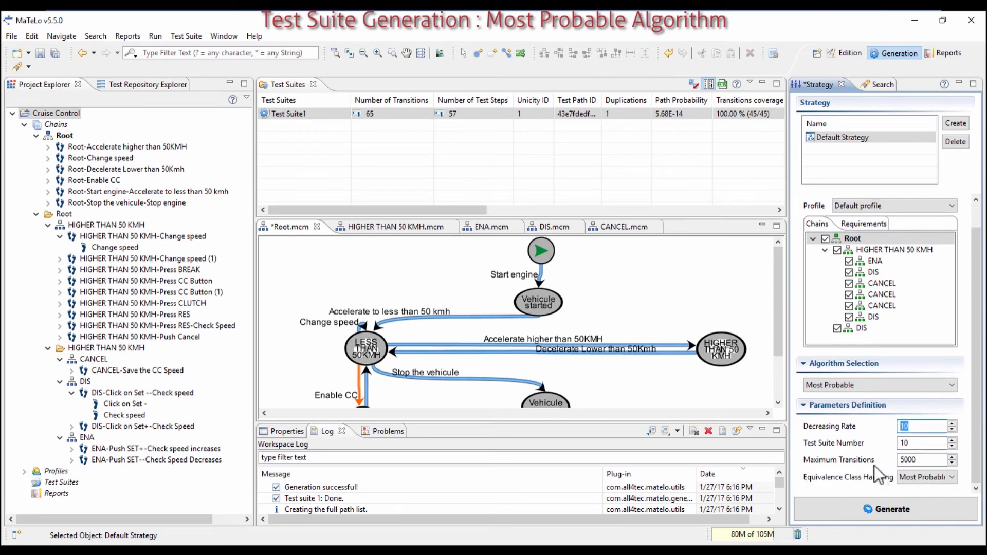
pyautogui.click(893, 507)
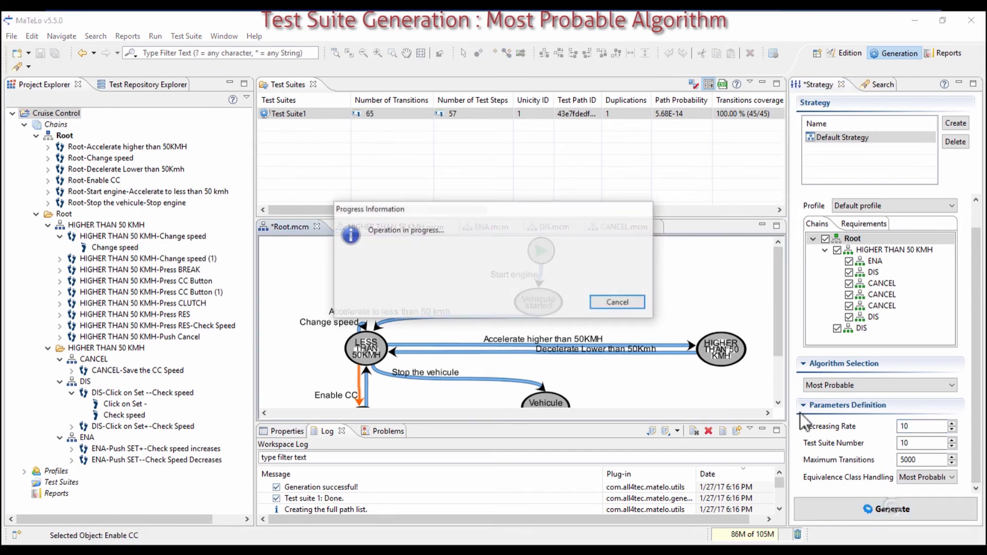
pyautogui.click(606, 289)
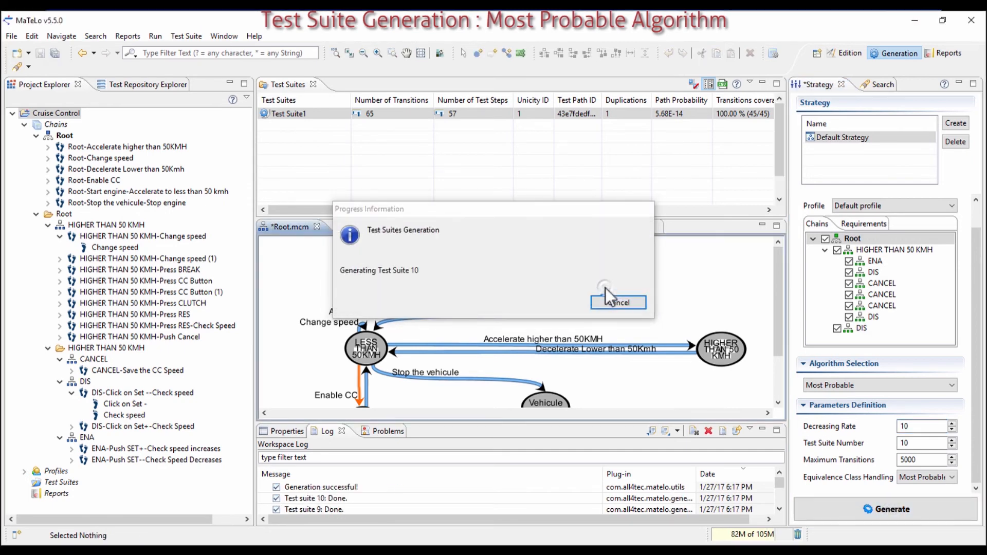
# Step: Examine the HTML report of Test Suite1 at full size, including its chain diagrams, stimulations and verifications
pyautogui.doubleClick(316, 115)
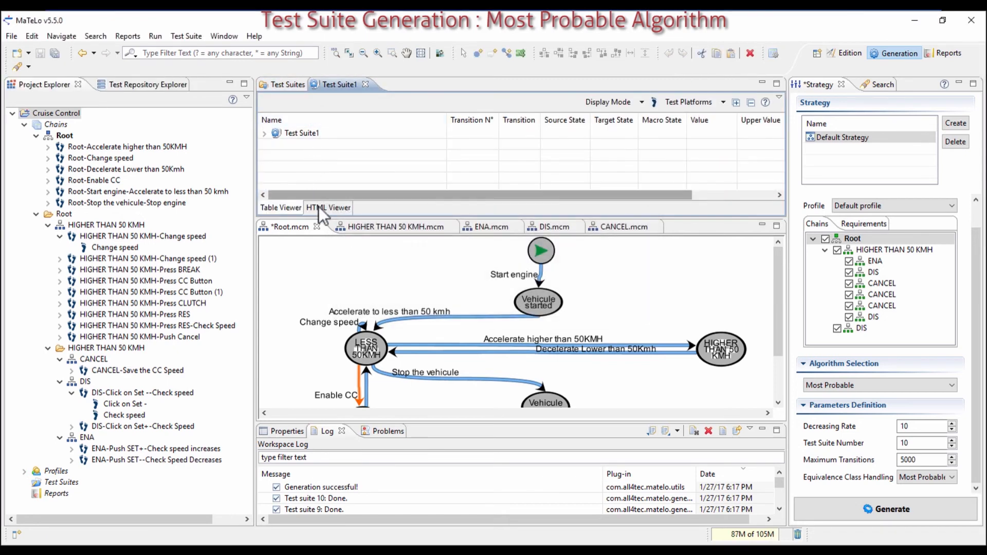
pyautogui.click(320, 207)
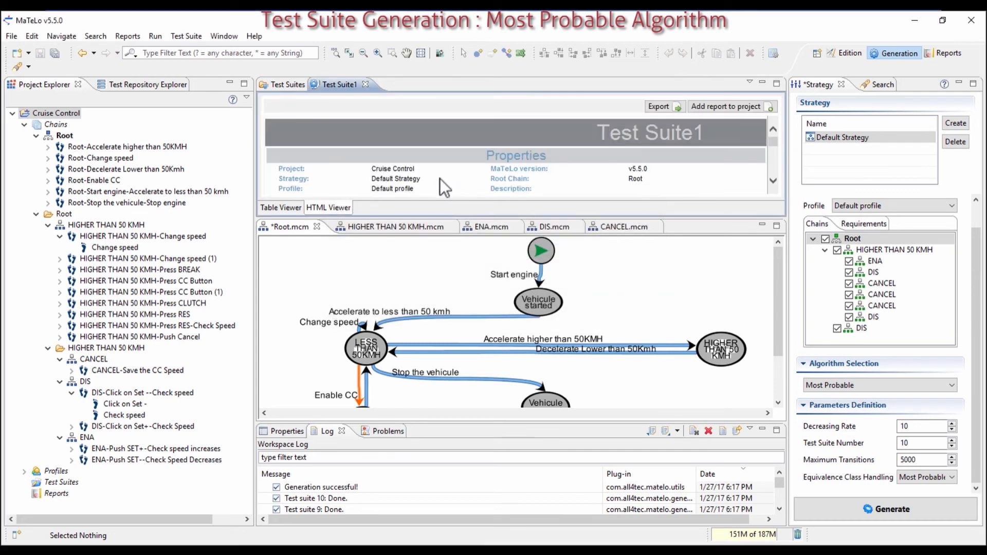
pyautogui.doubleClick(343, 83)
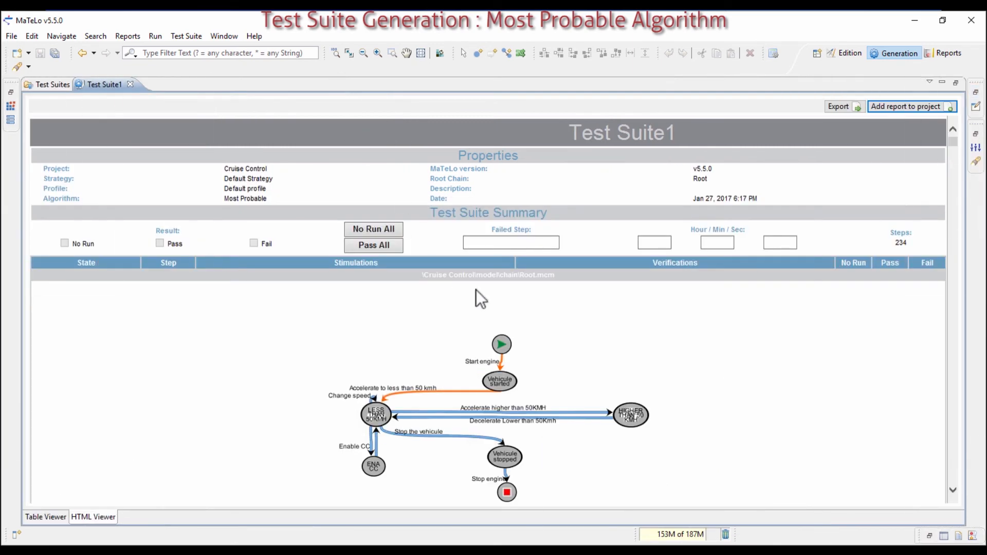
pyautogui.scroll(-2, 489, 288)
pyautogui.scroll(-2, 525, 310)
pyautogui.scroll(-3, 539, 294)
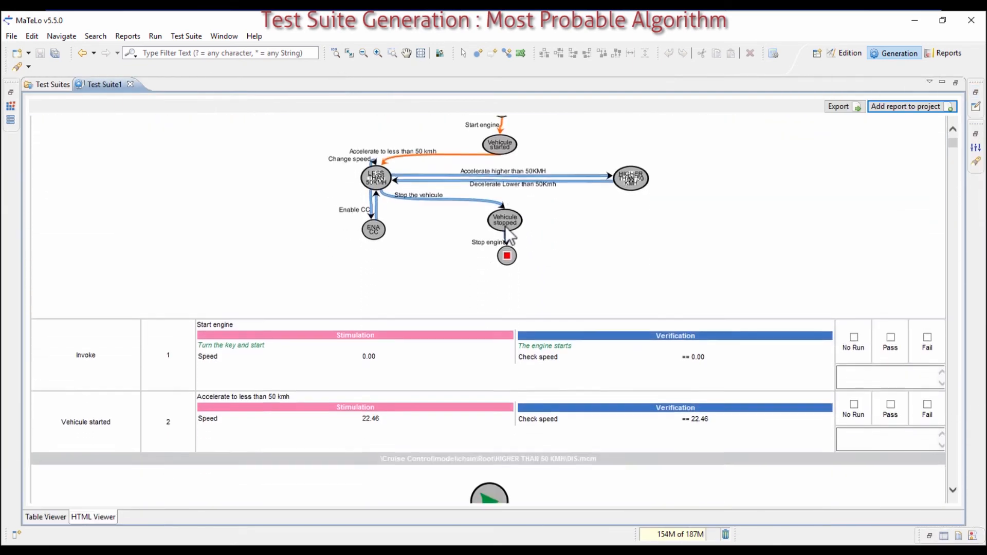
pyautogui.scroll(-8, 473, 291)
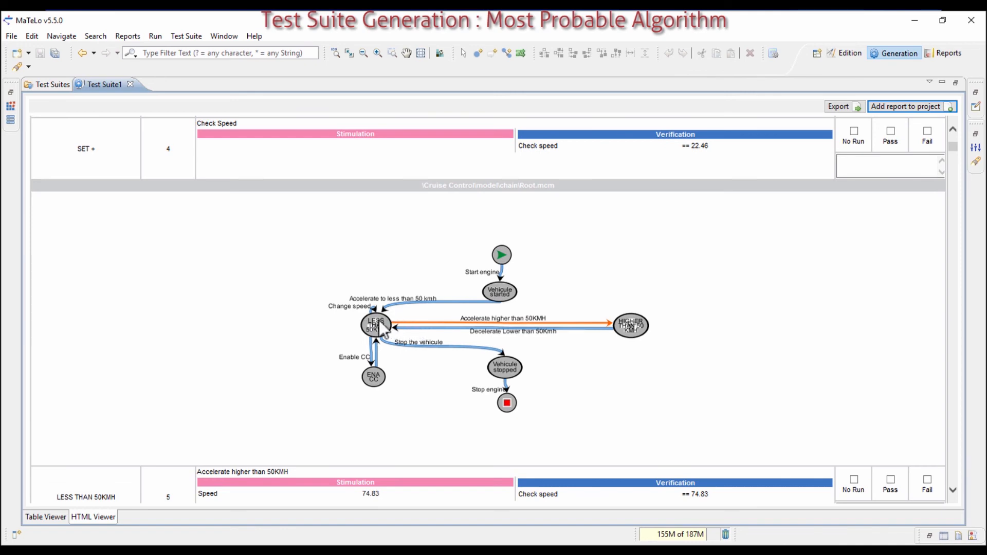
pyautogui.moveTo(954, 151); pyautogui.dragTo(941, 121)
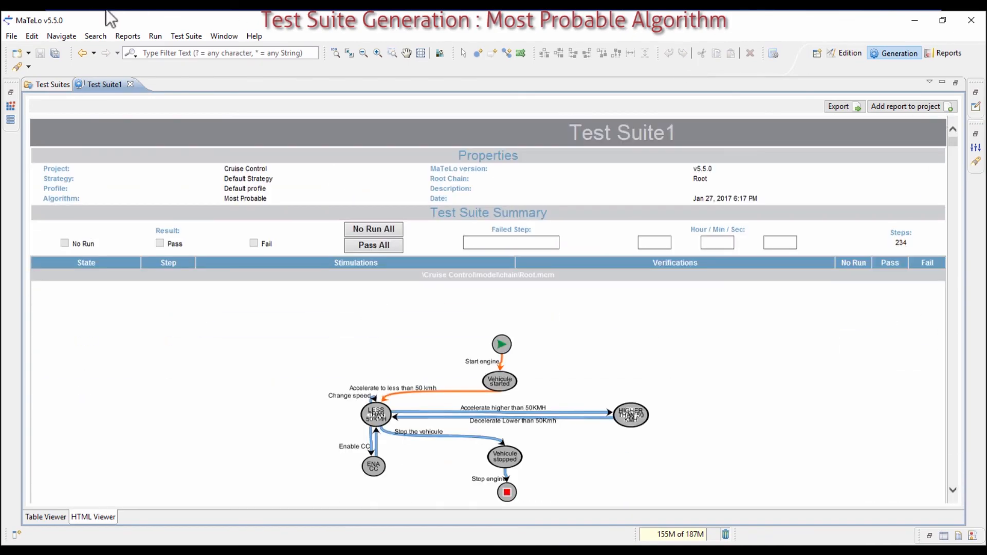
# Step: Close the Test Suite1 report and restore the full Generation layout around the test suites list
pyautogui.click(132, 84)
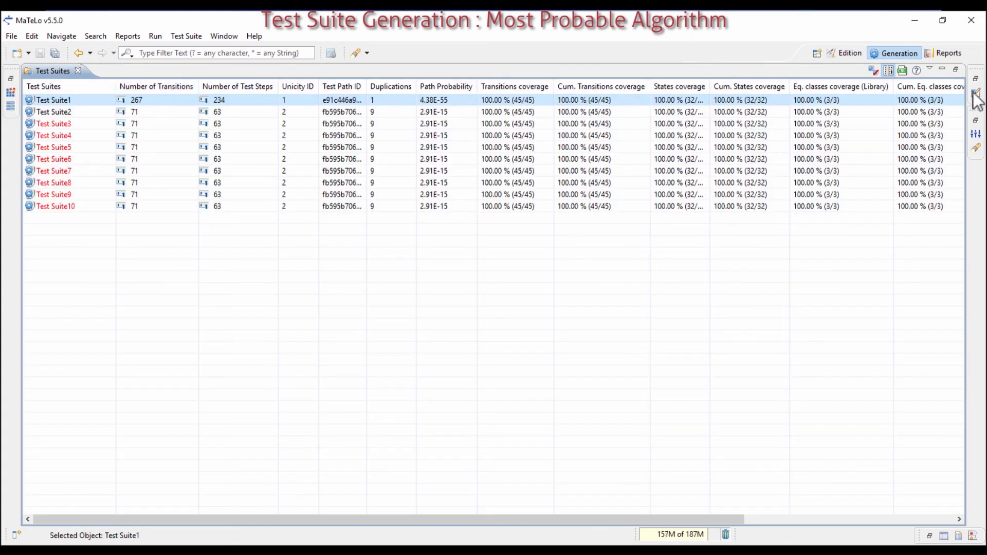
pyautogui.click(976, 79)
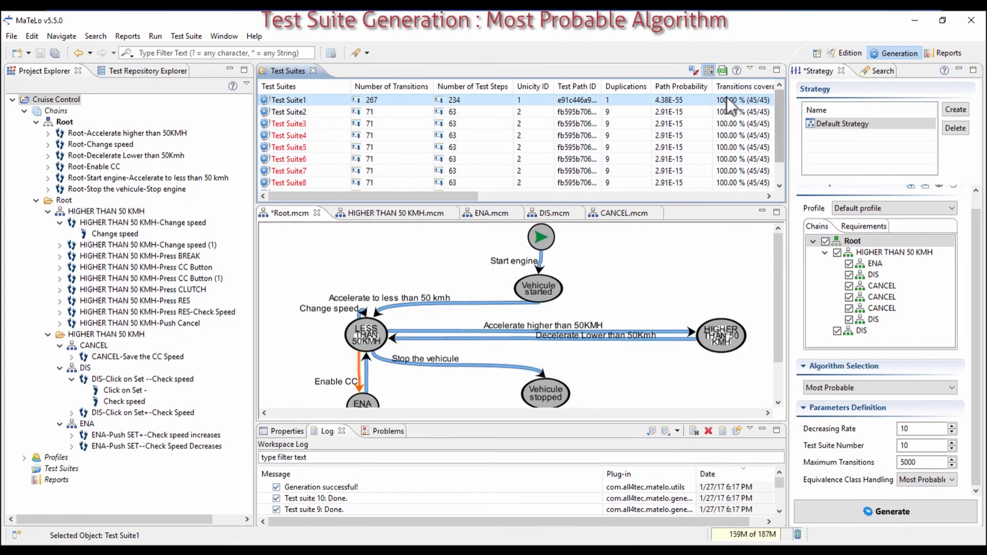
pyautogui.click(709, 70)
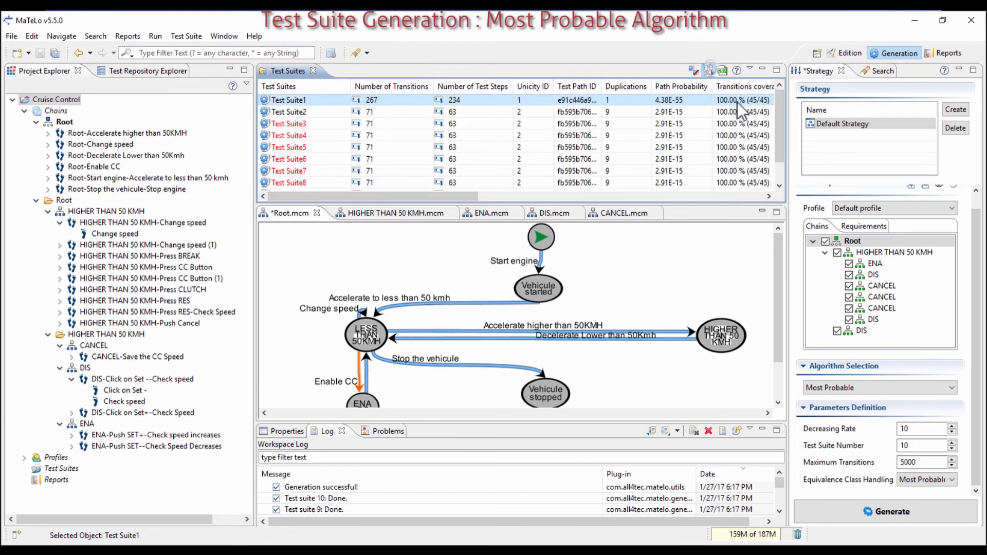
# Step: Set the Default Strategy's algorithm to User Oriented, generate 10 test suites and dismiss the generation status
pyautogui.click(837, 387)
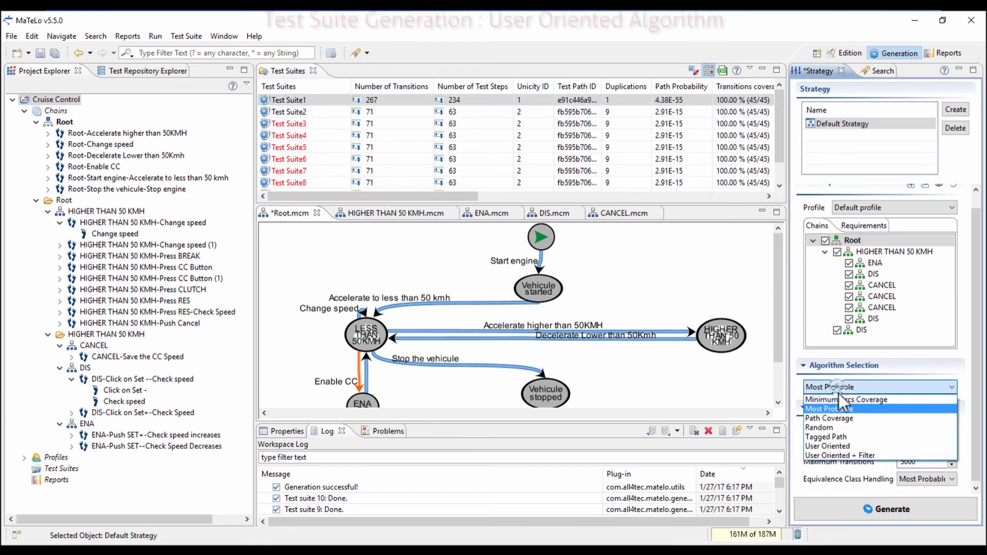
pyautogui.click(844, 446)
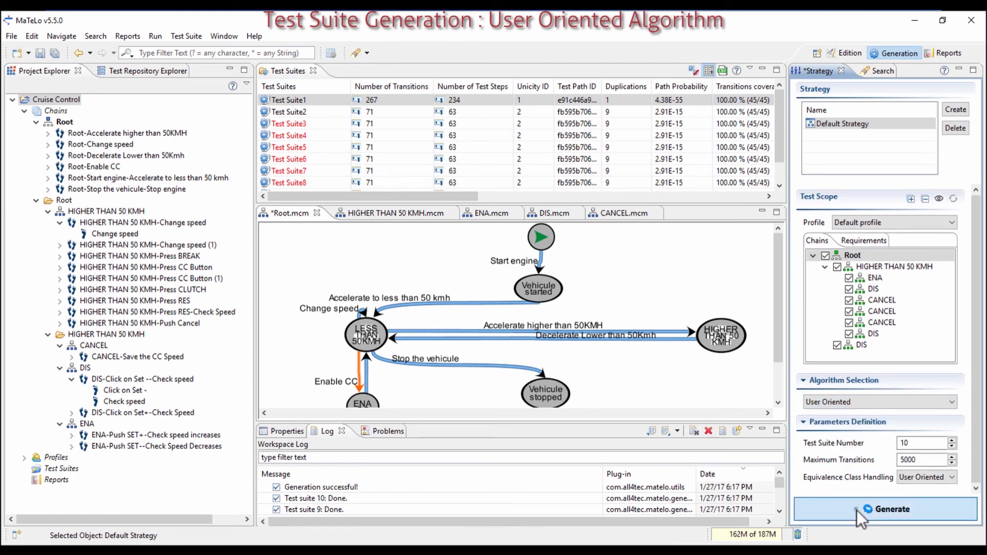
pyautogui.click(856, 510)
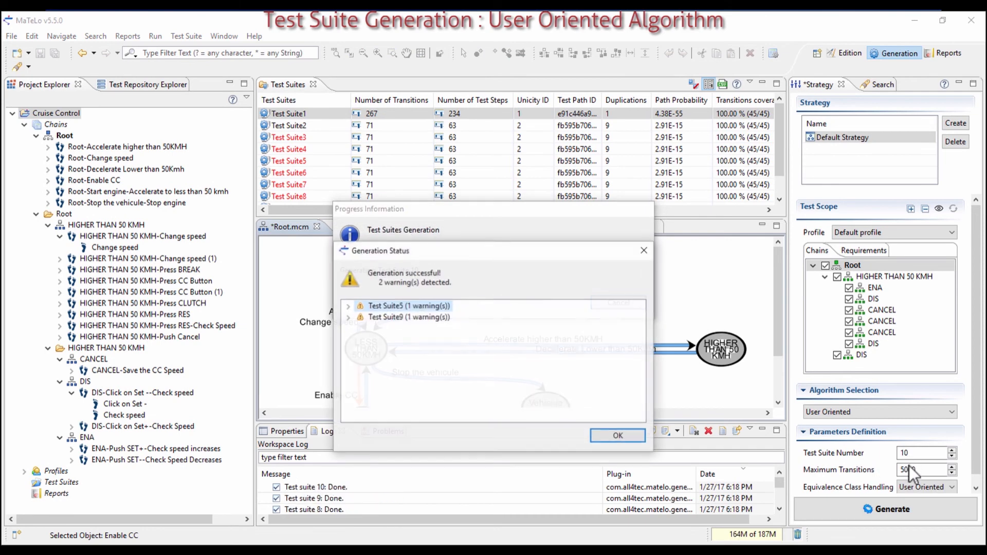
pyautogui.click(631, 435)
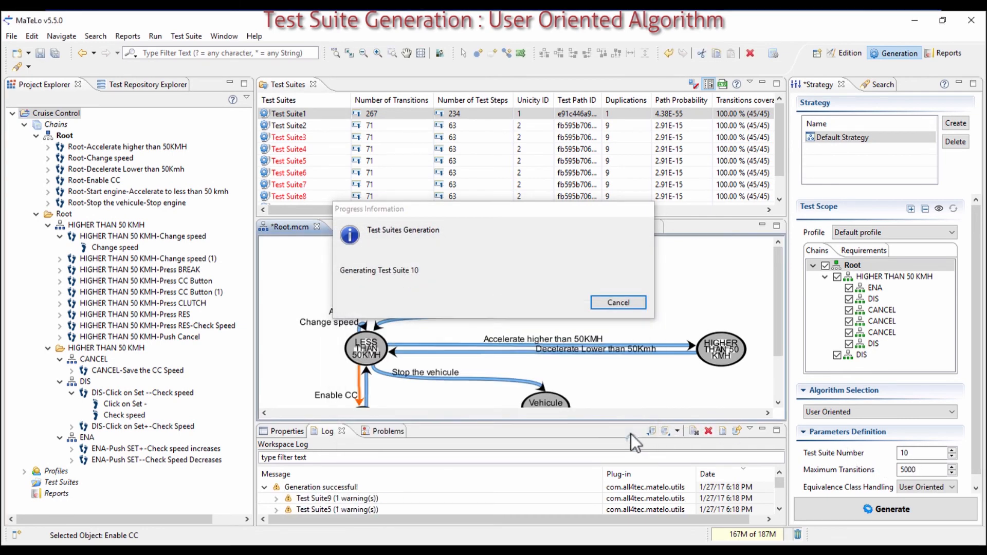
# Step: Hide duplicated test suites such as Test Suite8 from the list and review the remaining ones
pyautogui.scroll(-1, 283, 172)
pyautogui.click(296, 176)
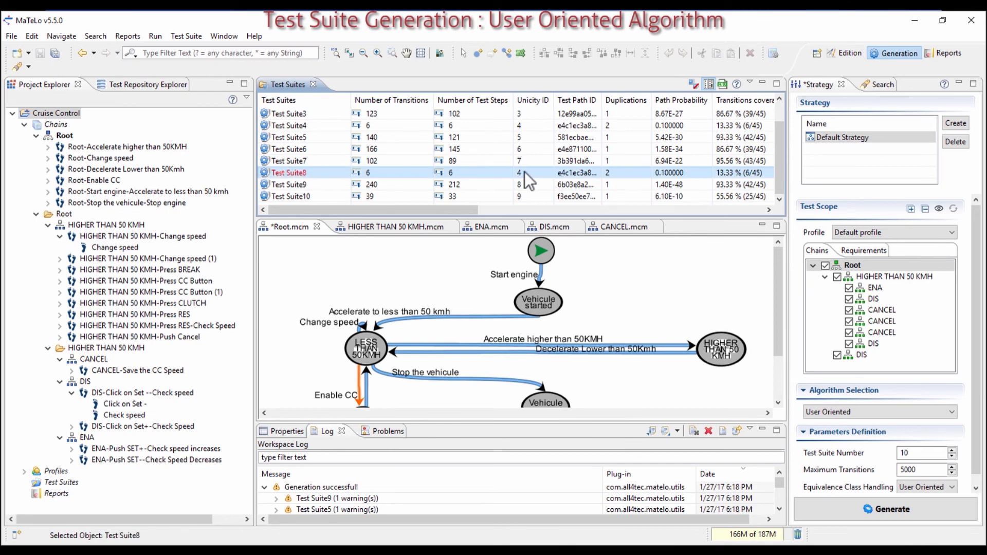
pyautogui.click(694, 82)
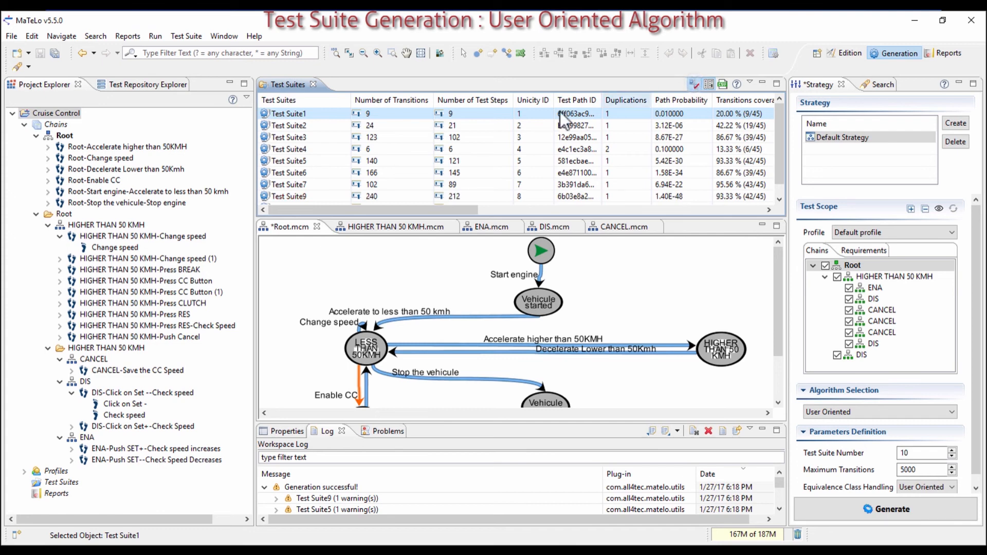
pyautogui.scroll(-1, 495, 142)
pyautogui.scroll(1, 493, 143)
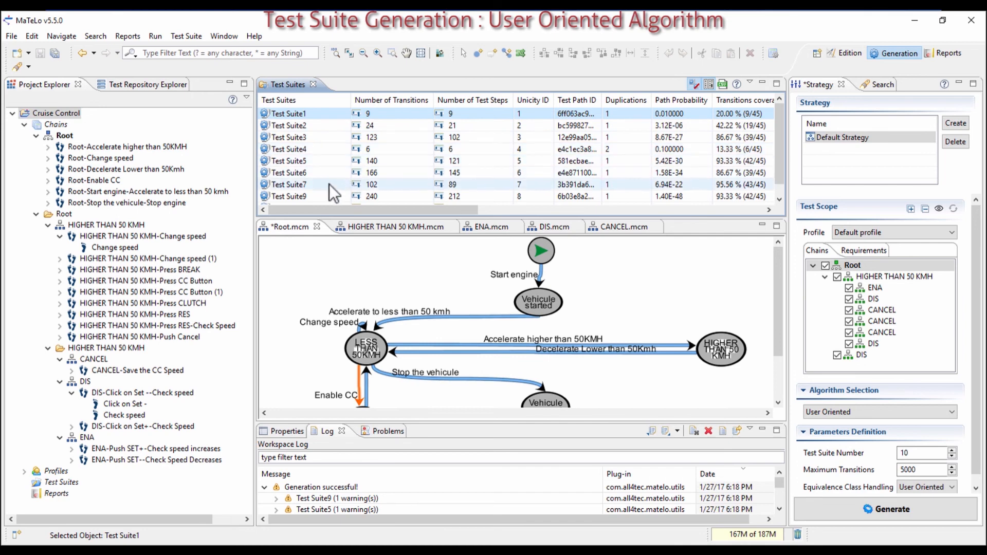
pyautogui.scroll(-1, 329, 184)
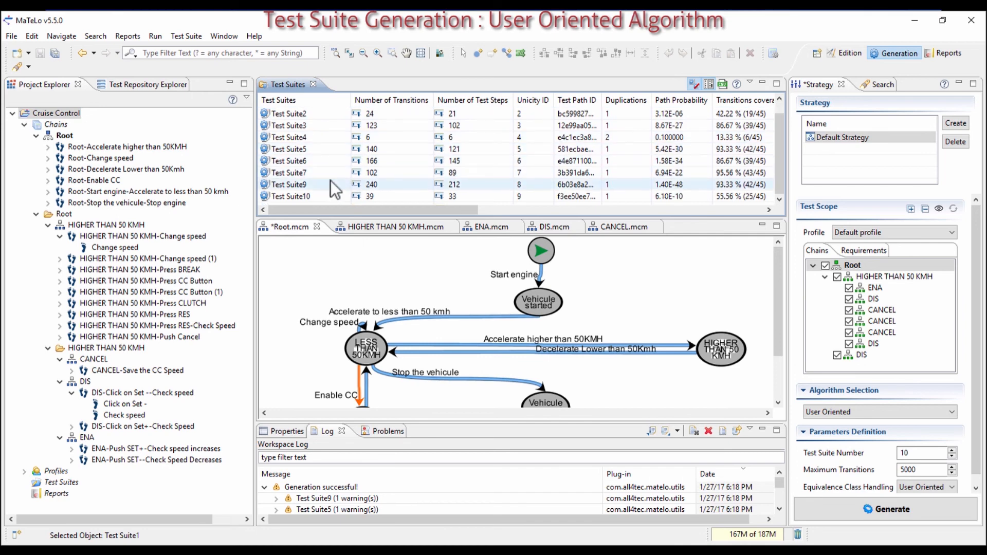
# Step: Set the algorithm to User Oriented + Filter with the Transitions Coverage filter, excluding existing test suites, and check the cumulative transitions coverage
pyautogui.click(850, 411)
pyautogui.click(862, 475)
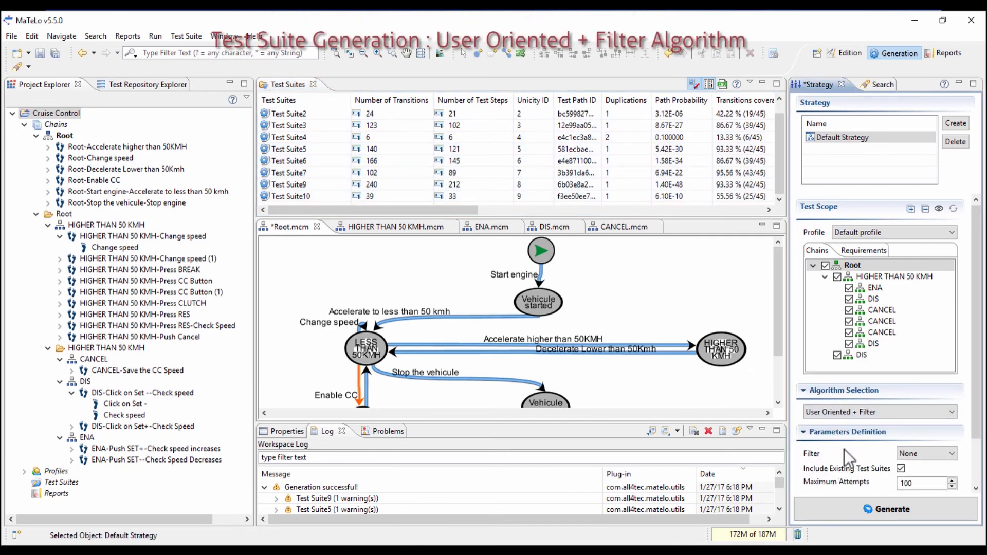
pyautogui.click(913, 455)
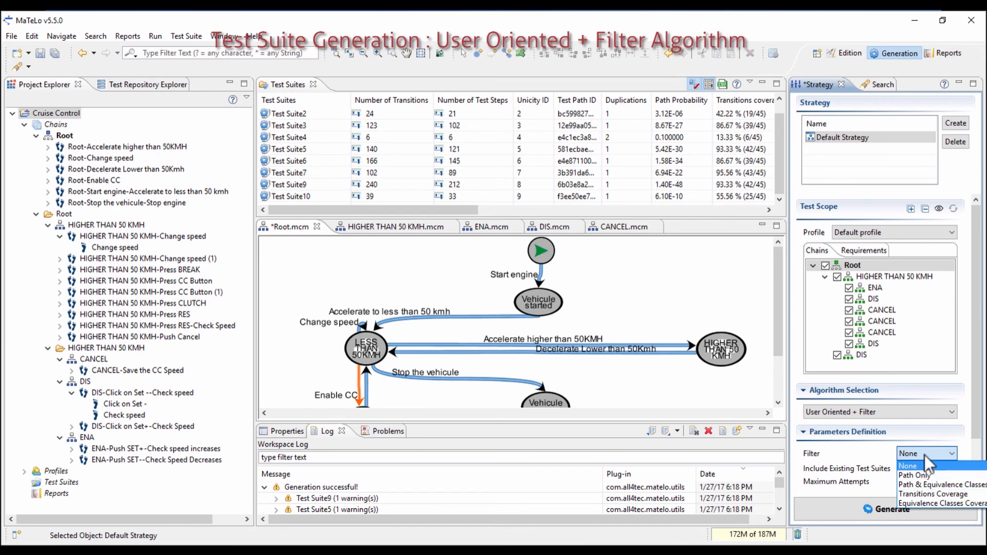
pyautogui.click(926, 492)
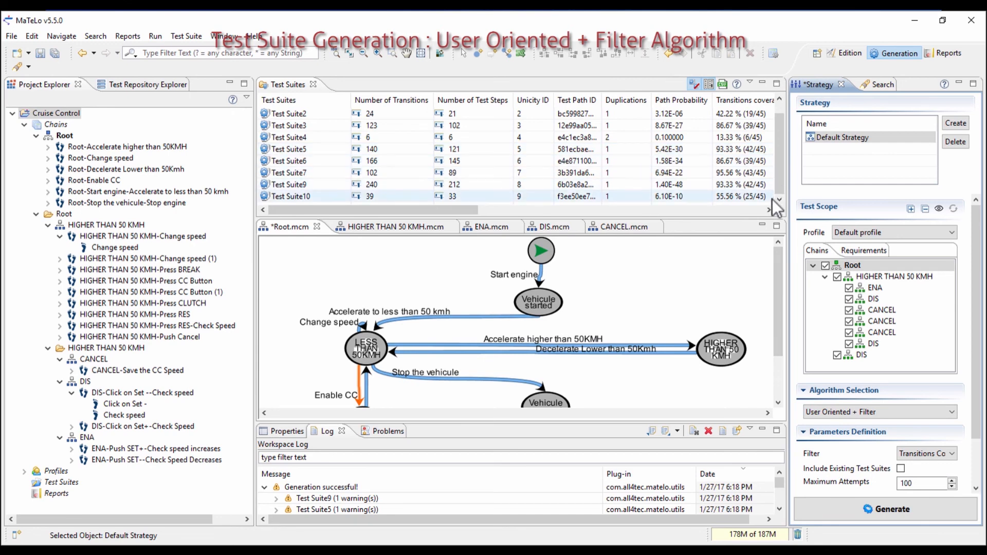
pyautogui.moveTo(446, 213)
pyautogui.mouseDown()
pyautogui.moveTo(481, 207)
pyautogui.moveTo(439, 206)
pyautogui.mouseUp()
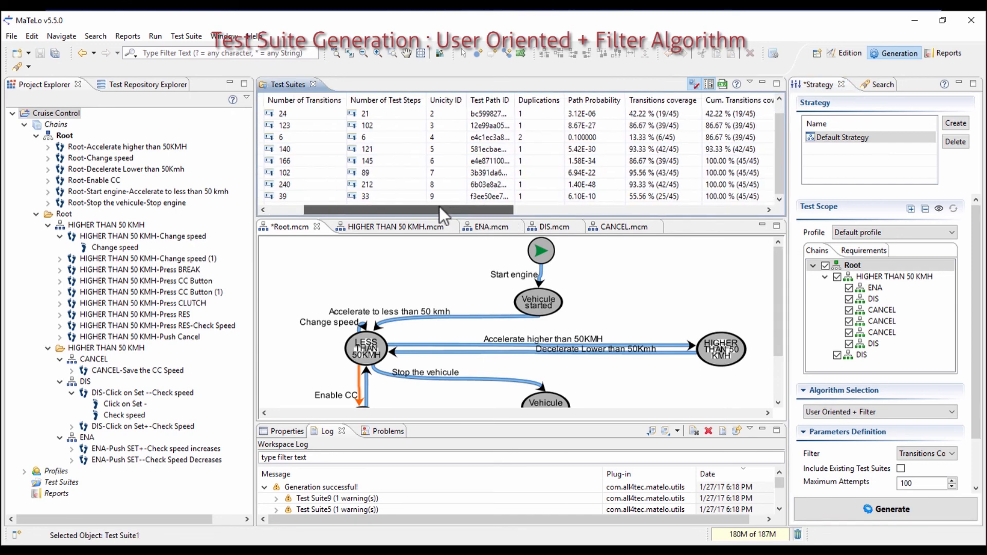
# Step: Generate the test suites with the User Oriented + Filter algorithm and review their transitions coverage
pyautogui.click(903, 502)
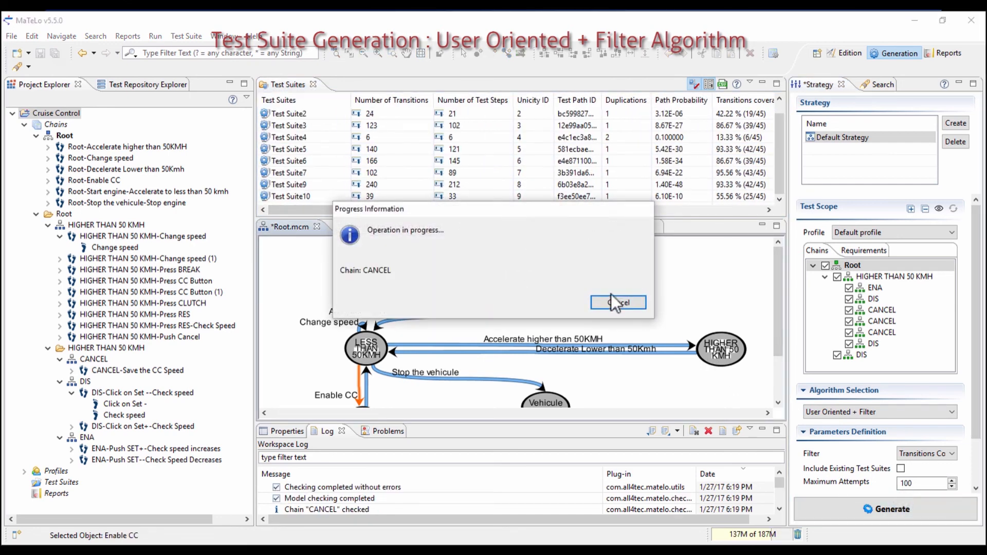
pyautogui.click(617, 433)
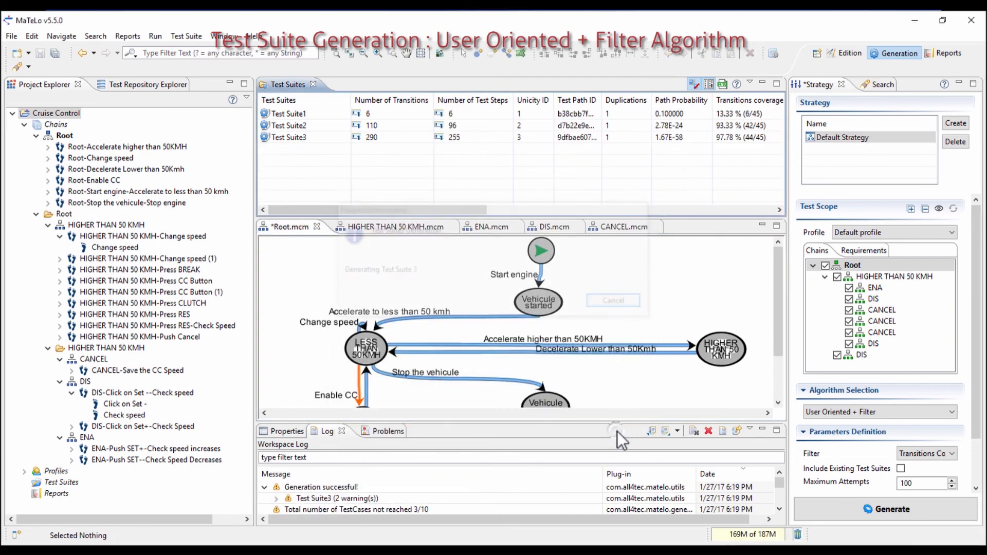
pyautogui.moveTo(455, 211); pyautogui.dragTo(377, 197)
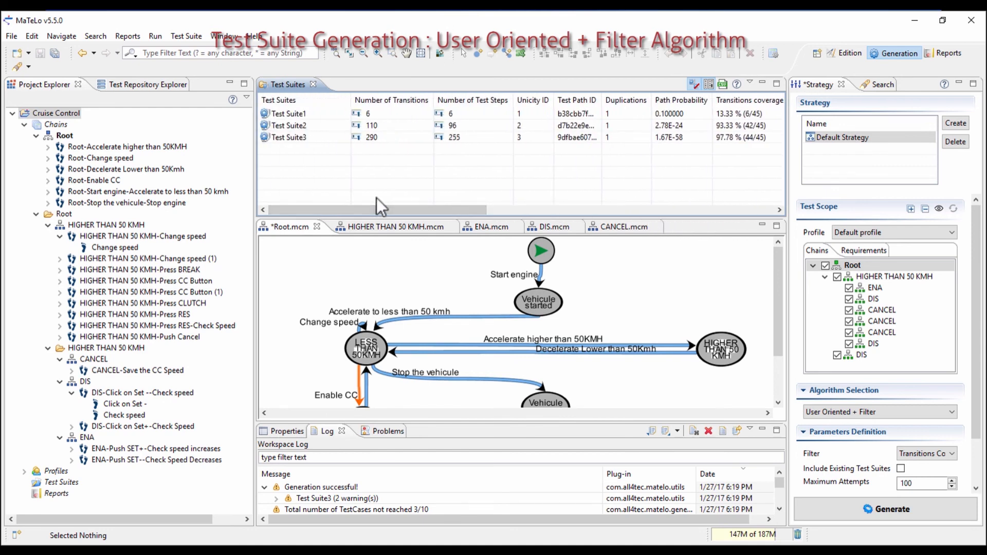
# Step: Switch the Default Strategy's algorithm to Random and next to Tagged Path to examine the parameters each one offers
pyautogui.click(878, 412)
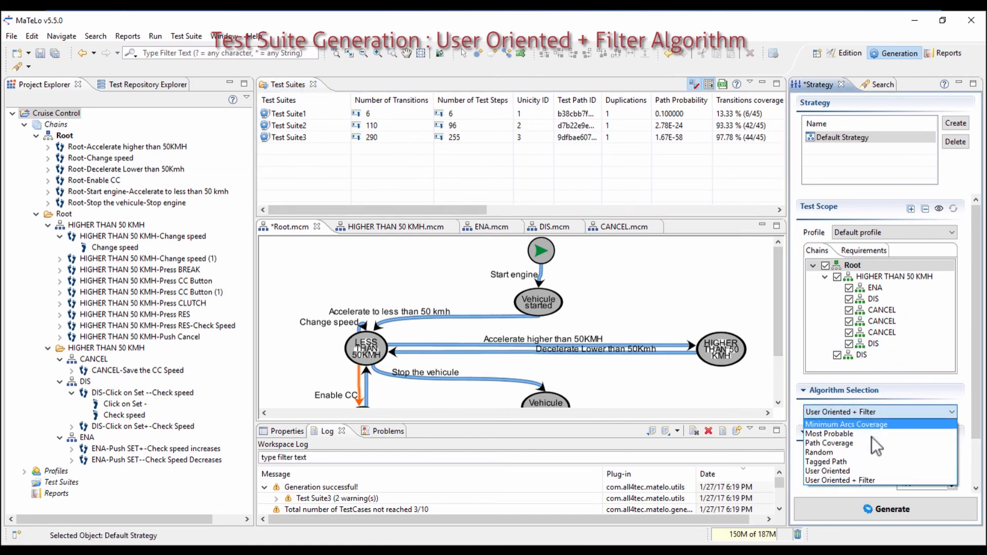
pyautogui.click(871, 452)
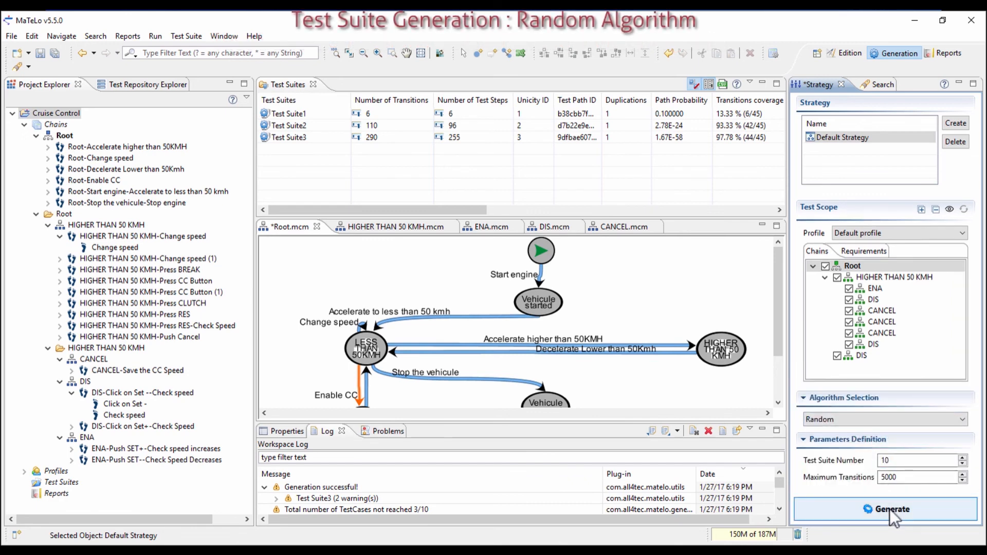
pyautogui.click(835, 422)
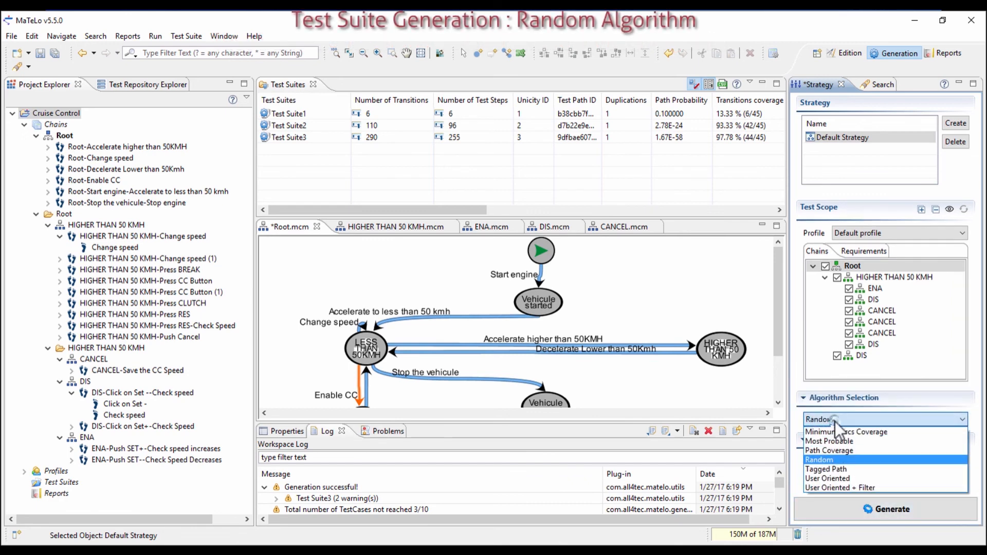
pyautogui.click(836, 468)
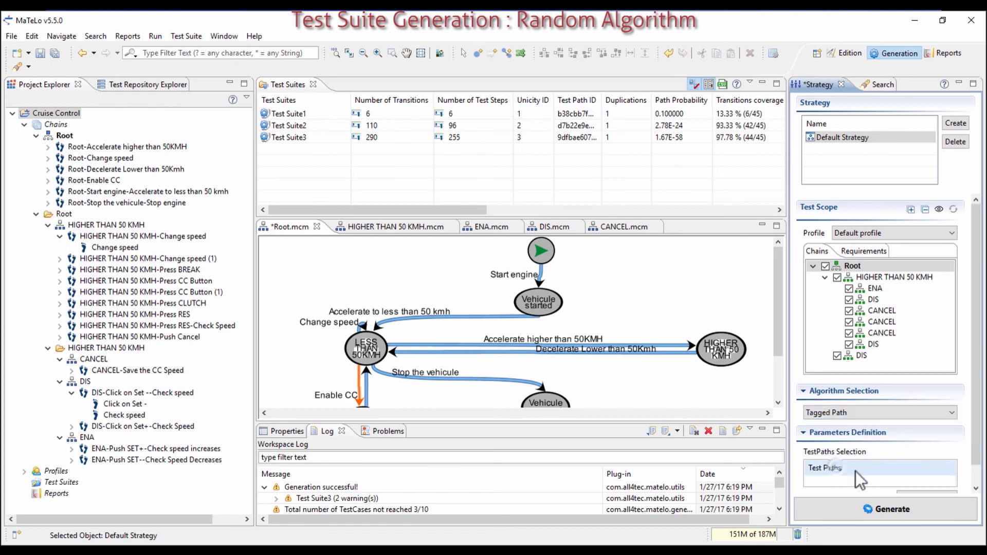
pyautogui.scroll(-1, 976, 452)
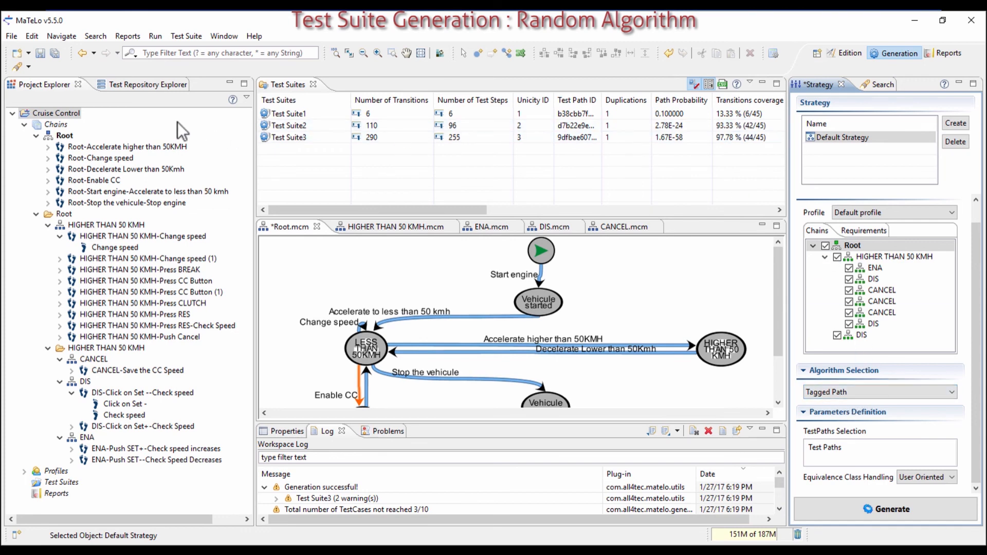
pyautogui.click(56, 54)
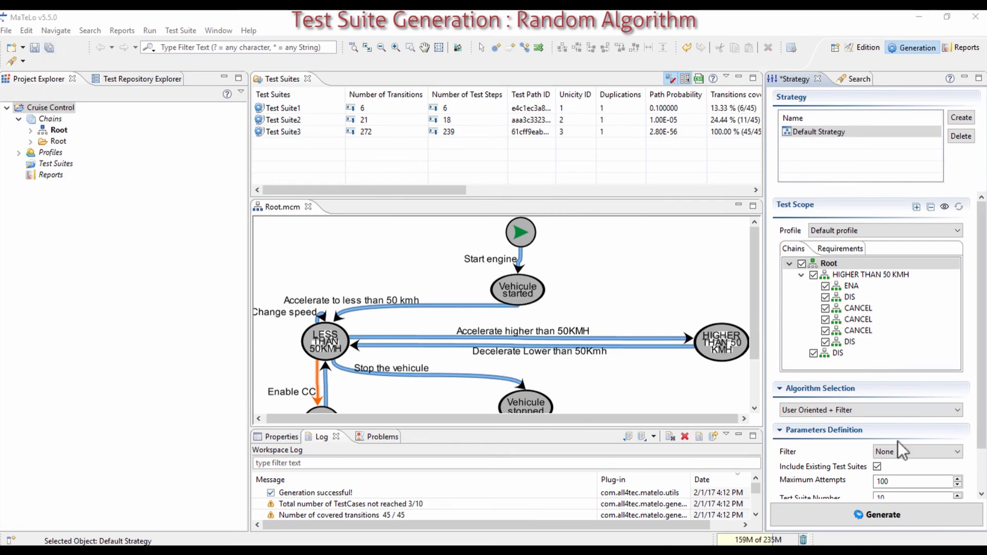
# Step: Set the Default Strategy's algorithm to Path Coverage and start generating the test suites
pyautogui.click(813, 408)
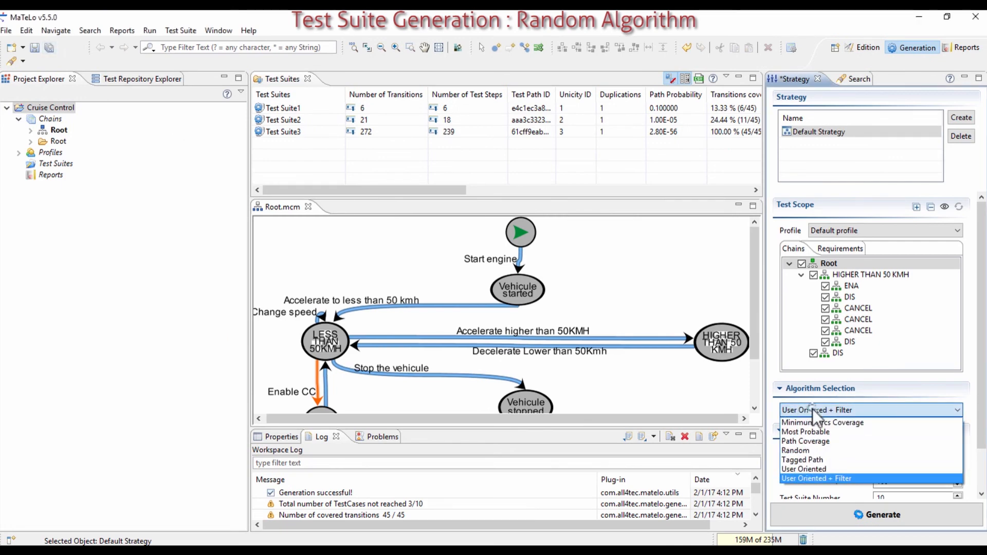
pyautogui.click(814, 443)
pyautogui.click(843, 517)
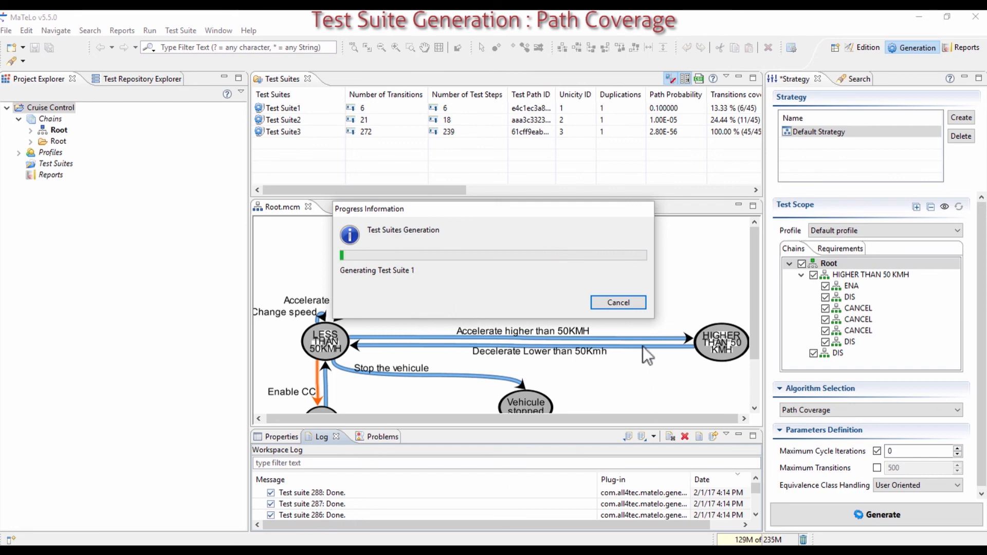
# Step: Stop the Path Coverage generation, keeping the test suites generated so far, and review them in the list
pyautogui.click(623, 302)
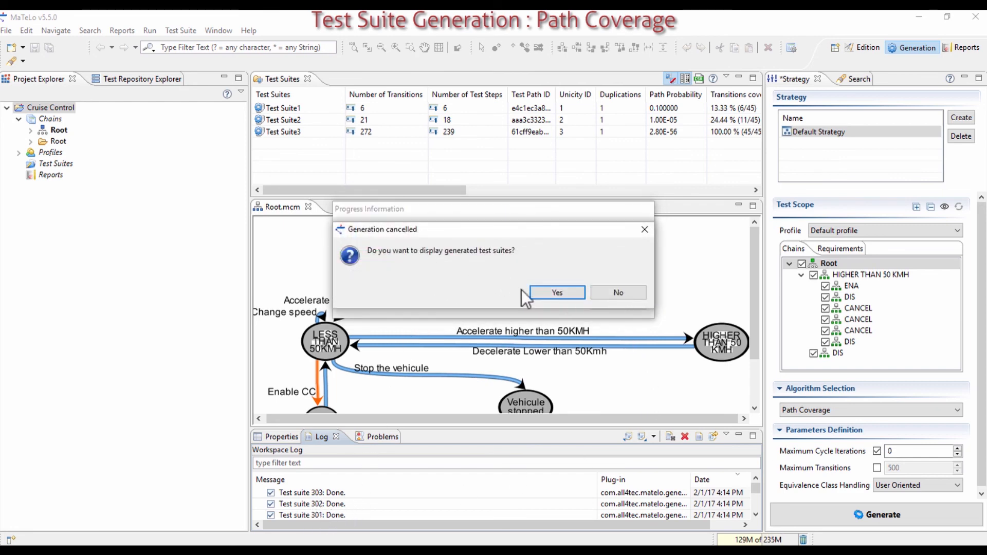
pyautogui.click(555, 292)
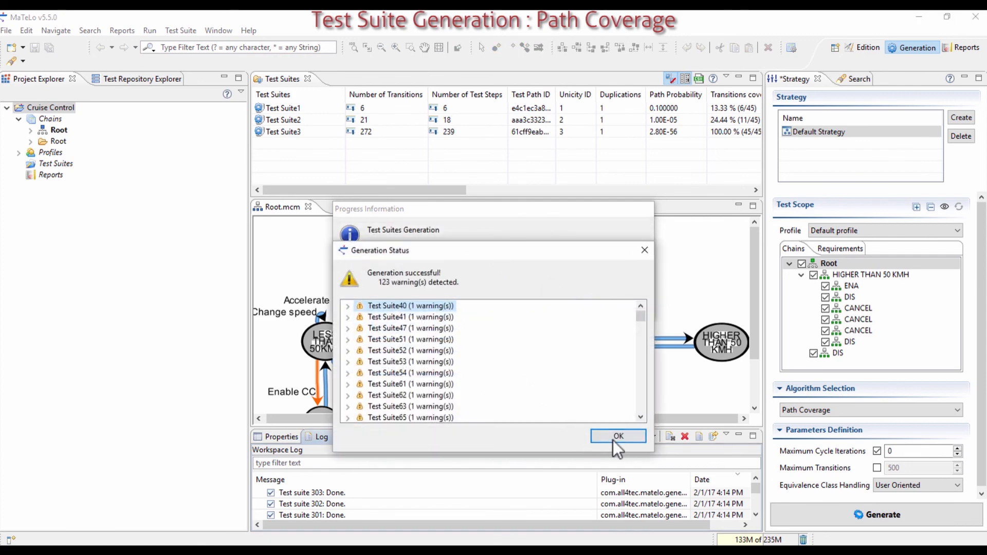
pyautogui.click(614, 436)
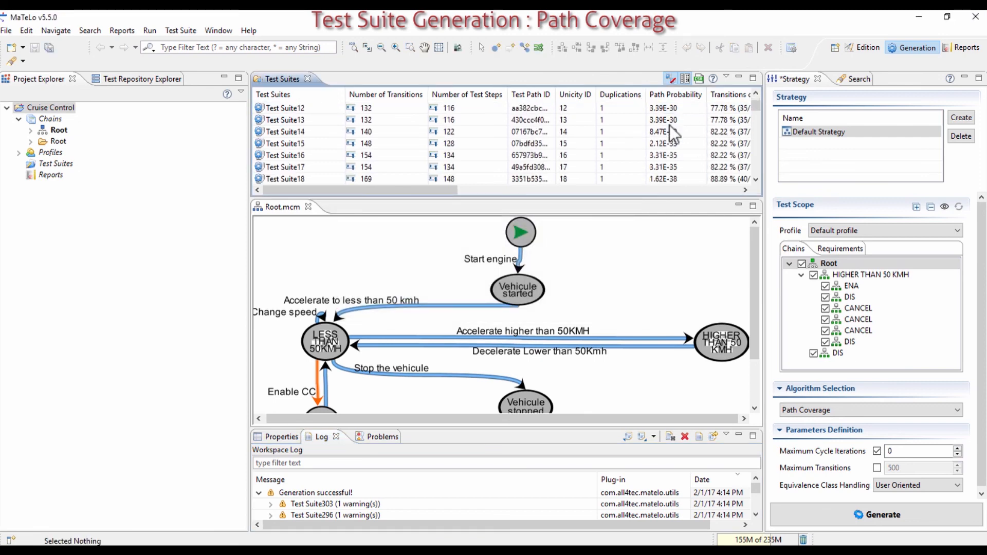
pyautogui.scroll(-20, 670, 128)
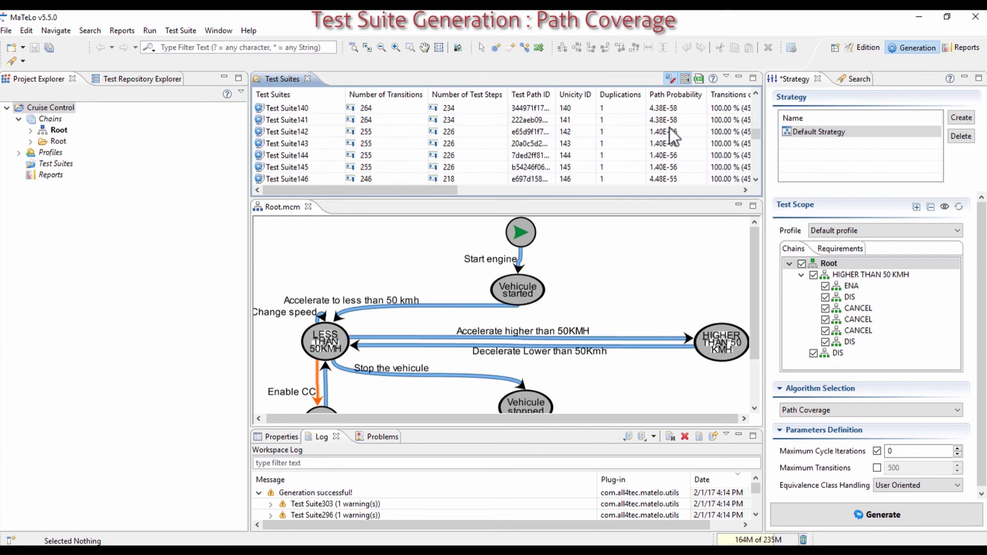